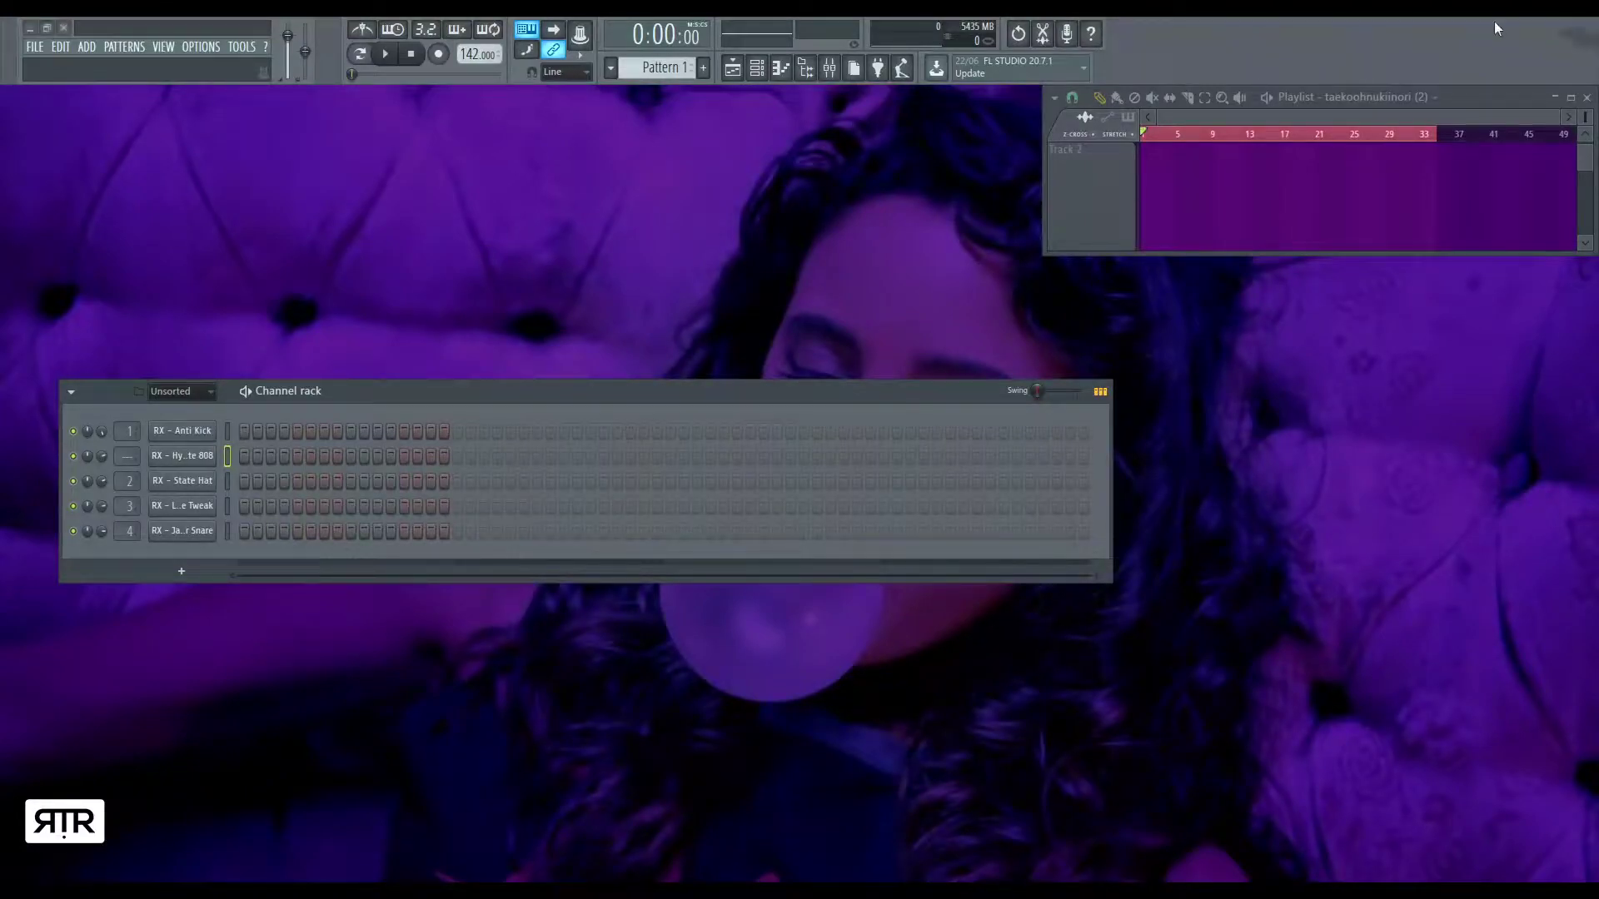
# Close the playlist and briefly show and hide the browser and the piano roll
pyautogui.click(1587, 97)
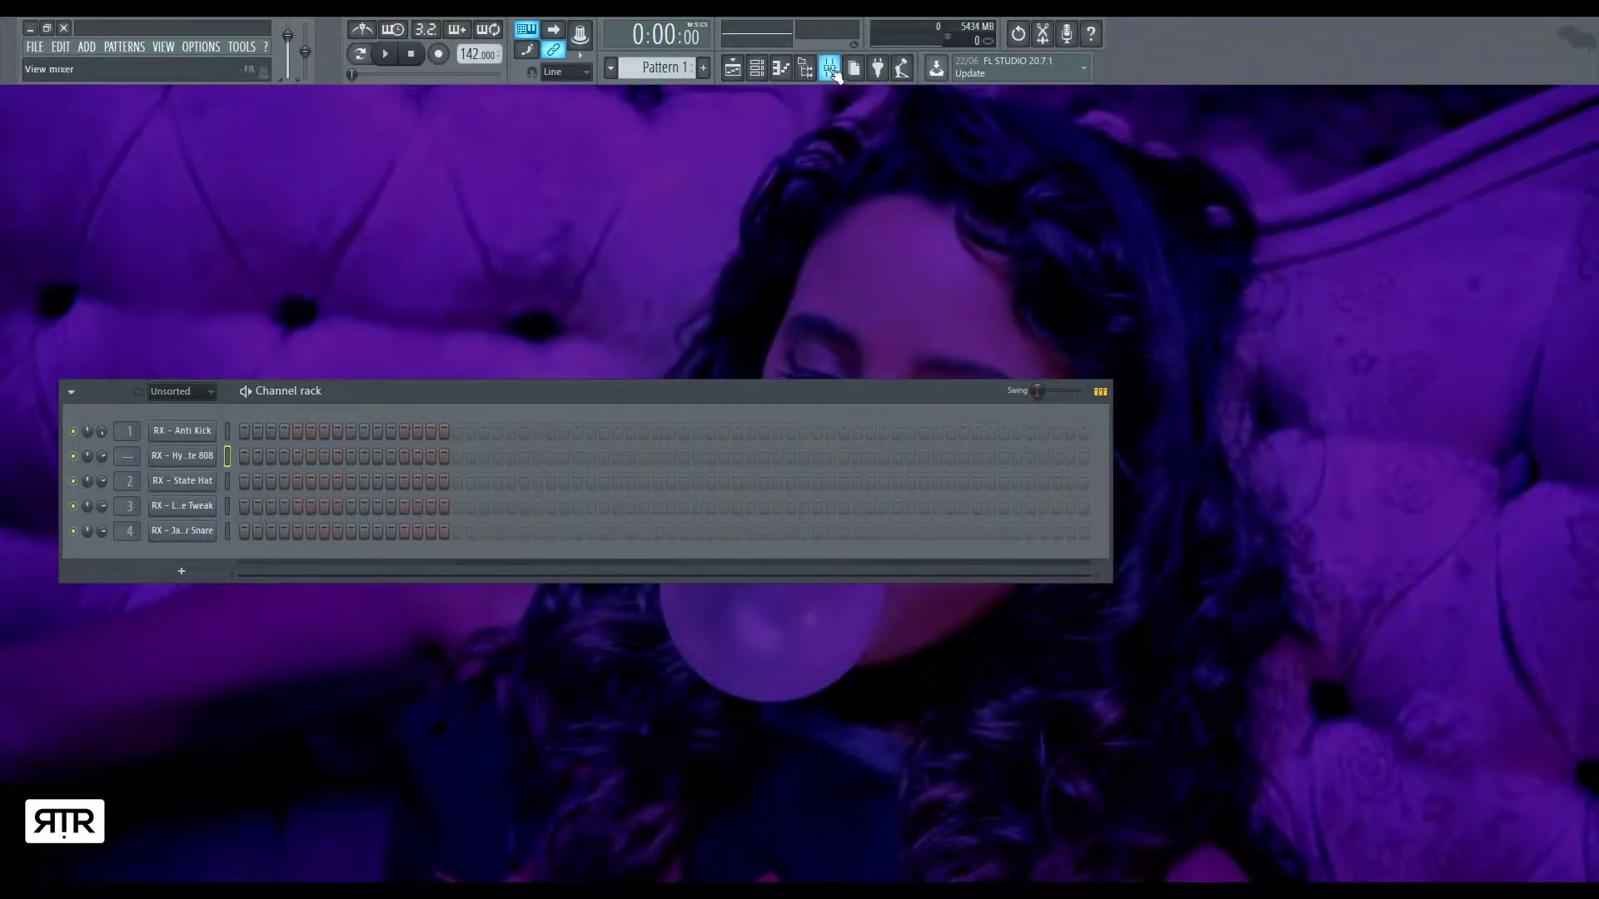
pyautogui.click(806, 70)
pyautogui.click(806, 70)
pyautogui.click(777, 71)
pyautogui.click(778, 71)
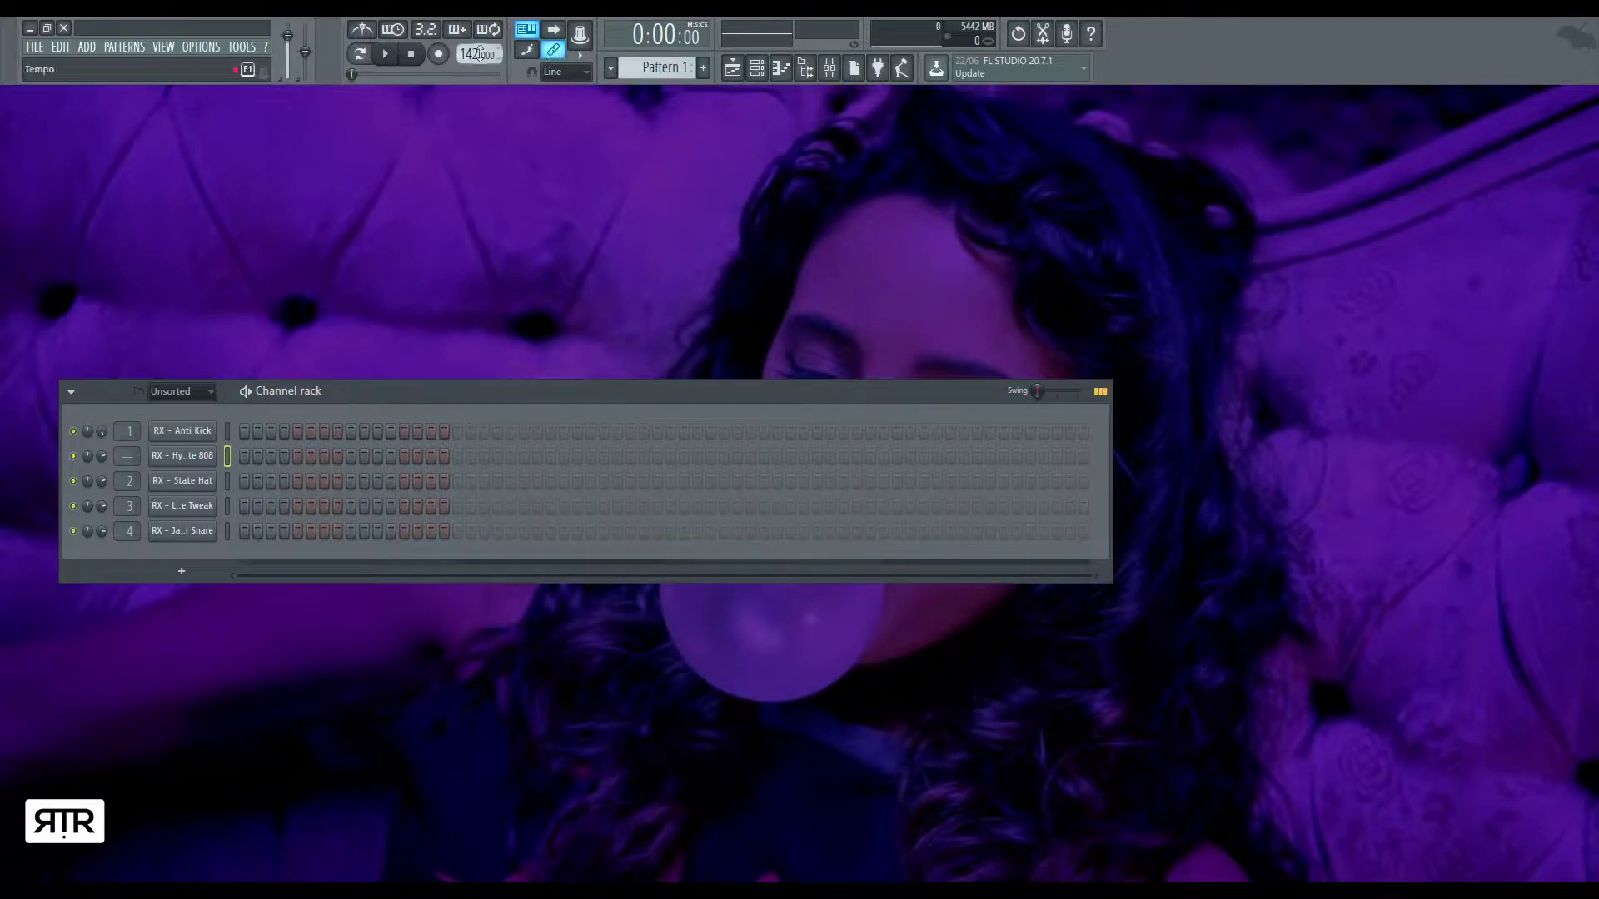
# Move the channel rack up, bring up the browser and playlist, and play the song with all playlist clips in view
pyautogui.moveTo(481, 397); pyautogui.dragTo(604, 343)
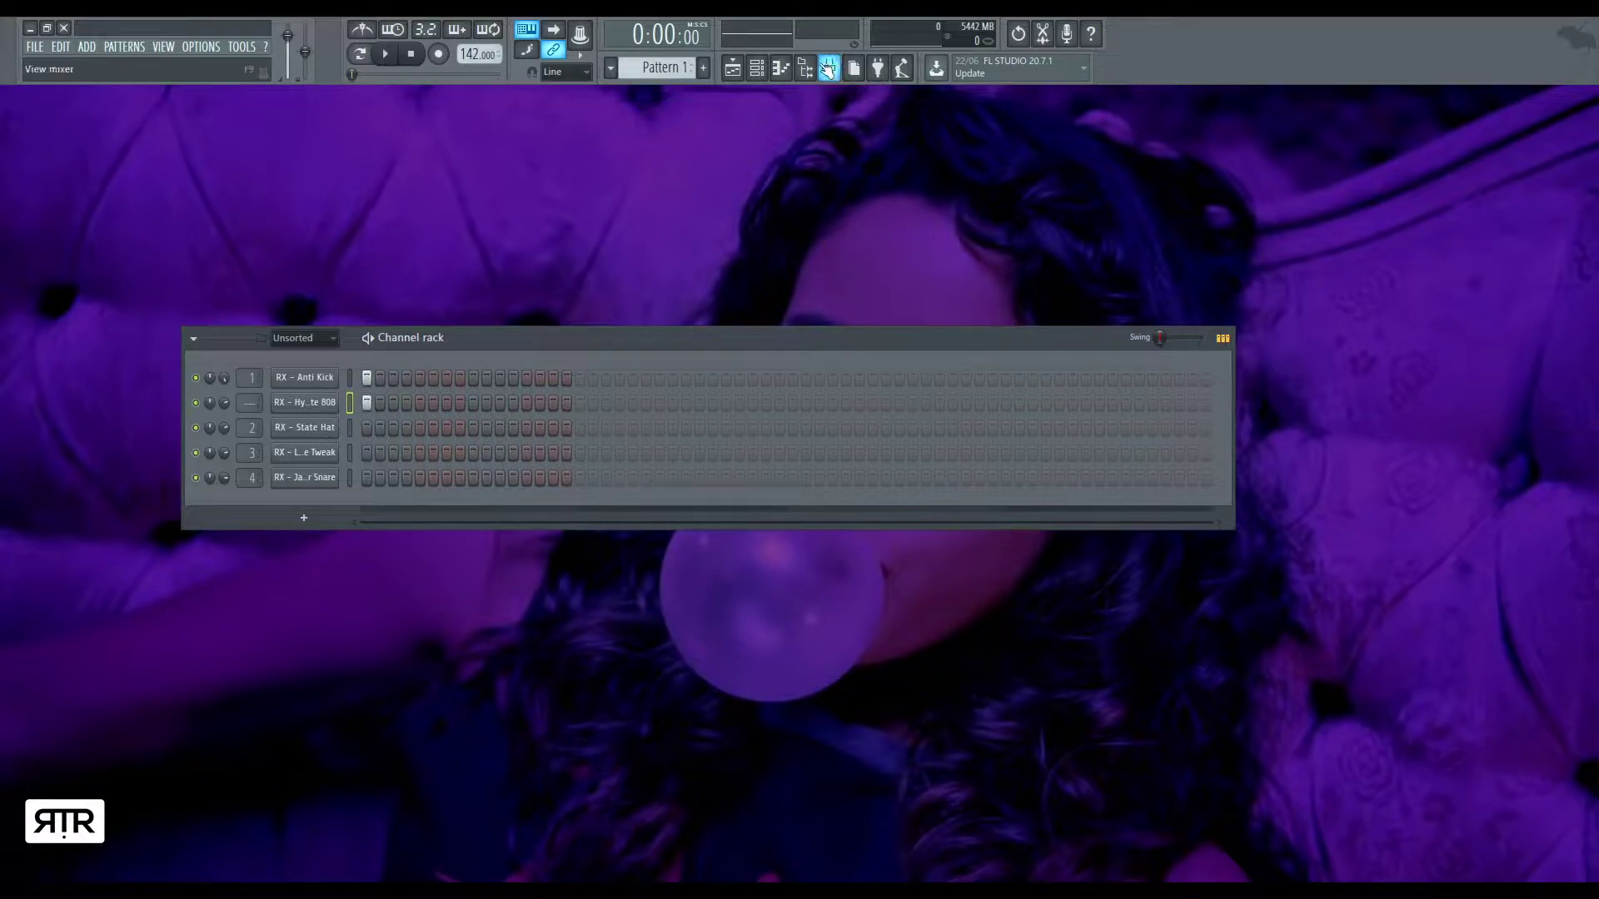
pyautogui.hotkey('alt', 'F8')
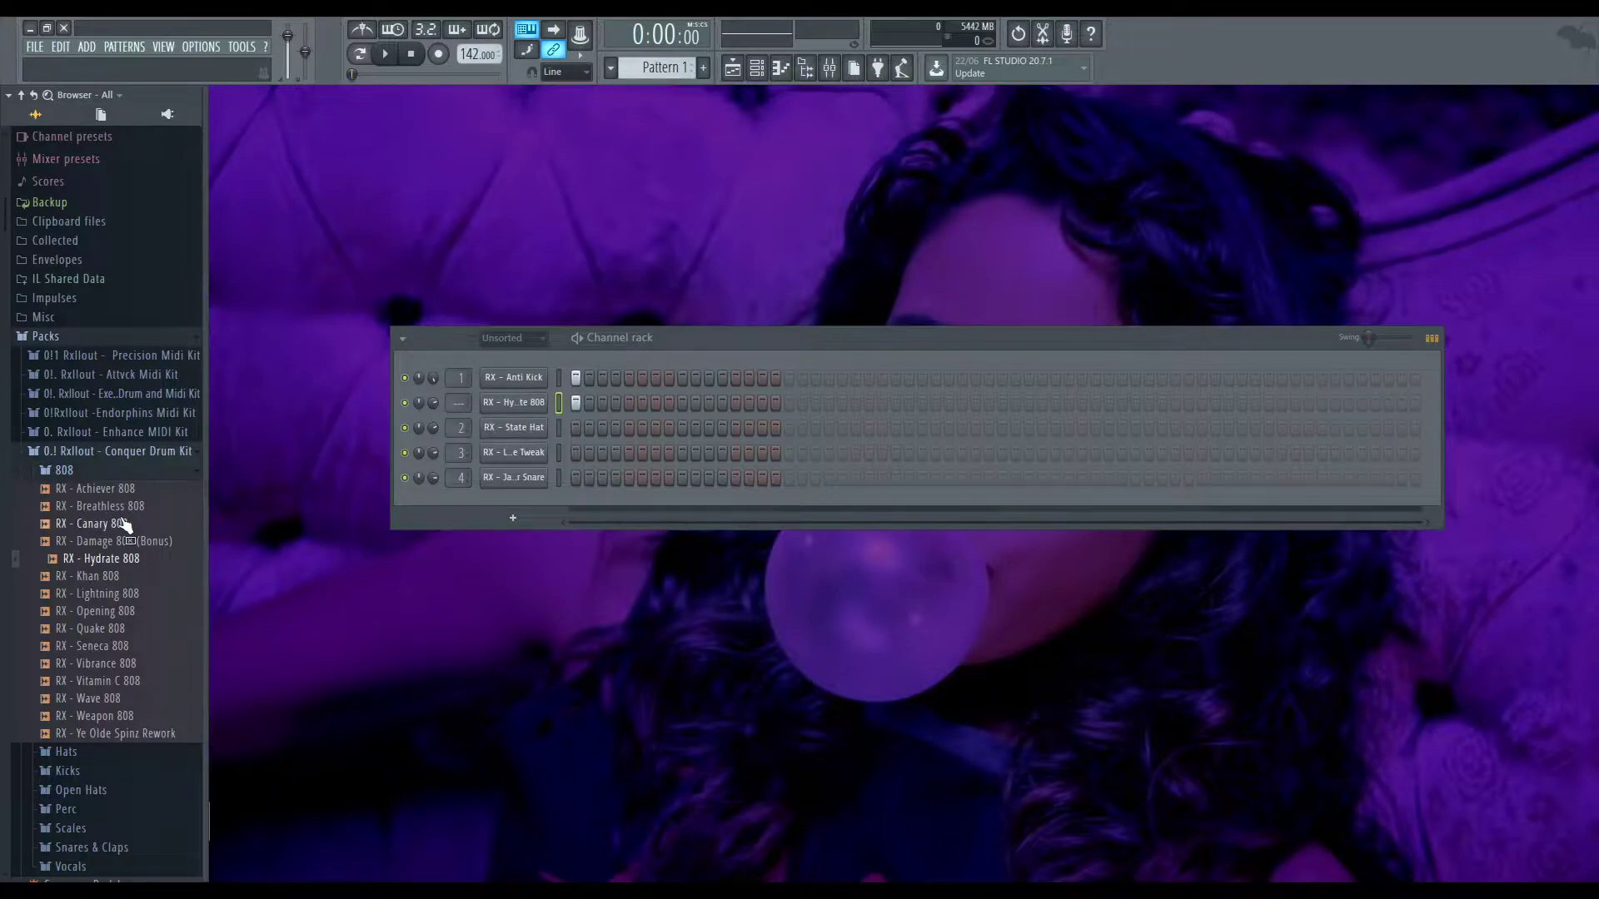
pyautogui.click(732, 67)
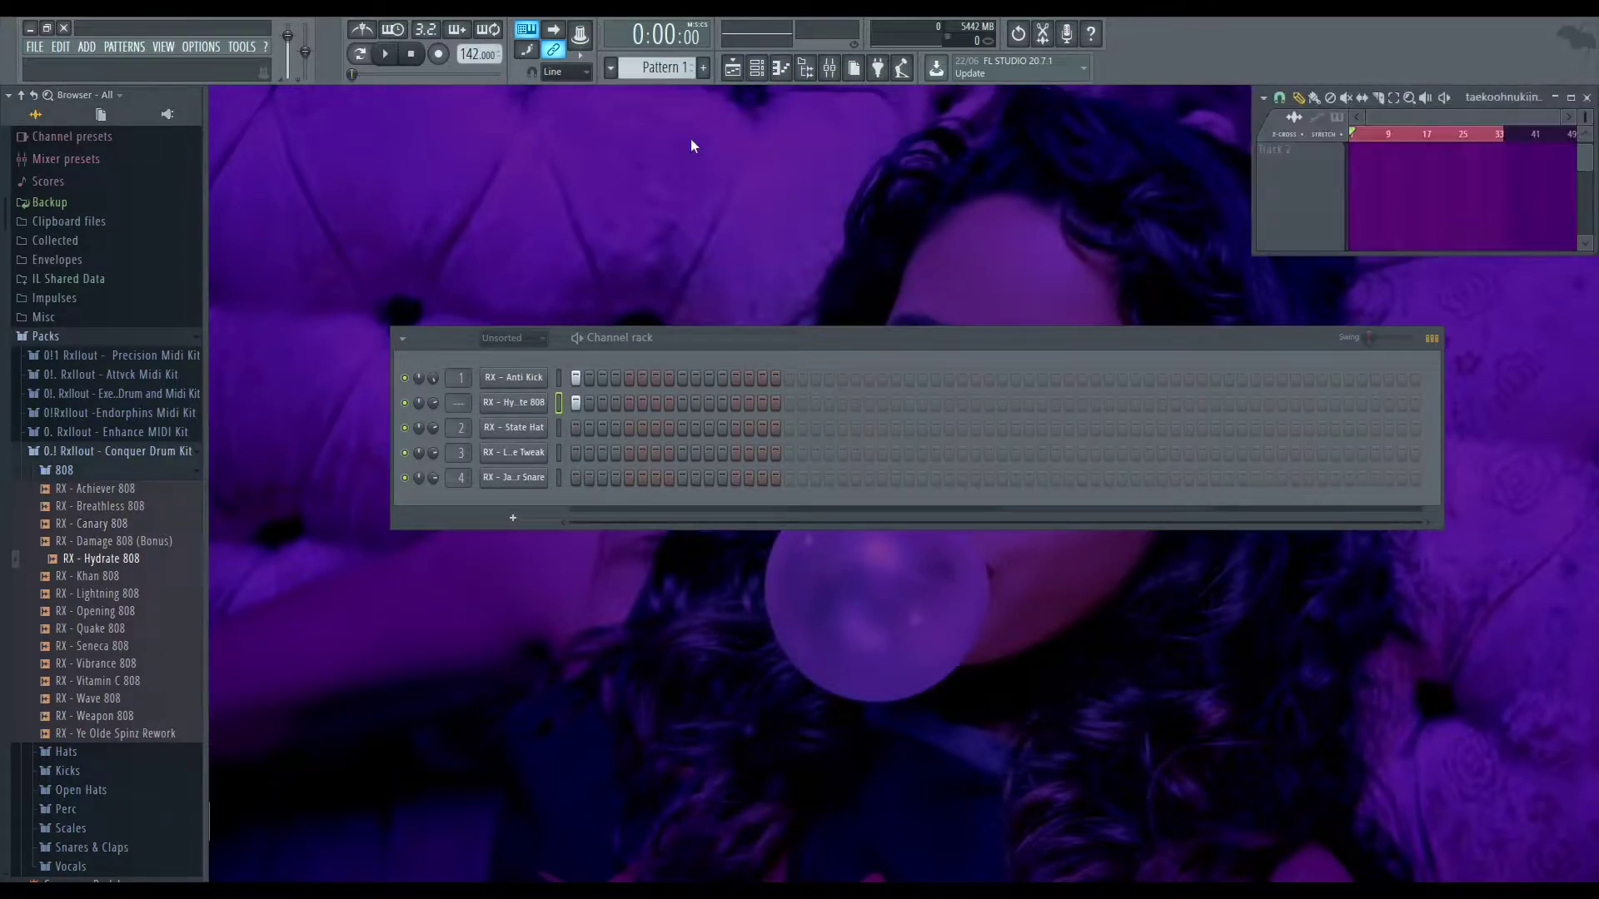
pyautogui.press('space')
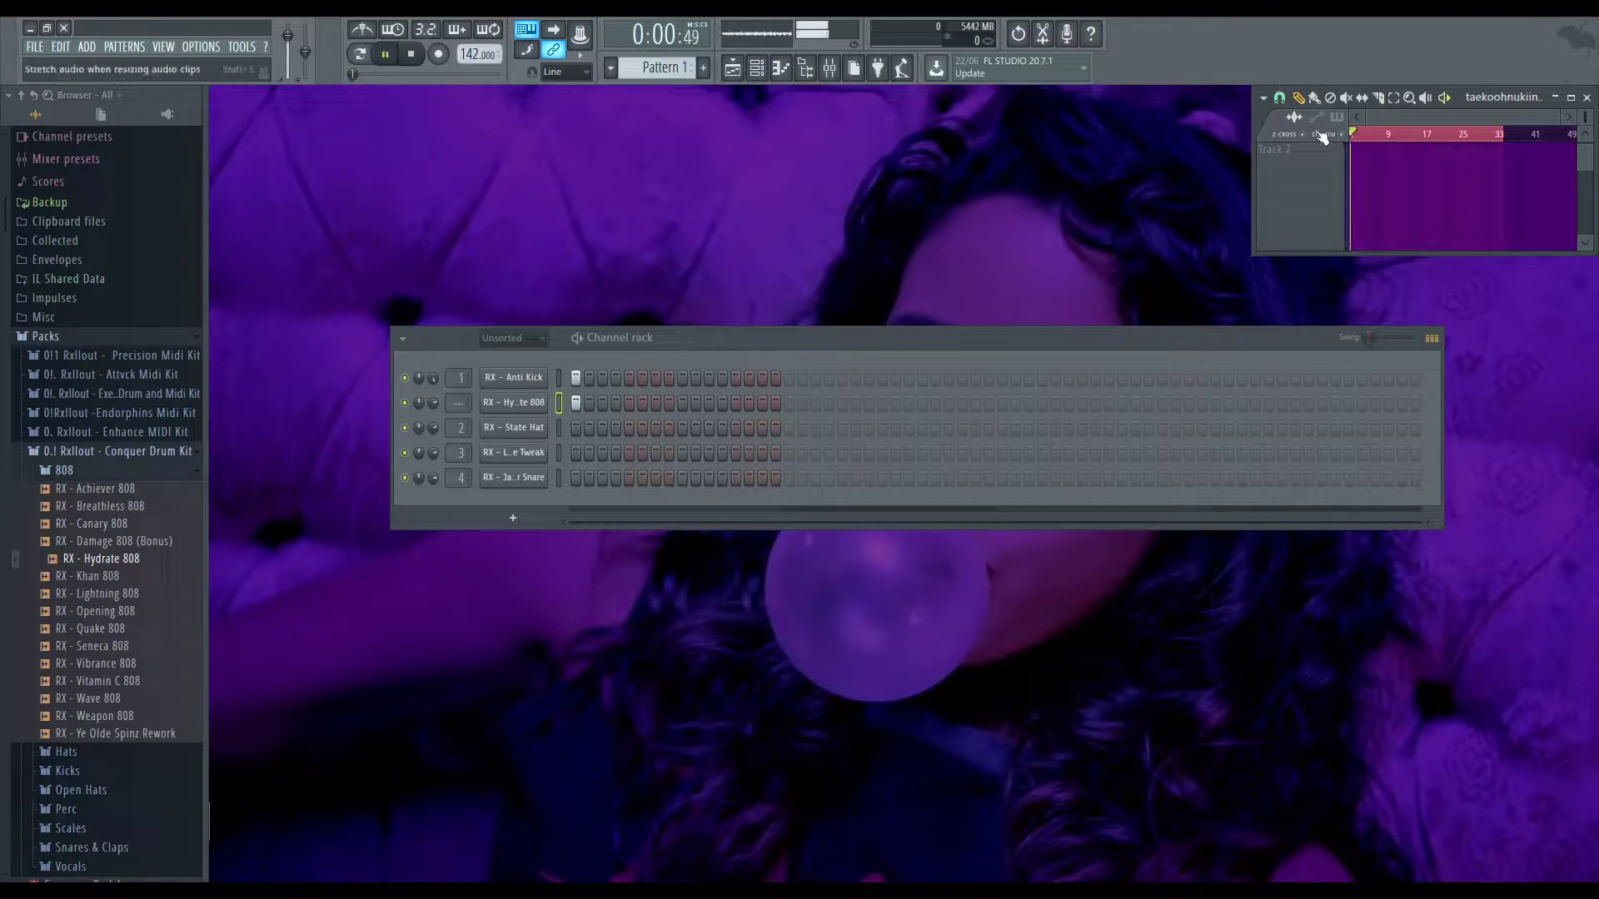
pyautogui.keyDown('ctrl'); pyautogui.rightClick(1461, 213); pyautogui.keyUp('ctrl')
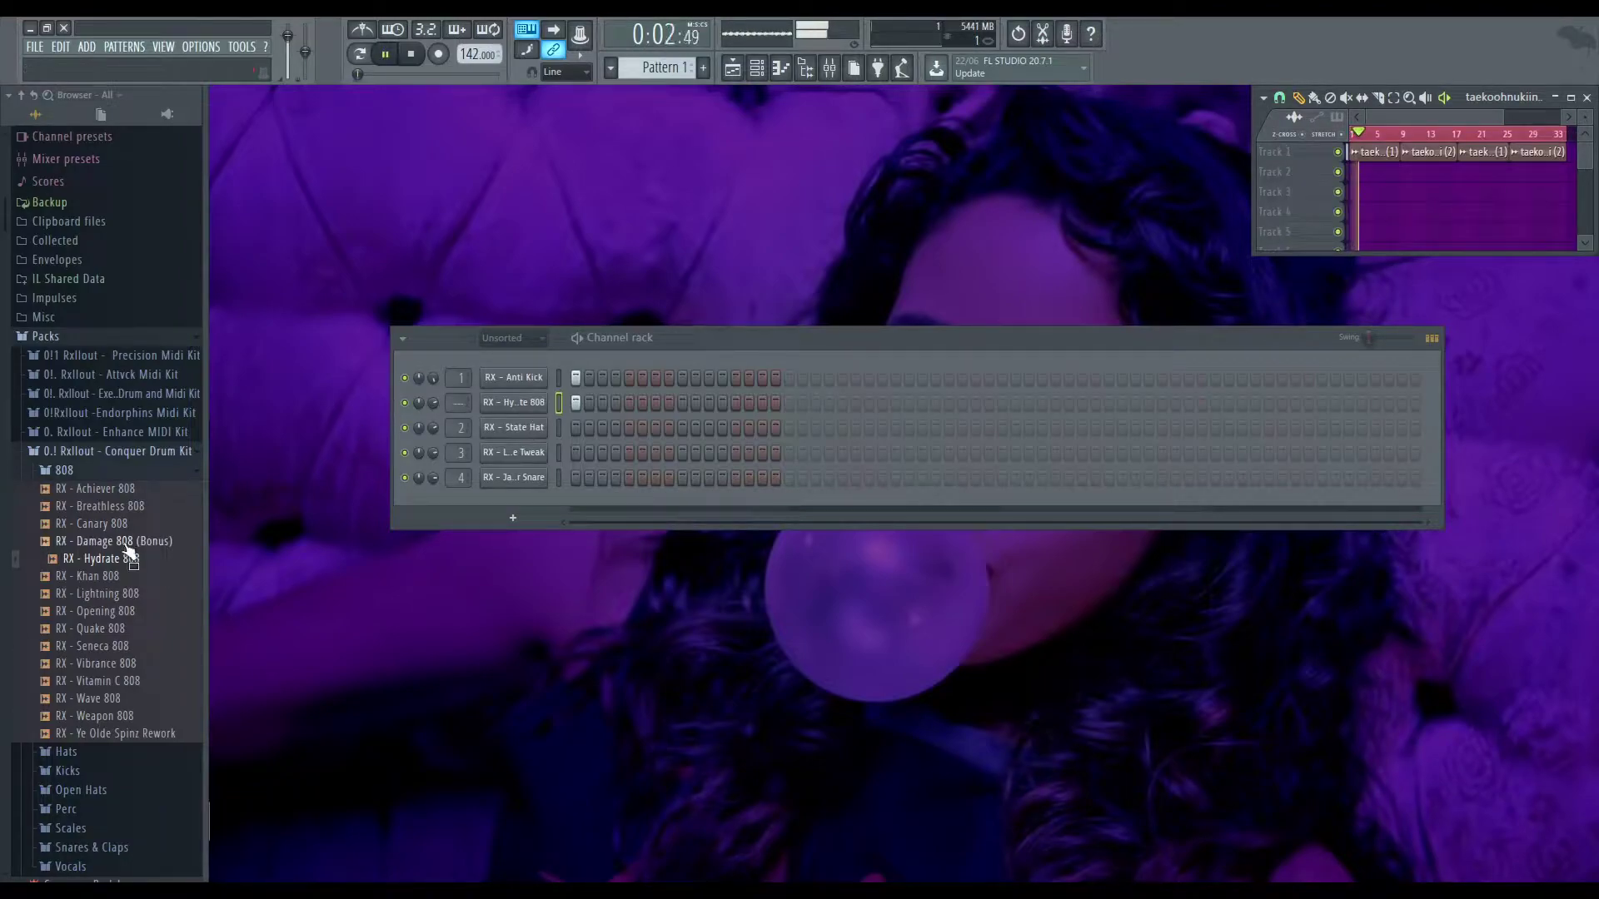
# Browse the Rxllout Execute Drum and Midi Kit and the Conquer Drum Kit folders in Packs while the song plays
pyautogui.click(129, 451)
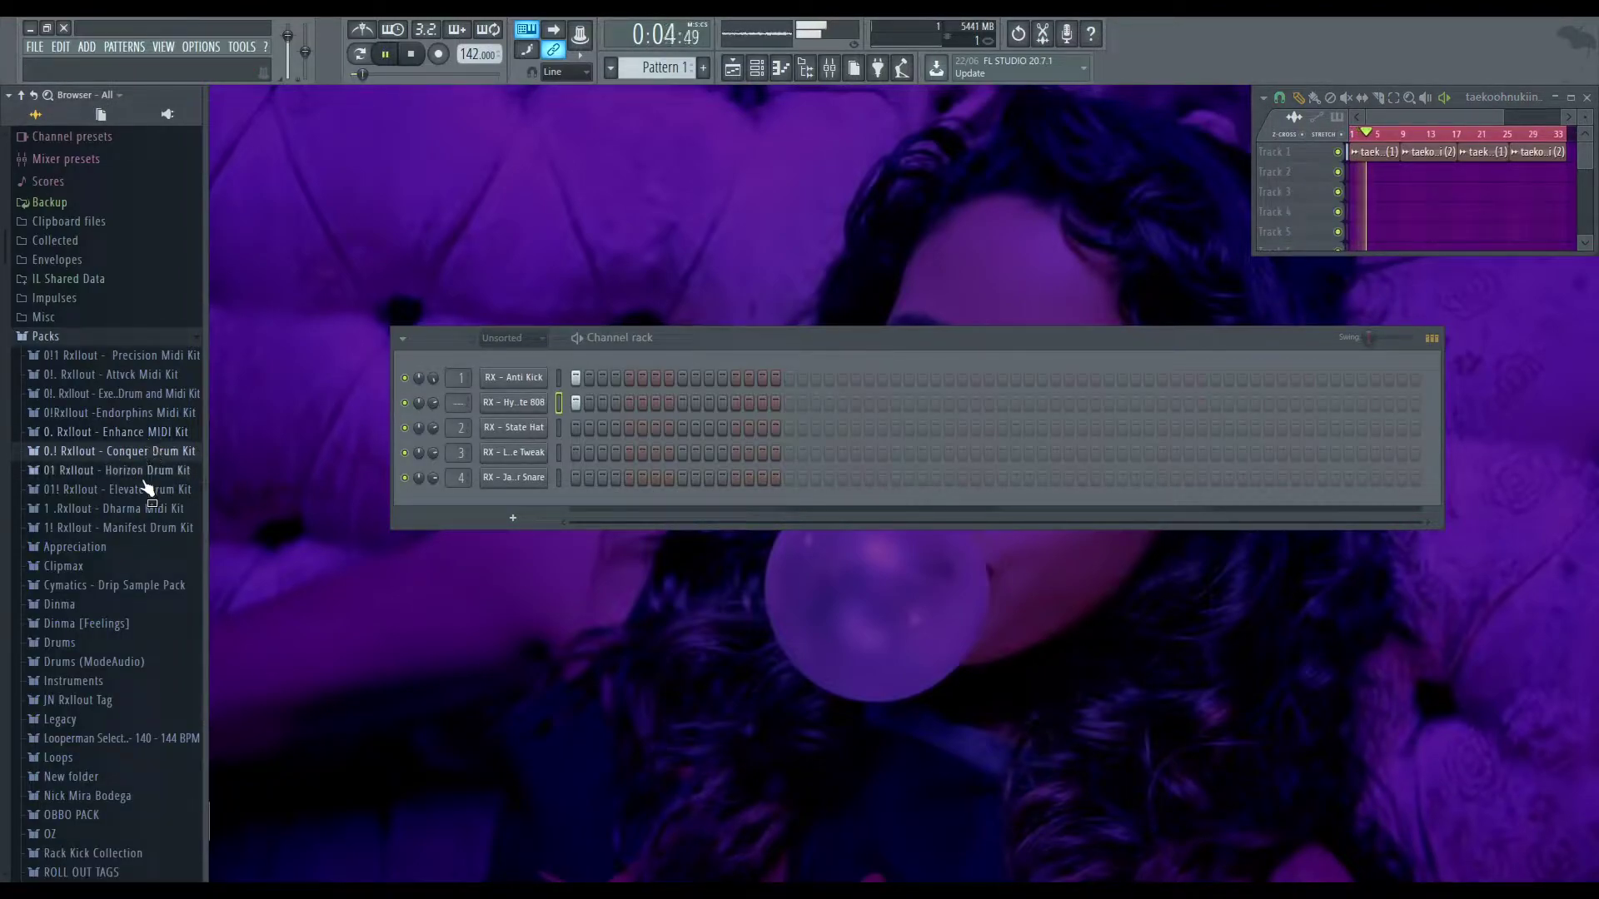
pyautogui.click(159, 394)
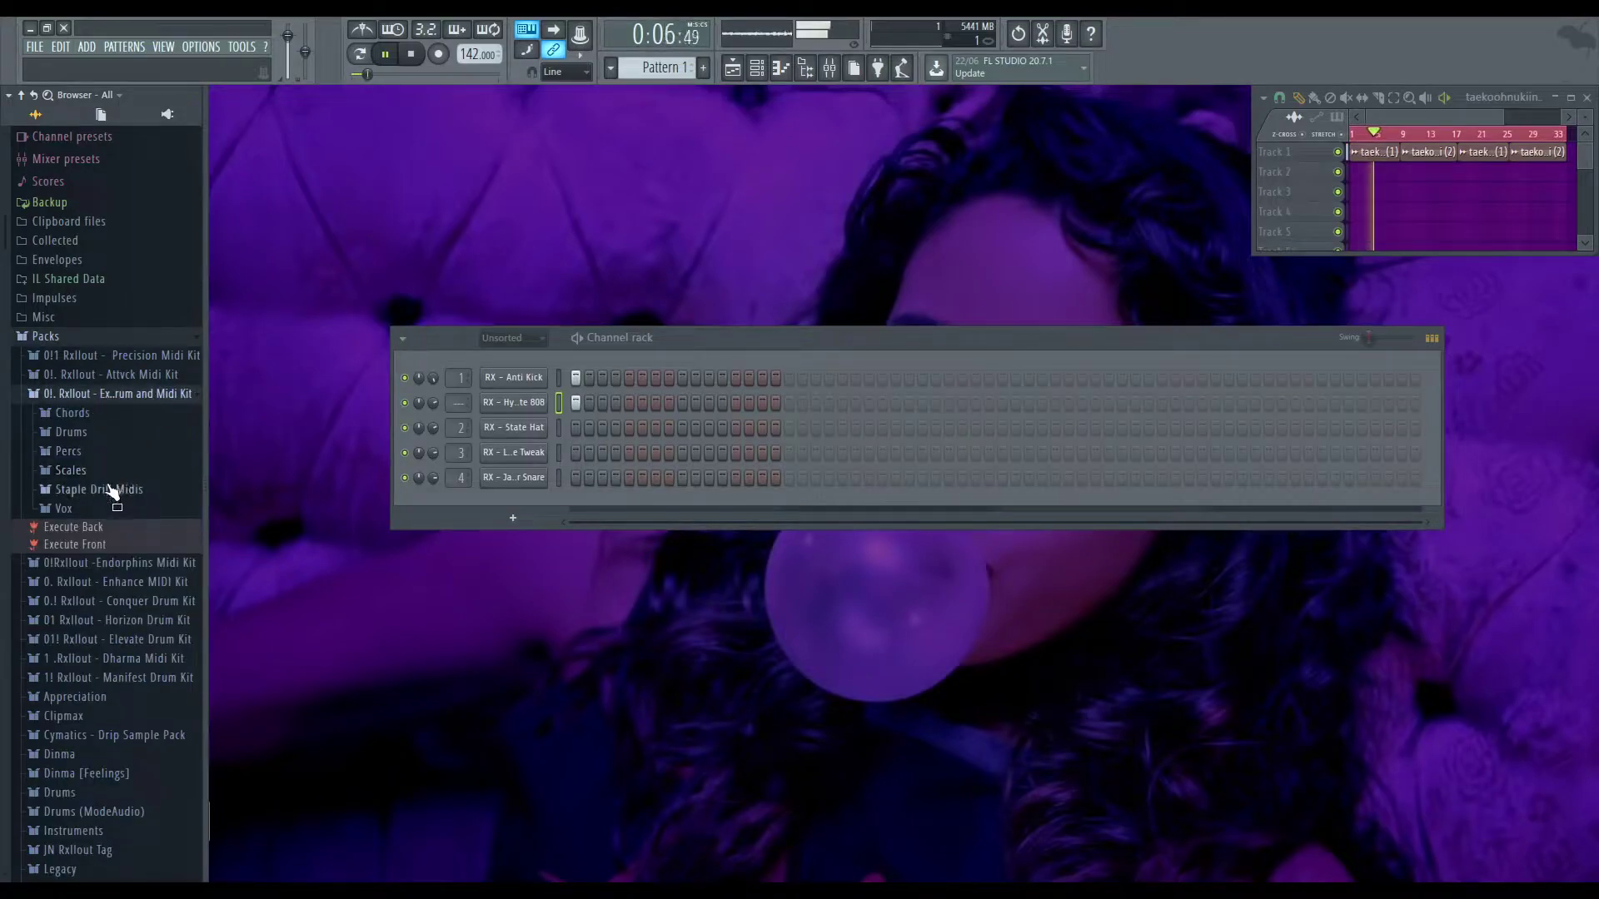
pyautogui.click(114, 490)
pyautogui.click(114, 489)
pyautogui.click(107, 433)
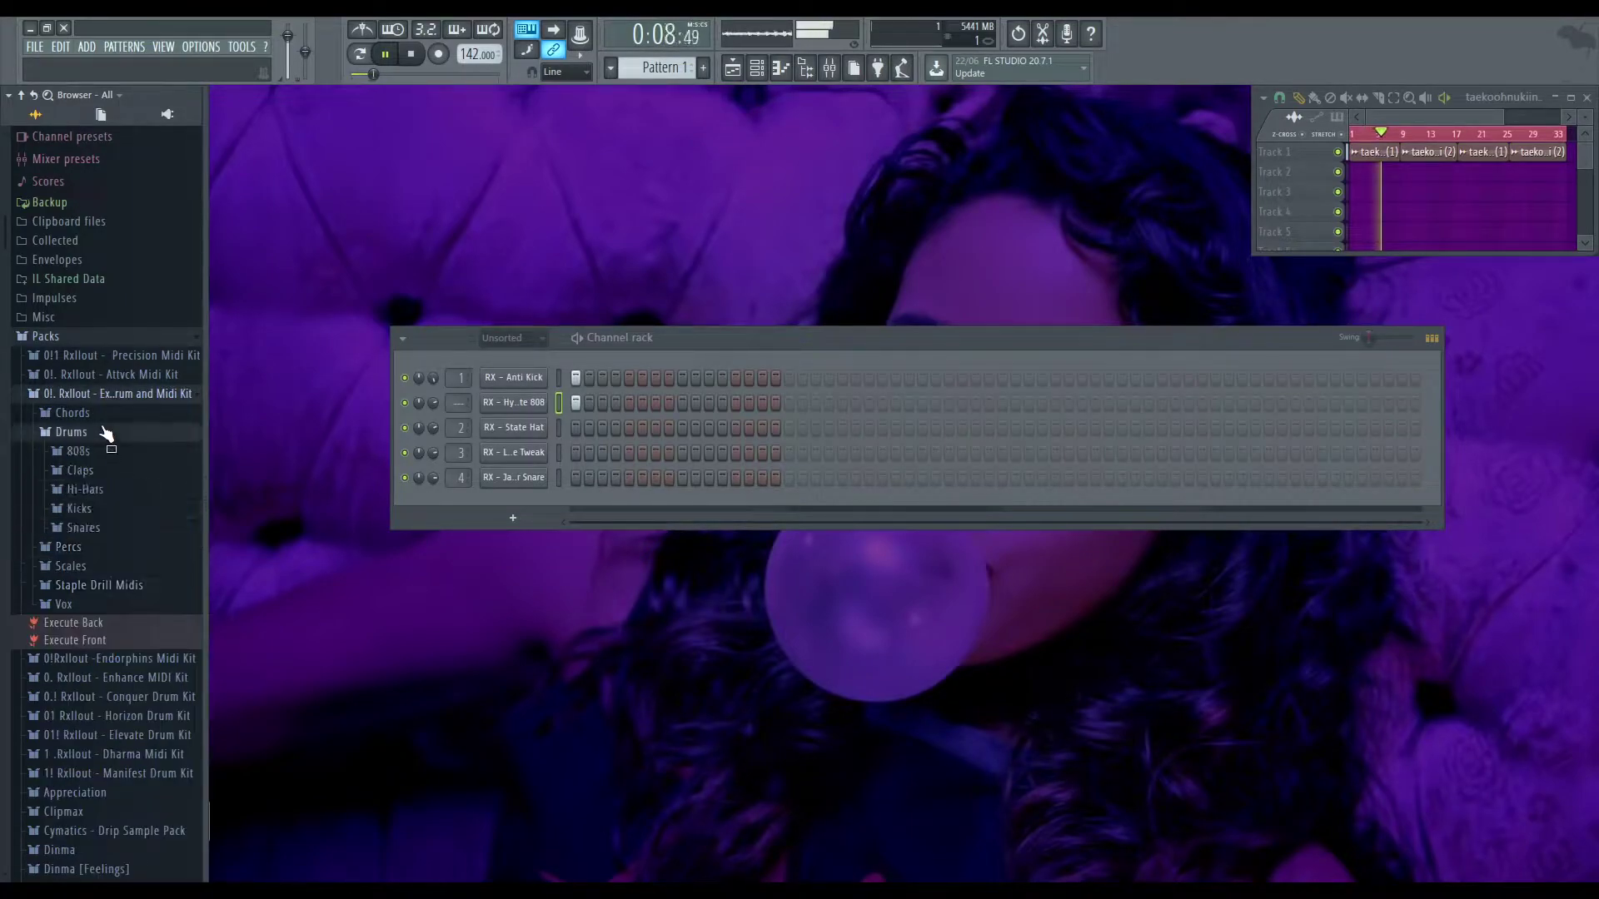
pyautogui.click(104, 471)
pyautogui.click(104, 472)
pyautogui.click(106, 433)
pyautogui.click(125, 394)
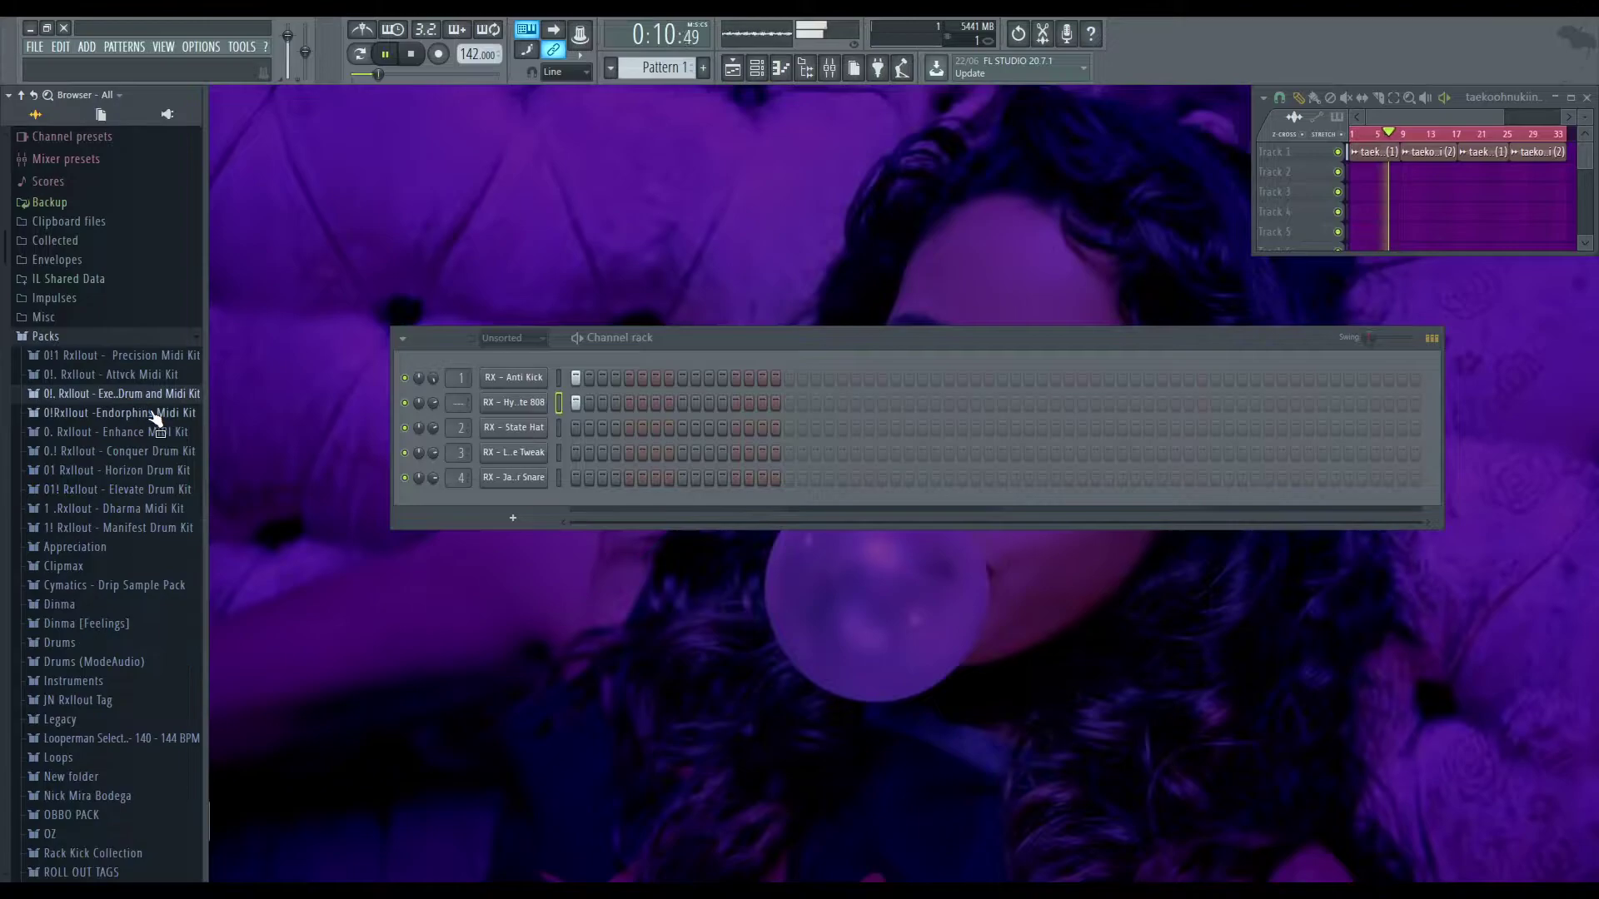
pyautogui.click(158, 451)
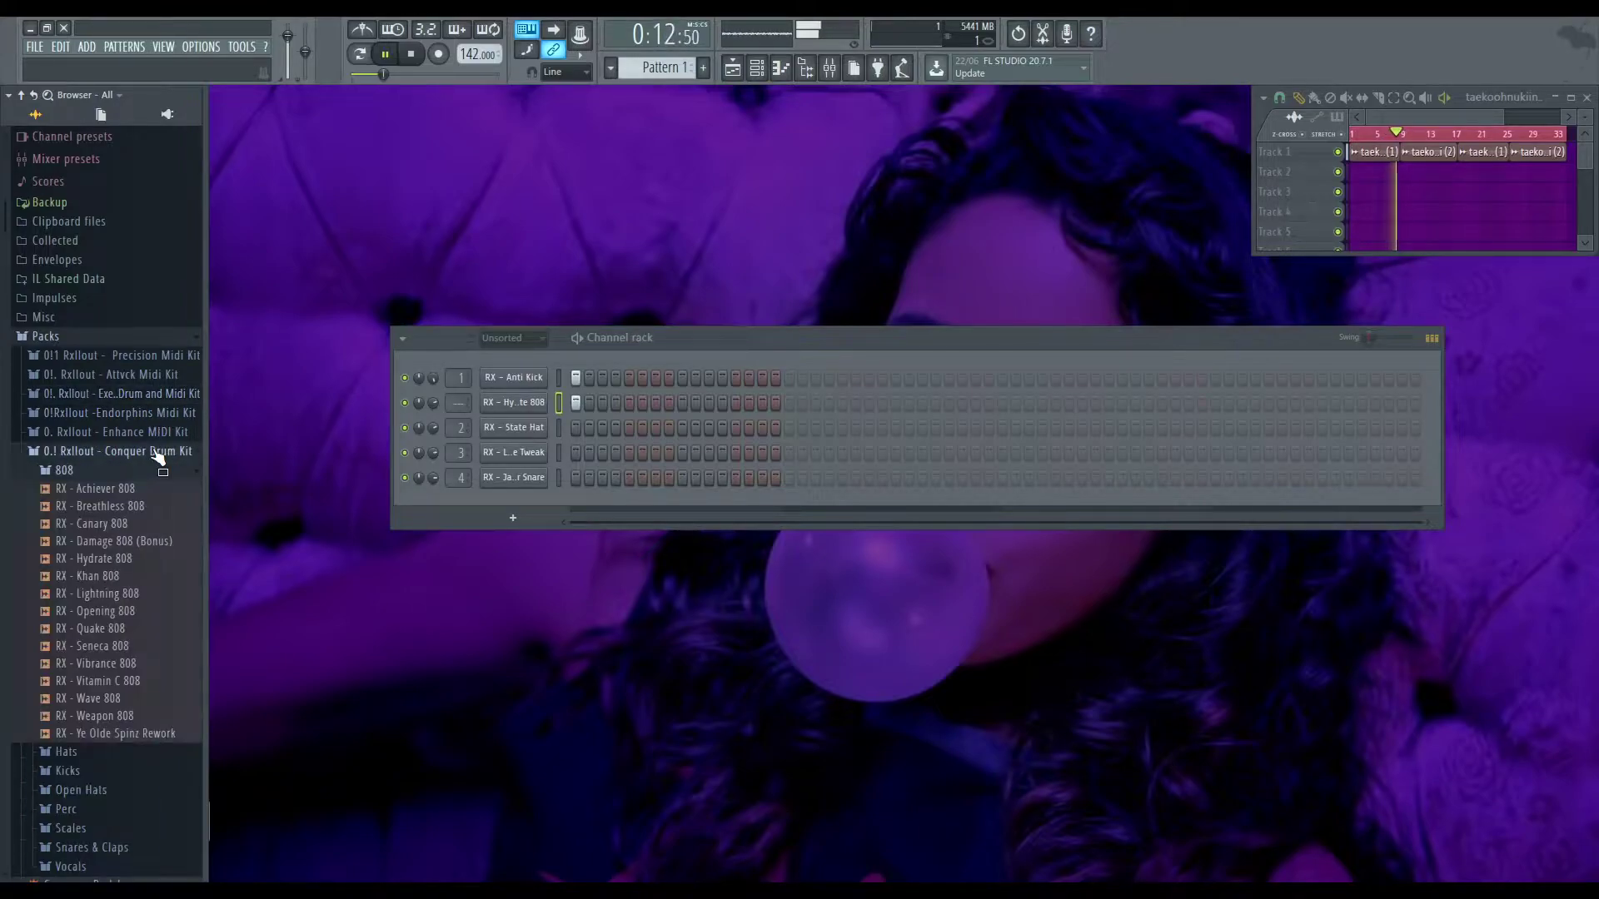
pyautogui.scroll(-2, 98, 782)
pyautogui.scroll(2, 115, 649)
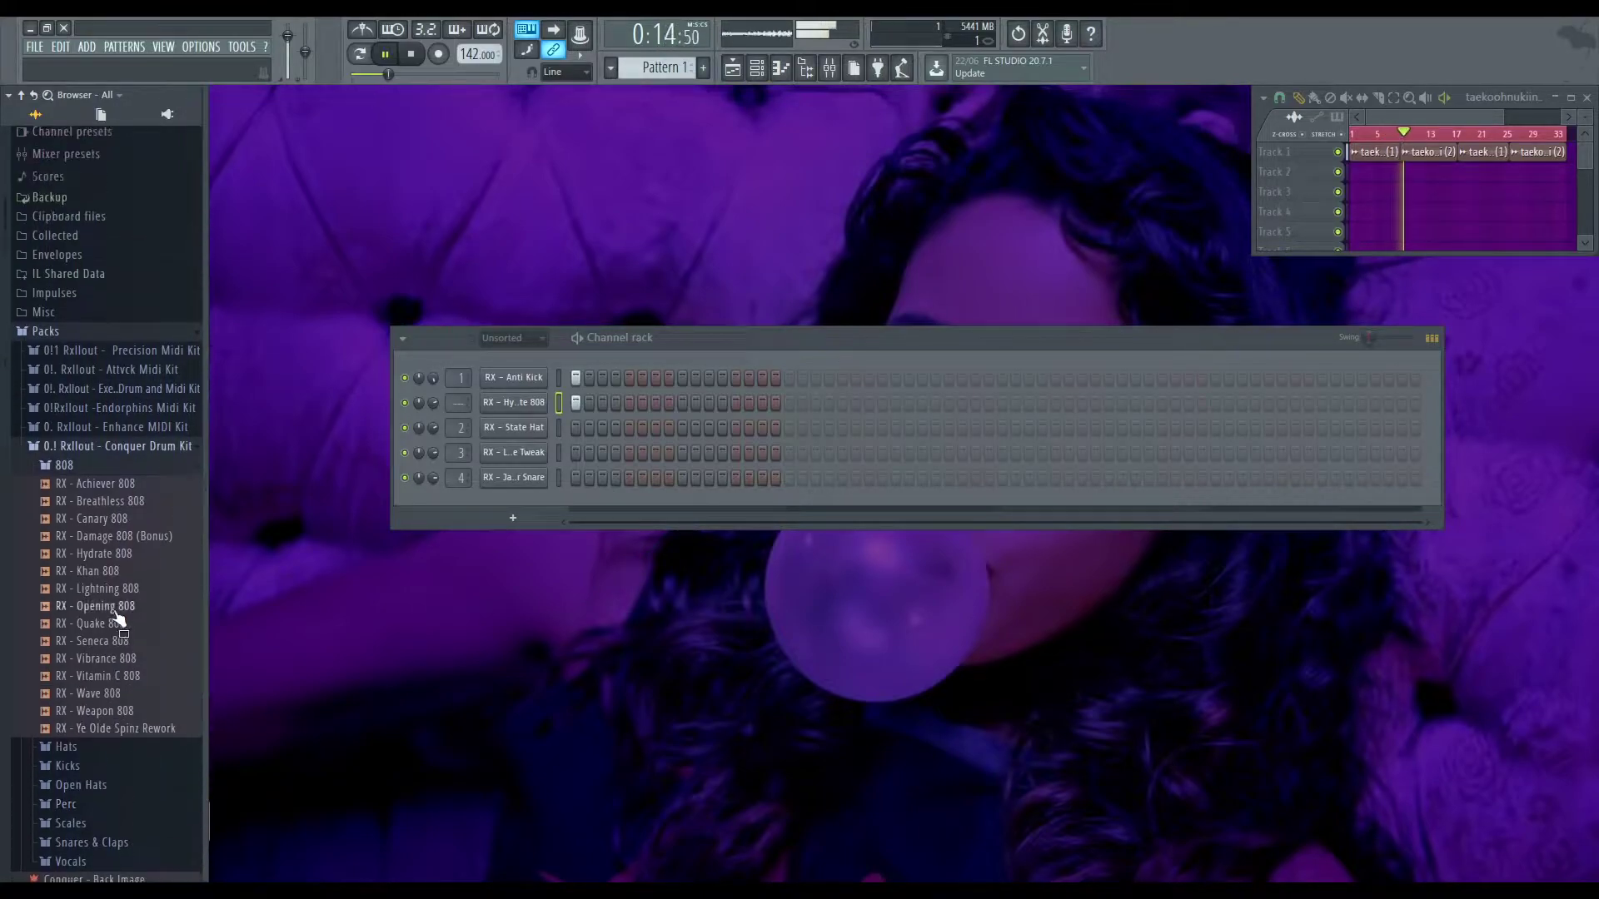
# Expand Drum Midis and its Hi-Hat Midis folder in the Rxllout Precision Midi Kit, and stop playback
pyautogui.click(132, 451)
pyautogui.click(125, 356)
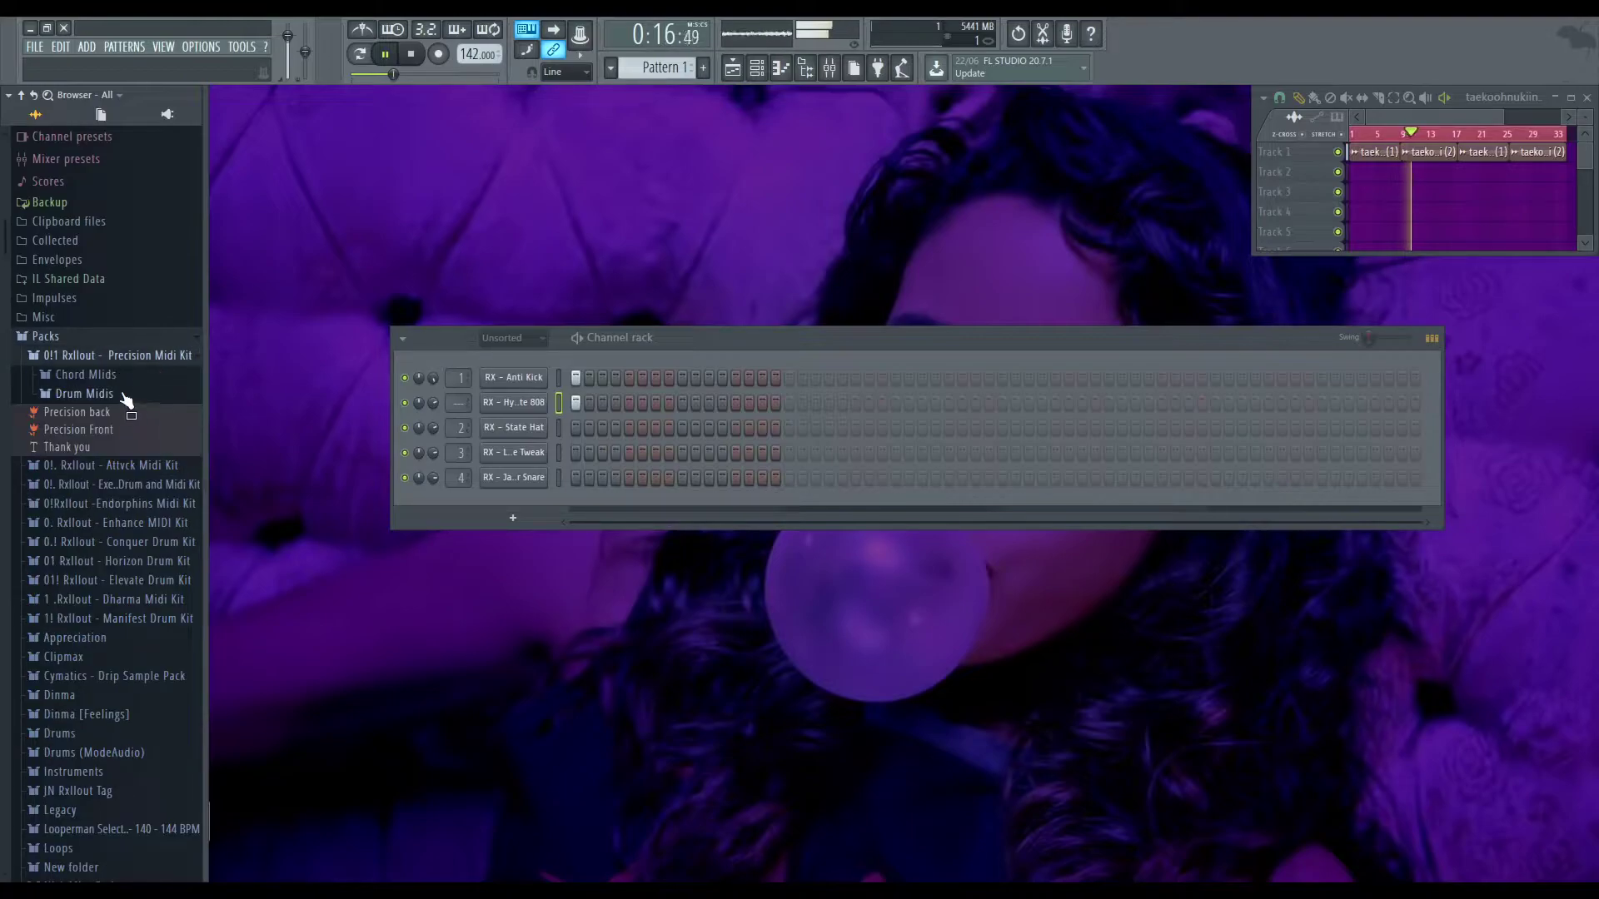
pyautogui.click(125, 394)
pyautogui.click(117, 413)
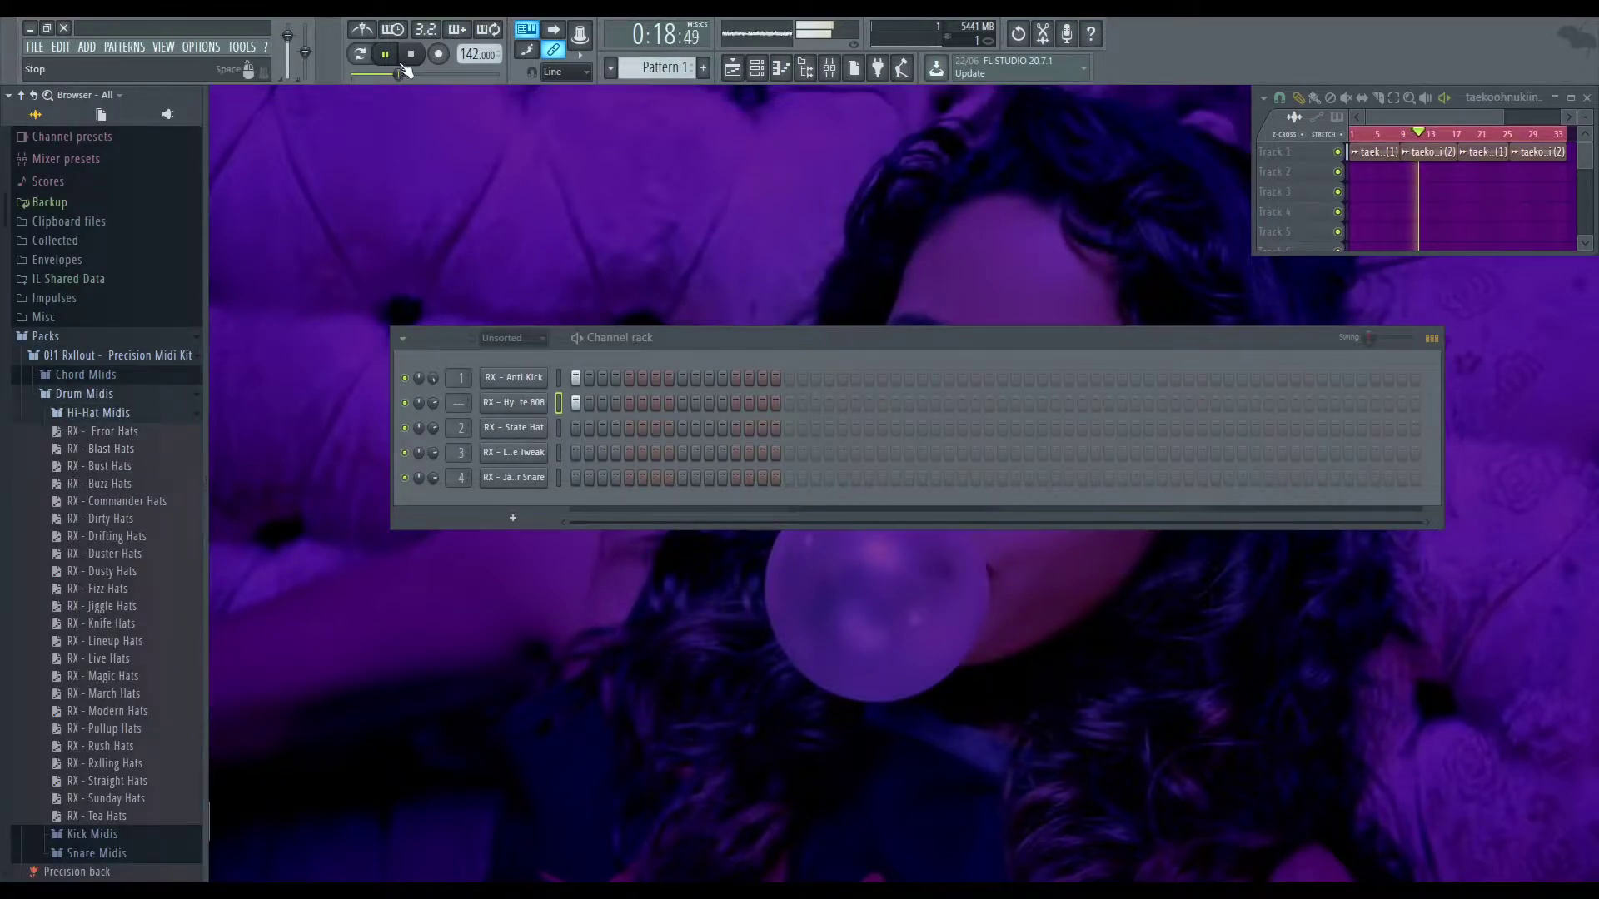
pyautogui.press('space')
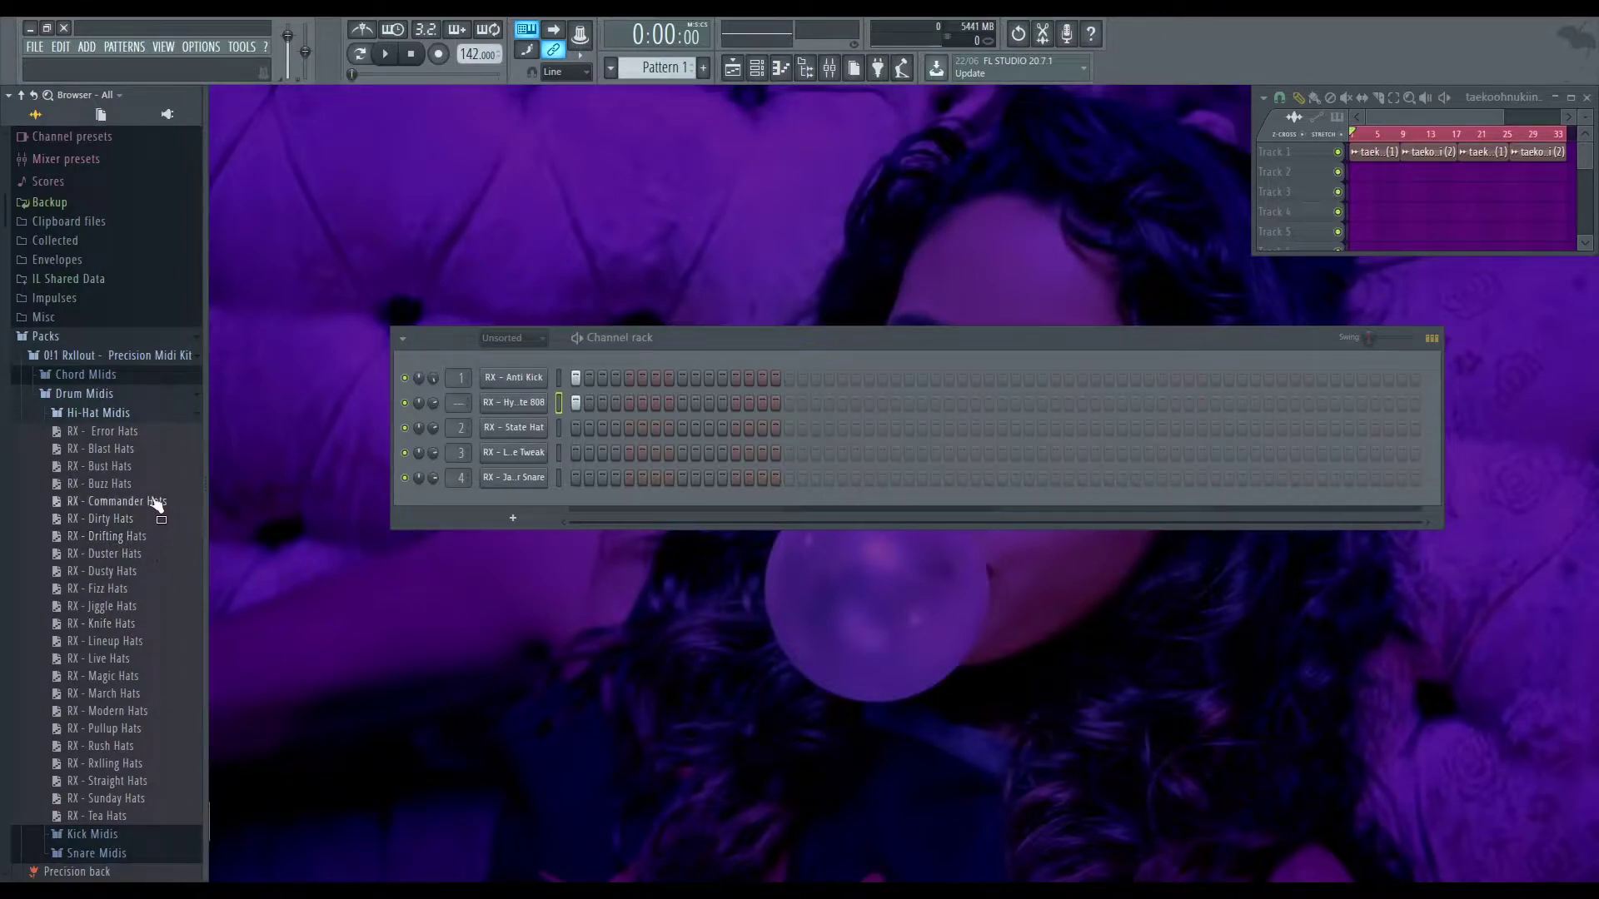
pyautogui.moveTo(140, 569); pyautogui.dragTo(469, 483)
pyautogui.moveTo(566, 428); pyautogui.dragTo(558, 427)
pyautogui.click(138, 414)
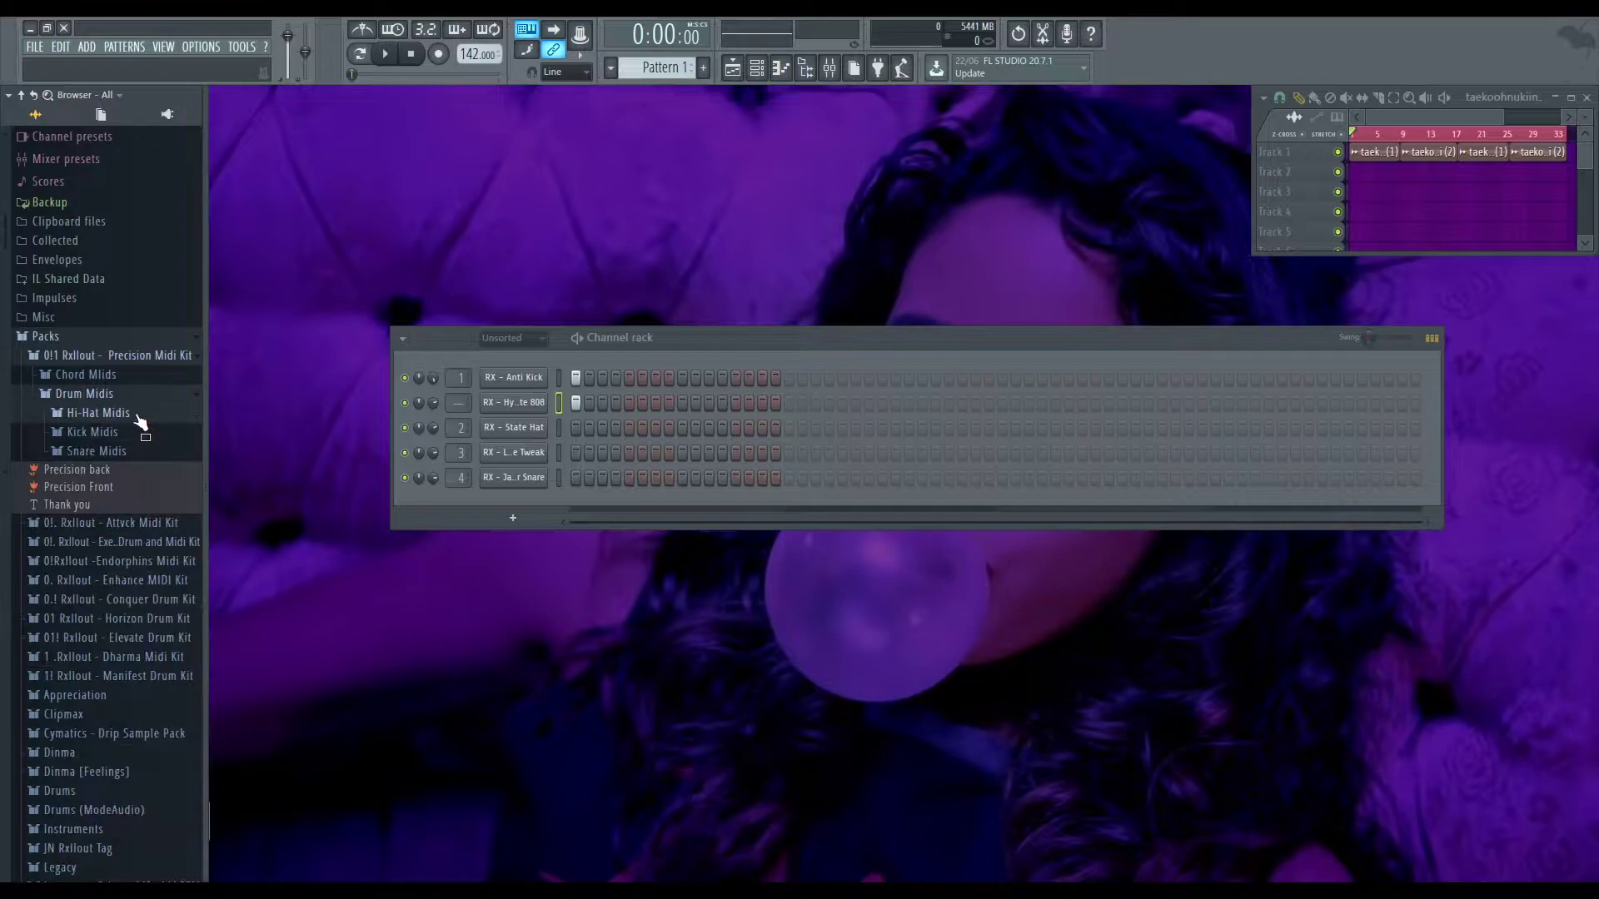
# Load the RX - Arise Kick pattern from Kick Midis into the Anti Kick channel and play it
pyautogui.click(100, 432)
pyautogui.moveTo(115, 473); pyautogui.dragTo(561, 377)
pyautogui.press('space')
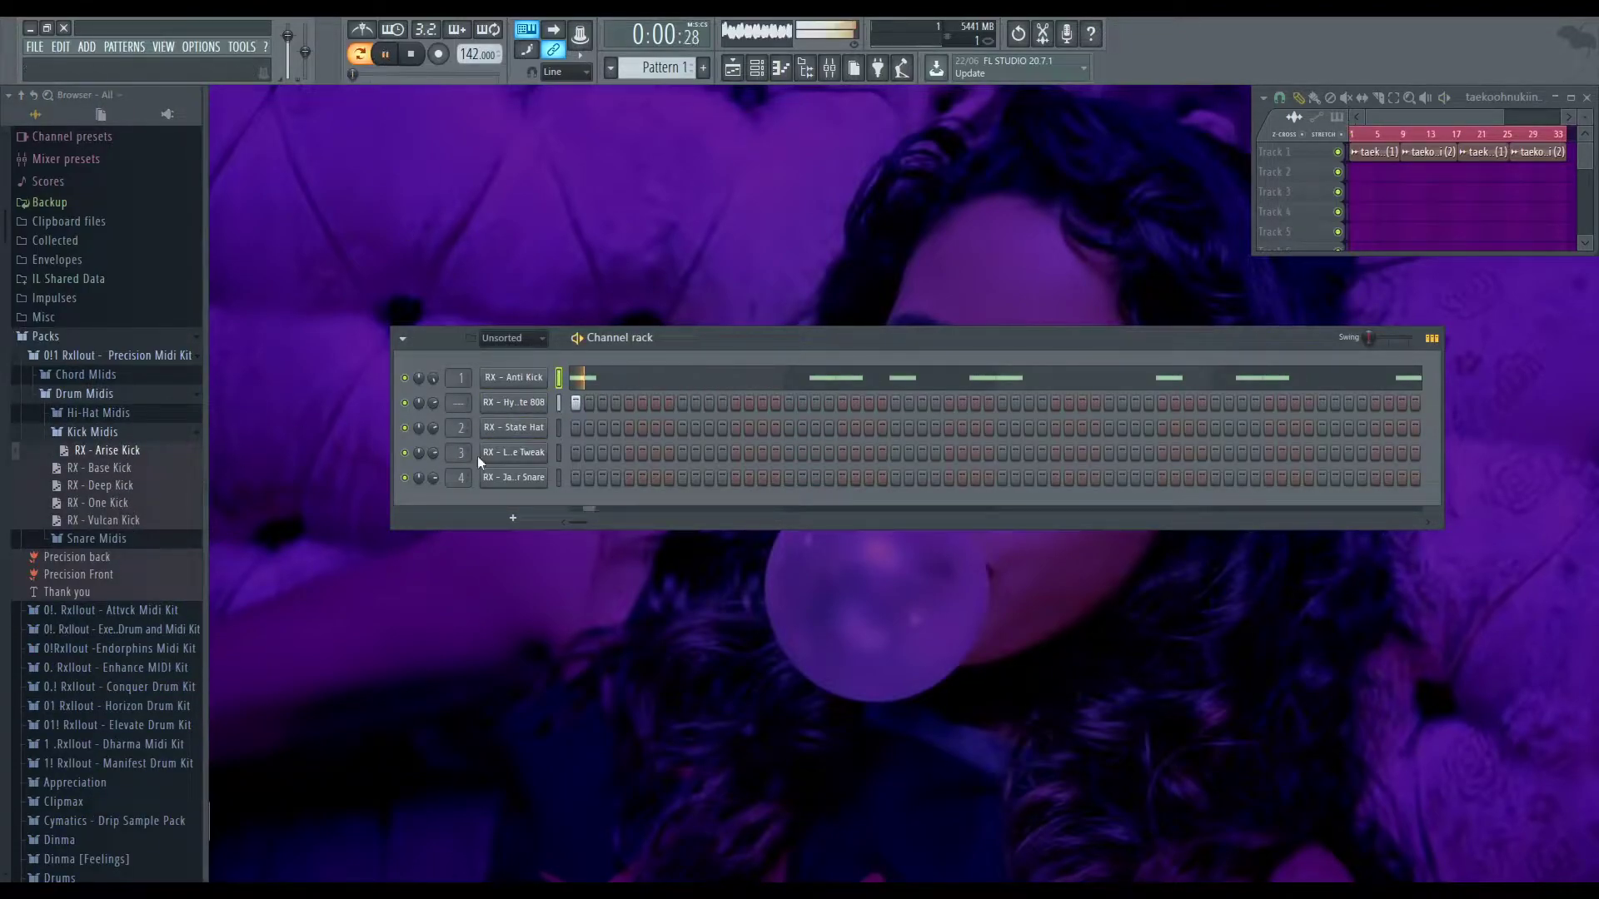
# Add Hydrate 808 hits on steps 19, 33 and 63 in the channel rack
pyautogui.click(816, 403)
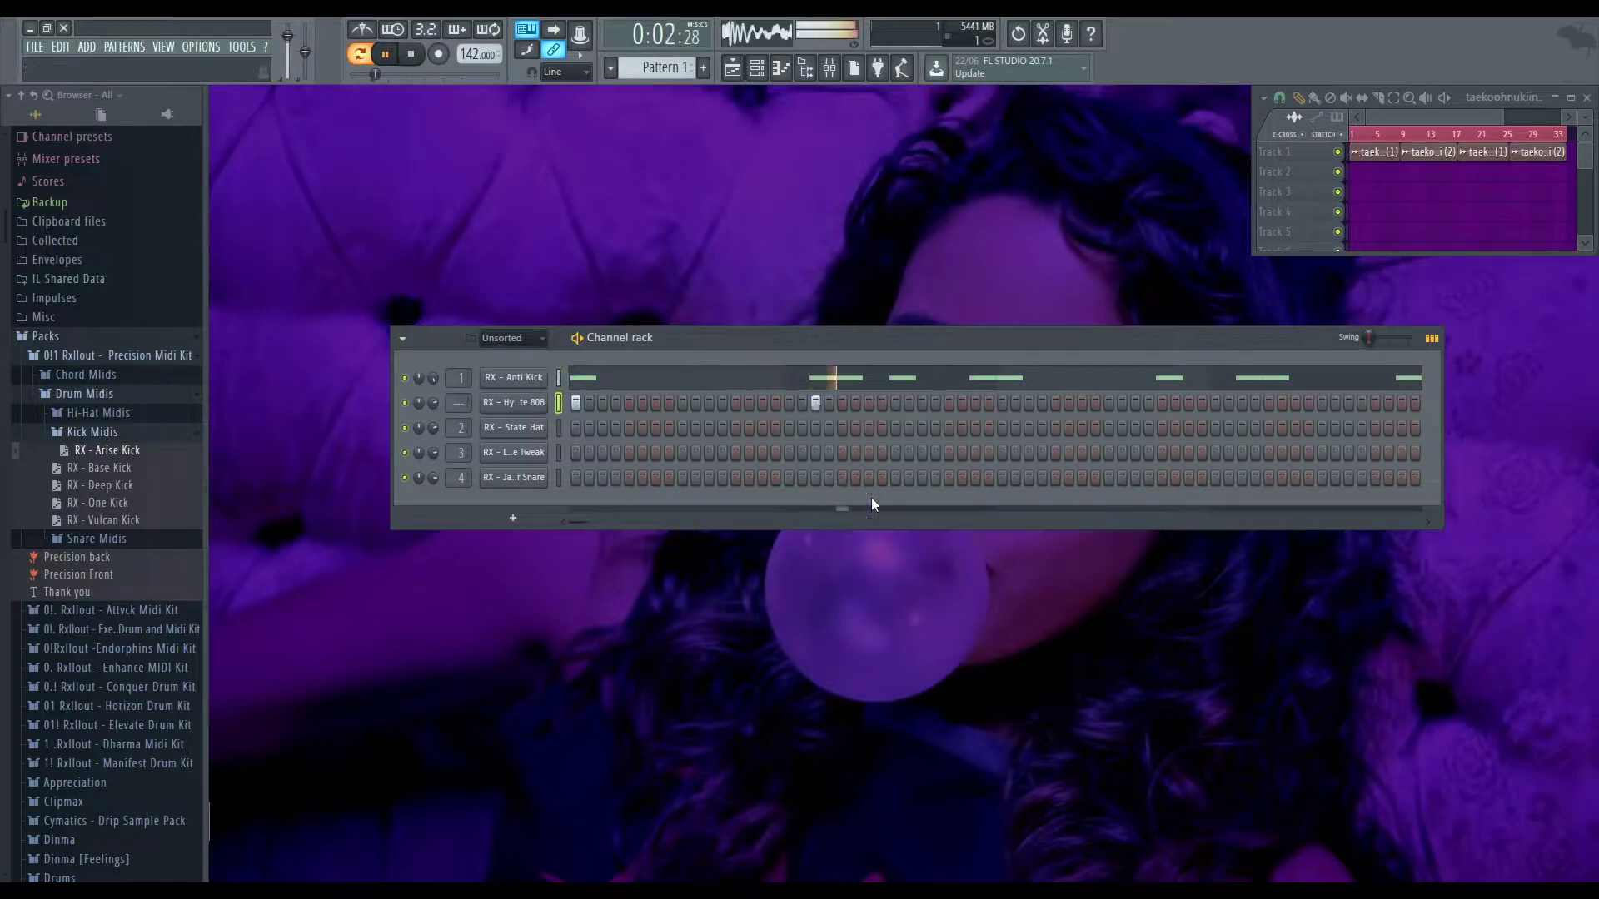
pyautogui.click(1002, 403)
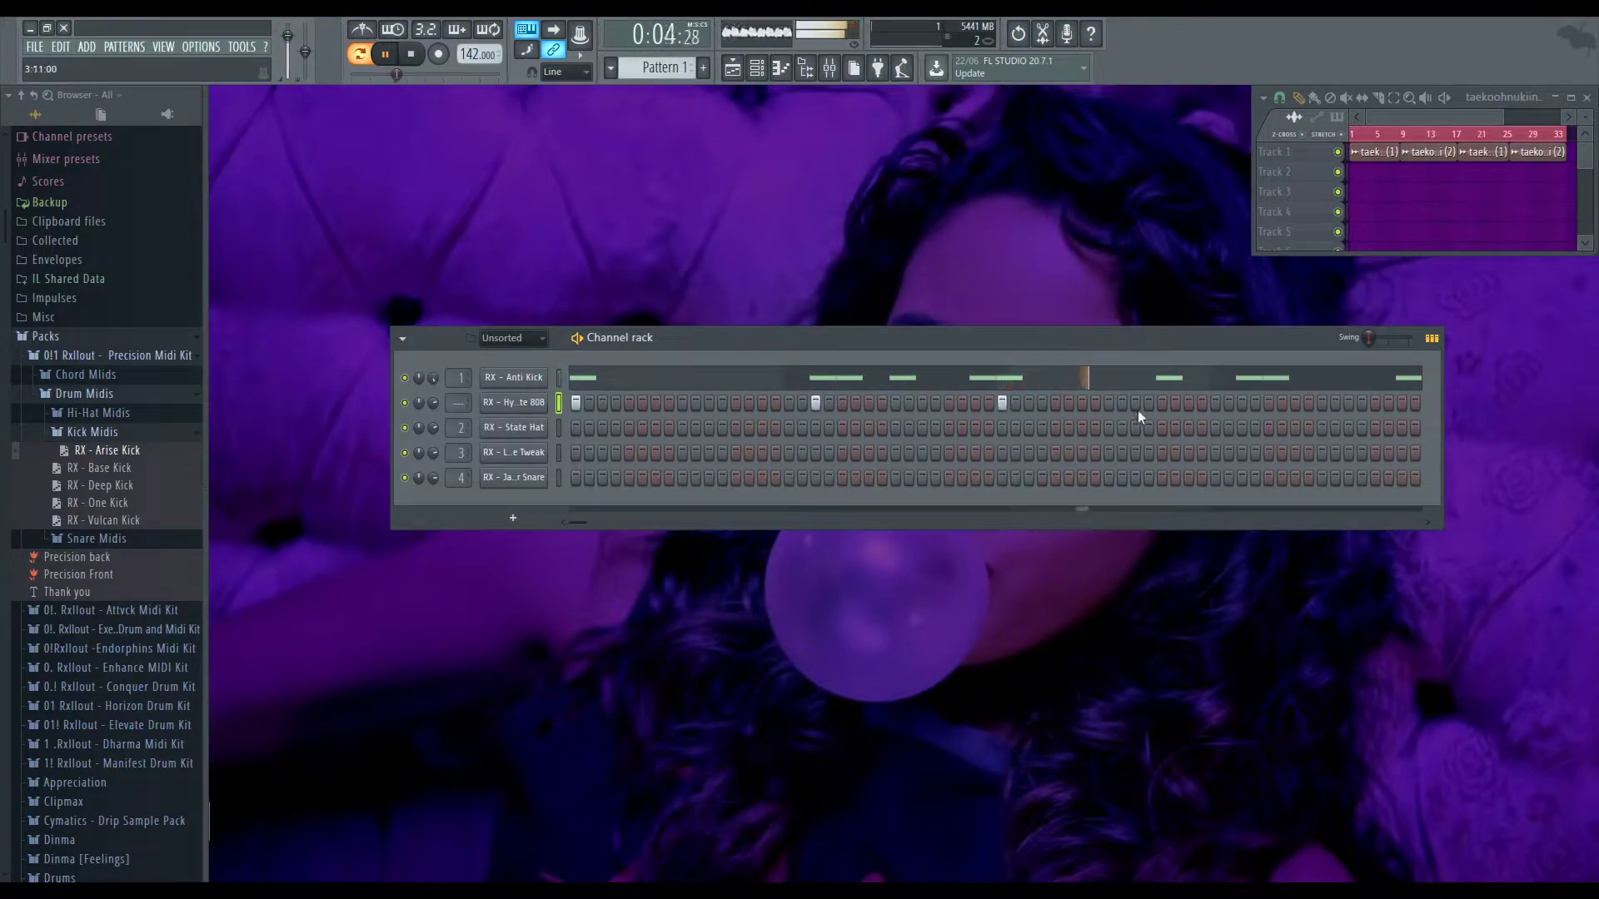
pyautogui.click(1401, 403)
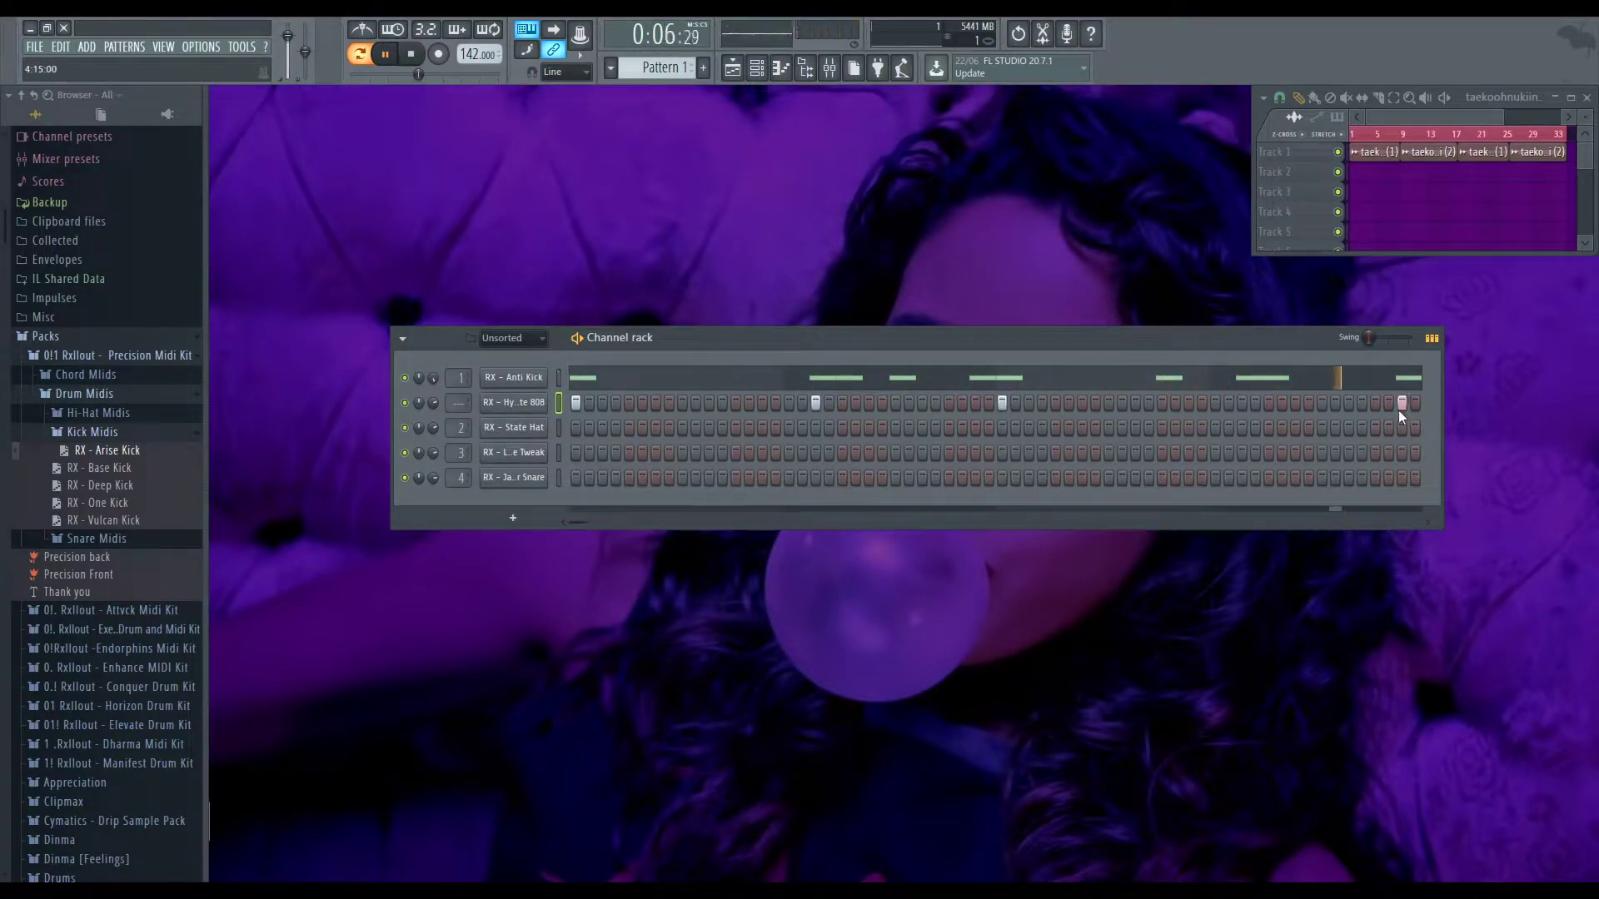
# Replace the Anti Kick pattern with the RX - One Kick MIDI and view its notes in the piano roll
pyautogui.moveTo(125, 503); pyautogui.dragTo(528, 383)
pyautogui.press('space')
pyautogui.click(676, 377)
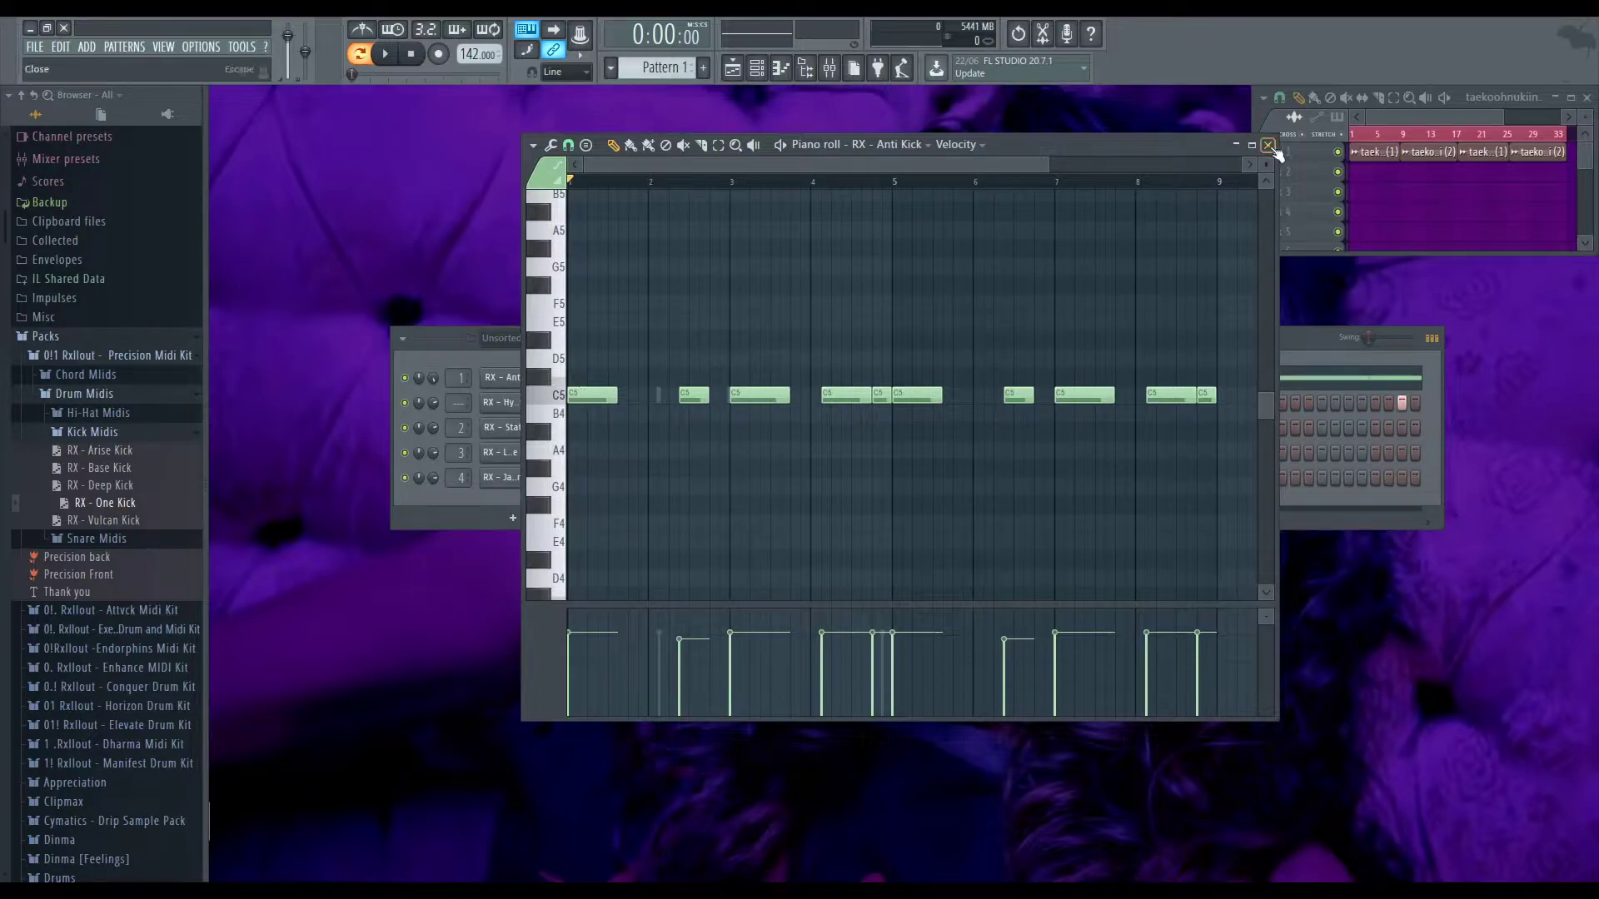
pyautogui.click(1267, 145)
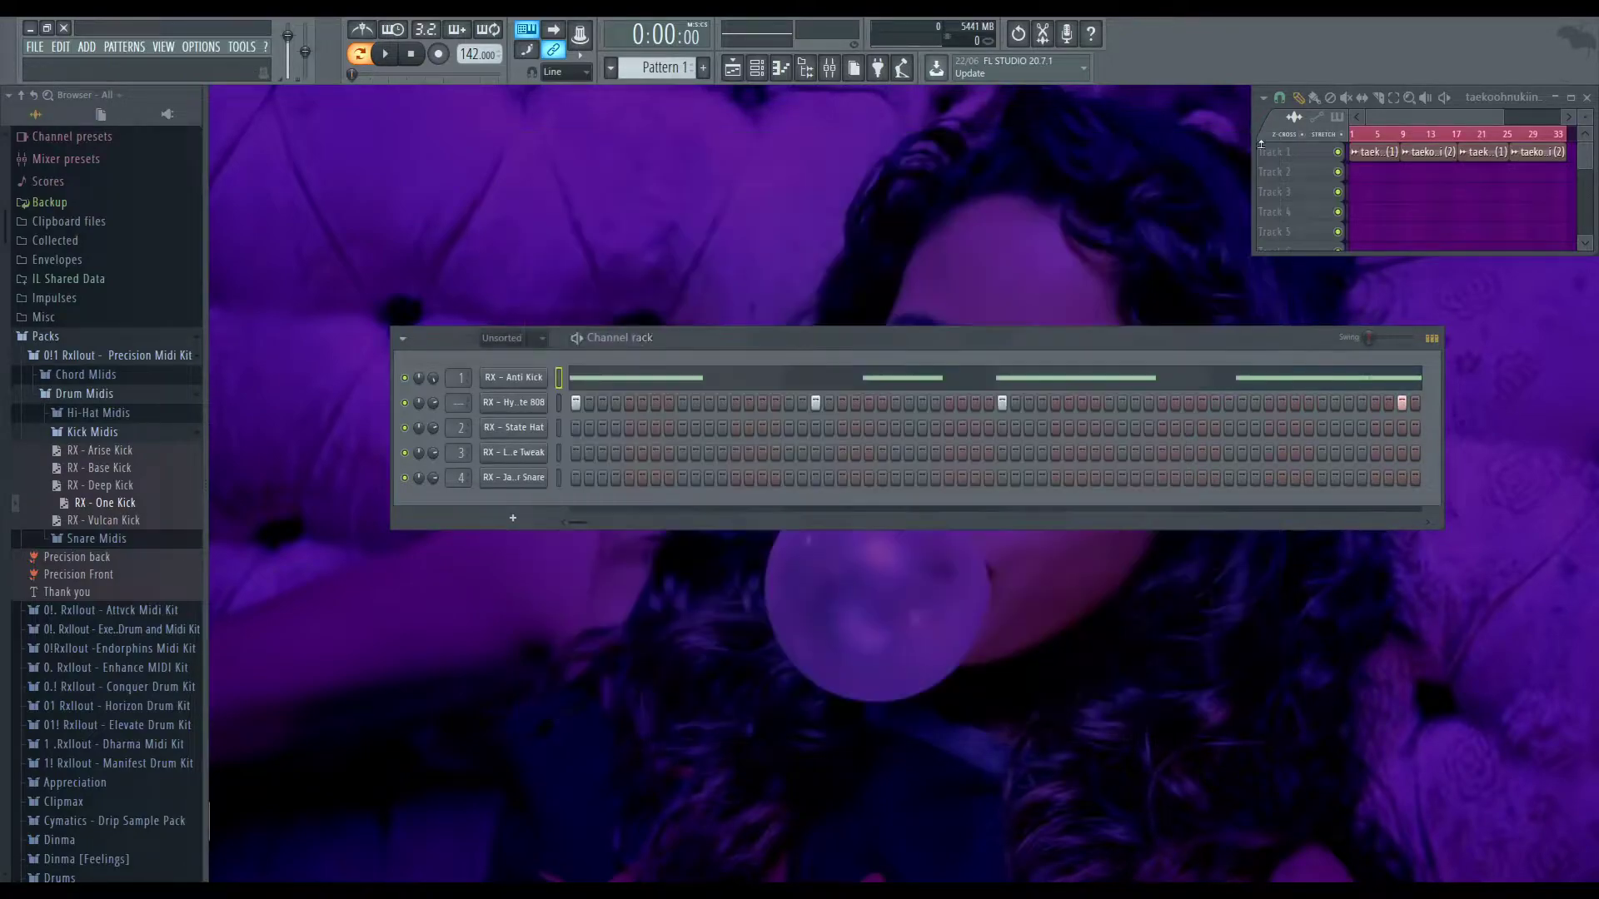
# Try adding three extra C5 notes around bar 2 of the Anti Kick pattern during playback, and undo them
pyautogui.click(827, 391)
pyautogui.scroll(-3, 788, 430)
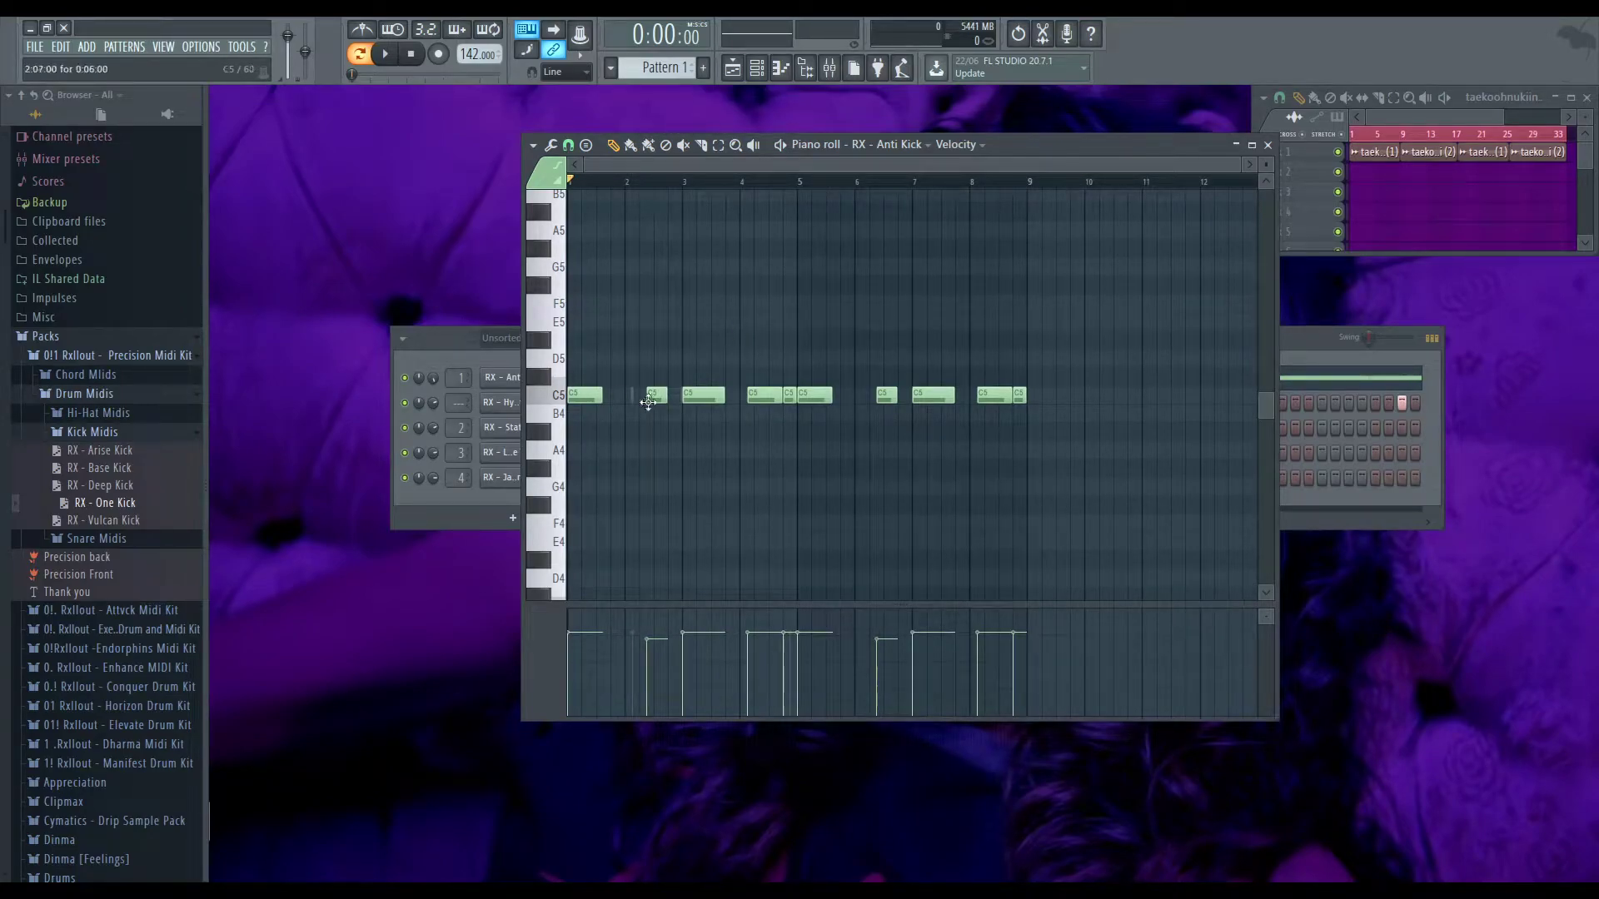
pyautogui.scroll(4, 602, 413)
pyautogui.press('space')
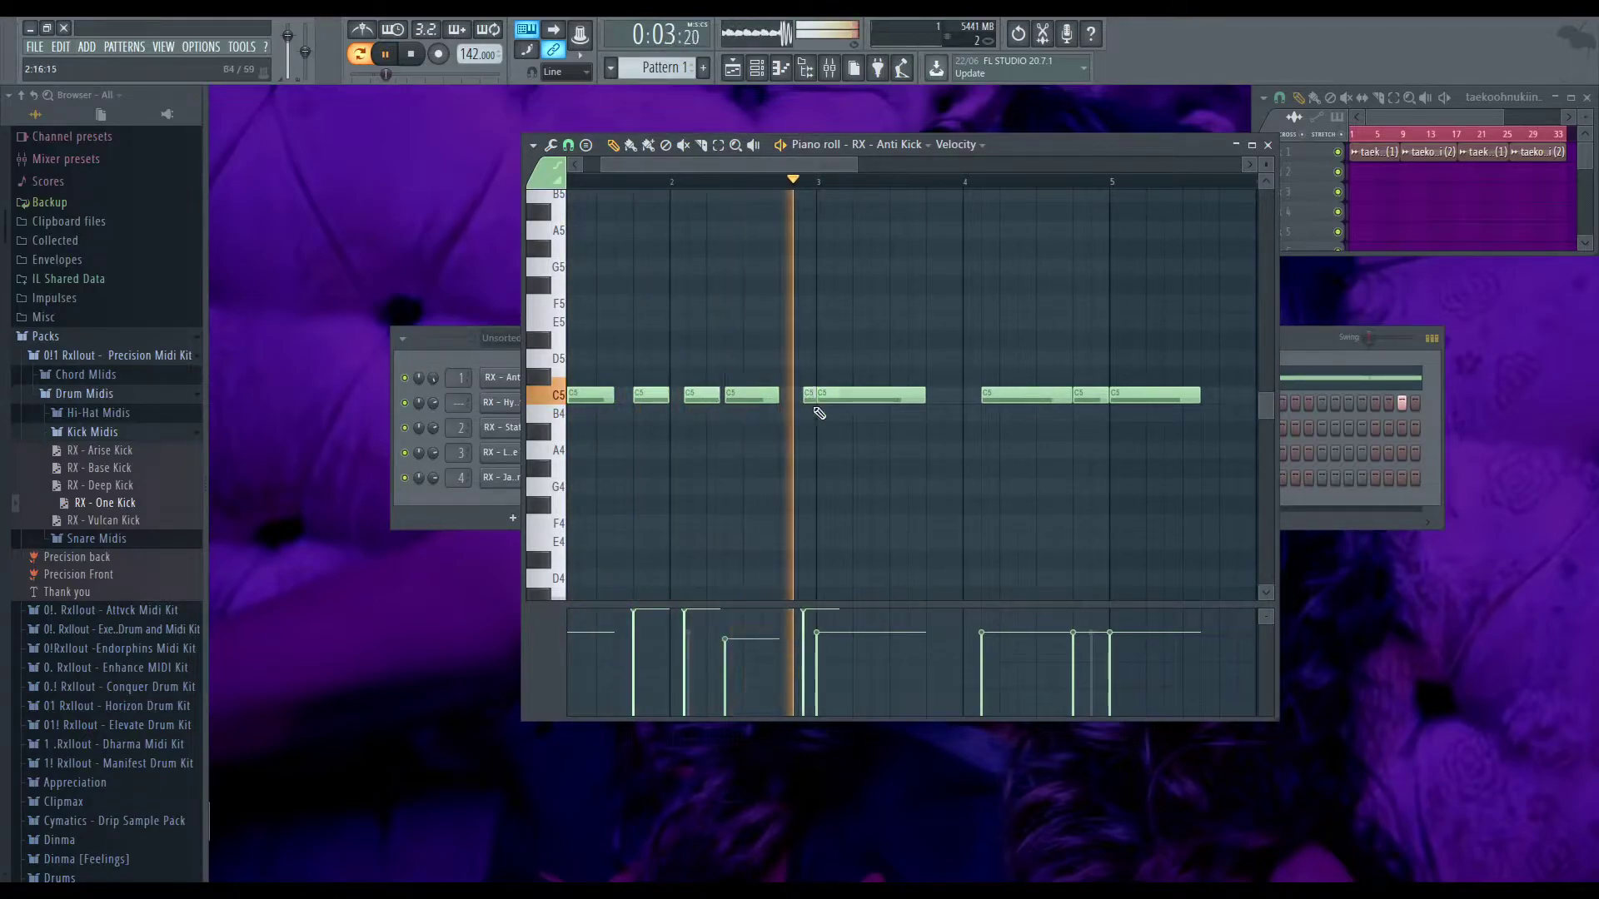
pyautogui.click(814, 399)
pyautogui.press('space')
pyautogui.hotkey('ctrl', 'alt', 'z')
pyautogui.hotkey('ctrl', 'alt', 'z')
pyautogui.hotkey('ctrl', 'alt', 'z')
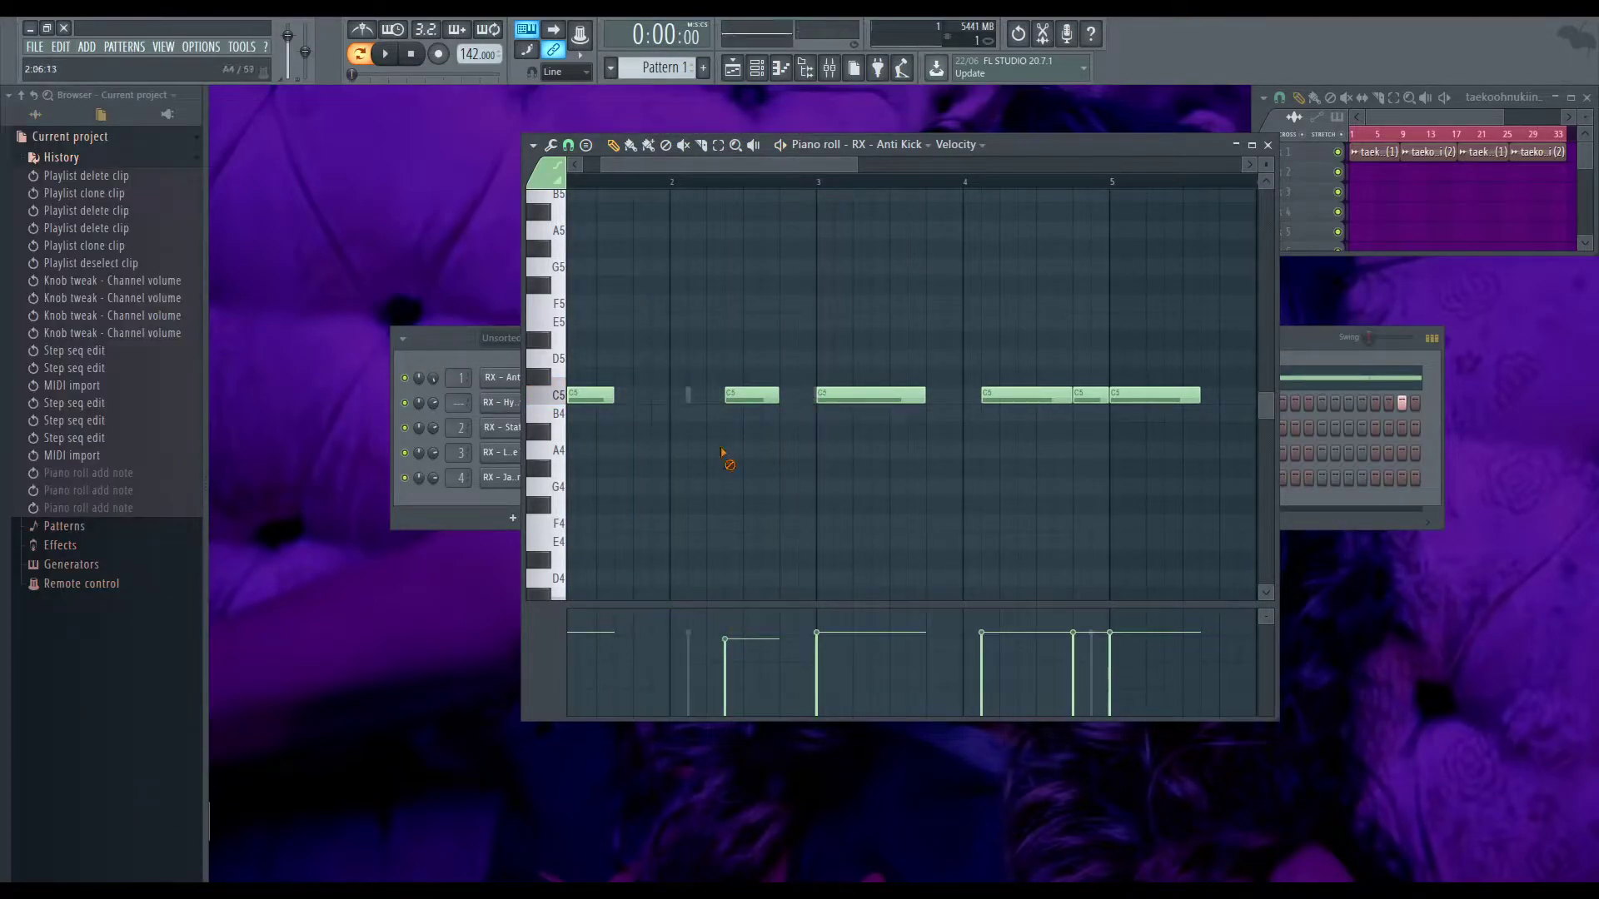
pyautogui.click(1267, 144)
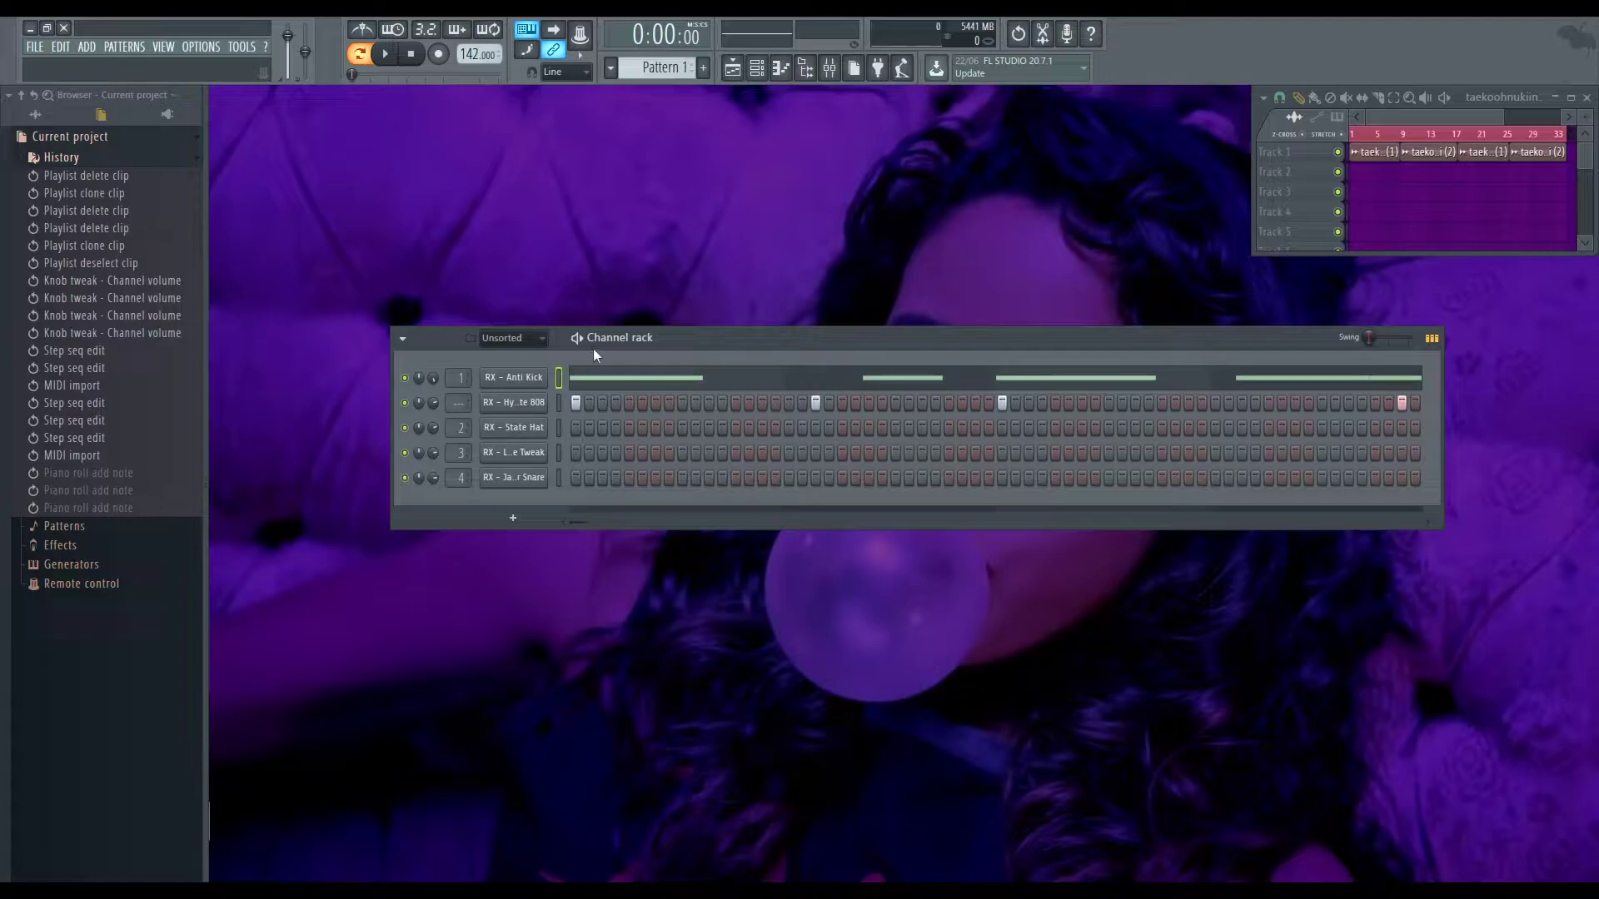
pyautogui.click(722, 388)
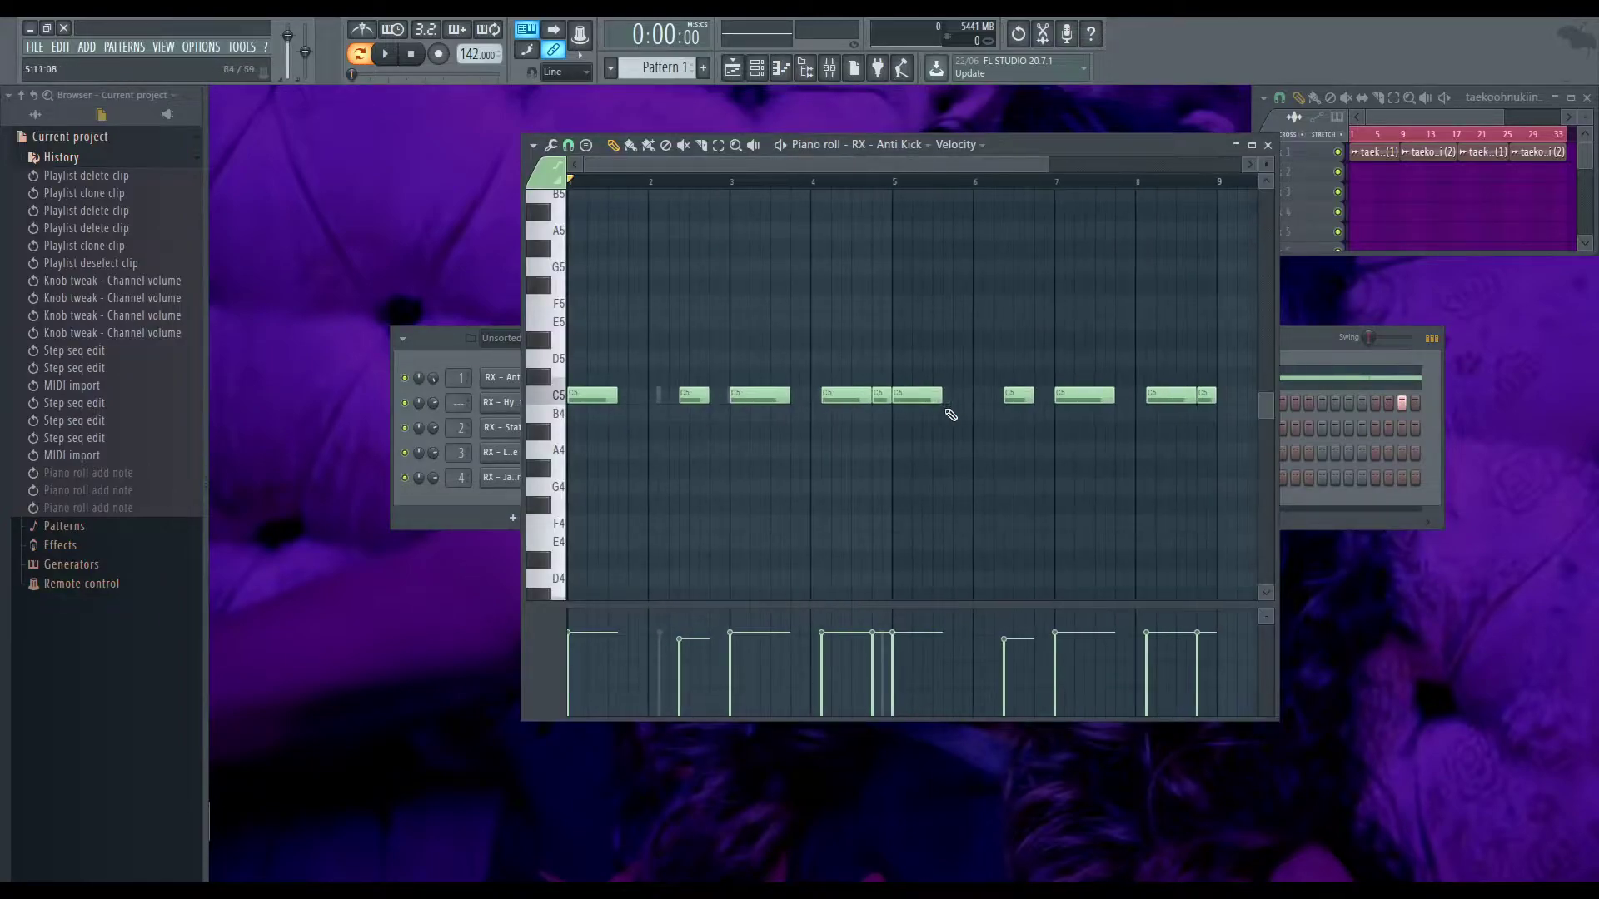
pyautogui.click(1268, 144)
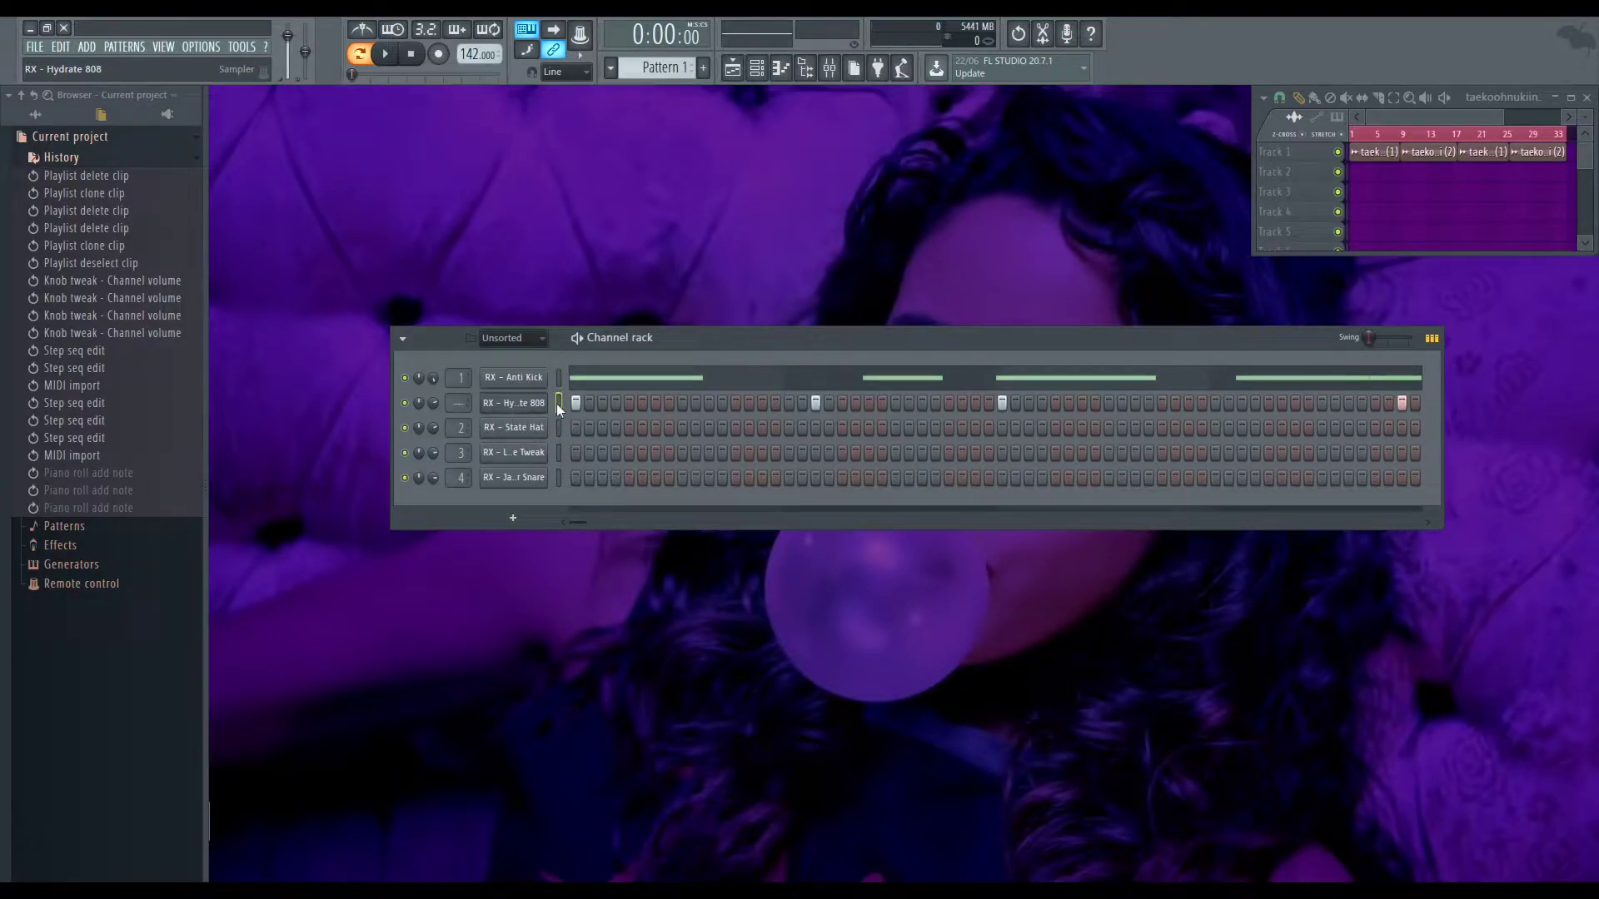
# Lengthen the first C5 note of the Hydrate 808 to 10 steps in the piano roll, and play the pattern
pyautogui.press('F7')
pyautogui.hotkey('ctrl', 'a')
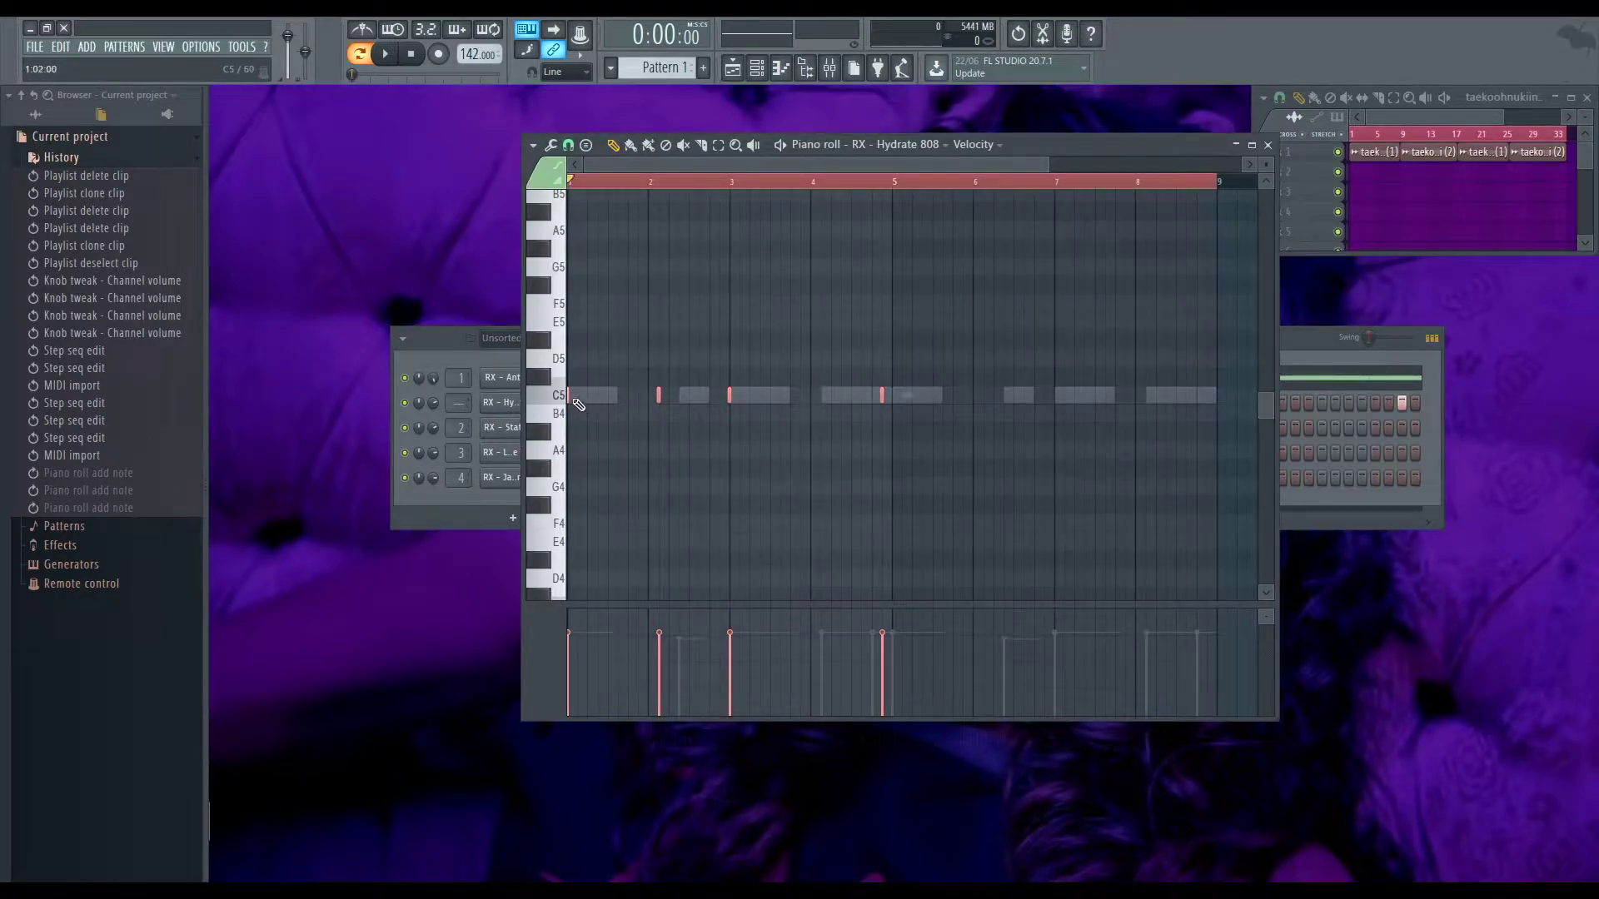
pyautogui.click(583, 457)
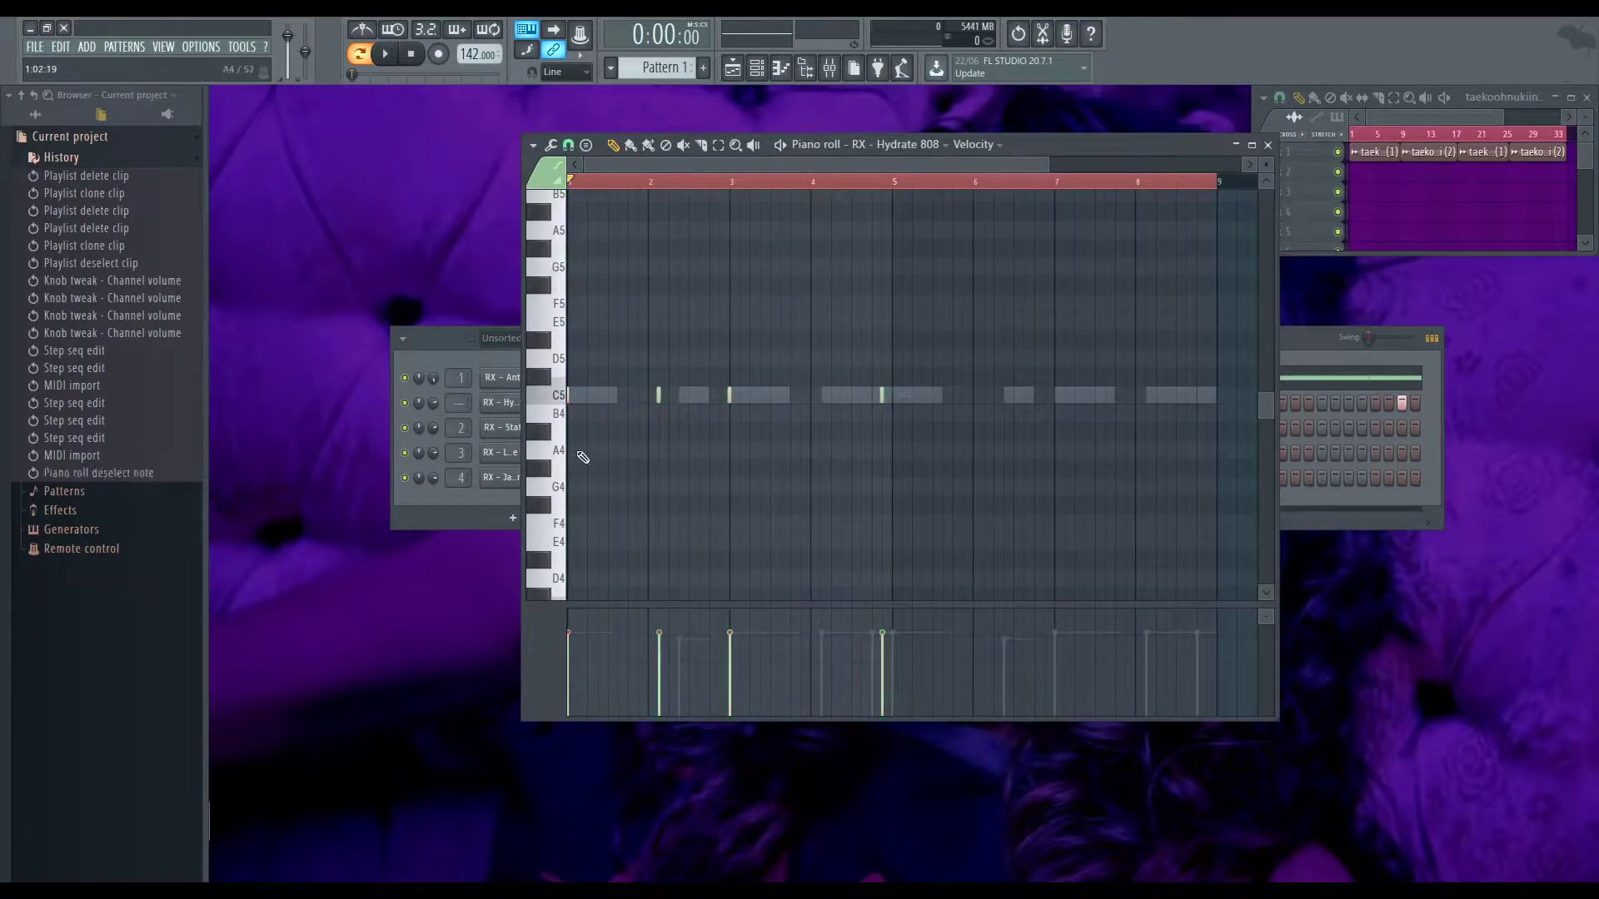
pyautogui.click(571, 397)
pyautogui.moveTo(572, 400); pyautogui.dragTo(627, 411)
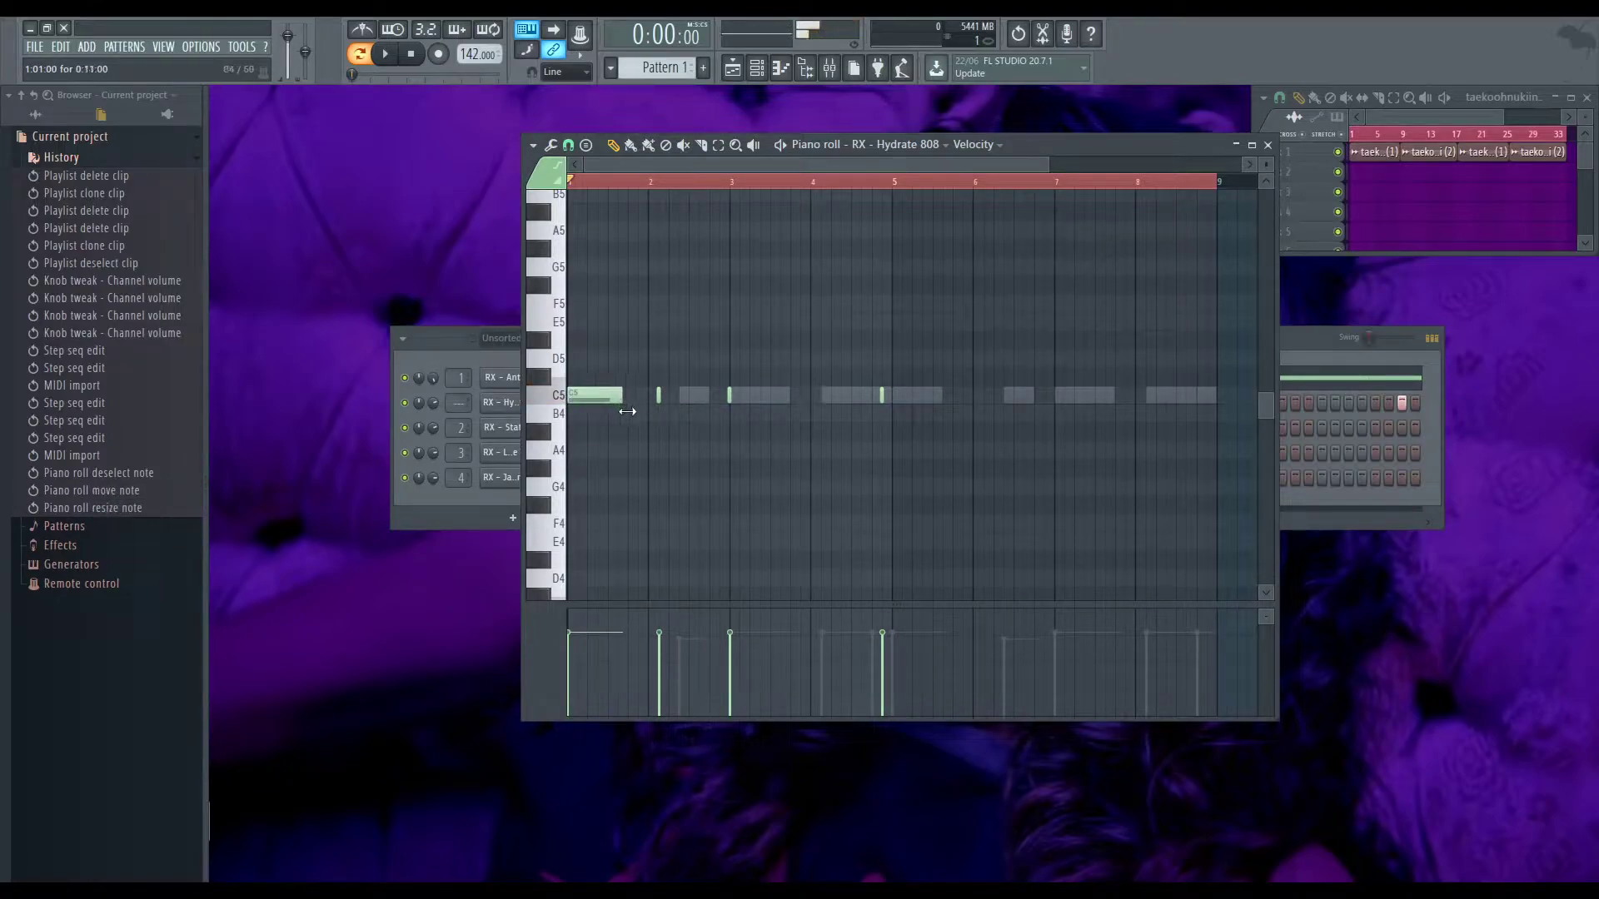
pyautogui.hotkey('ctrl', 'z')
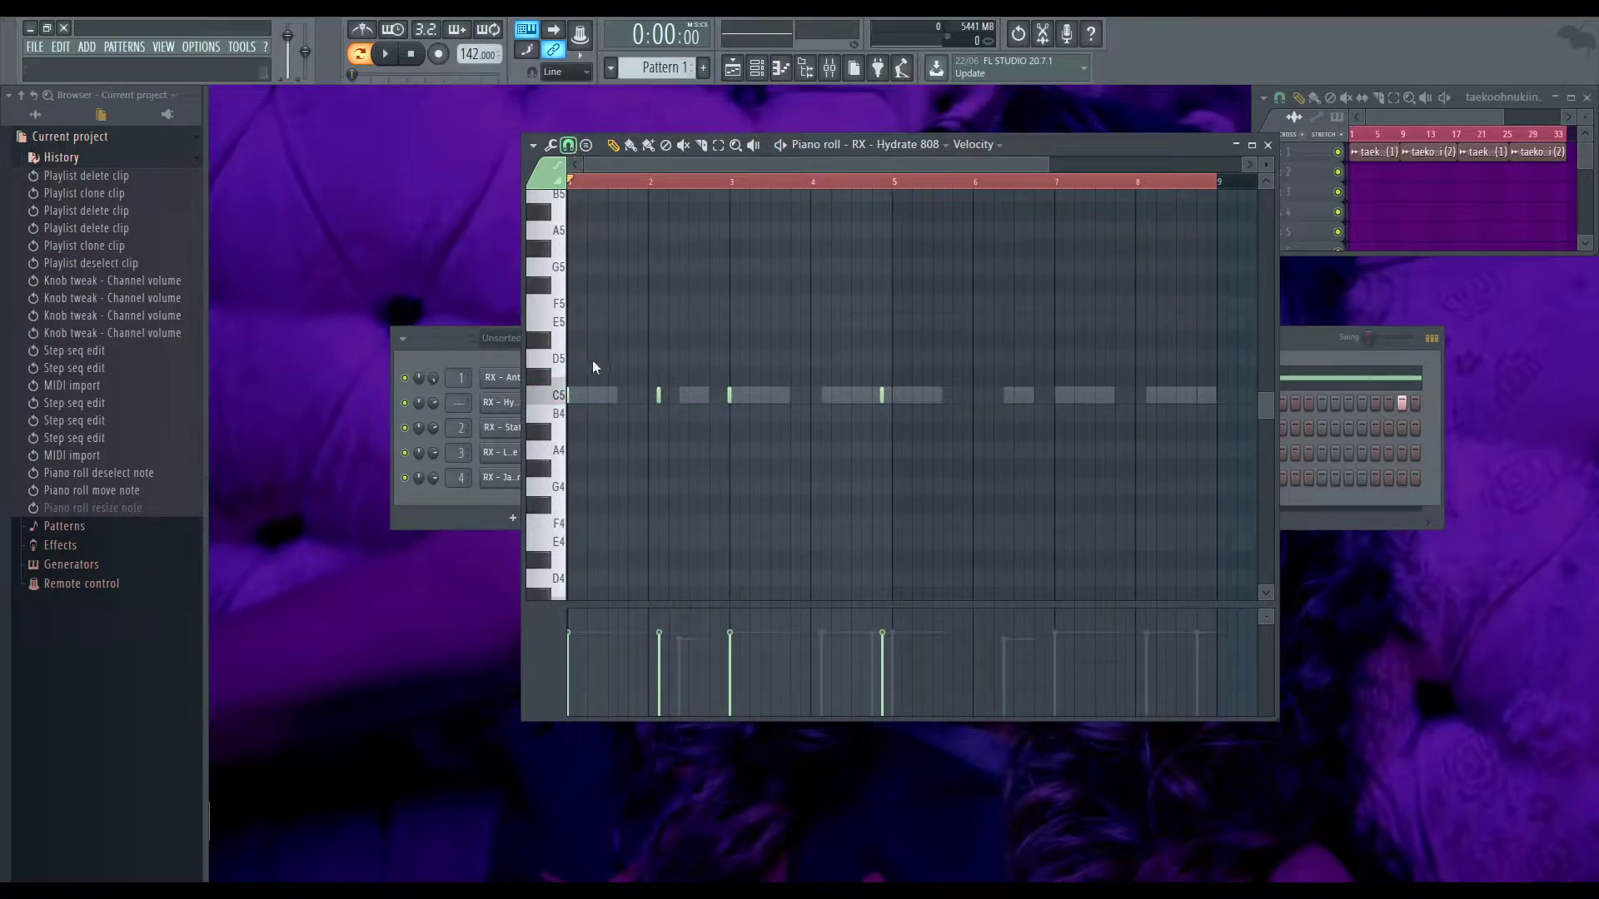
pyautogui.moveTo(570, 396); pyautogui.dragTo(618, 397)
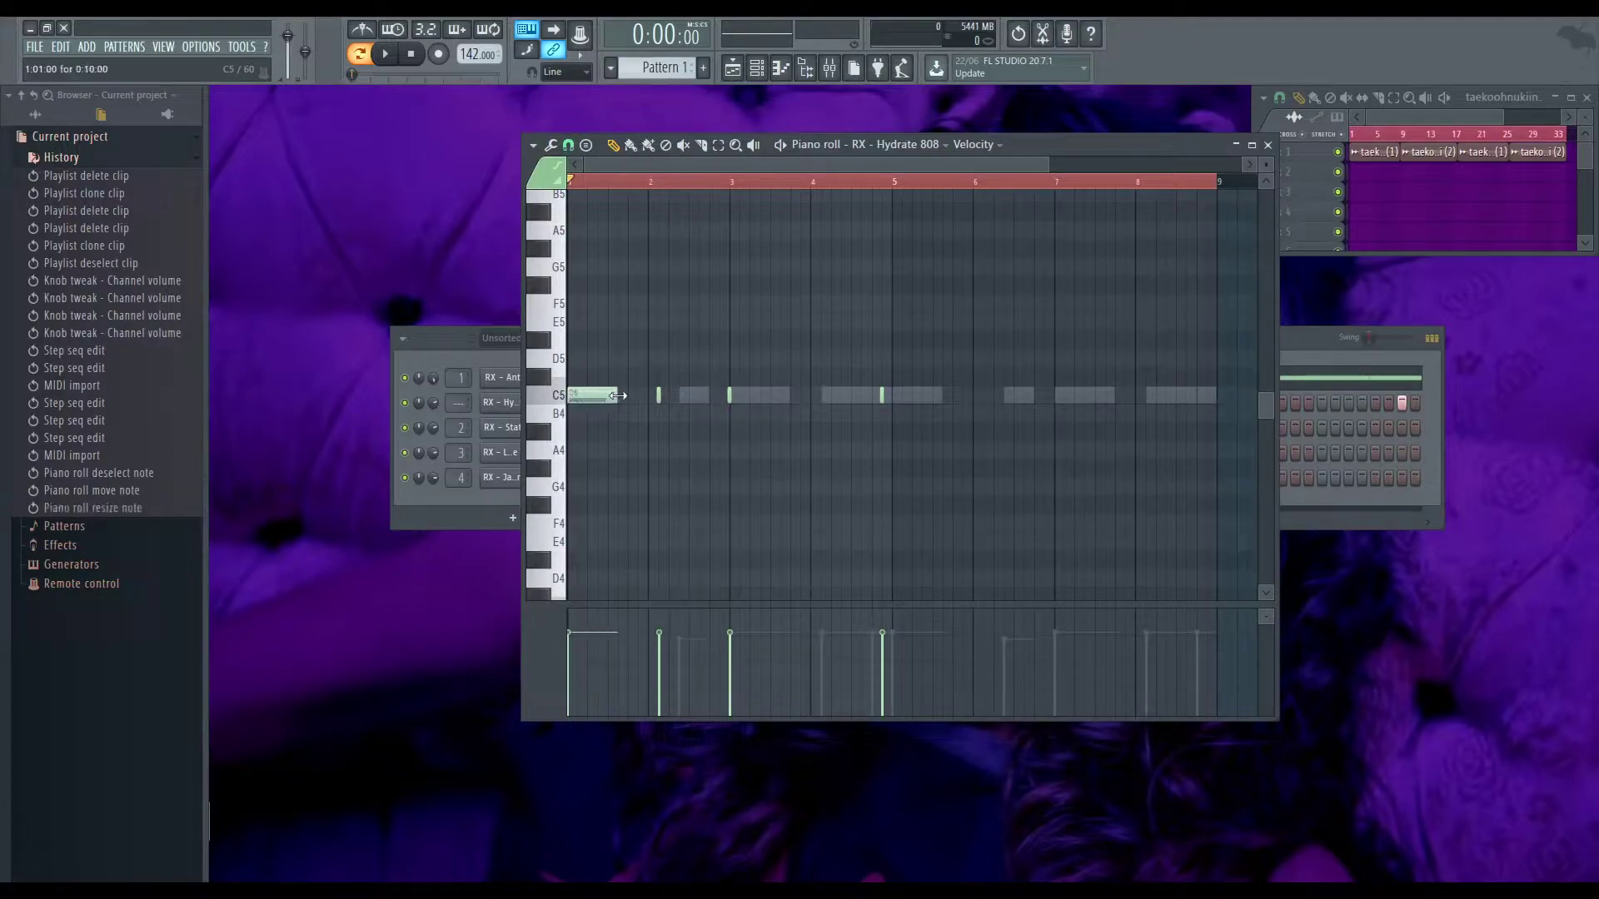
pyautogui.press('space')
pyautogui.keyDown('ctrl'); pyautogui.scroll(2, 614, 417); pyautogui.keyUp('ctrl')
pyautogui.scroll(2, 614, 418)
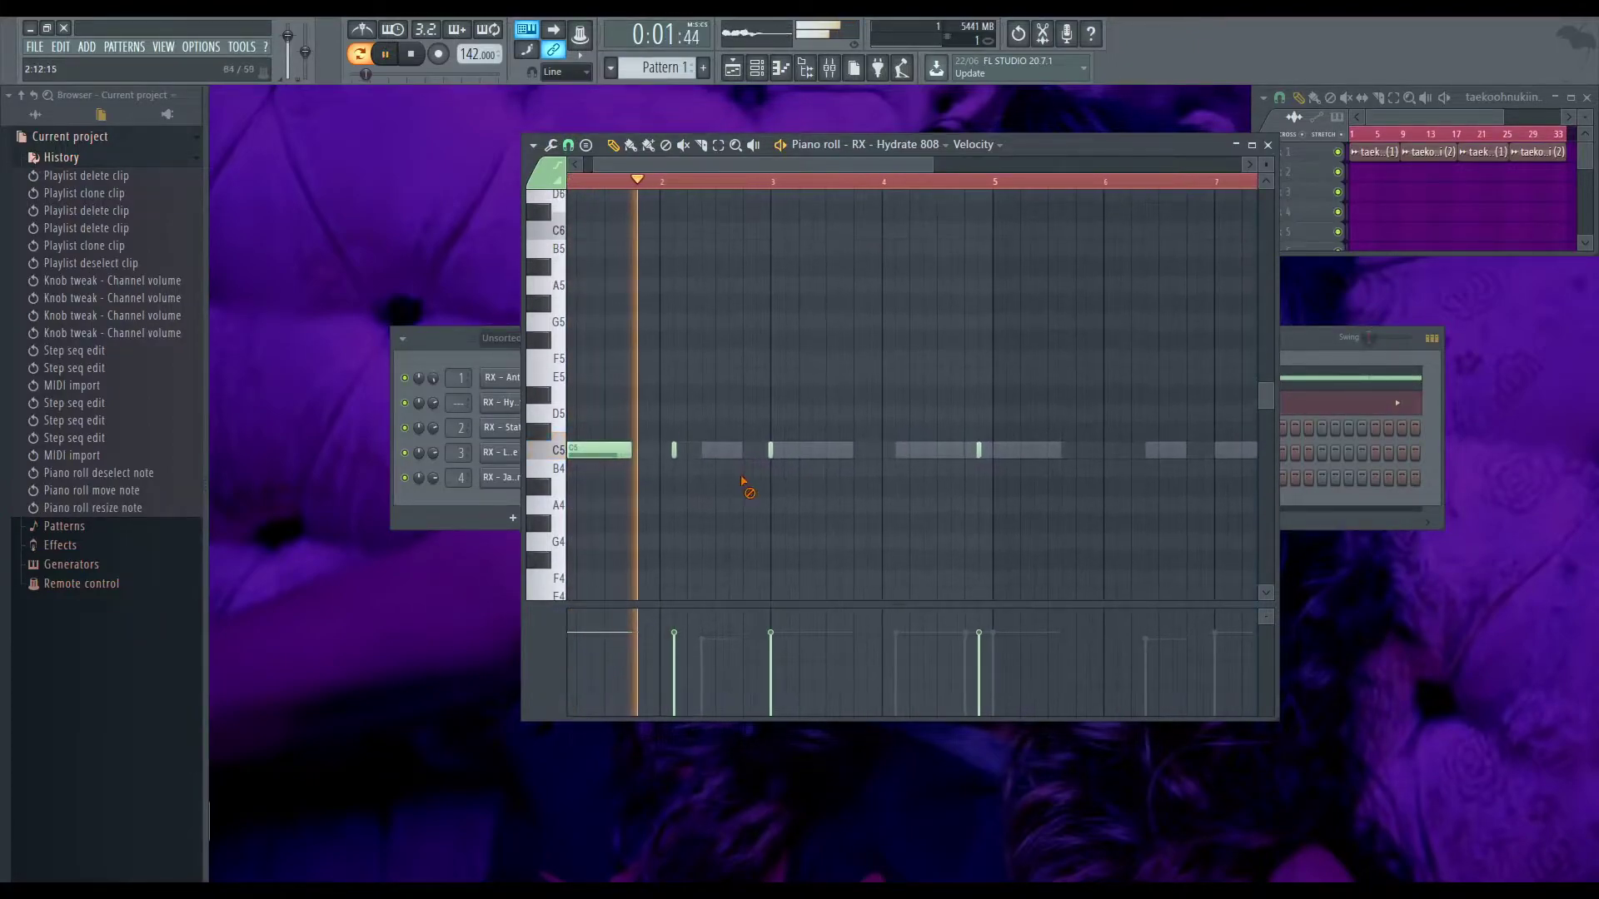
# Clear all notes from the Anti Kick pattern in its piano roll
pyautogui.press('space')
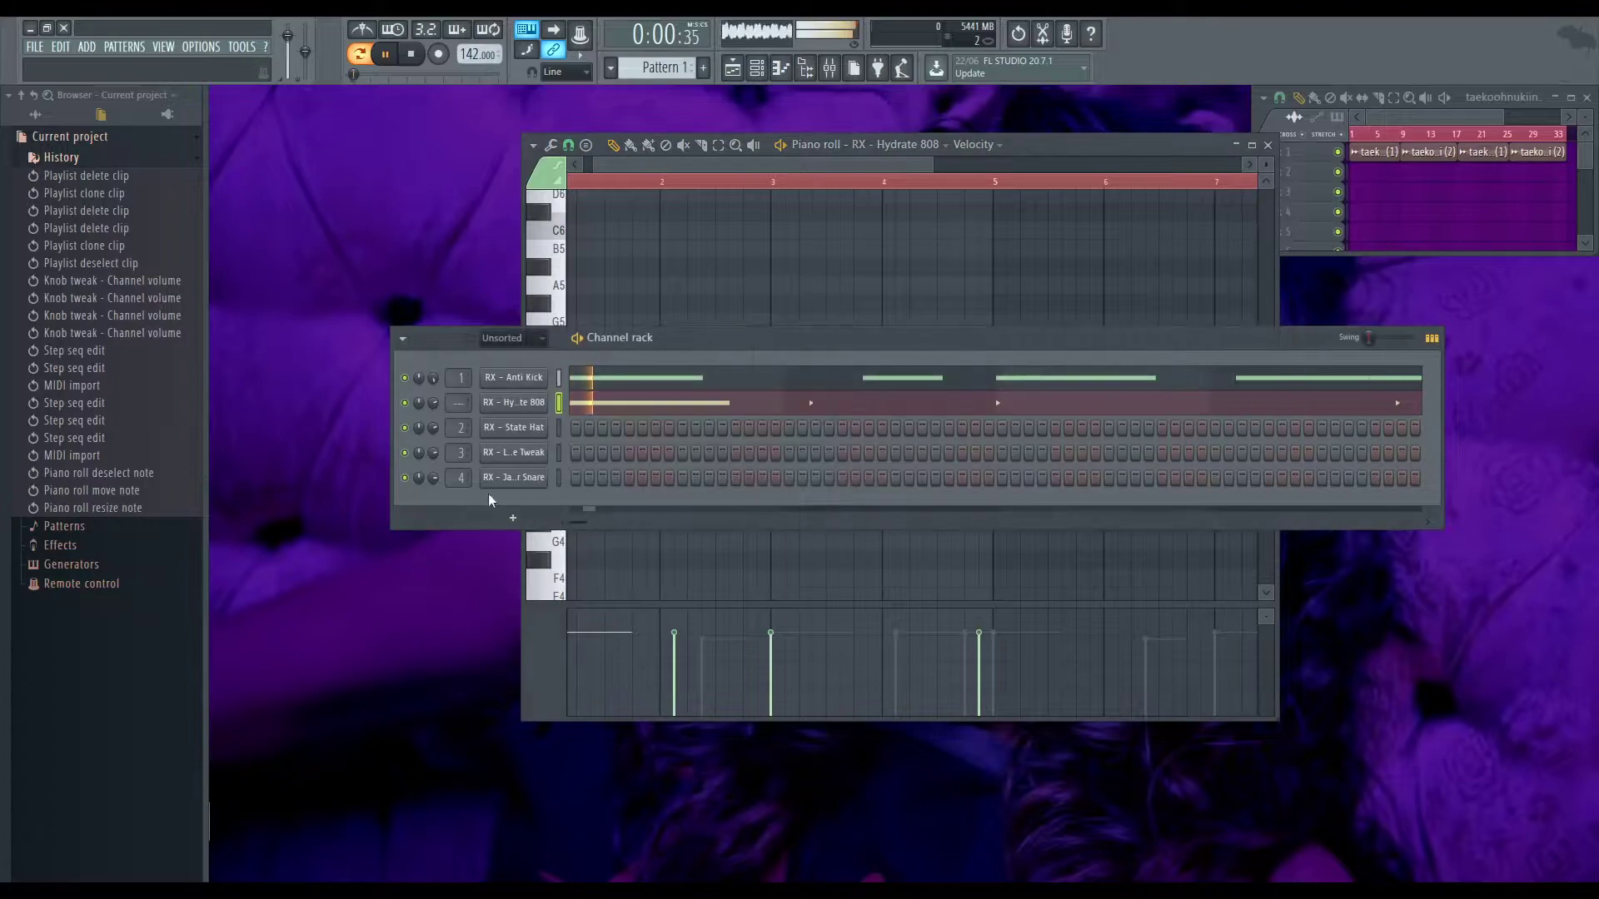
pyautogui.press('F6')
pyautogui.click(746, 385)
pyautogui.hotkey('ctrl', 'a')
pyautogui.press('Delete')
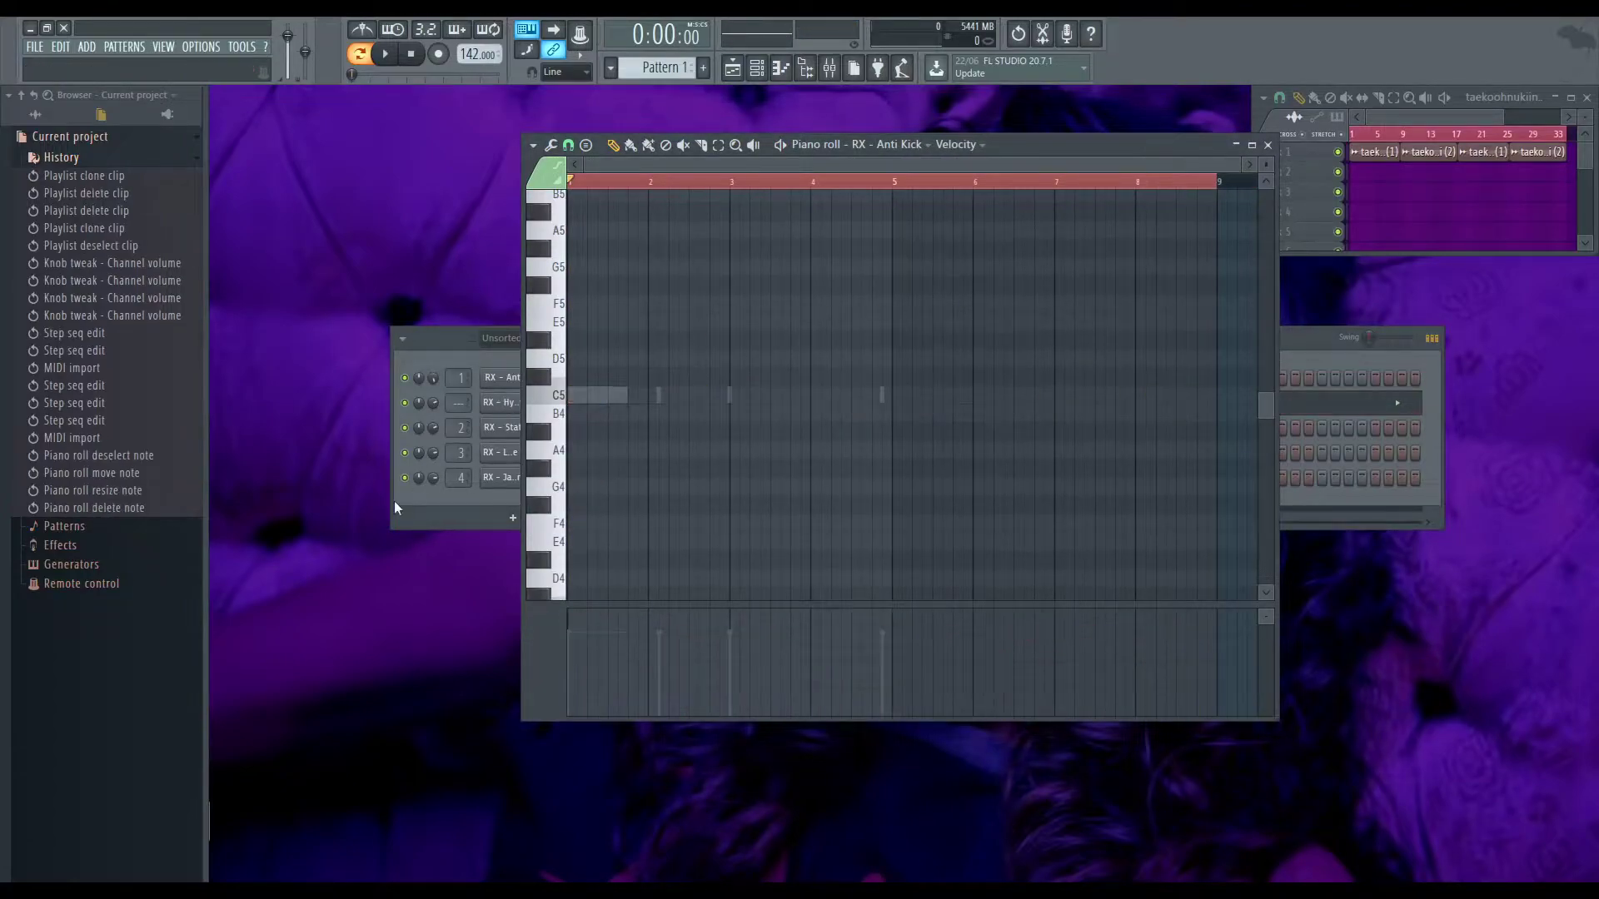
# Add an Anti Kick hit on step 1 in the channel rack, and try another on step 19 during playback
pyautogui.press('F6')
pyautogui.click(575, 377)
pyautogui.press('space')
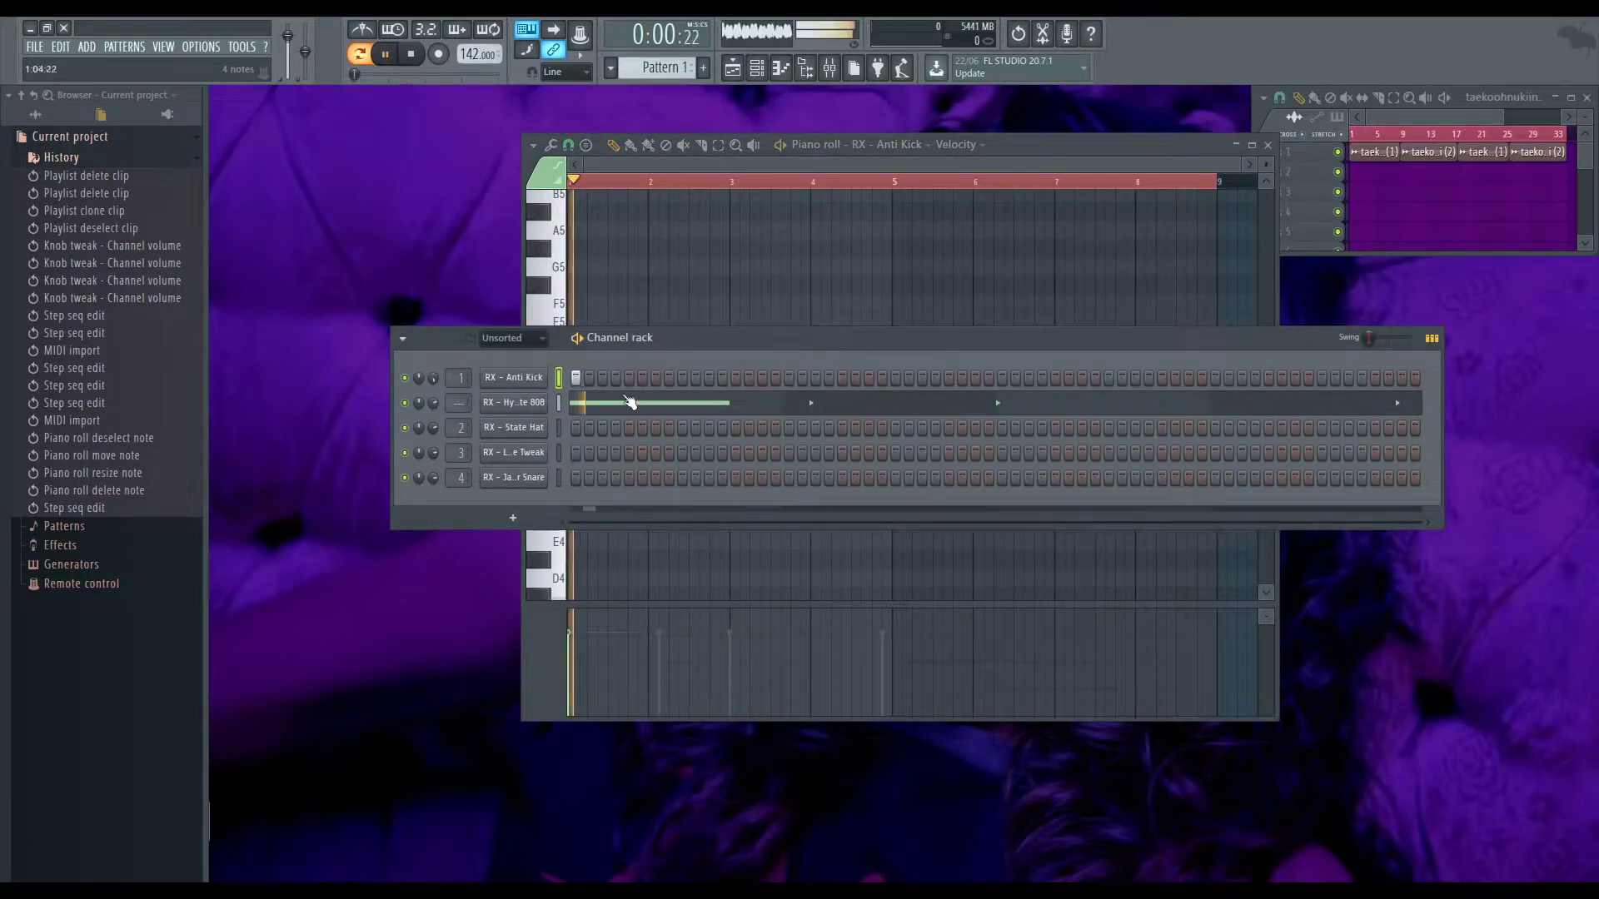
pyautogui.click(815, 377)
pyautogui.click(816, 379)
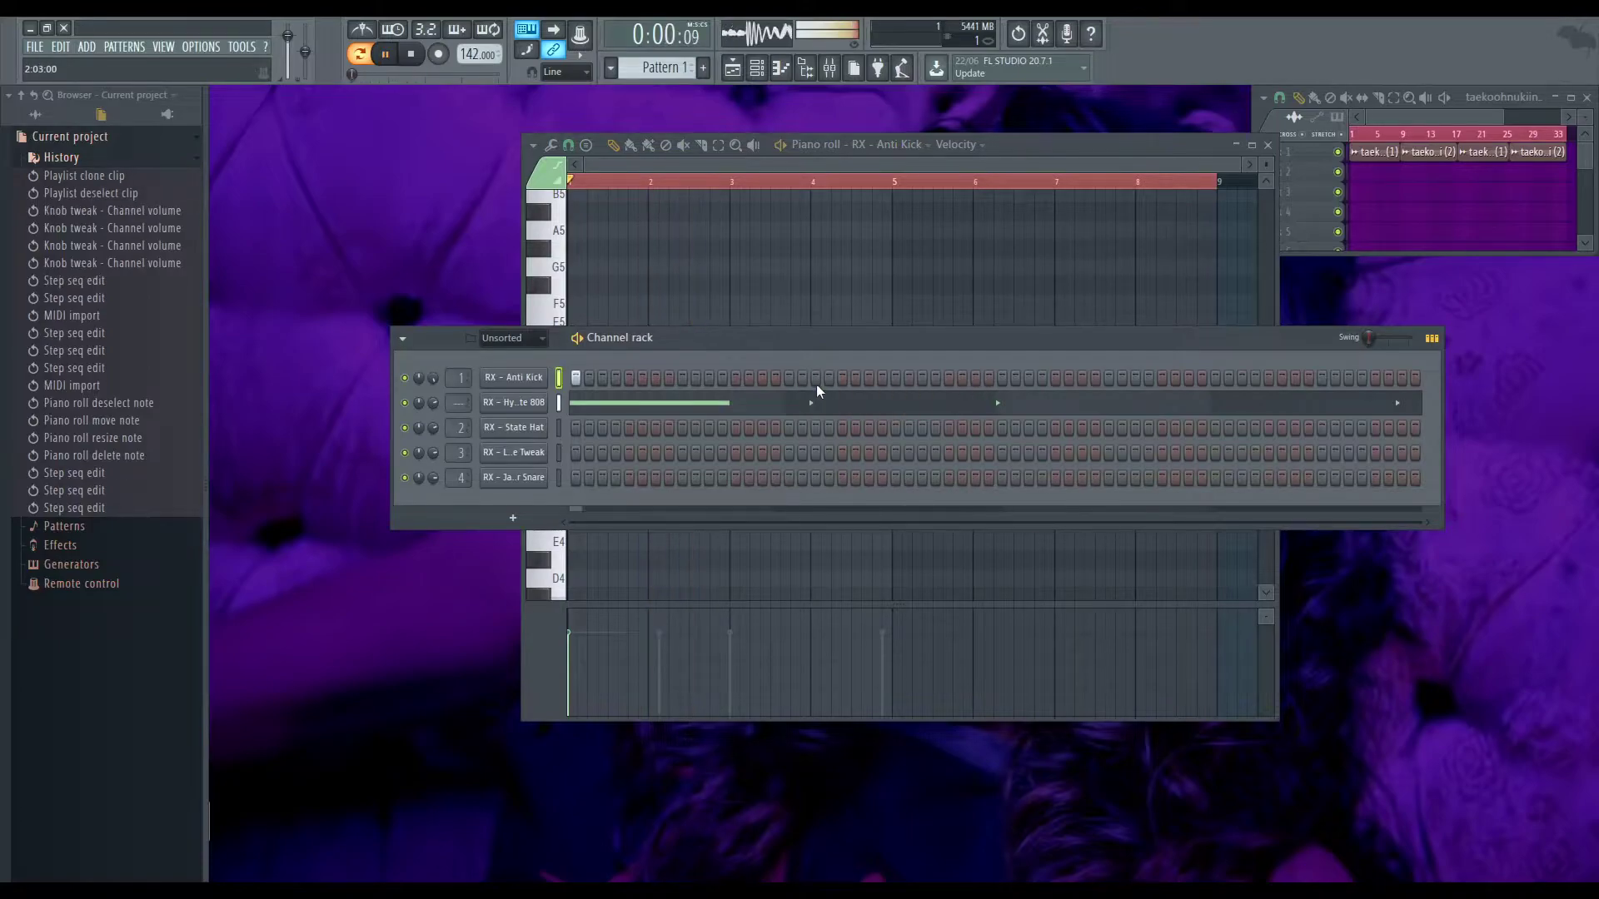
# Replace all Hydrate 808 notes with a single hit on step 1, and play the pattern
pyautogui.click(825, 411)
pyautogui.hotkey('ctrl', 'a')
pyautogui.press('space')
pyautogui.press('Delete')
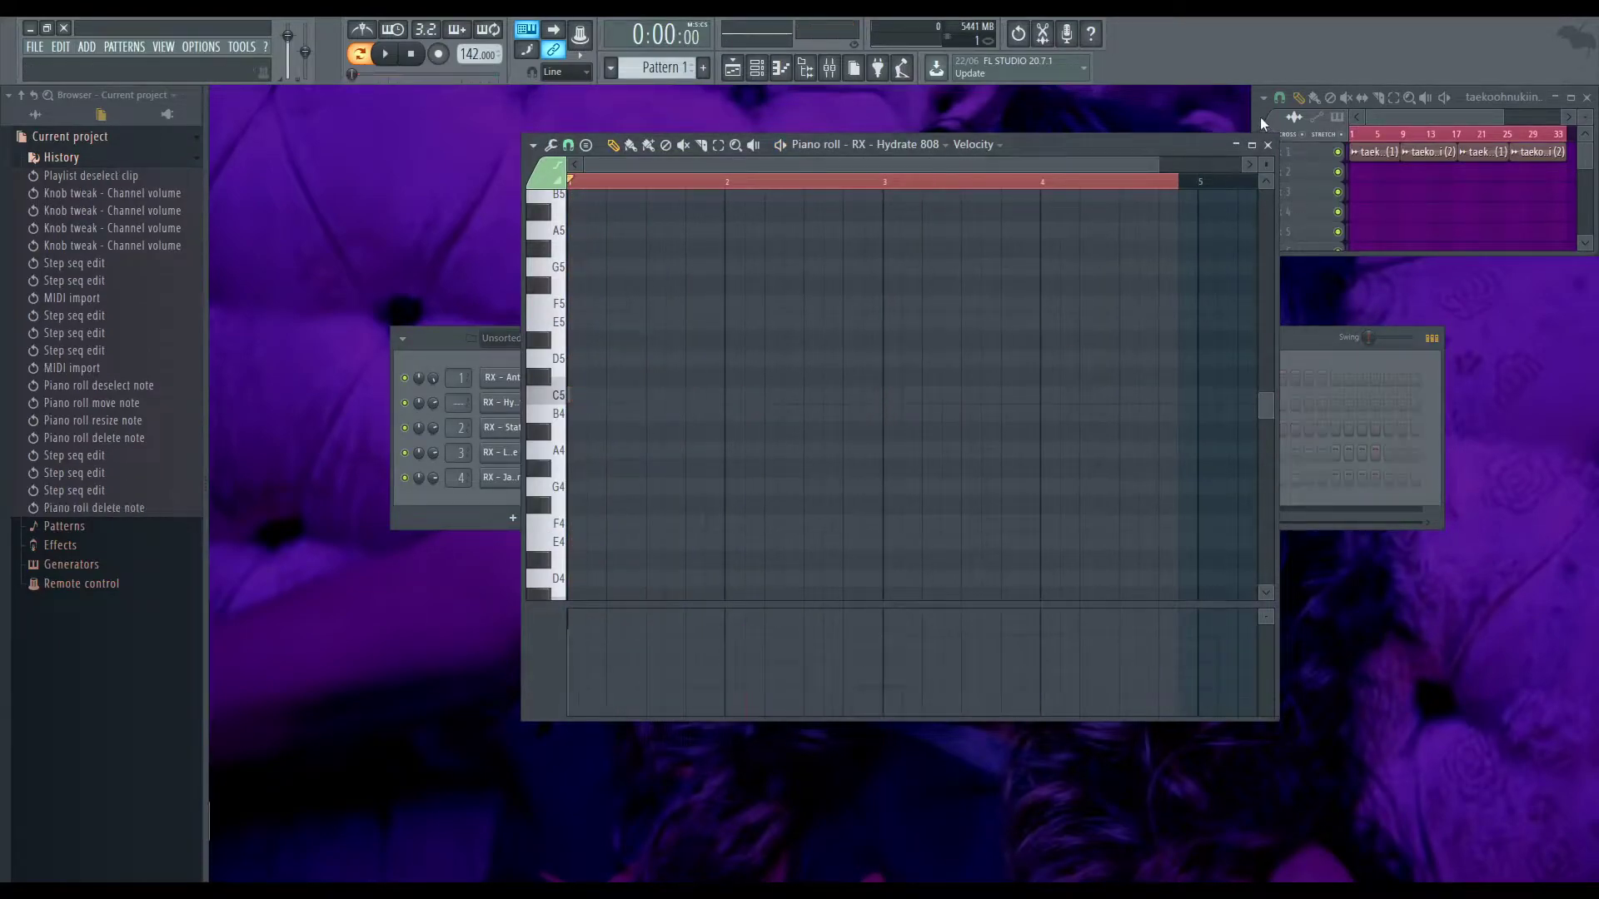
pyautogui.click(1268, 146)
pyautogui.click(576, 403)
pyautogui.press('space')
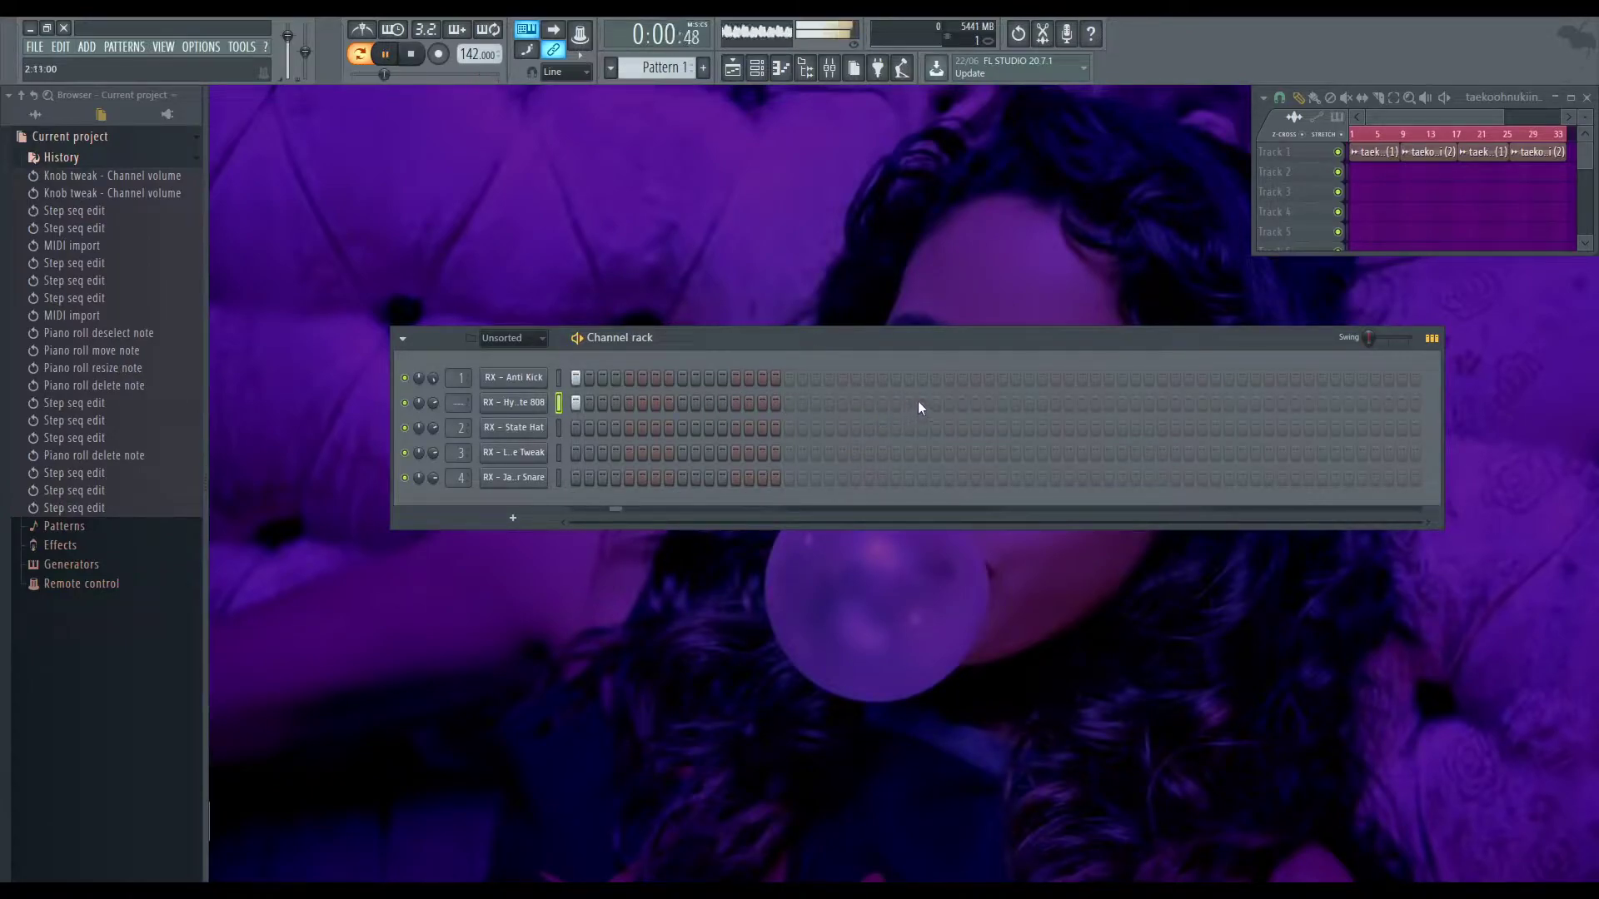
# Try Anti Kick and Hydrate 808 hits around steps 23 to 25, keeping only step 23 in both channels
pyautogui.press('space')
pyautogui.click(895, 378)
pyautogui.click(882, 378)
pyautogui.click(882, 403)
pyautogui.click(868, 403)
pyautogui.click(869, 378)
pyautogui.rightClick(881, 378)
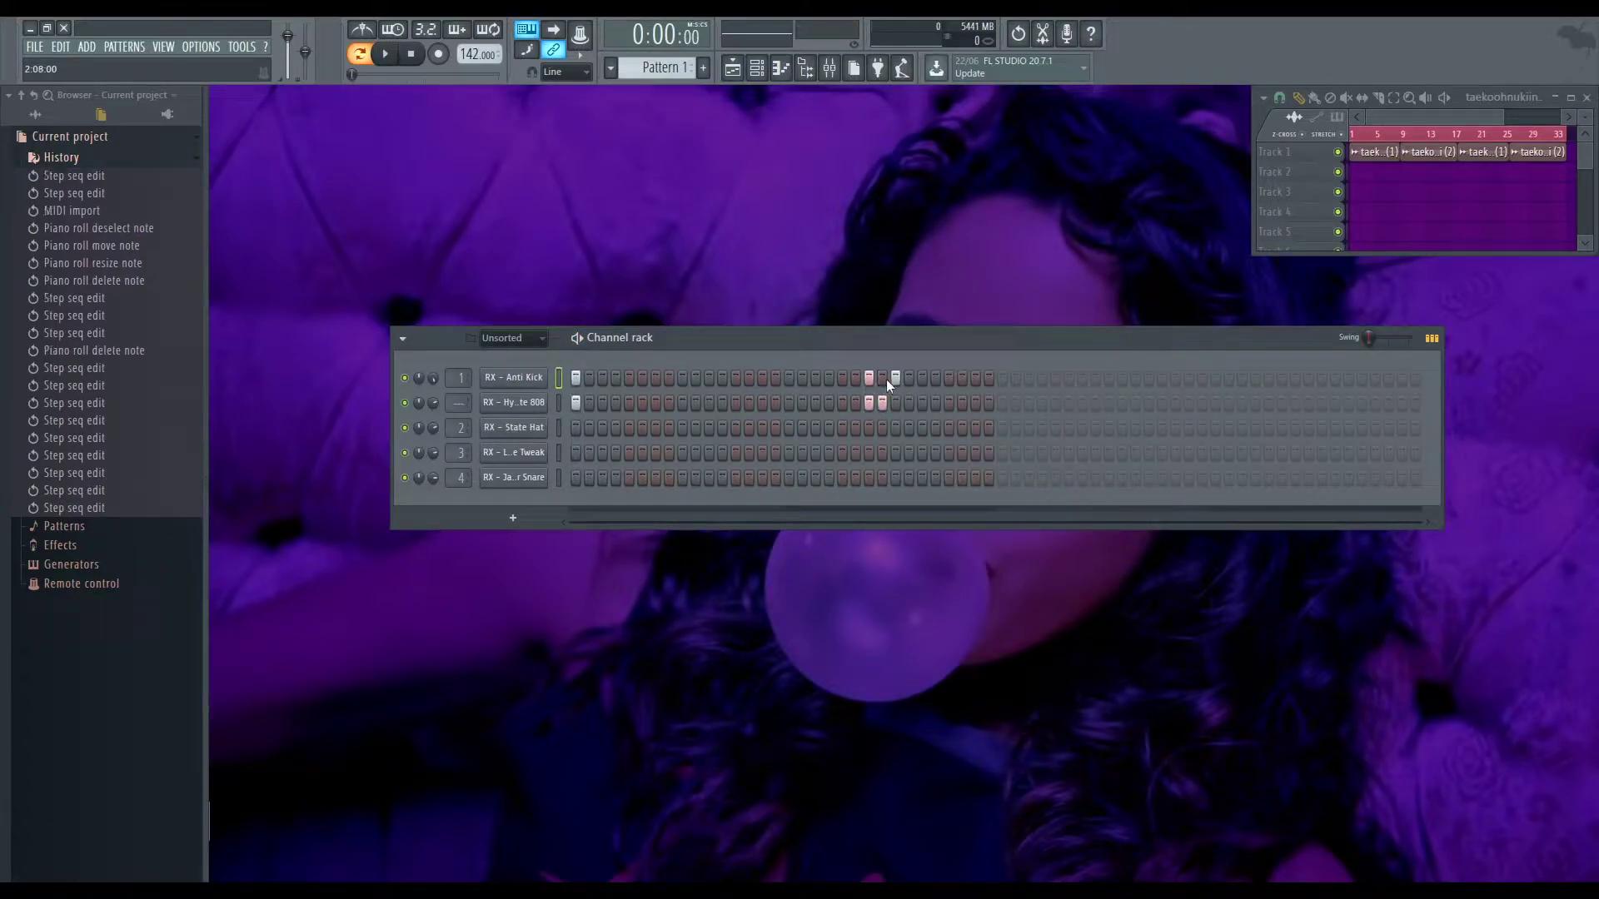
pyautogui.rightClick(895, 378)
pyautogui.press('space')
pyautogui.click(882, 403)
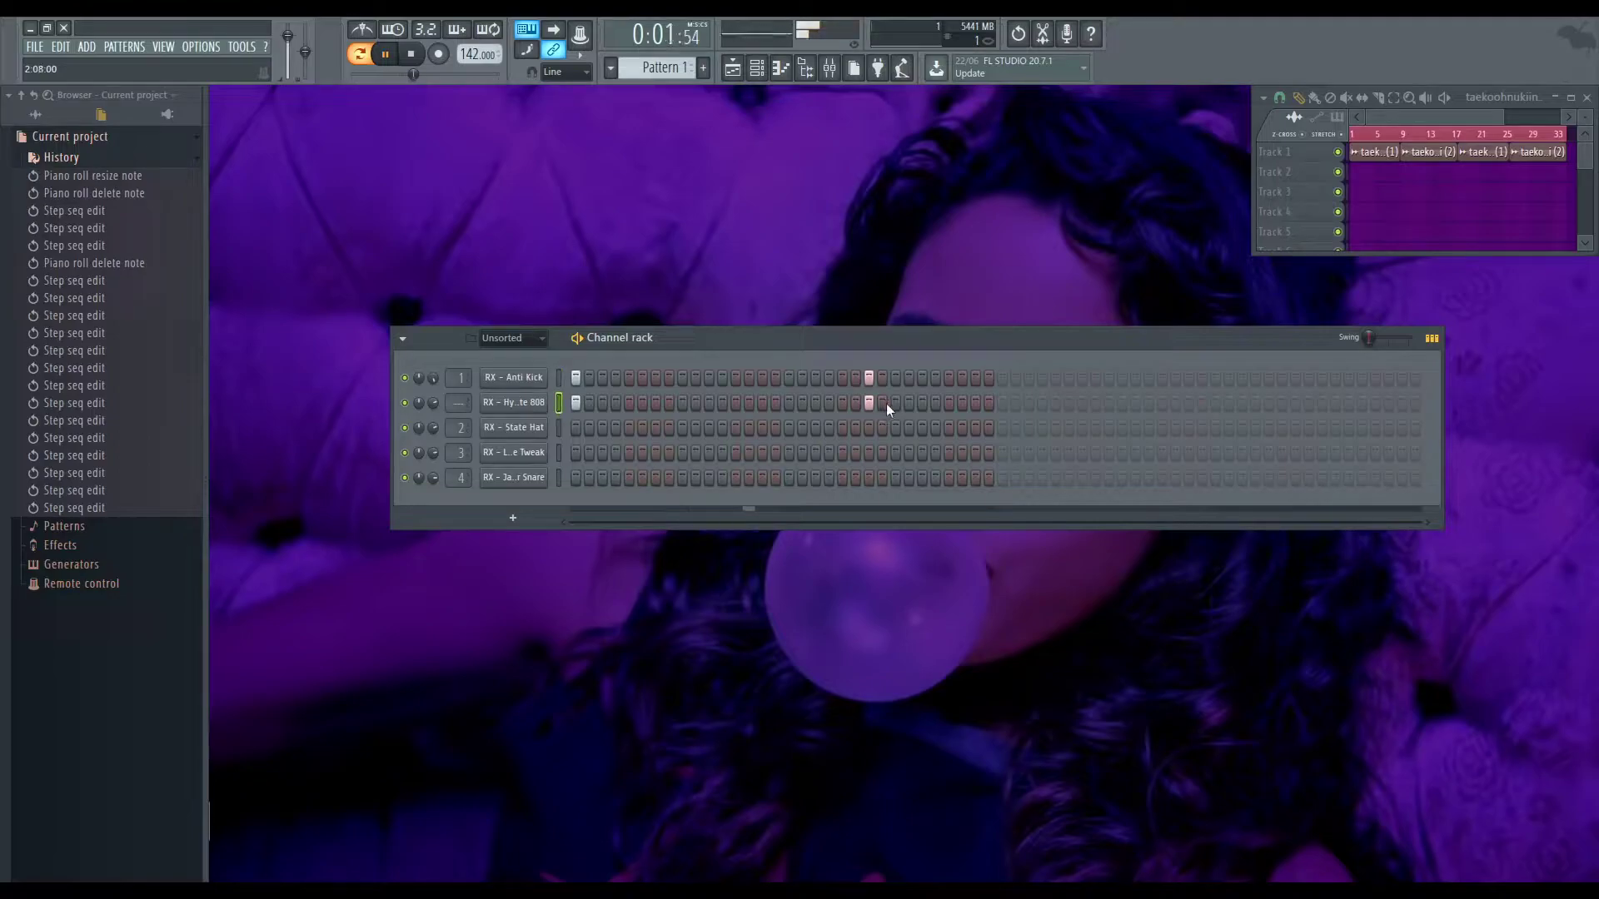
# Add Anti Kick and Hydrate 808 hits on steps 27 and 31, and clear step 23 in both channels
pyautogui.press('space')
pyautogui.click(921, 403)
pyautogui.click(921, 378)
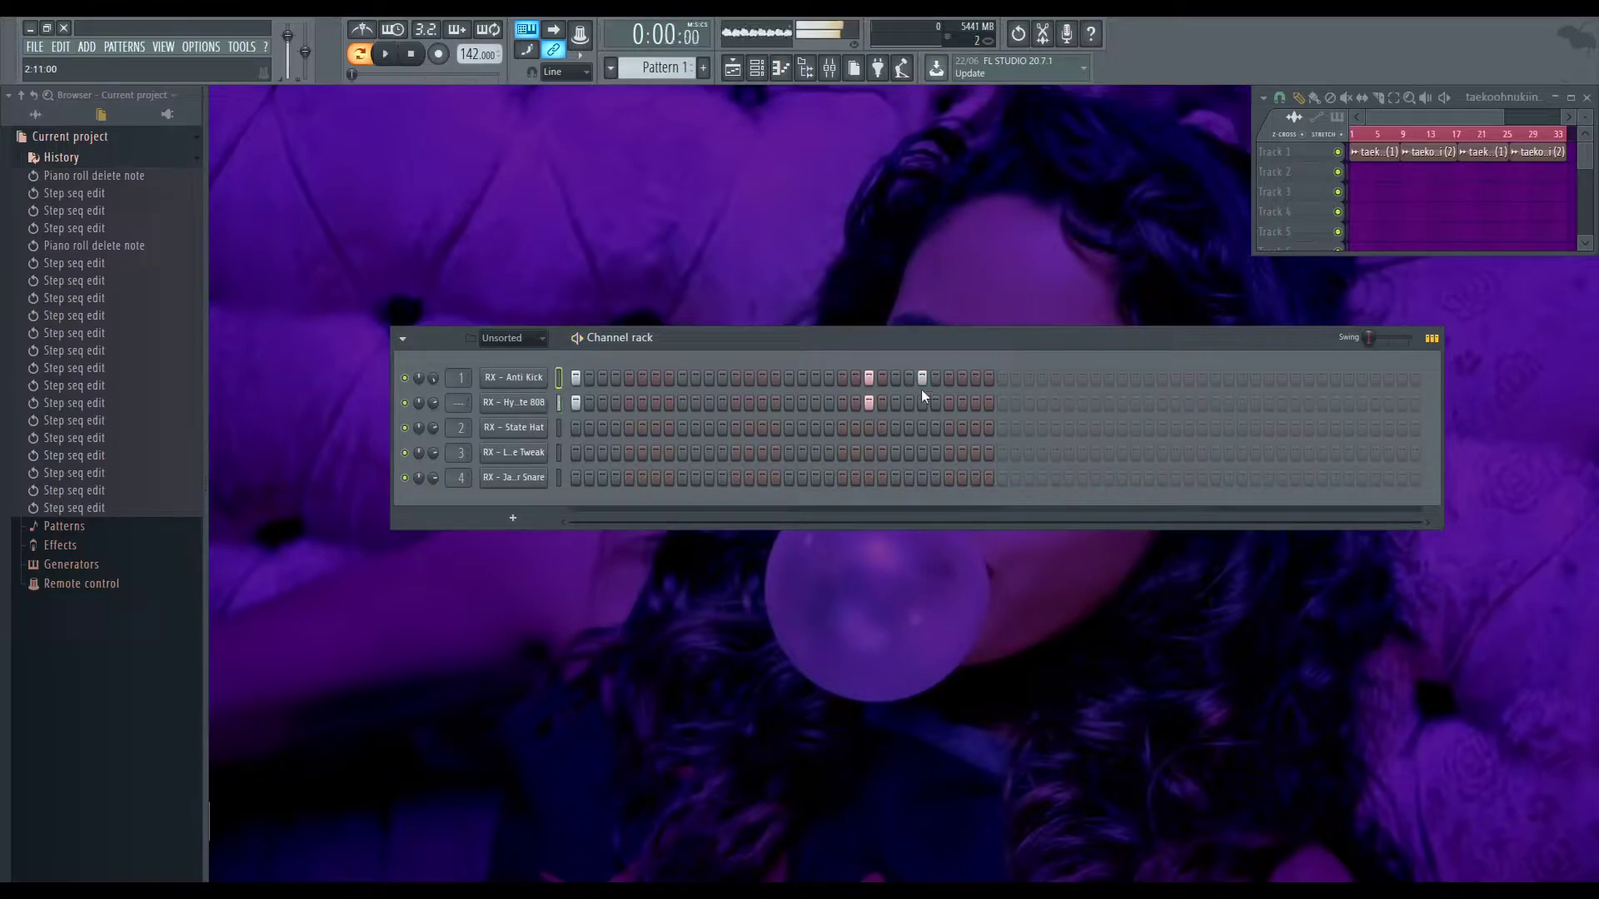
pyautogui.click(976, 403)
pyautogui.press('space')
pyautogui.click(868, 403)
pyautogui.click(868, 378)
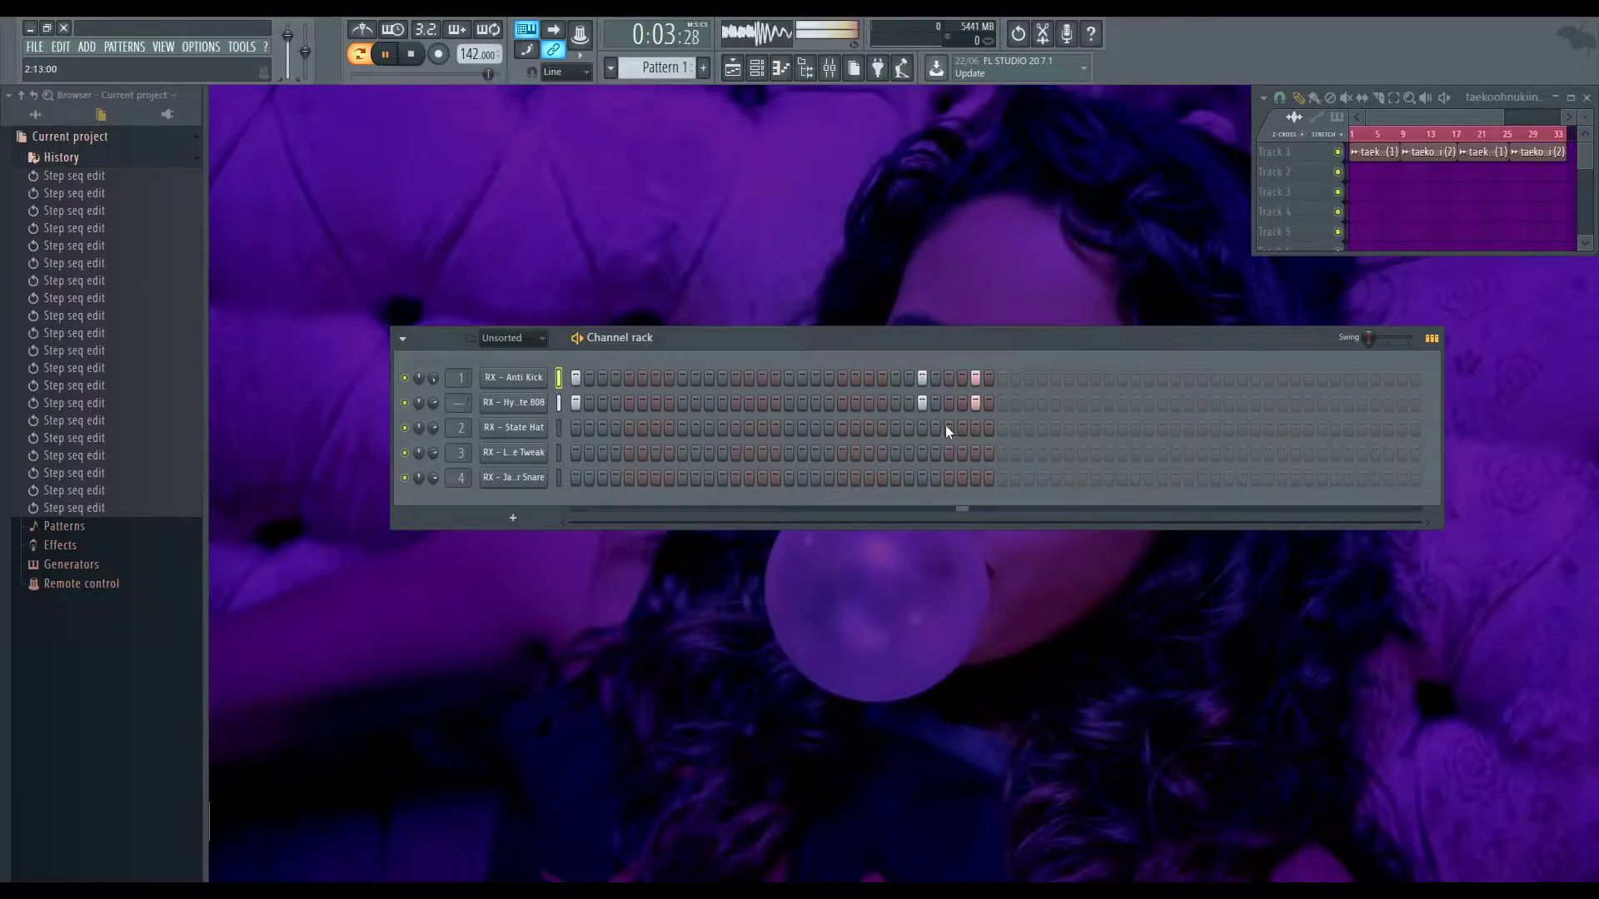
# Add Anti Kick and Hydrate 808 hits on step 33, and stop playback
pyautogui.click(1001, 403)
pyautogui.click(1002, 378)
pyautogui.press('space')
# Set the Hydrate 808 channel to cut itself, and play the pattern
pyautogui.click(556, 403)
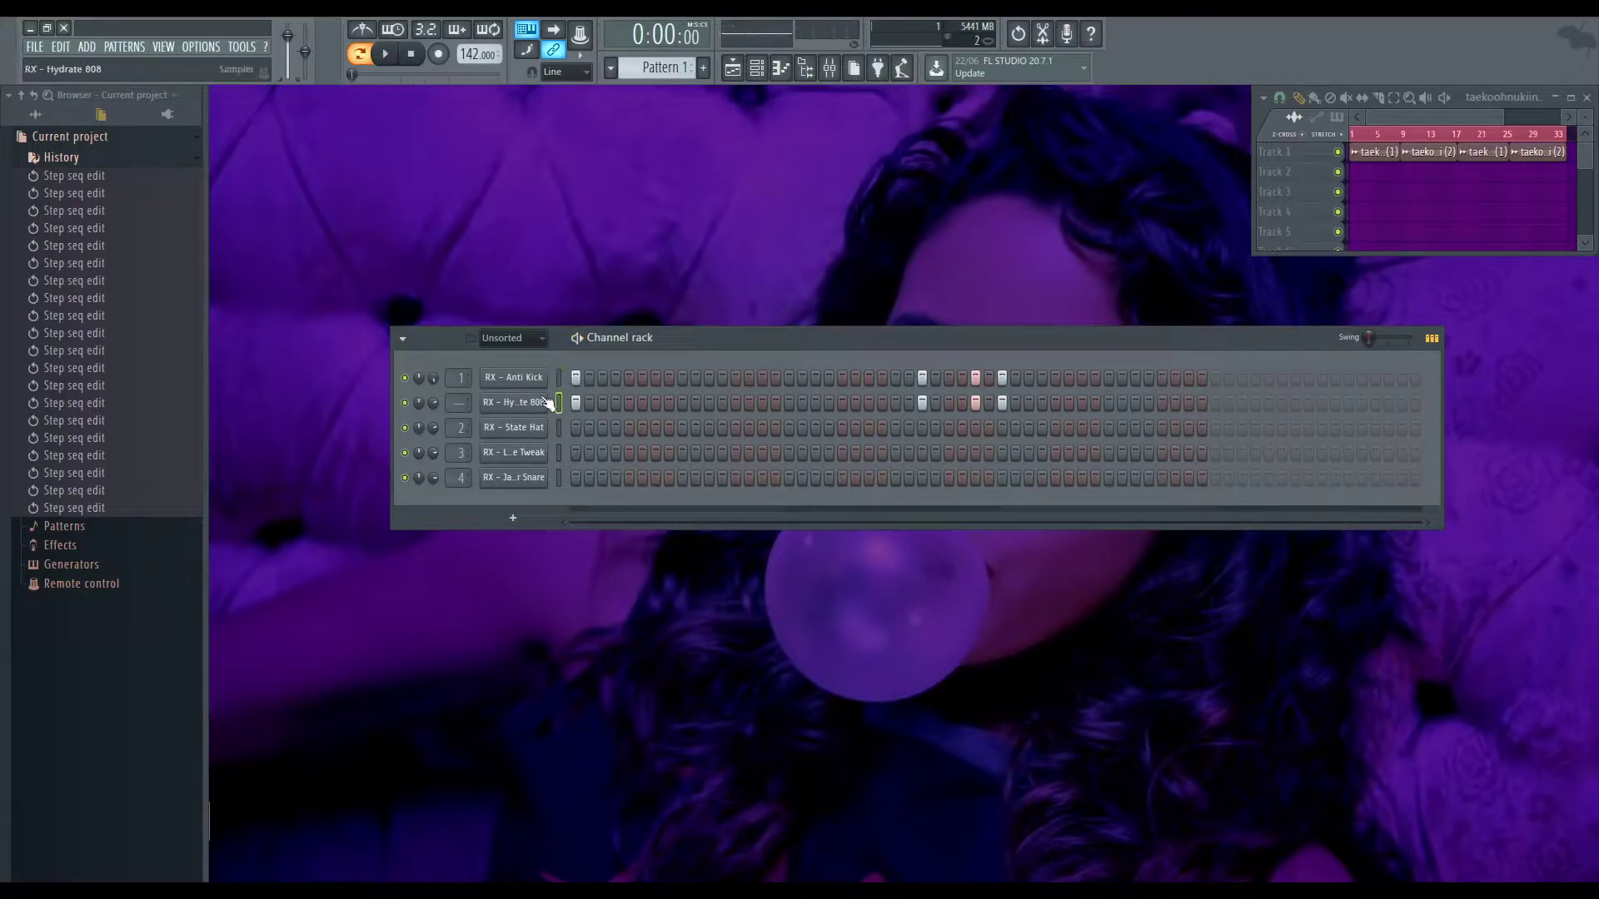
pyautogui.click(611, 478)
pyautogui.press('space')
# Try Anti Kick and Hydrate 808 hits on steps 43 and 41 during playback, and settle on step 39 for both
pyautogui.click(1135, 378)
pyautogui.click(1135, 403)
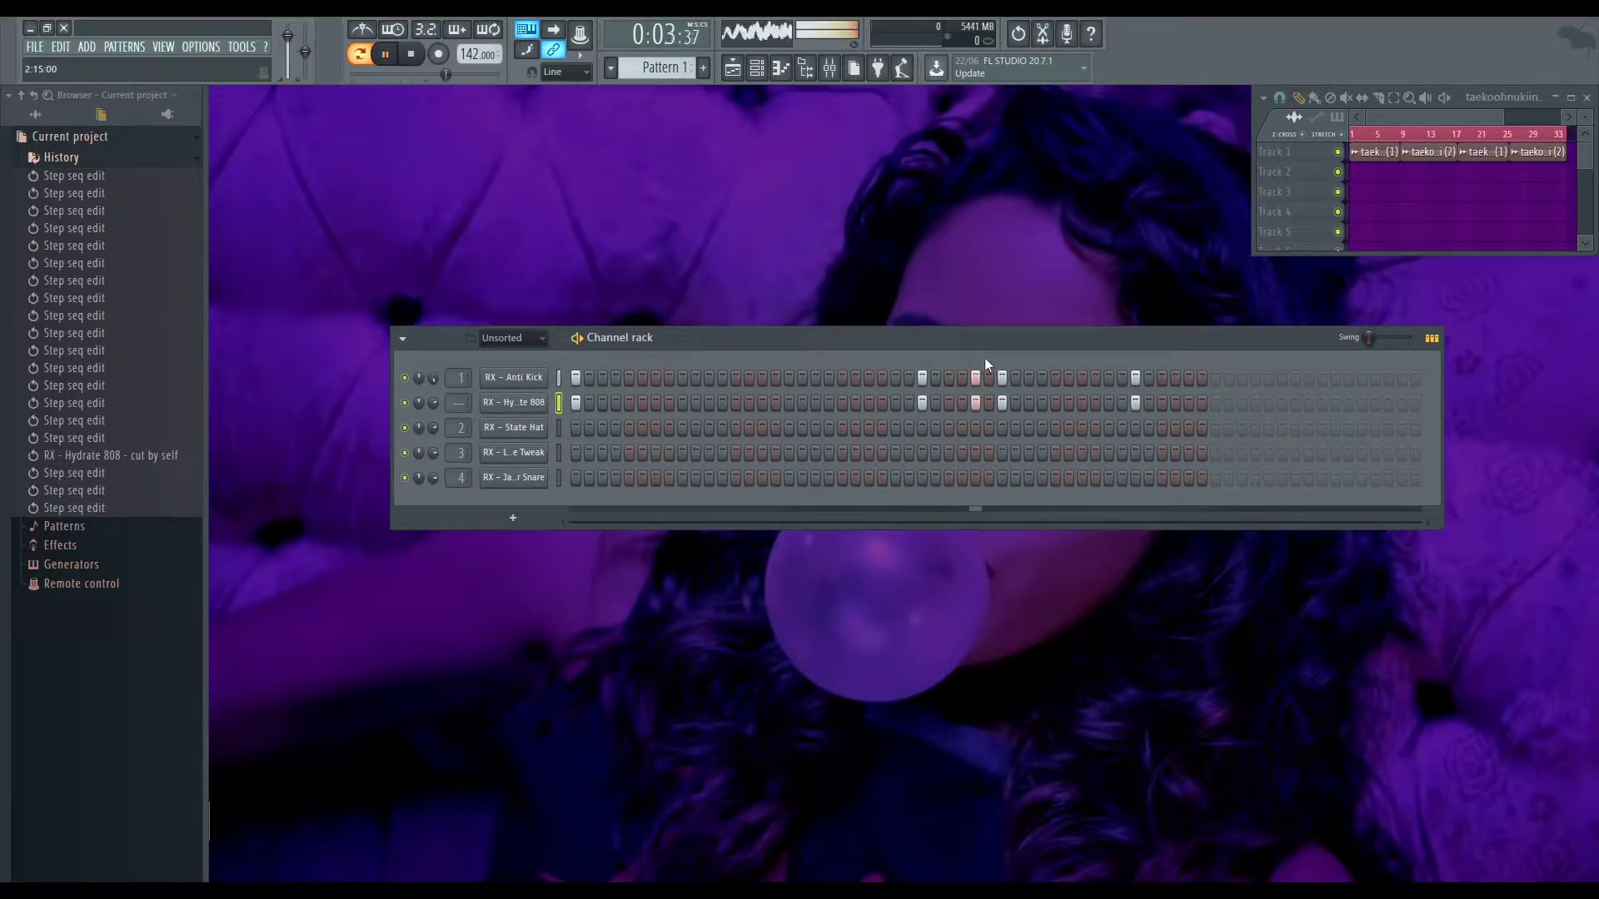
pyautogui.click(1108, 403)
pyautogui.click(1109, 378)
pyautogui.rightClick(1135, 402)
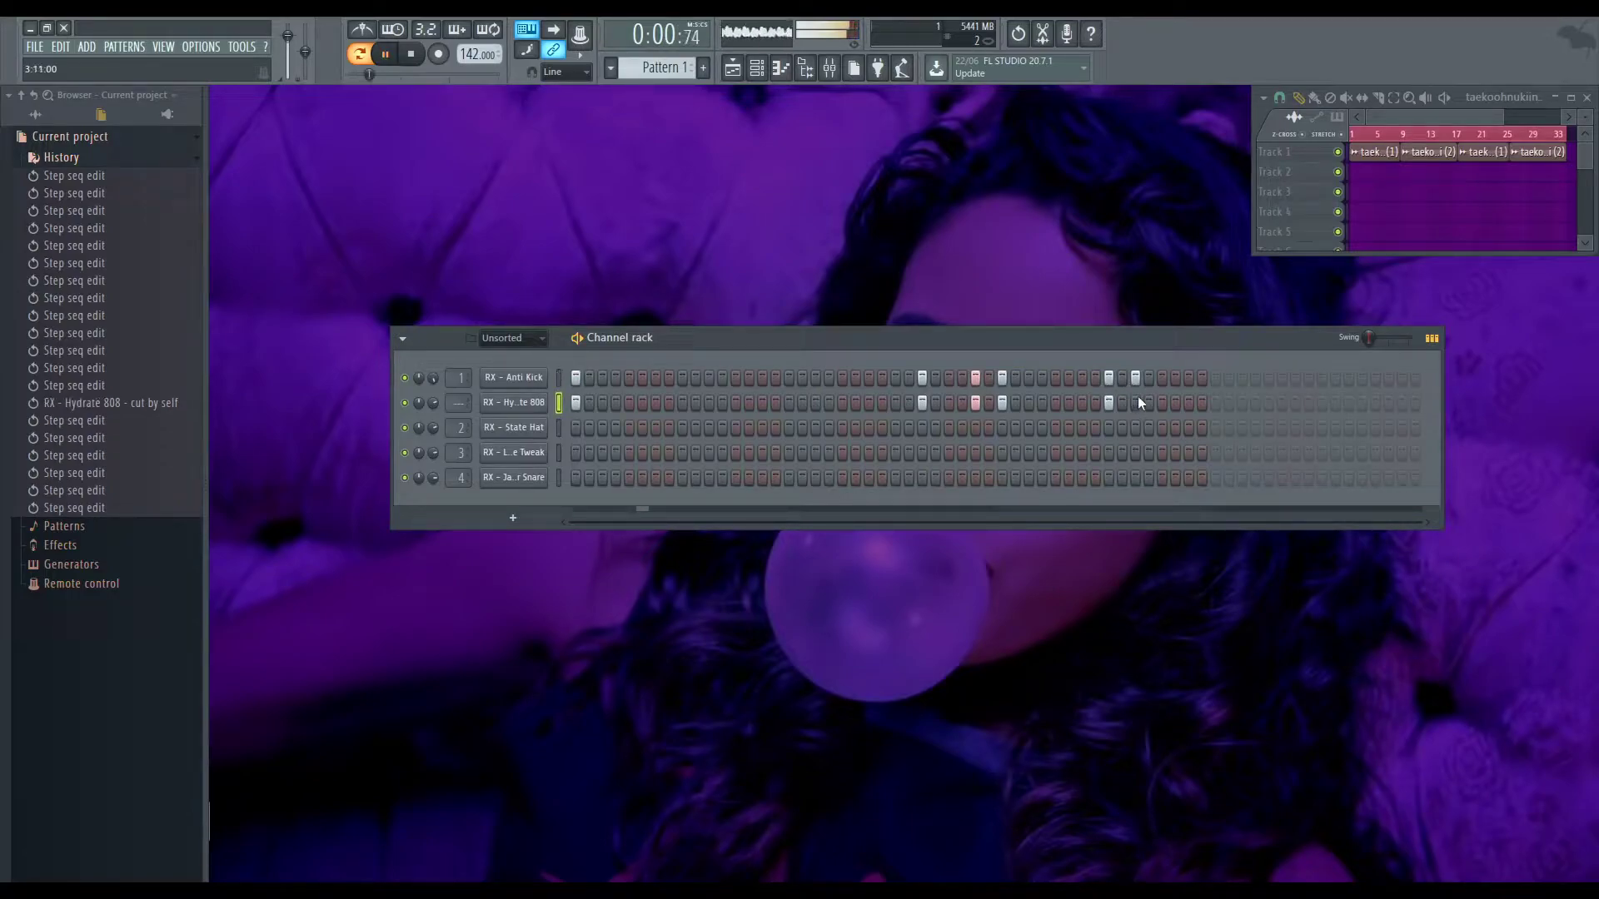
pyautogui.rightClick(1107, 376)
pyautogui.click(1081, 401)
pyautogui.click(1083, 378)
pyautogui.rightClick(1136, 377)
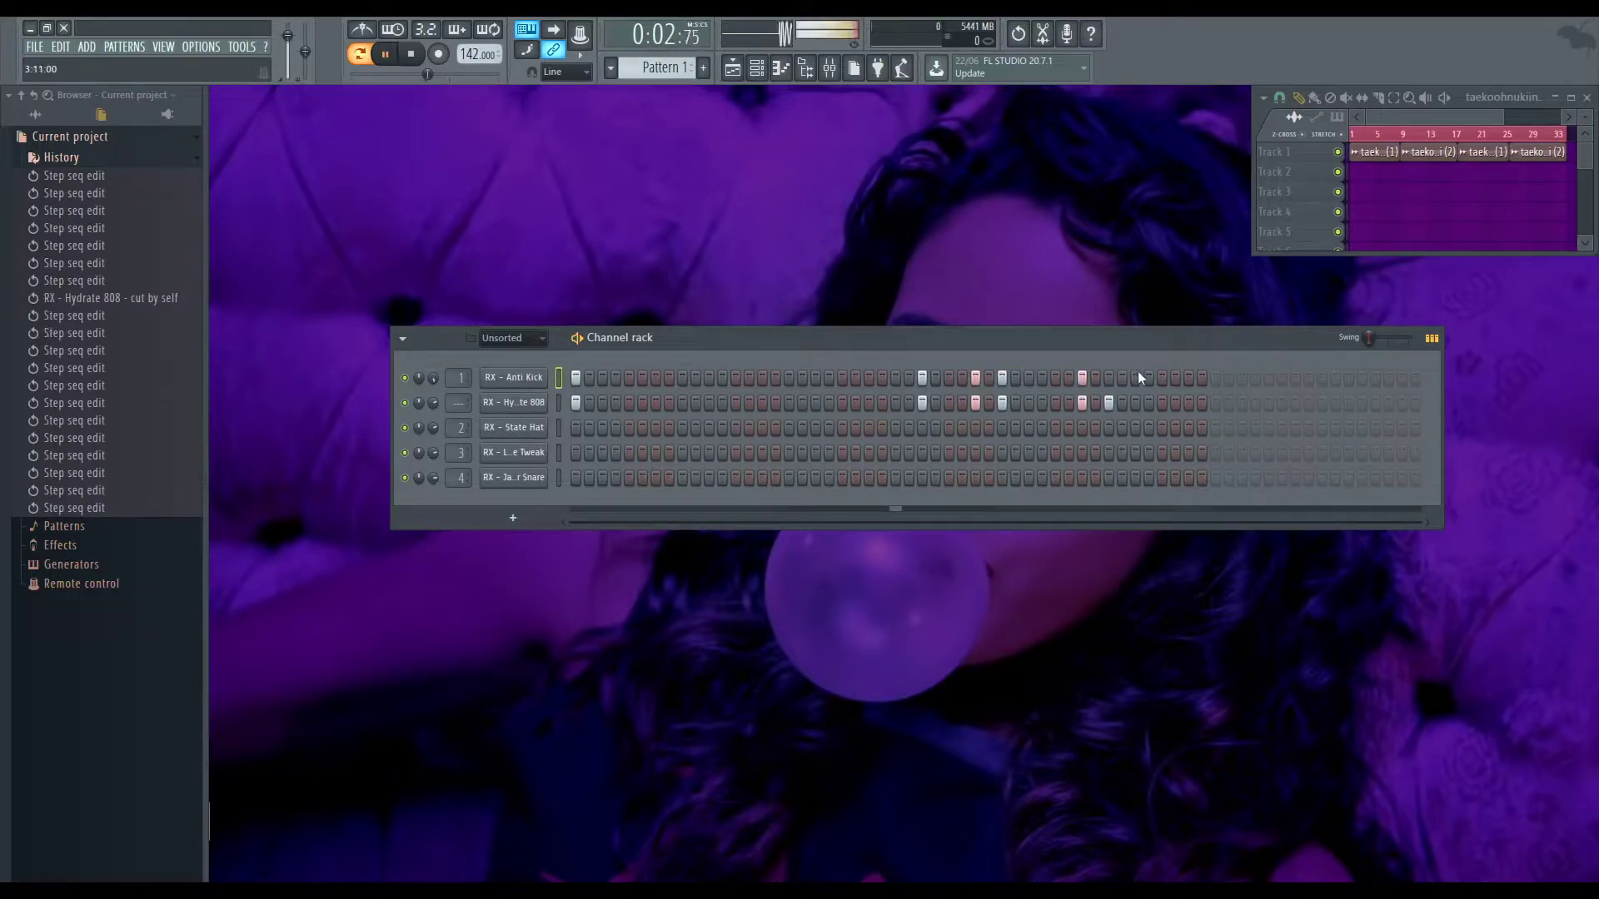
pyautogui.click(1109, 403)
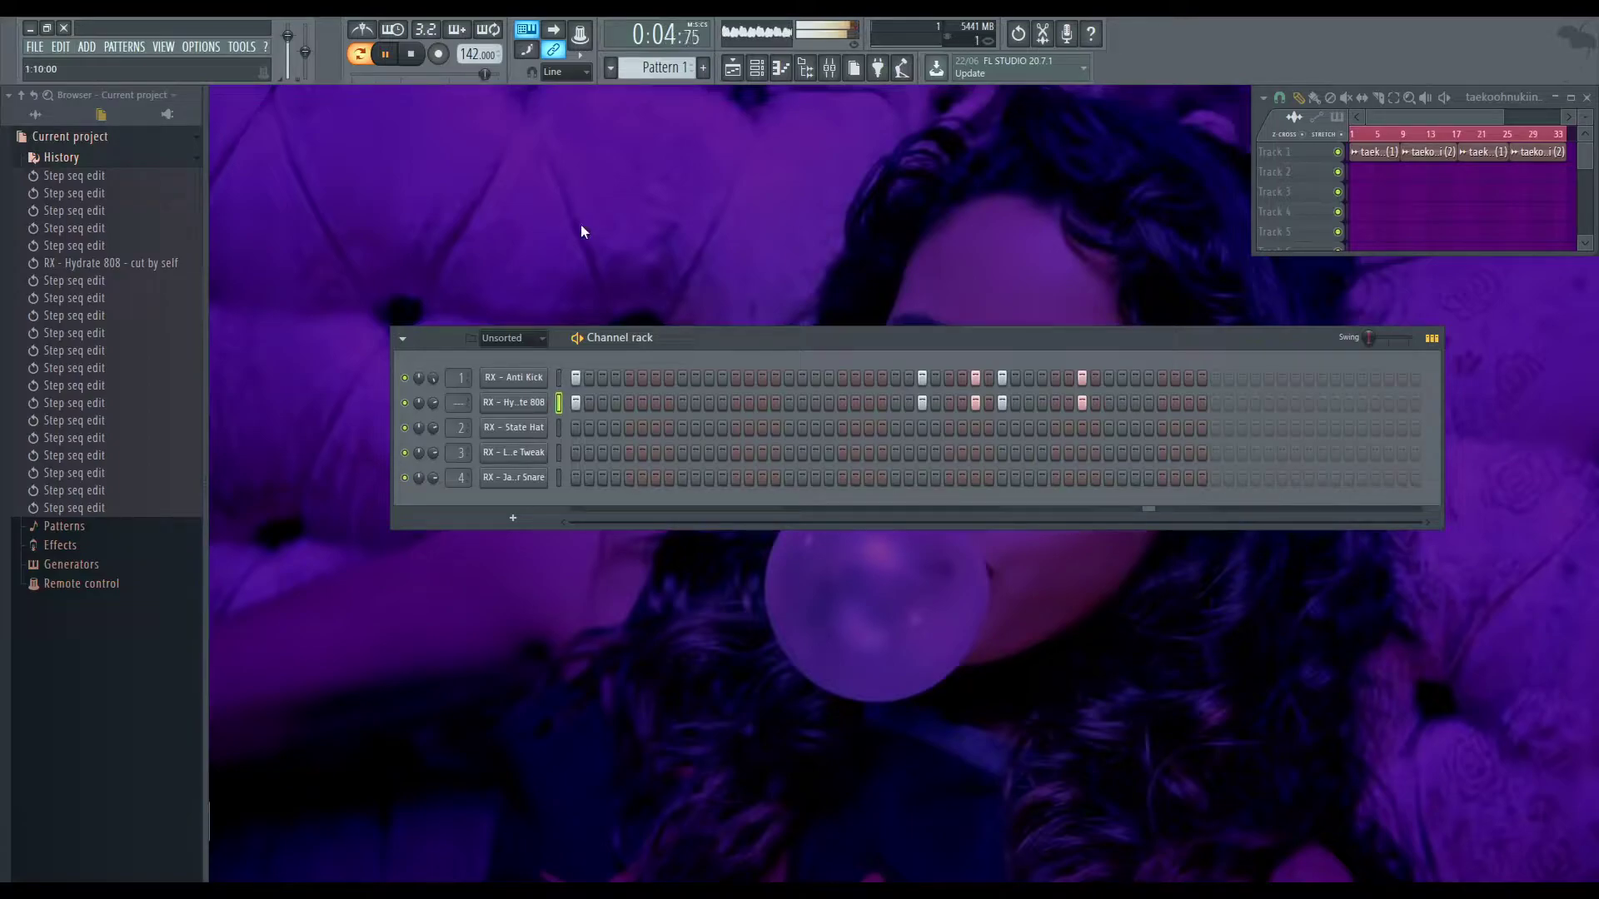
pyautogui.press('space')
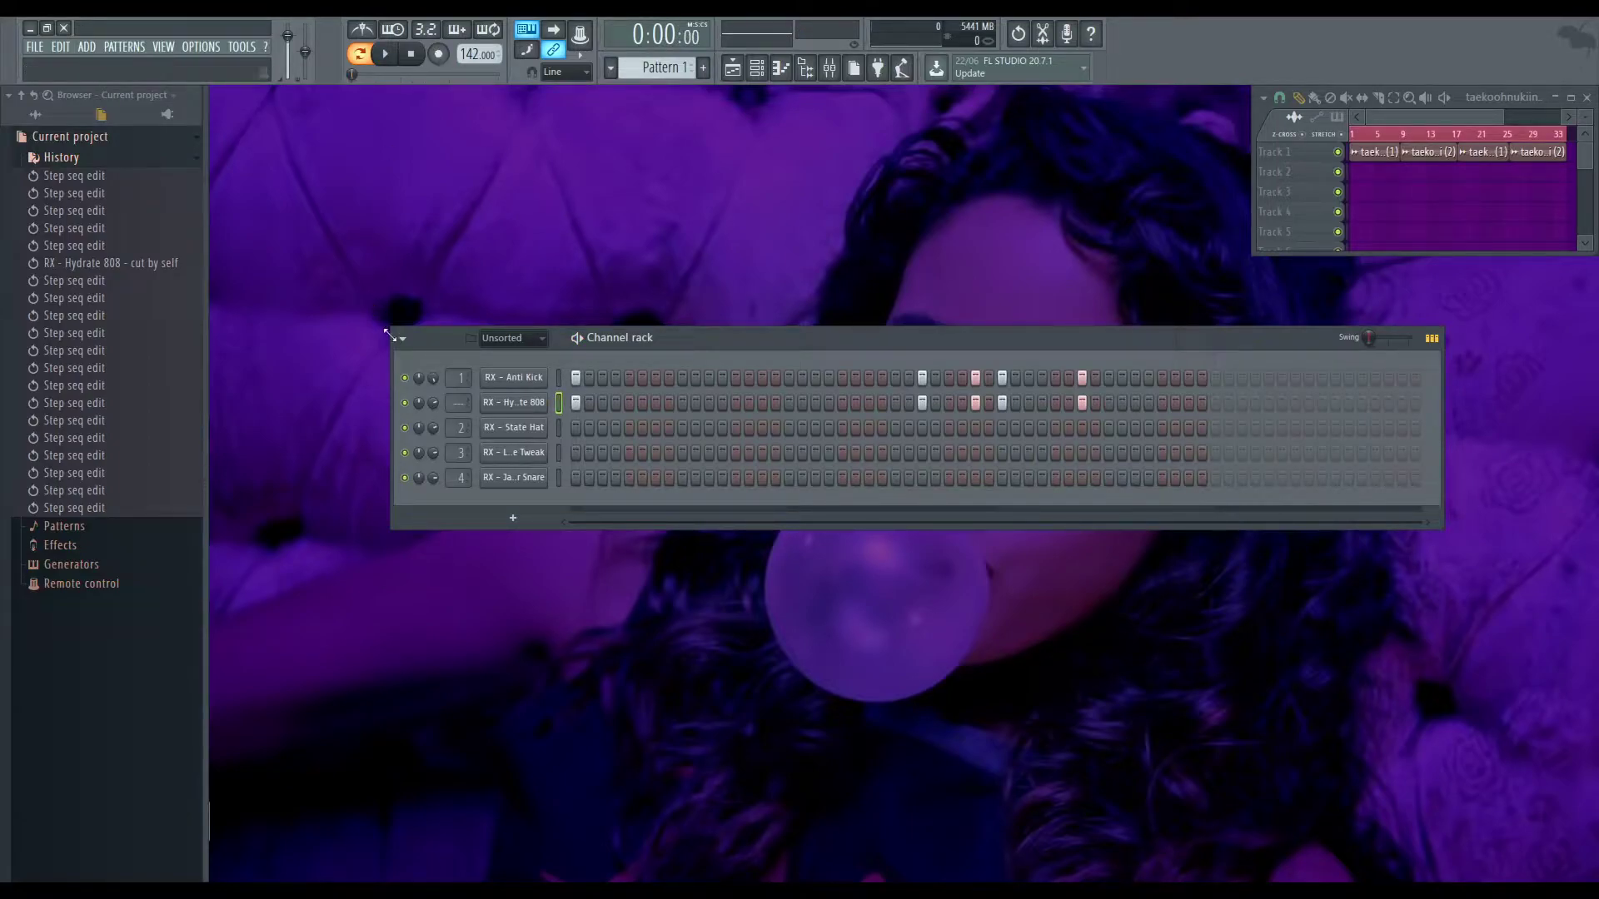
# Clone all Hydrate 808 notes in the piano roll so the copy starts at bar 5
pyautogui.rightClick(531, 408)
pyautogui.click(556, 418)
pyautogui.scroll(-2, 891, 411)
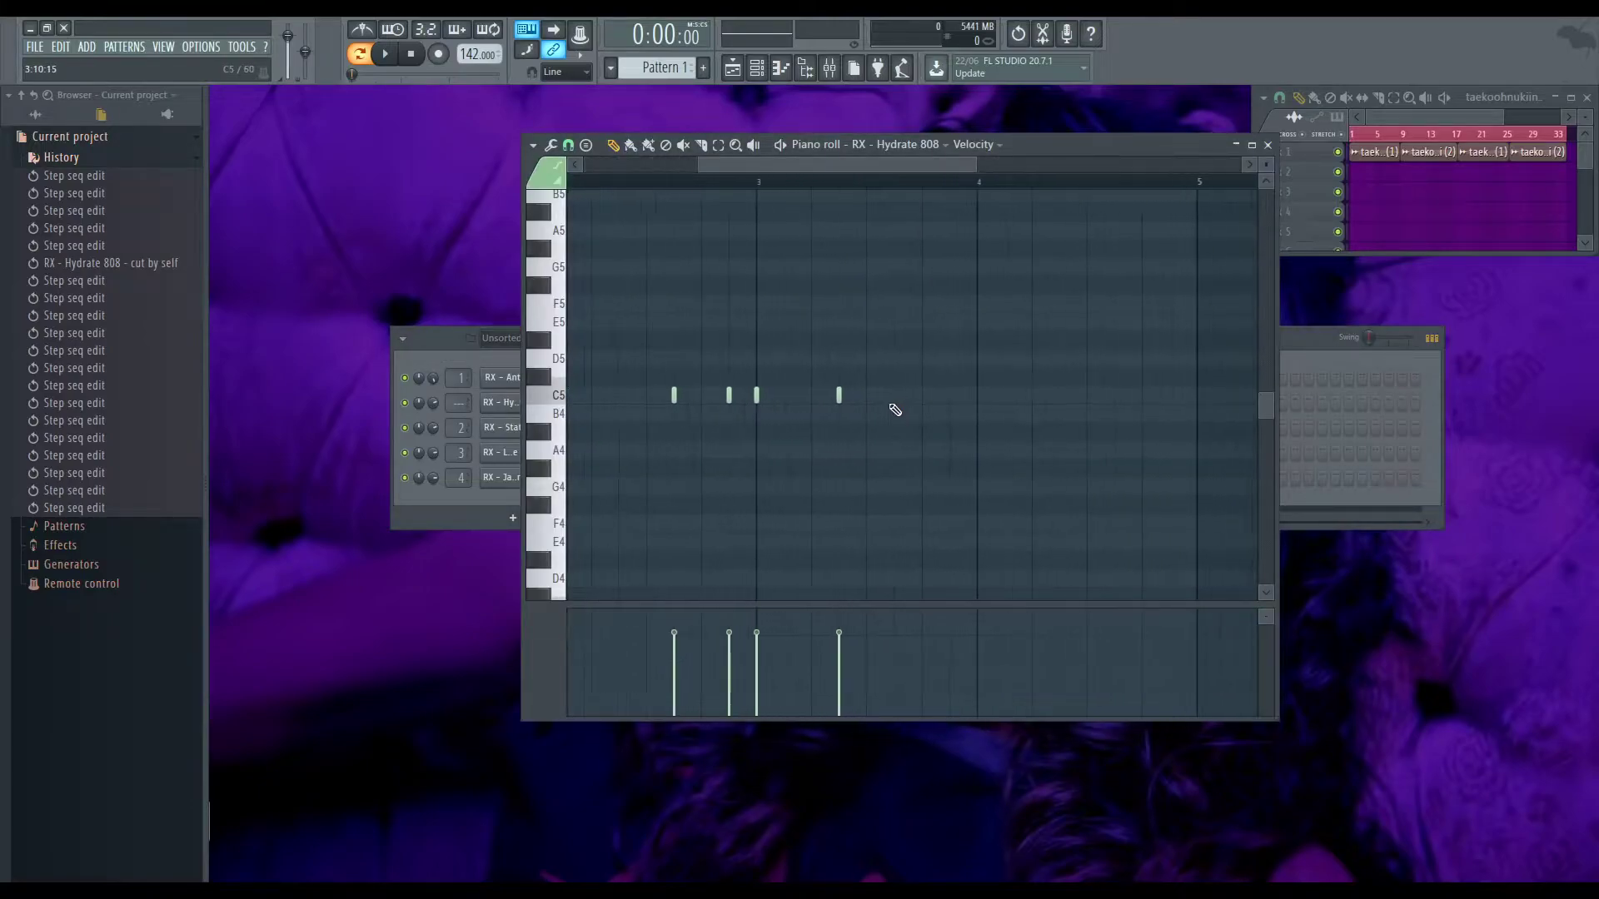
pyautogui.scroll(2, 910, 402)
pyautogui.scroll(-3, 909, 402)
pyautogui.hotkey('ctrl', 'a')
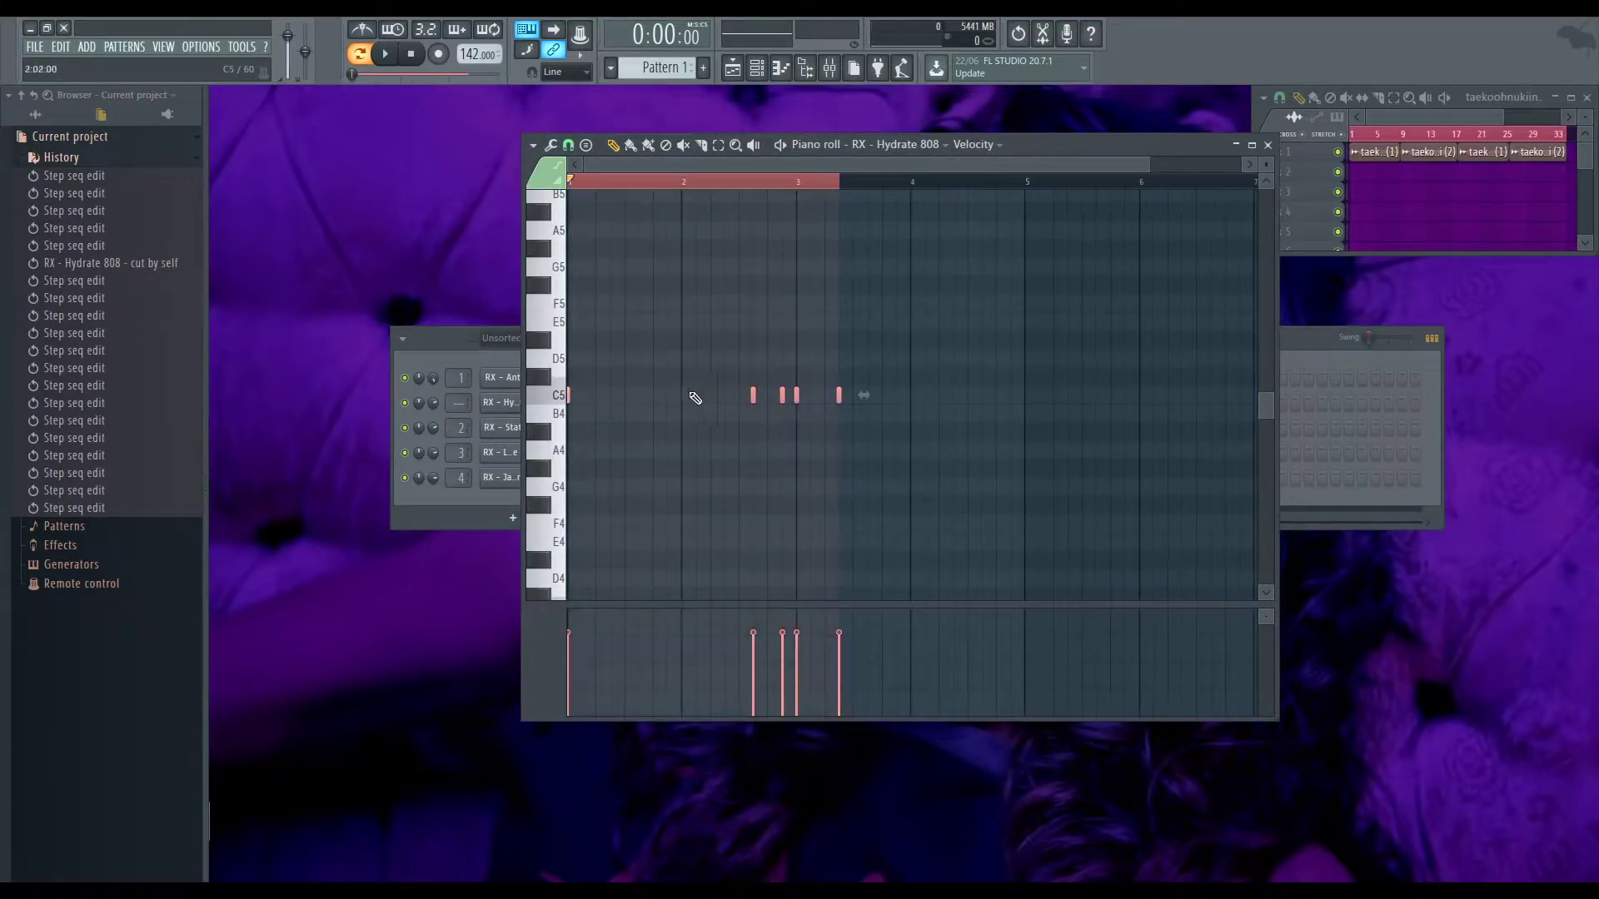
pyautogui.scroll(-2, 654, 399)
pyautogui.moveTo(570, 397); pyautogui.dragTo(974, 417)
pyautogui.click(913, 437)
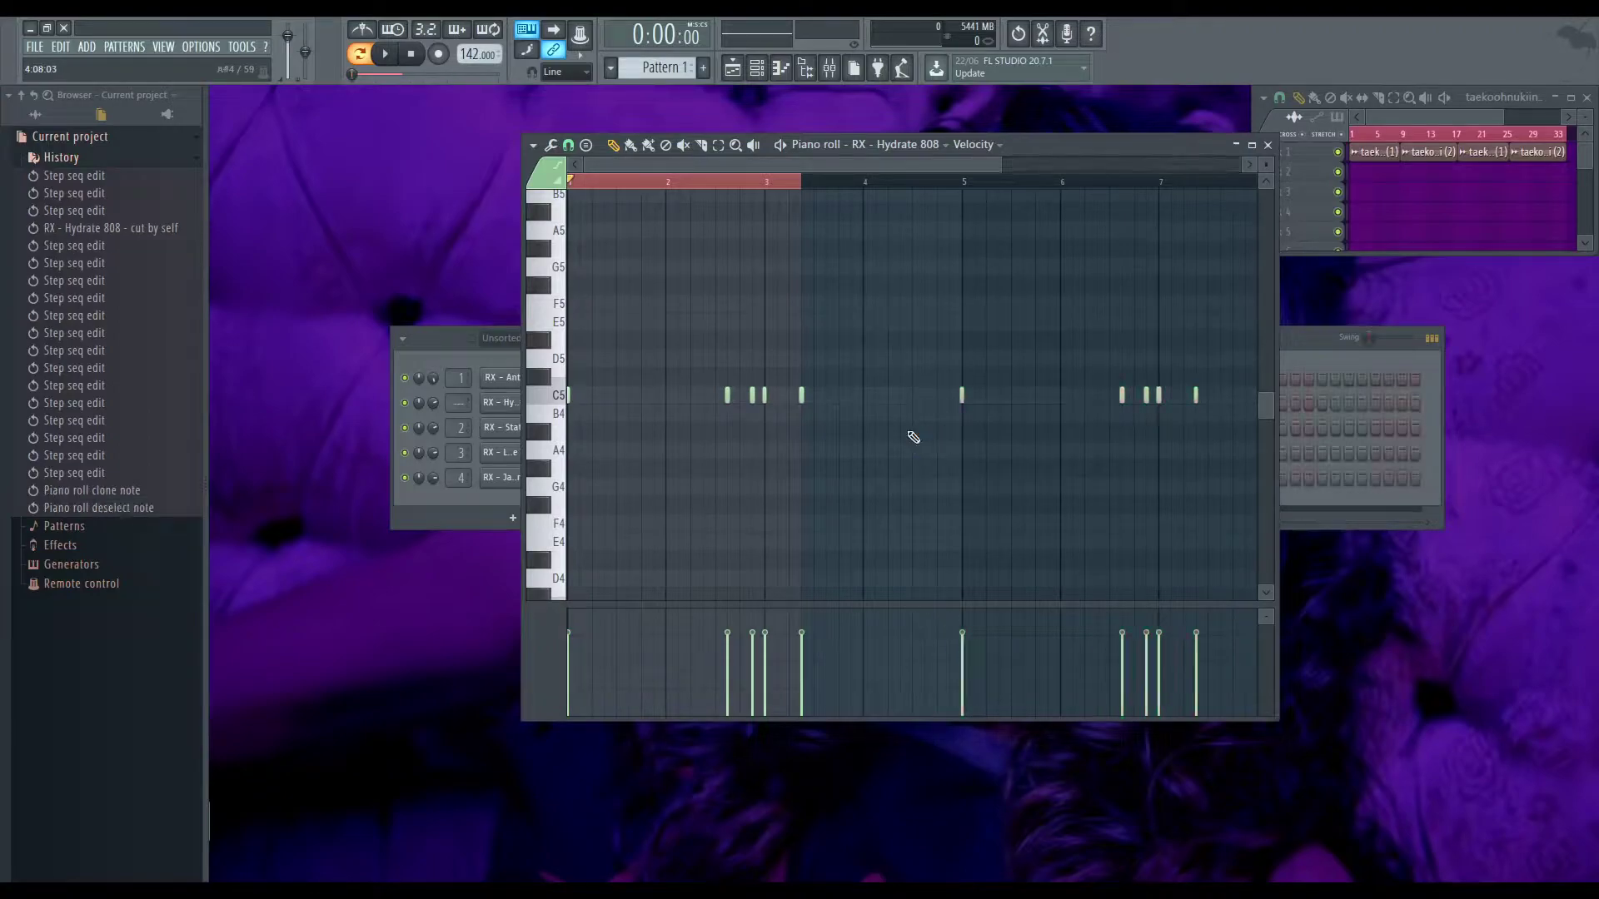
# Clone the C5 note in bar 3 to step 5 of bar 4 in both the Hydrate 808 and Anti Kick piano rolls
pyautogui.moveTo(802, 394)
pyautogui.mouseDown()
pyautogui.moveTo(928, 424)
pyautogui.moveTo(892, 417)
pyautogui.moveTo(886, 395)
pyautogui.mouseUp()
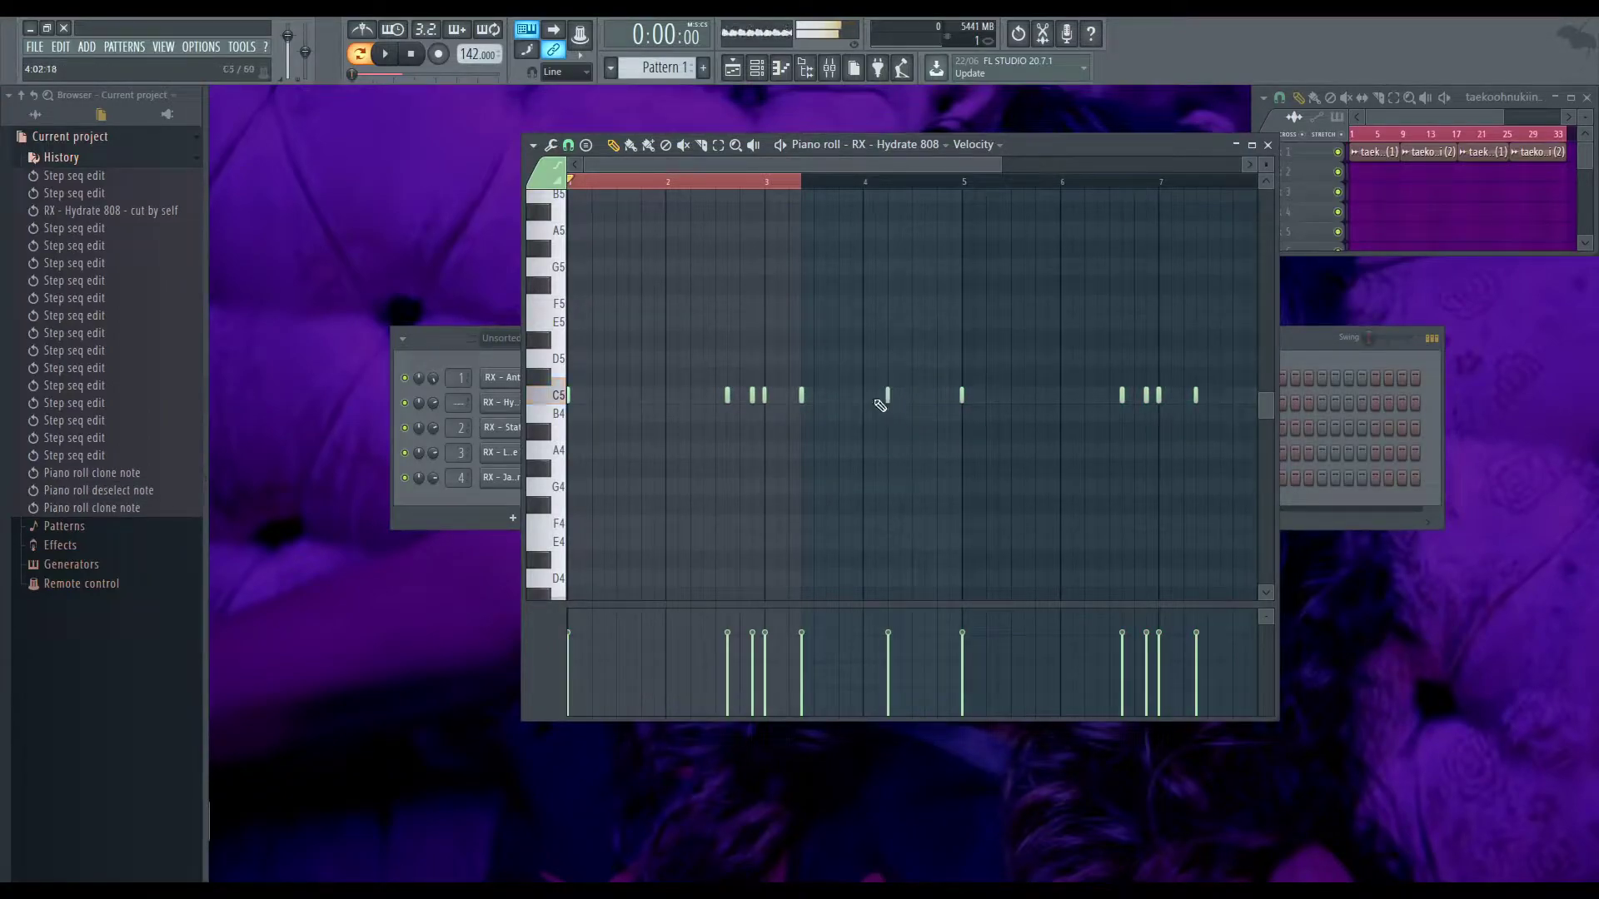
pyautogui.click(422, 518)
pyautogui.rightClick(514, 377)
pyautogui.click(549, 387)
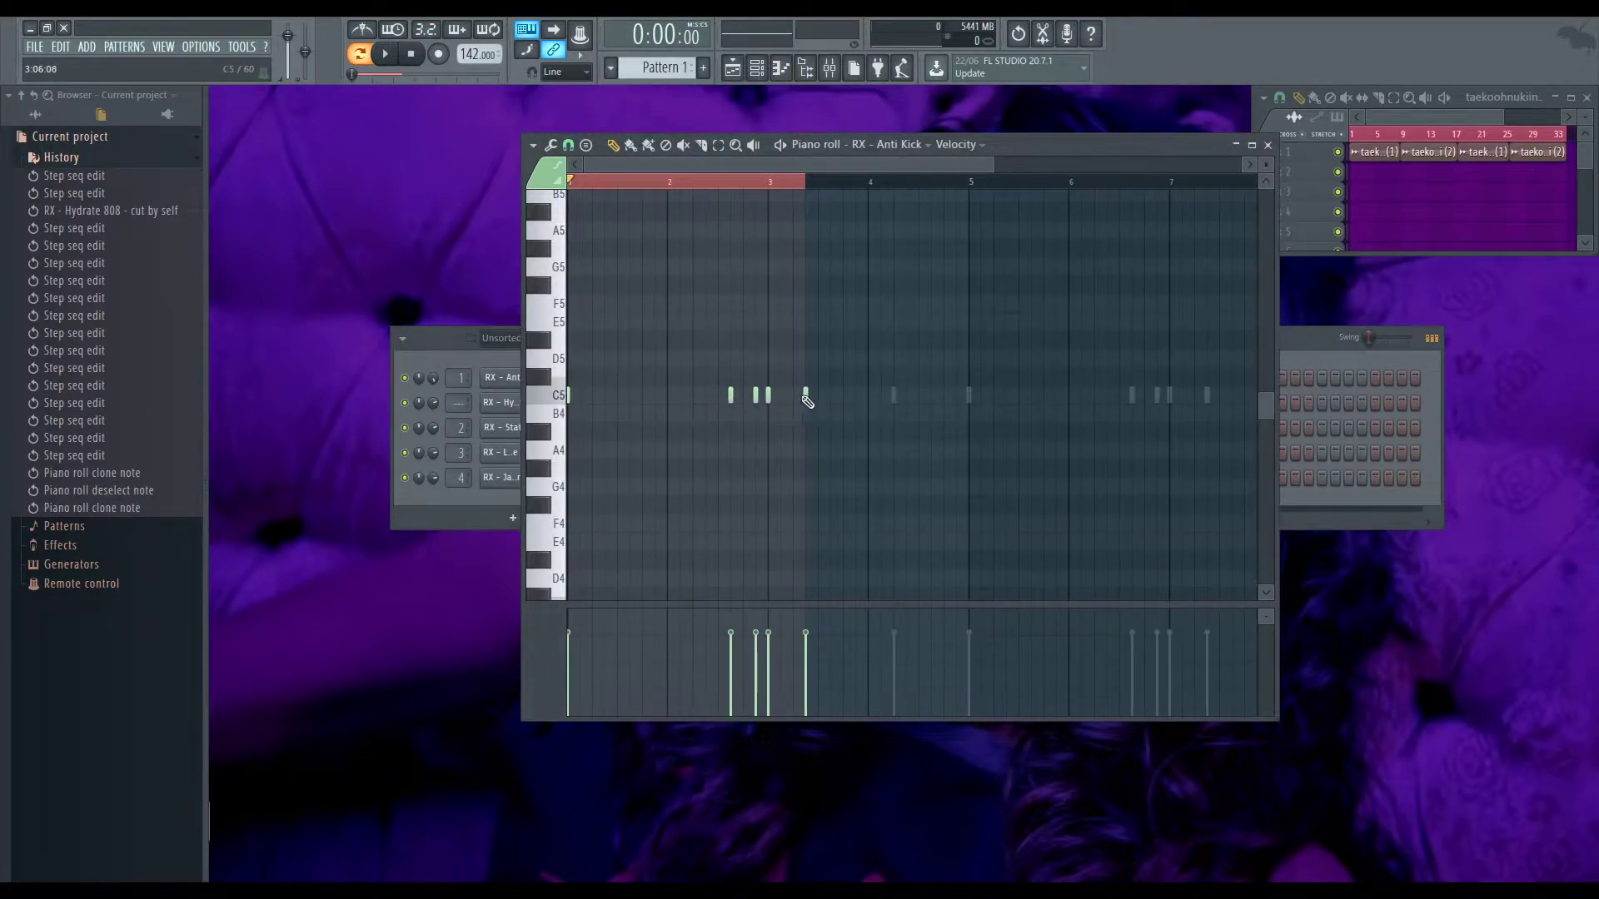
pyautogui.moveTo(805, 396); pyautogui.dragTo(894, 396)
pyautogui.press('F6')
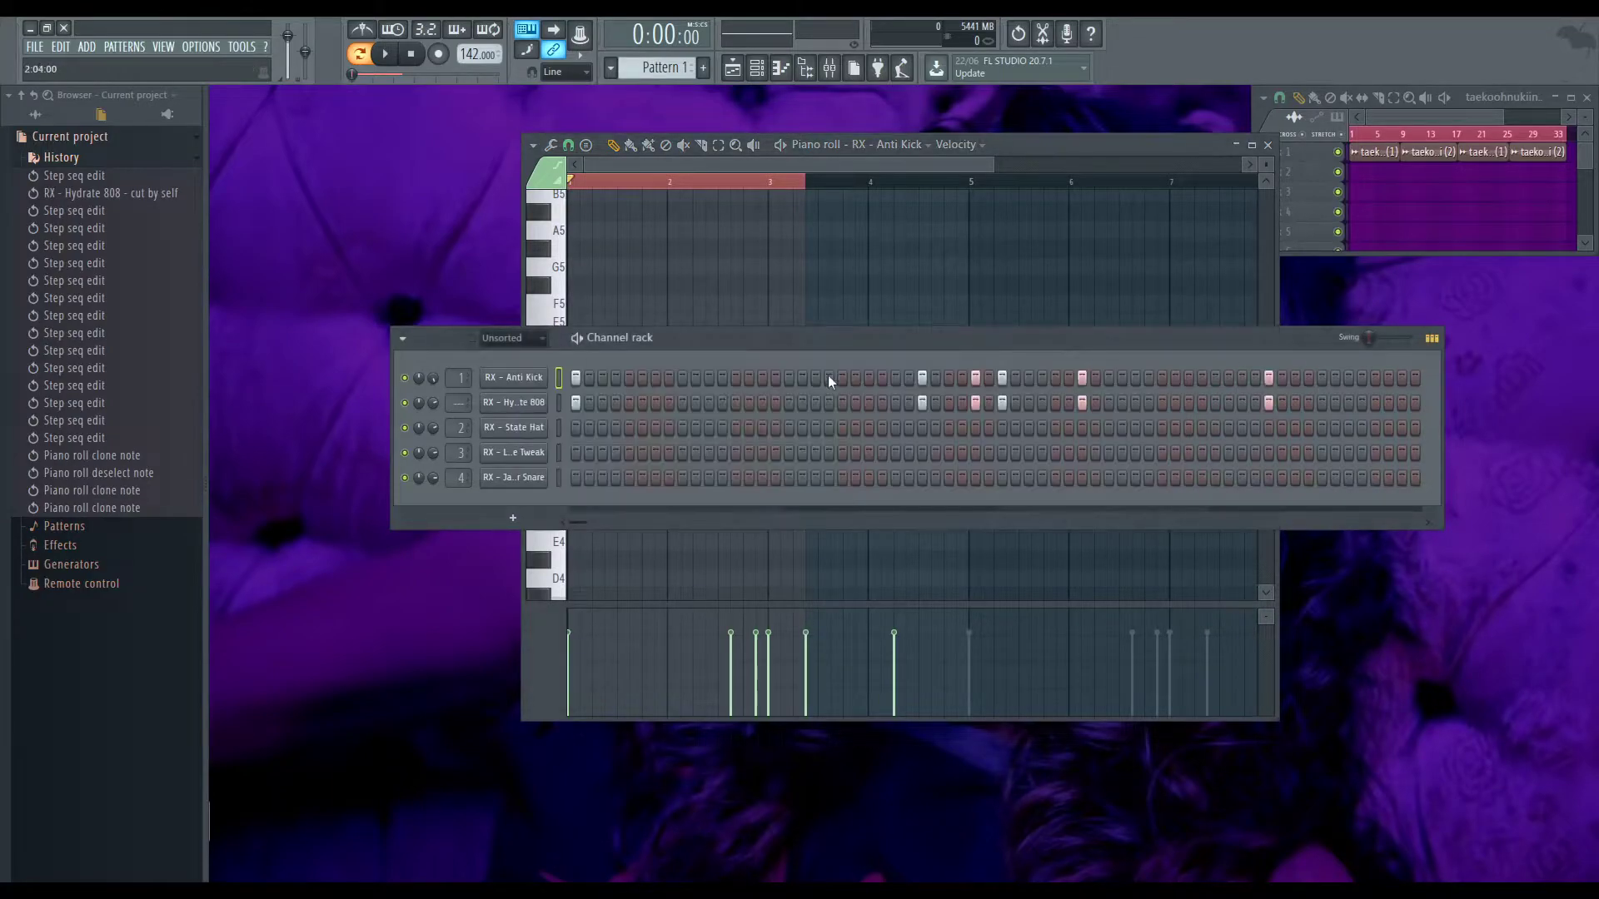
# Lengthen the Hydrate 808 note in bar 4 to 4 steps, and select the time range of bars 1 to 3
pyautogui.click(513, 402)
pyautogui.hscroll(4, 779, 416)
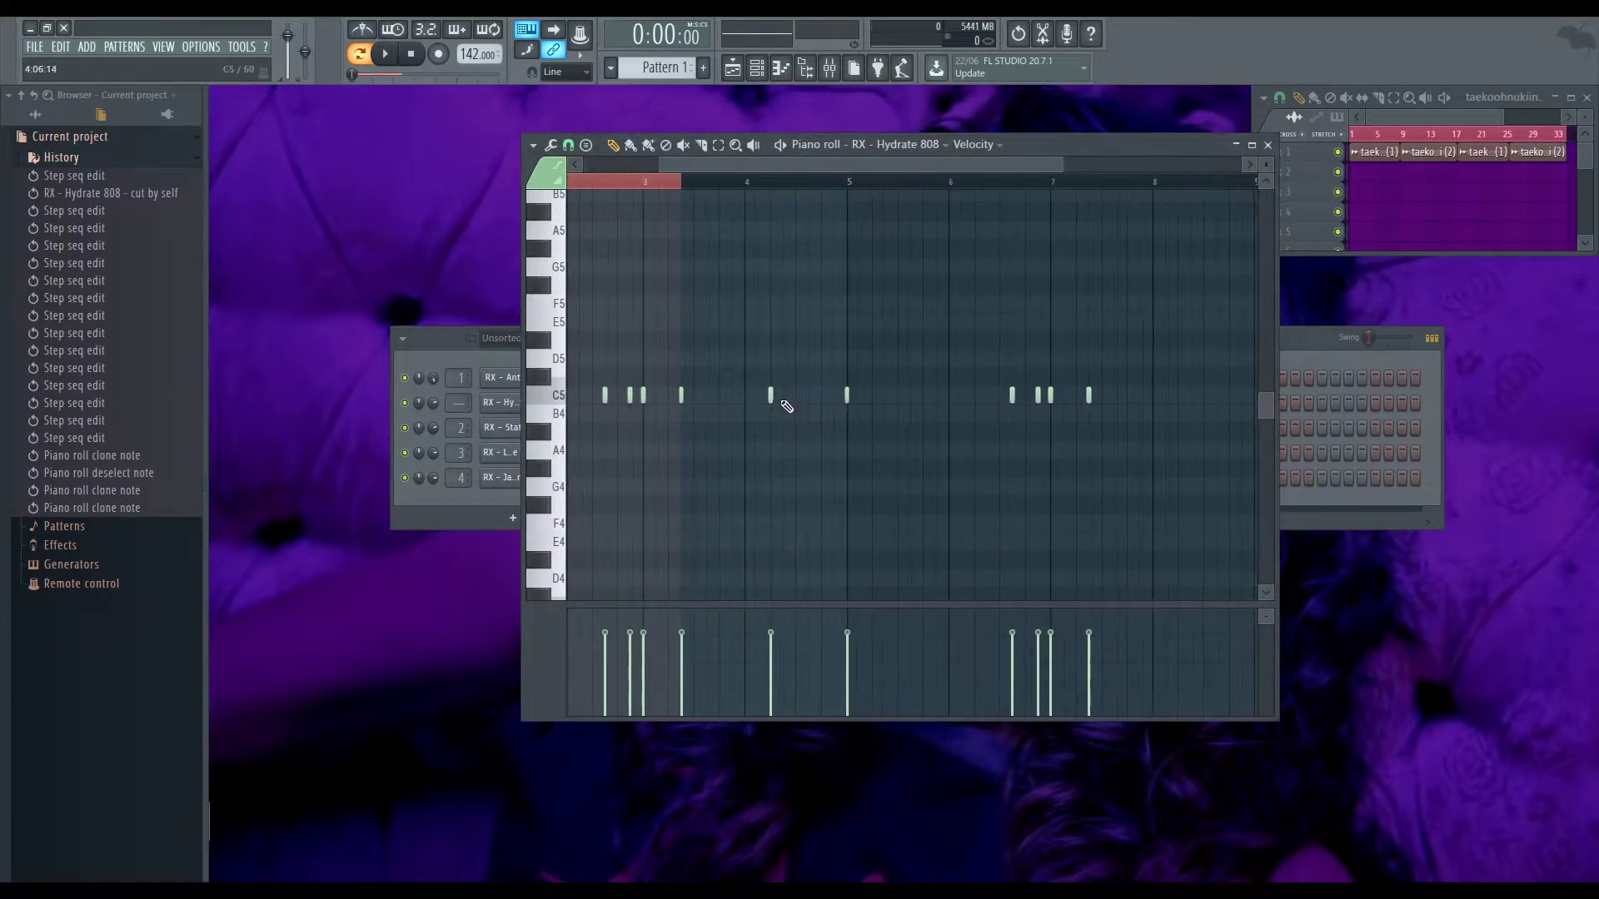
pyautogui.moveTo(776, 398); pyautogui.dragTo(780, 397)
pyautogui.hscroll(-5, 832, 275)
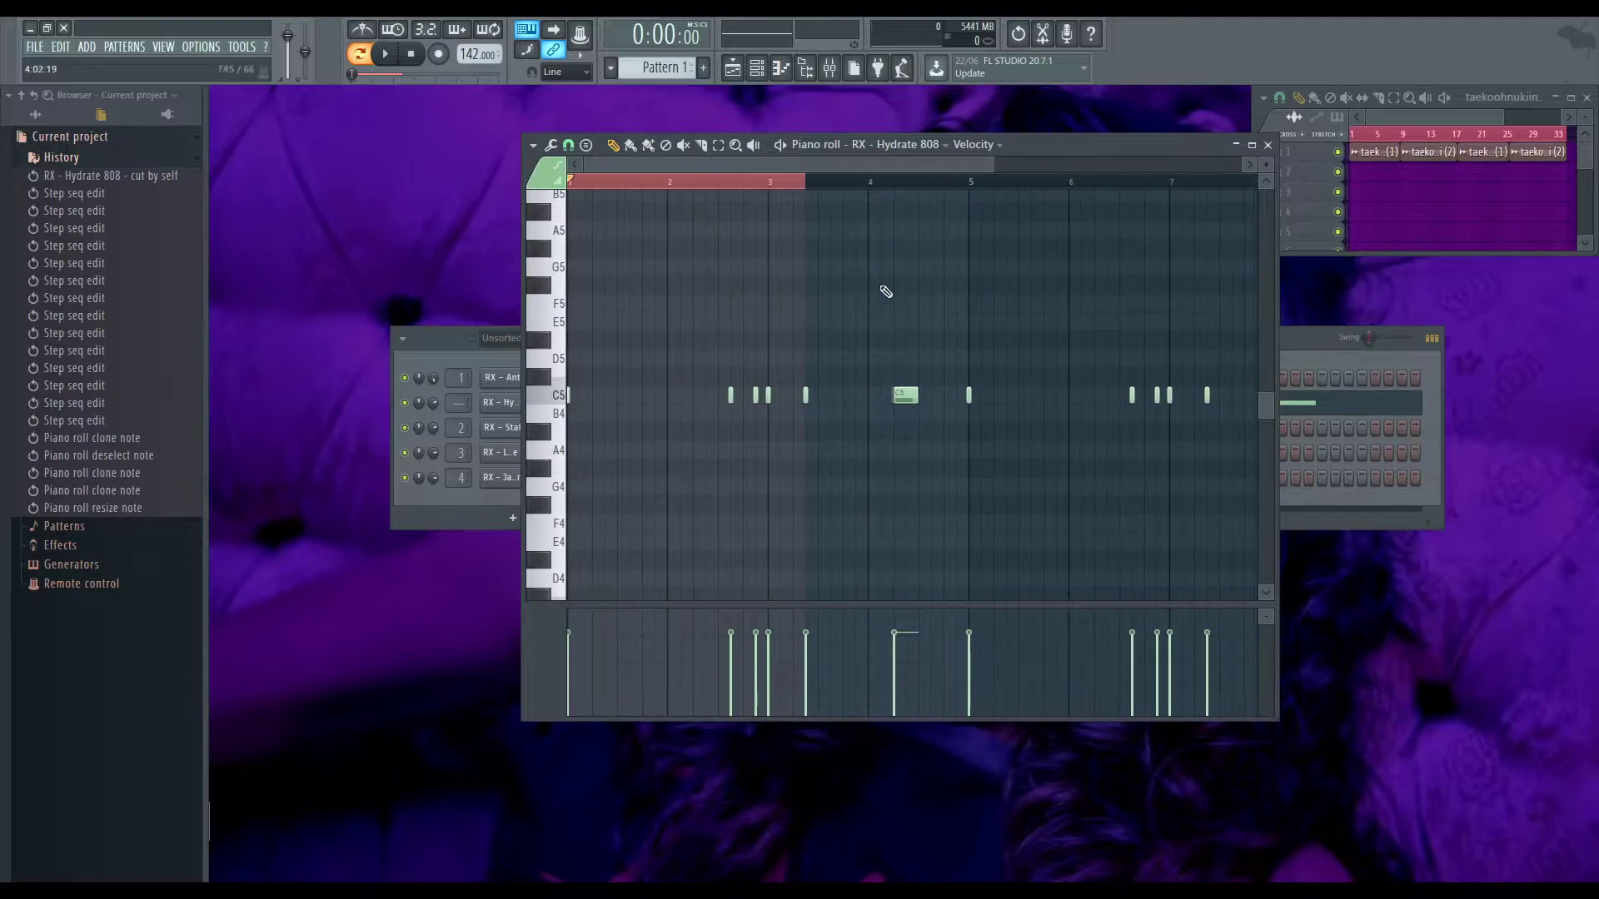
pyautogui.scroll(3, 891, 241)
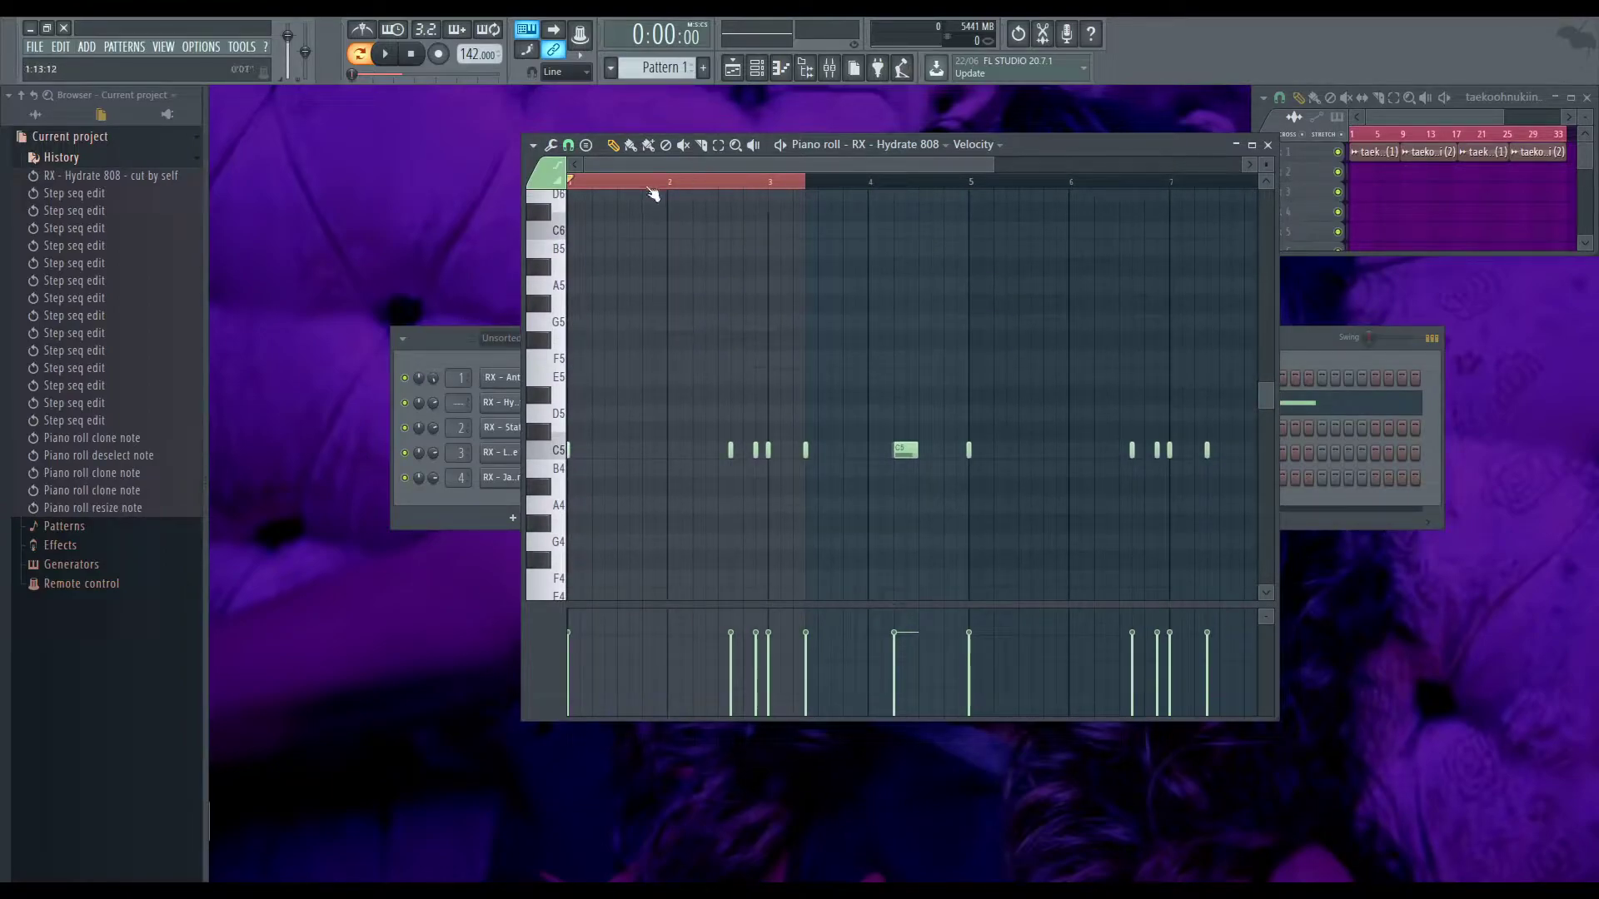
pyautogui.moveTo(891, 188); pyautogui.dragTo(870, 194)
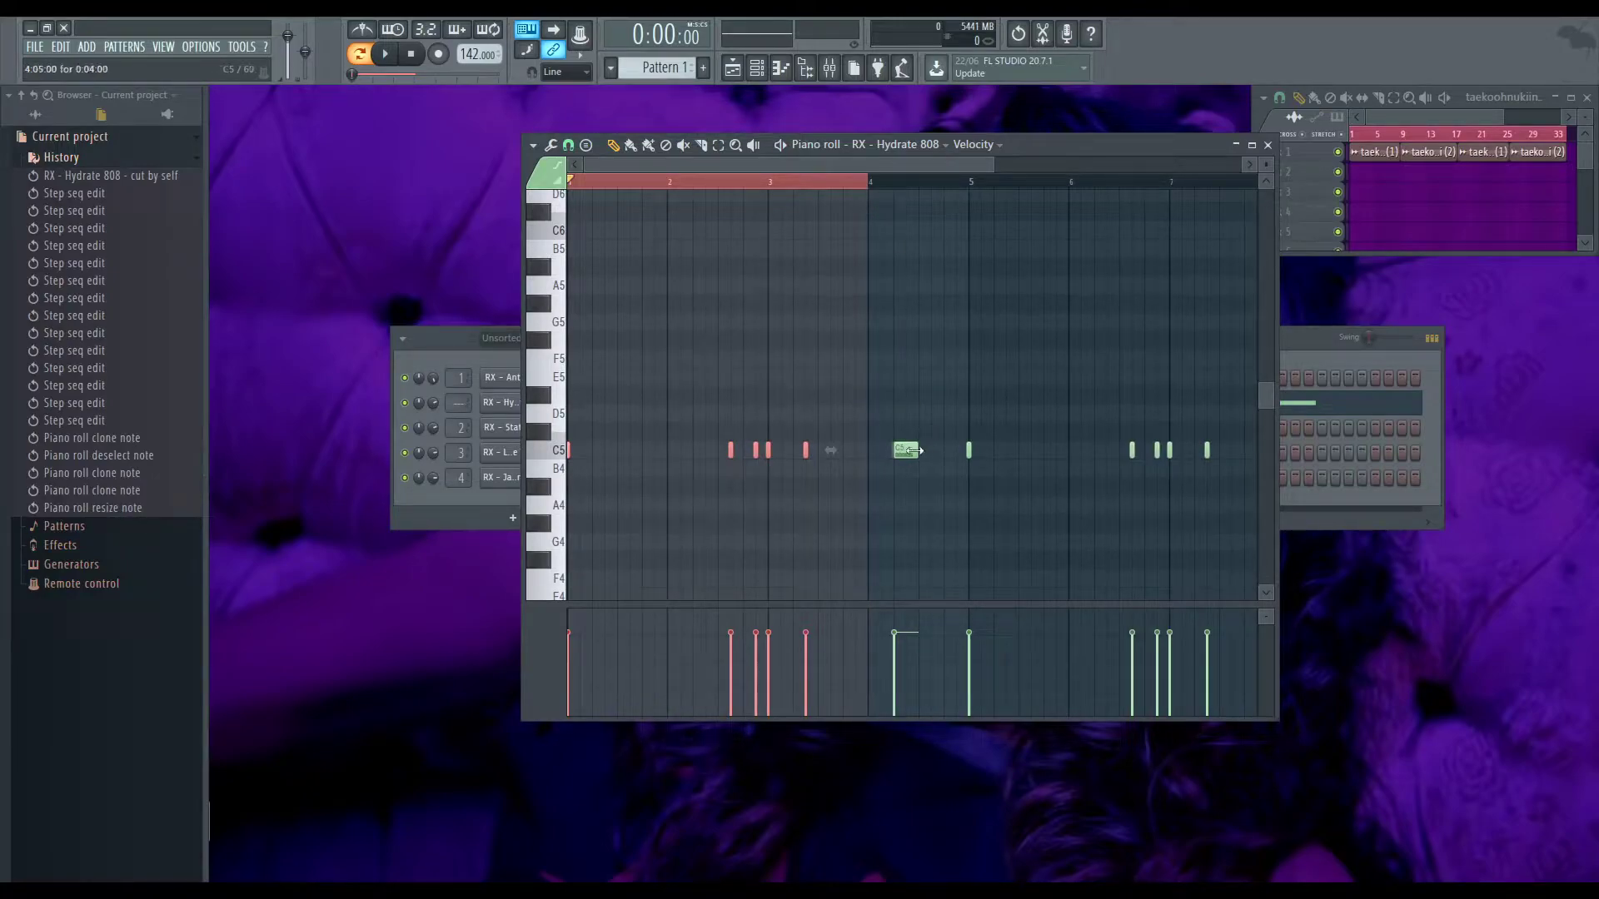
# Fill the rest of bar 4 with C5 copies: one 4-step note followed by two 2-step notes
pyautogui.keyDown('shift'); pyautogui.moveTo(908, 450); pyautogui.dragTo(956, 454); pyautogui.keyUp('shift')
pyautogui.keyDown('ctrl'); pyautogui.click(957, 455); pyautogui.keyUp('ctrl')
pyautogui.keyDown('ctrl'); pyautogui.scroll(2, 956, 453); pyautogui.keyUp('ctrl')
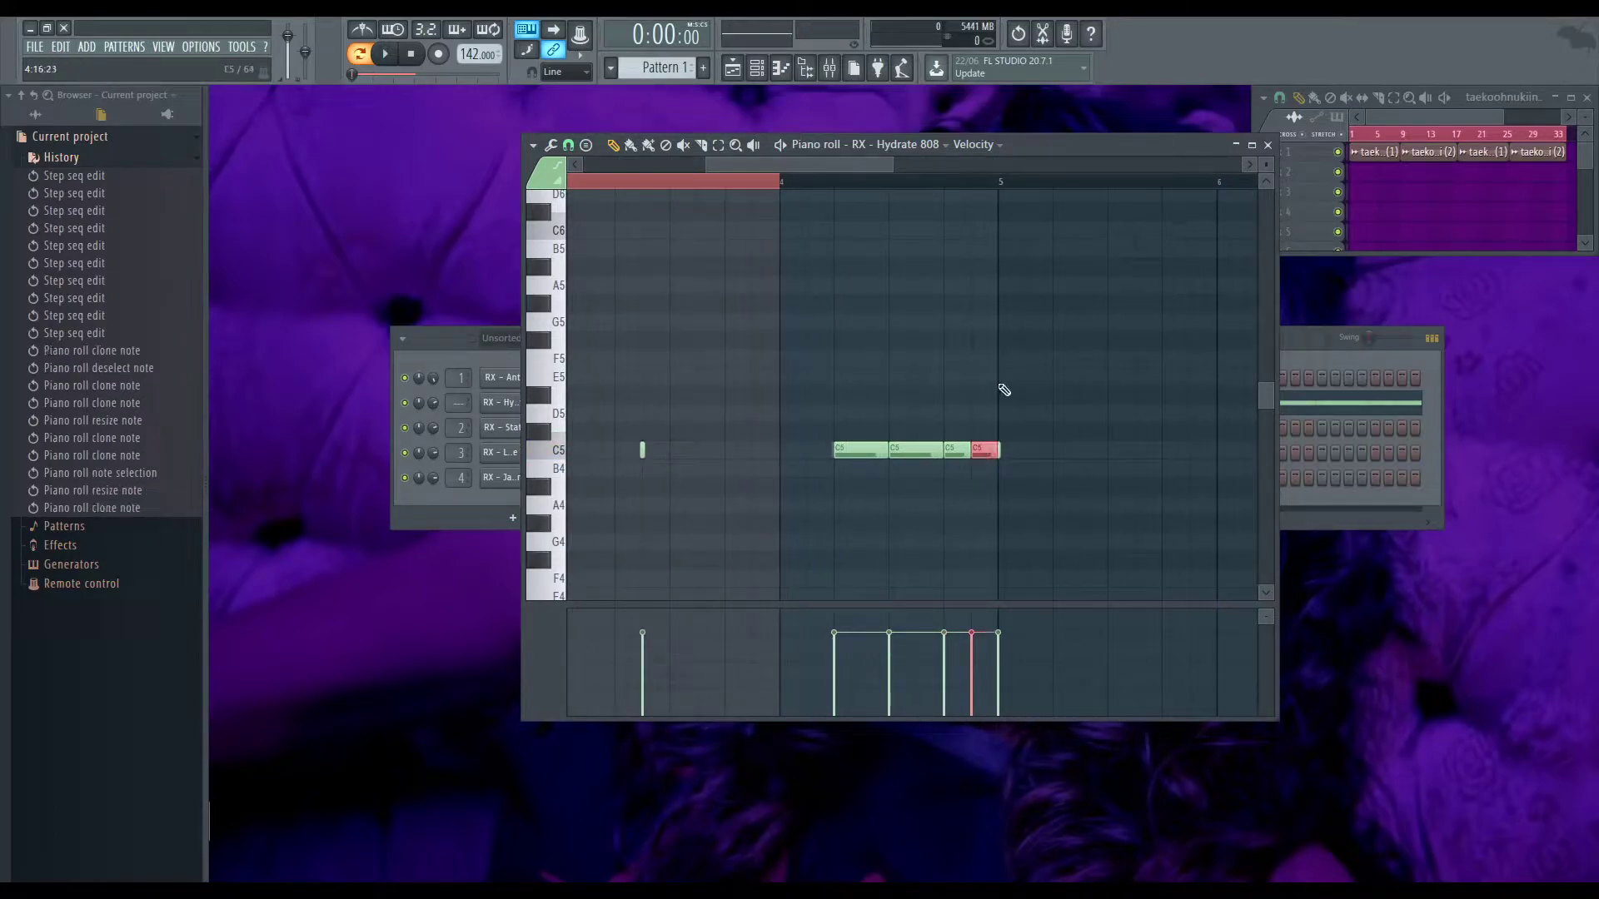
# Add a one-step D6 note above the last C5 note in bar 4 and make it a slide note
pyautogui.scroll(2, 946, 353)
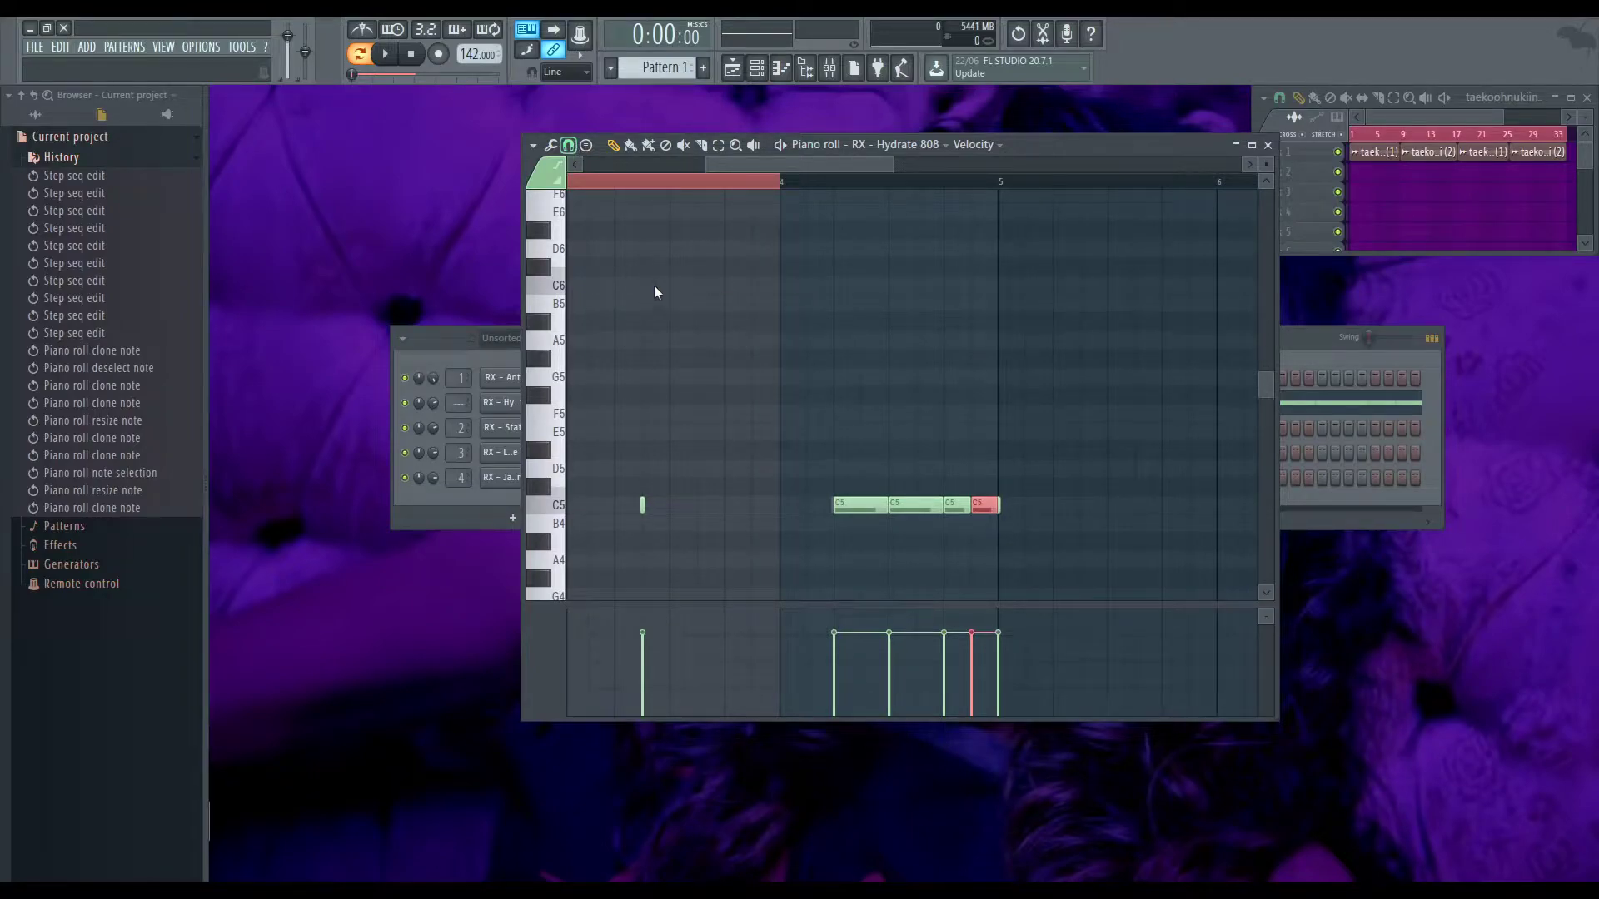
pyautogui.scroll(2, 977, 296)
pyautogui.click(979, 301)
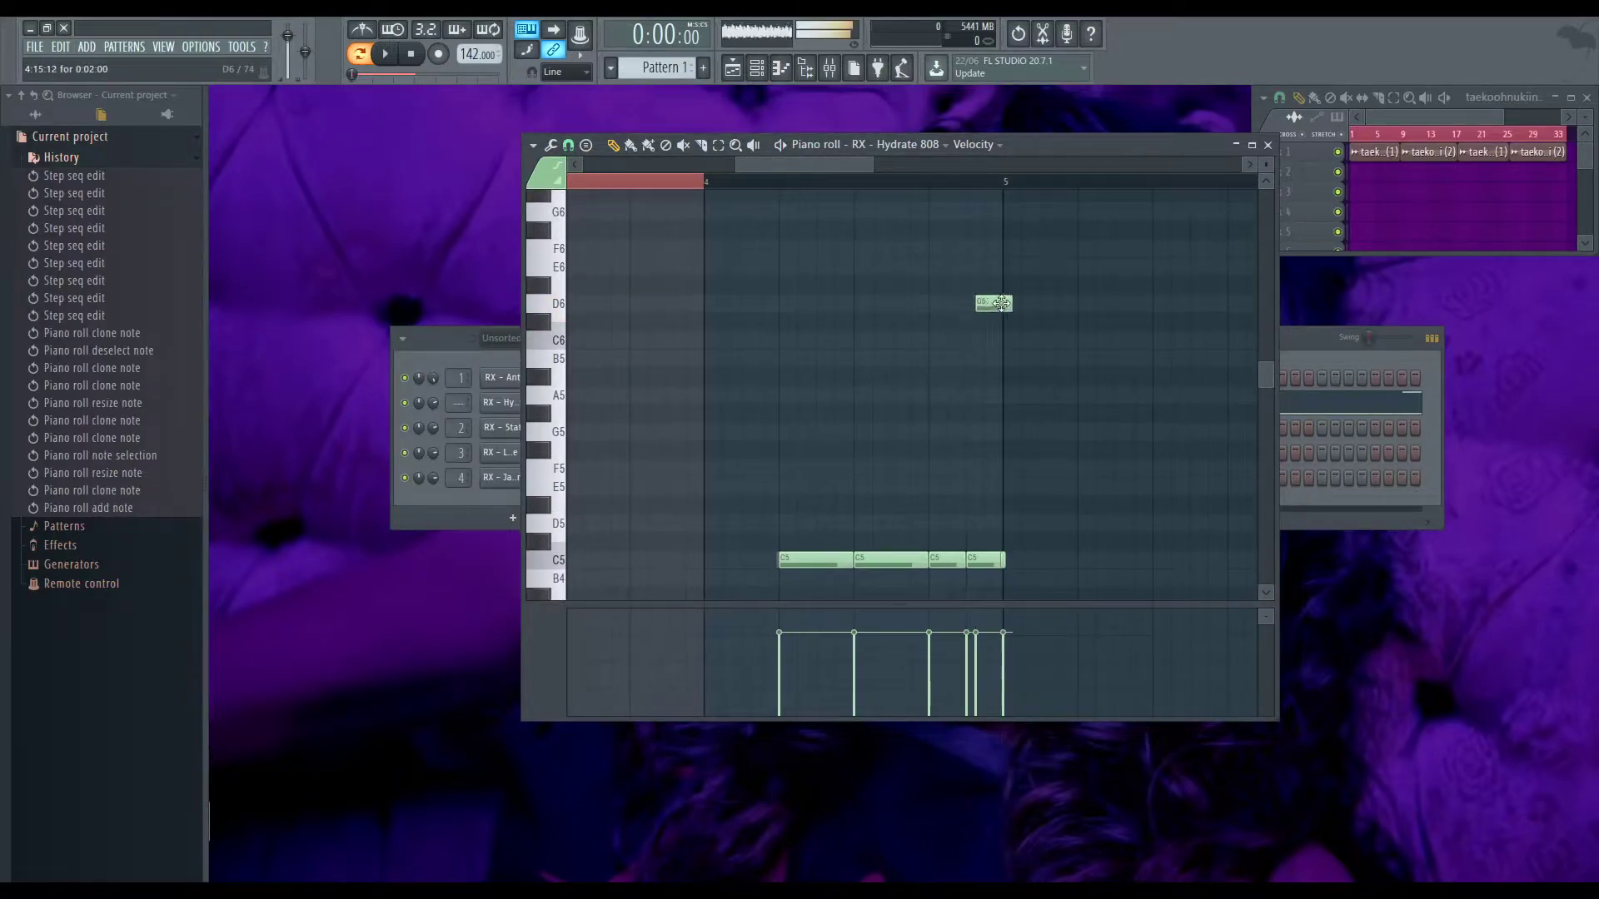
pyautogui.moveTo(993, 303); pyautogui.dragTo(984, 305)
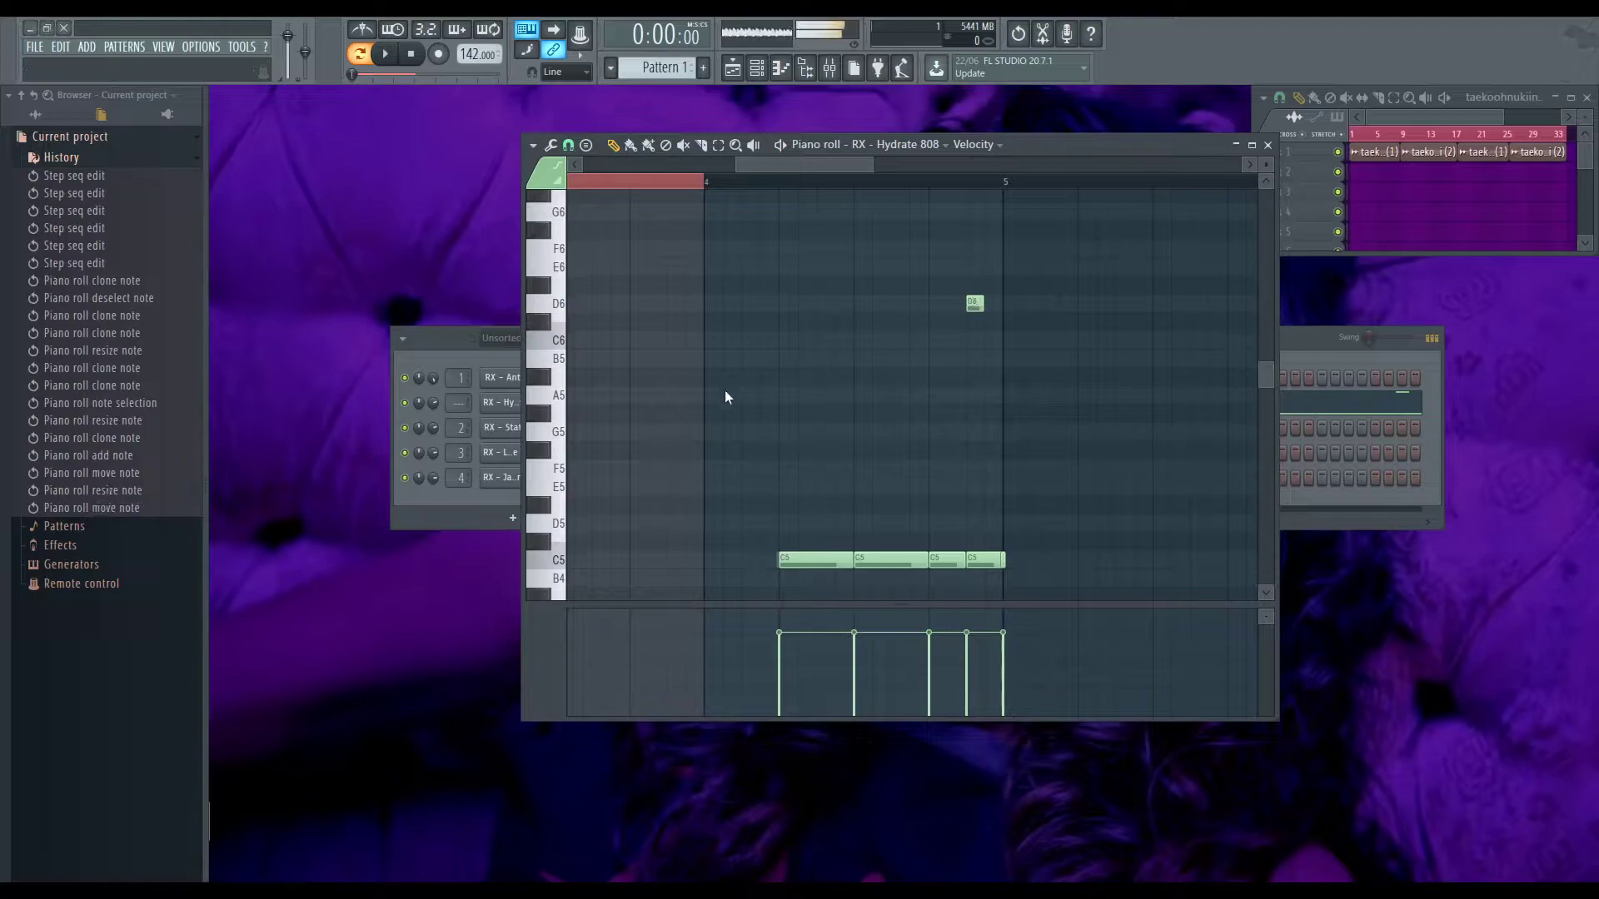
pyautogui.click(904, 565)
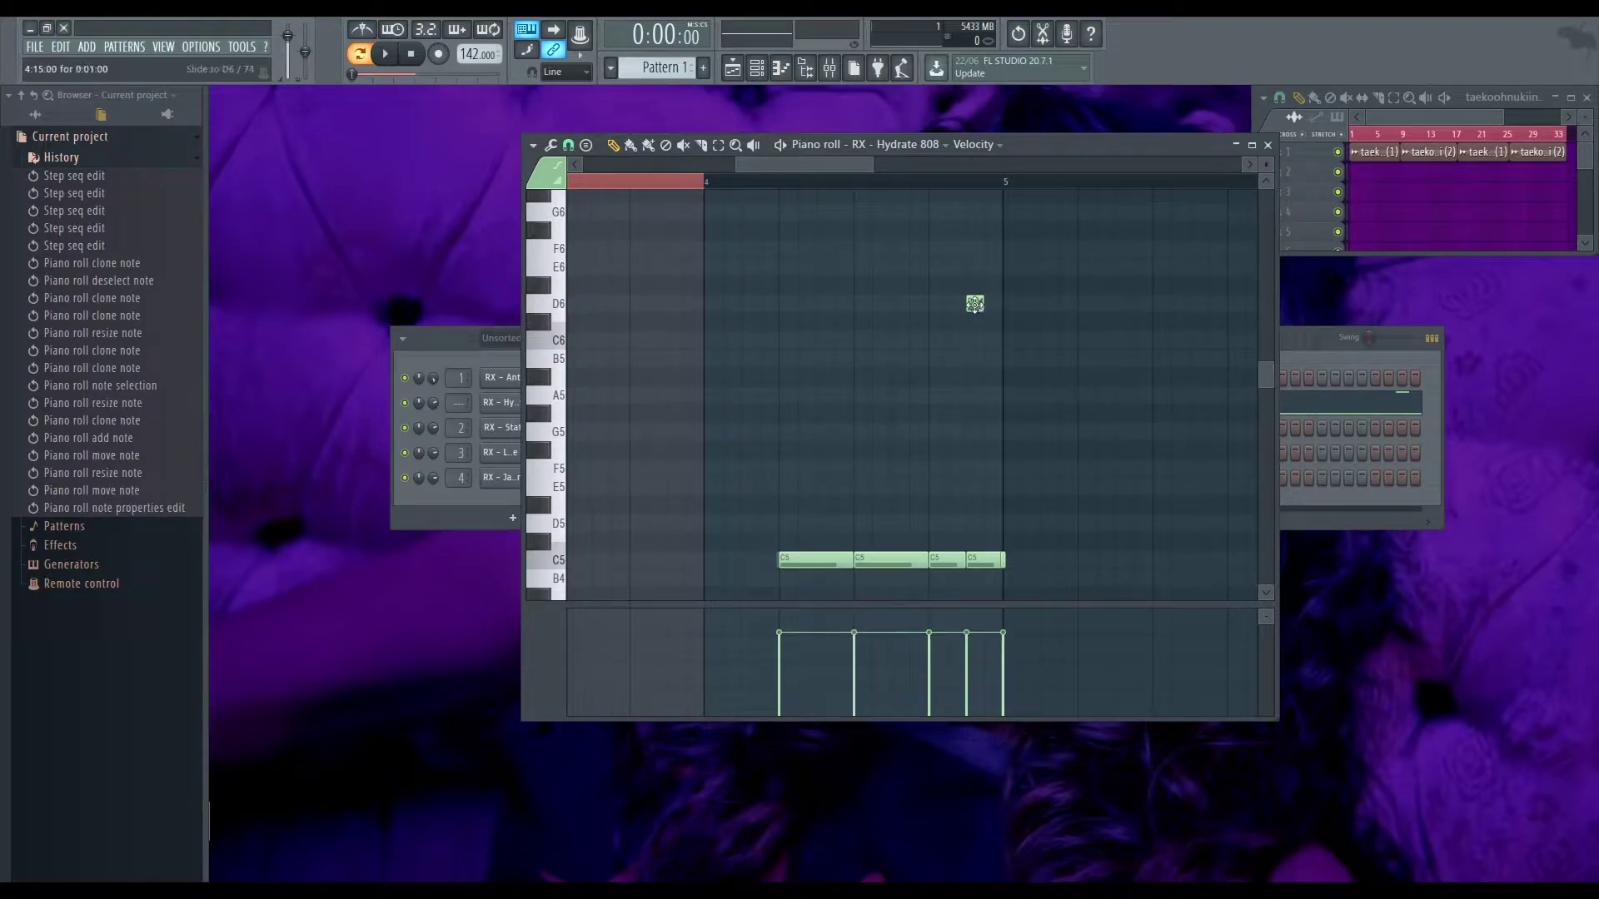
# Lower the slide note to B5, add a second slide note on C6 above the preceding C5, and play the pattern
pyautogui.moveTo(974, 304)
pyautogui.mouseDown()
pyautogui.moveTo(974, 340)
pyautogui.moveTo(929, 339)
pyautogui.moveTo(963, 358)
pyautogui.mouseUp()
pyautogui.scroll(1, 973, 341)
pyautogui.scroll(1, 986, 363)
pyautogui.press('space')
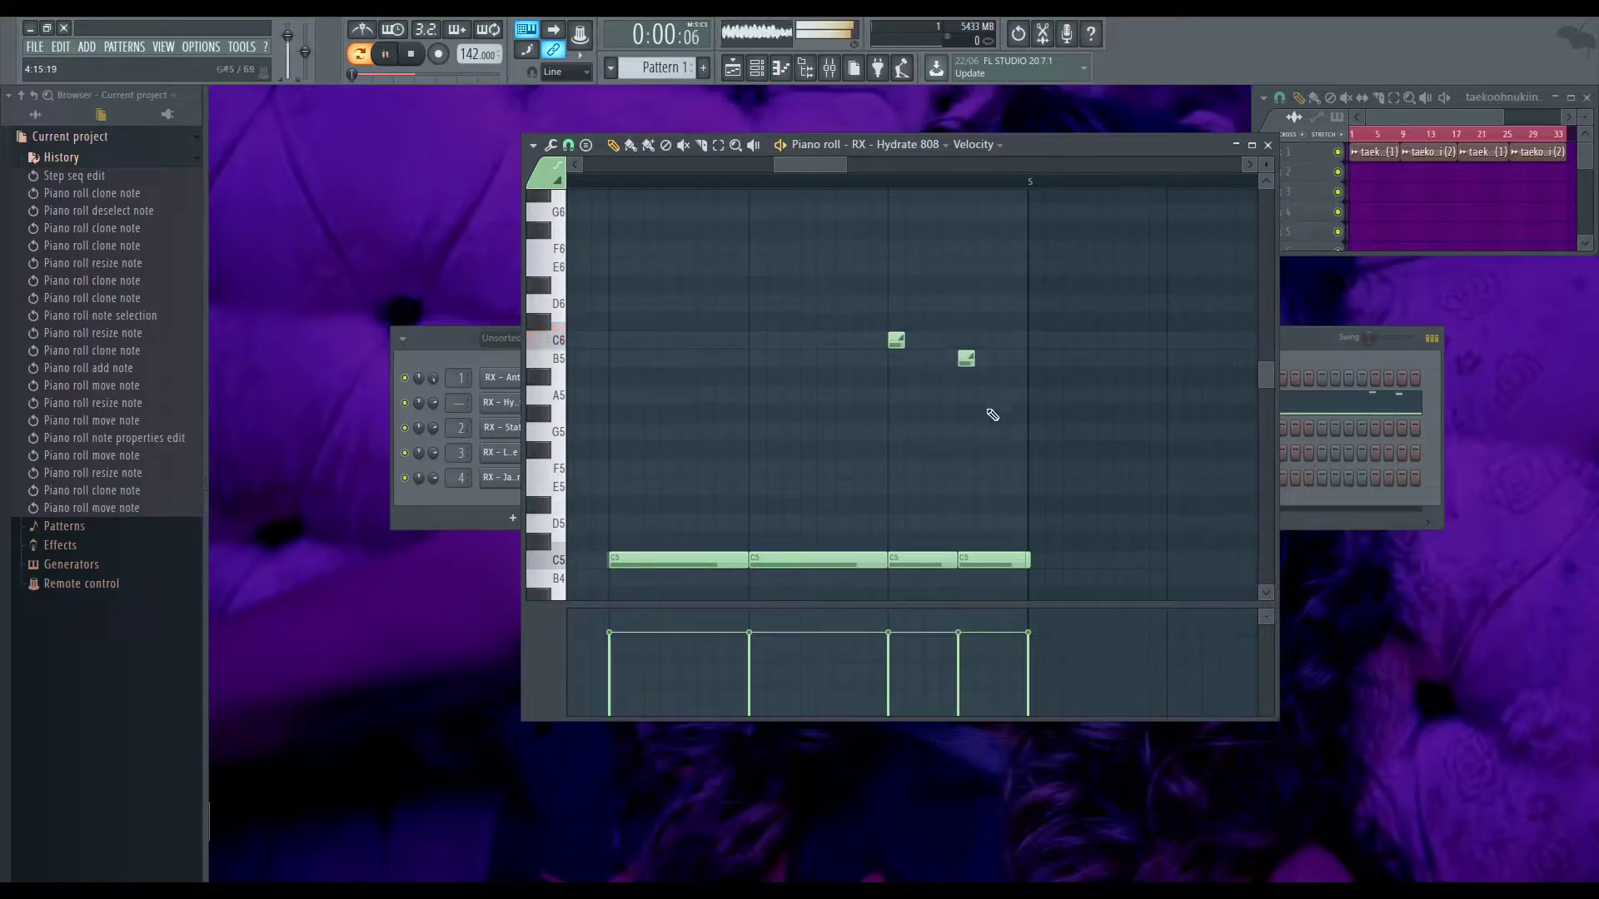
# Delete the C5 note at the start of bar 5, and select all Hydrate 808 notes in bars 1 to 4
pyautogui.rightClick(1029, 563)
pyautogui.scroll(-5, 966, 478)
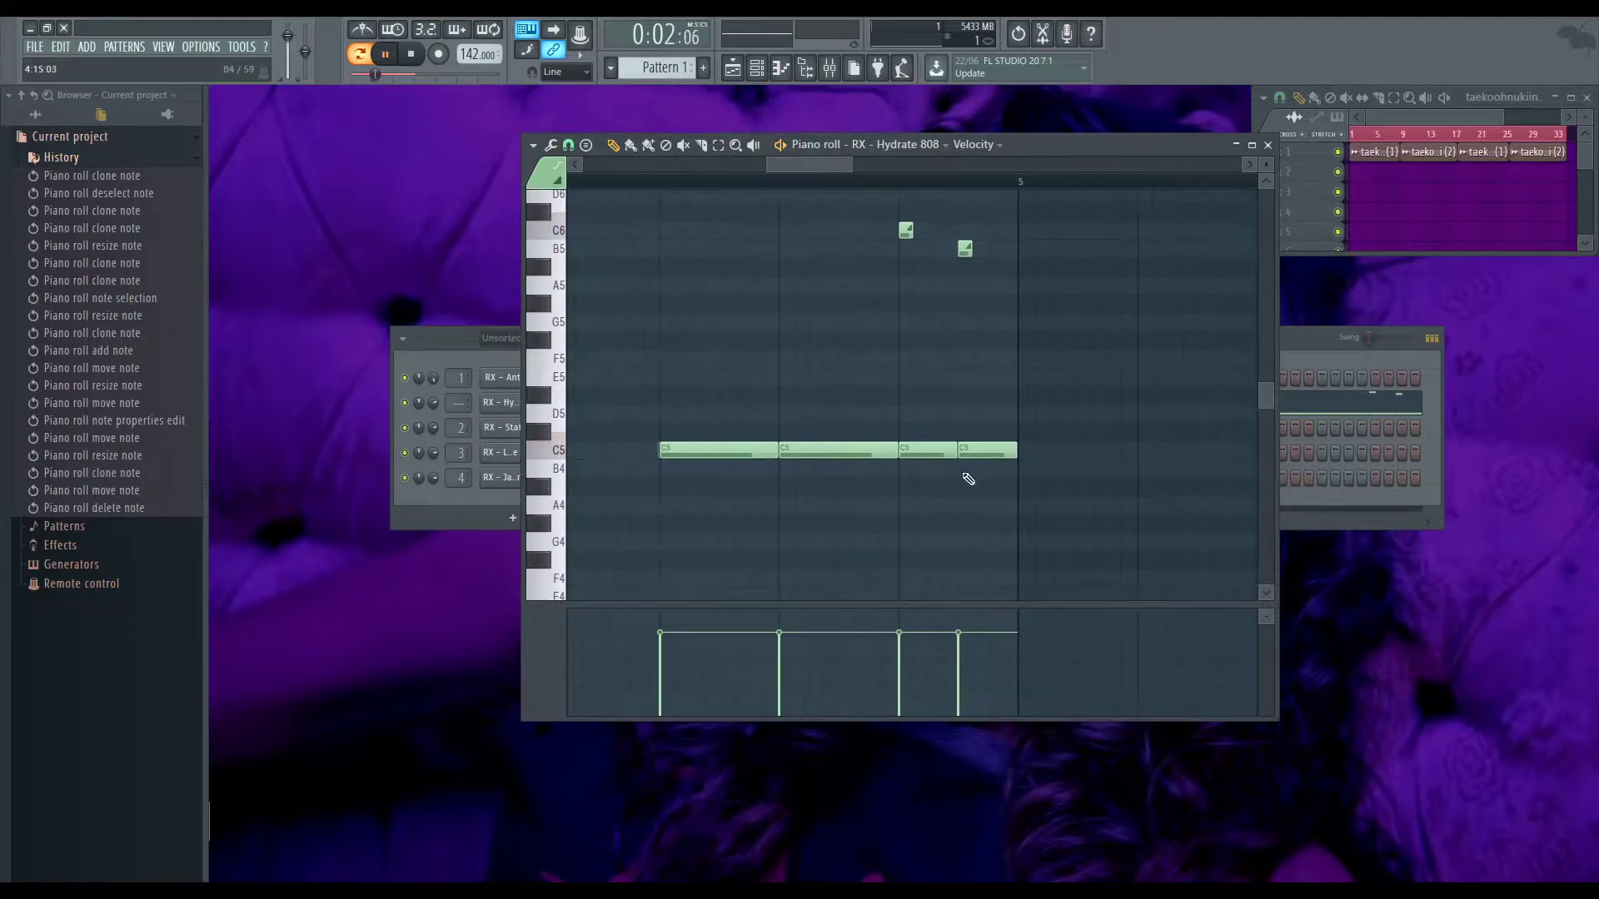
pyautogui.scroll(1, 971, 496)
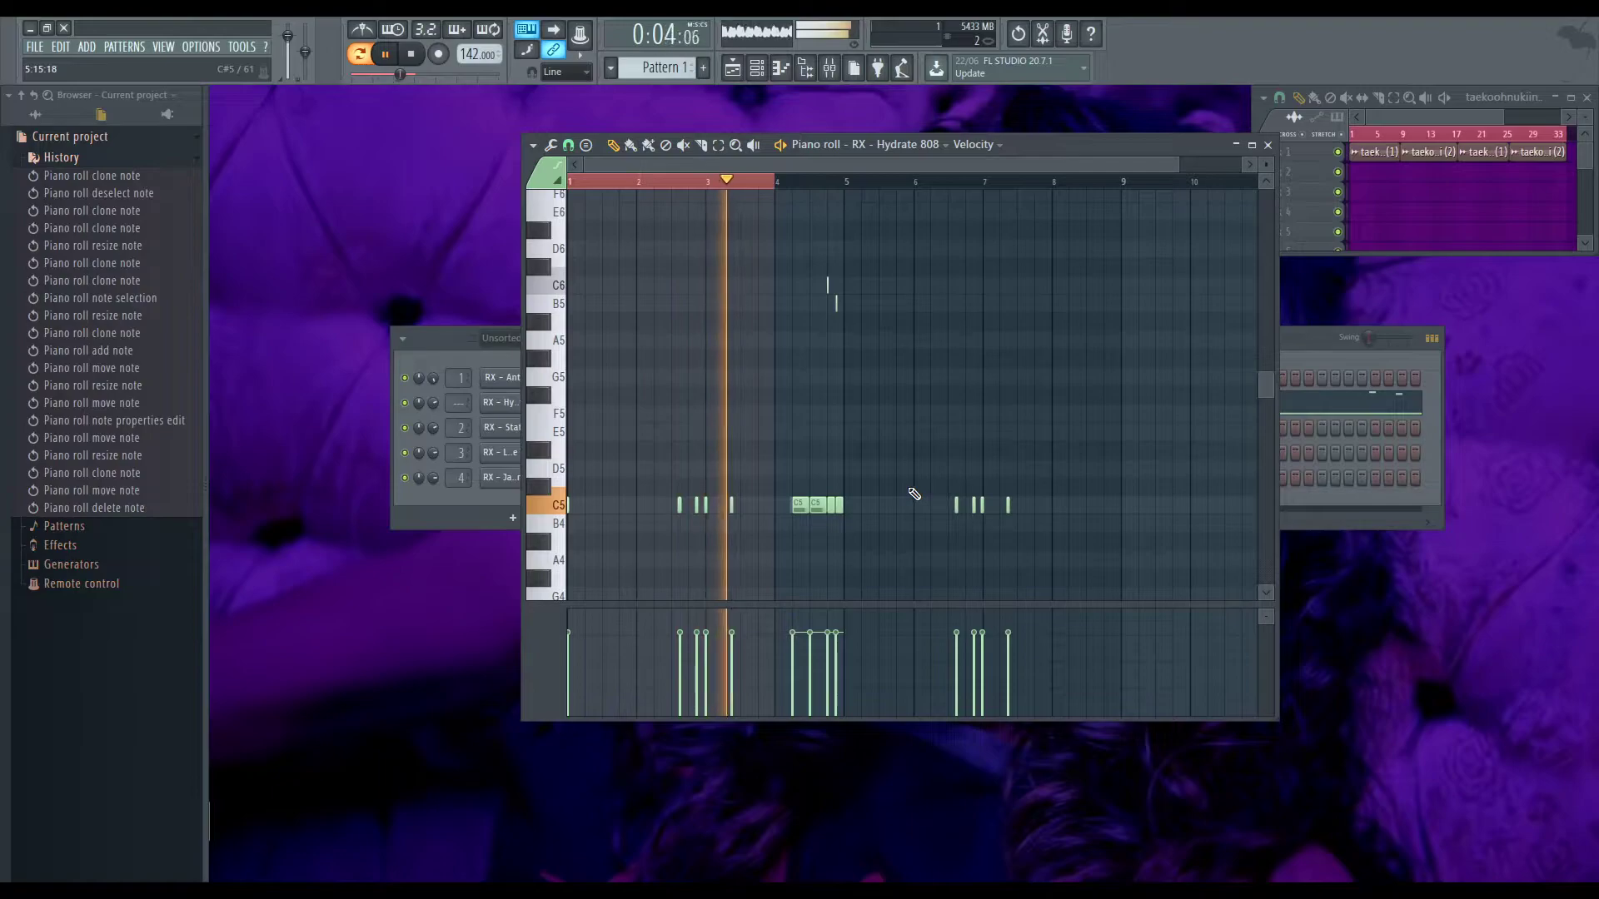
pyautogui.scroll(-1, 828, 169)
pyautogui.moveTo(749, 182); pyautogui.dragTo(810, 183)
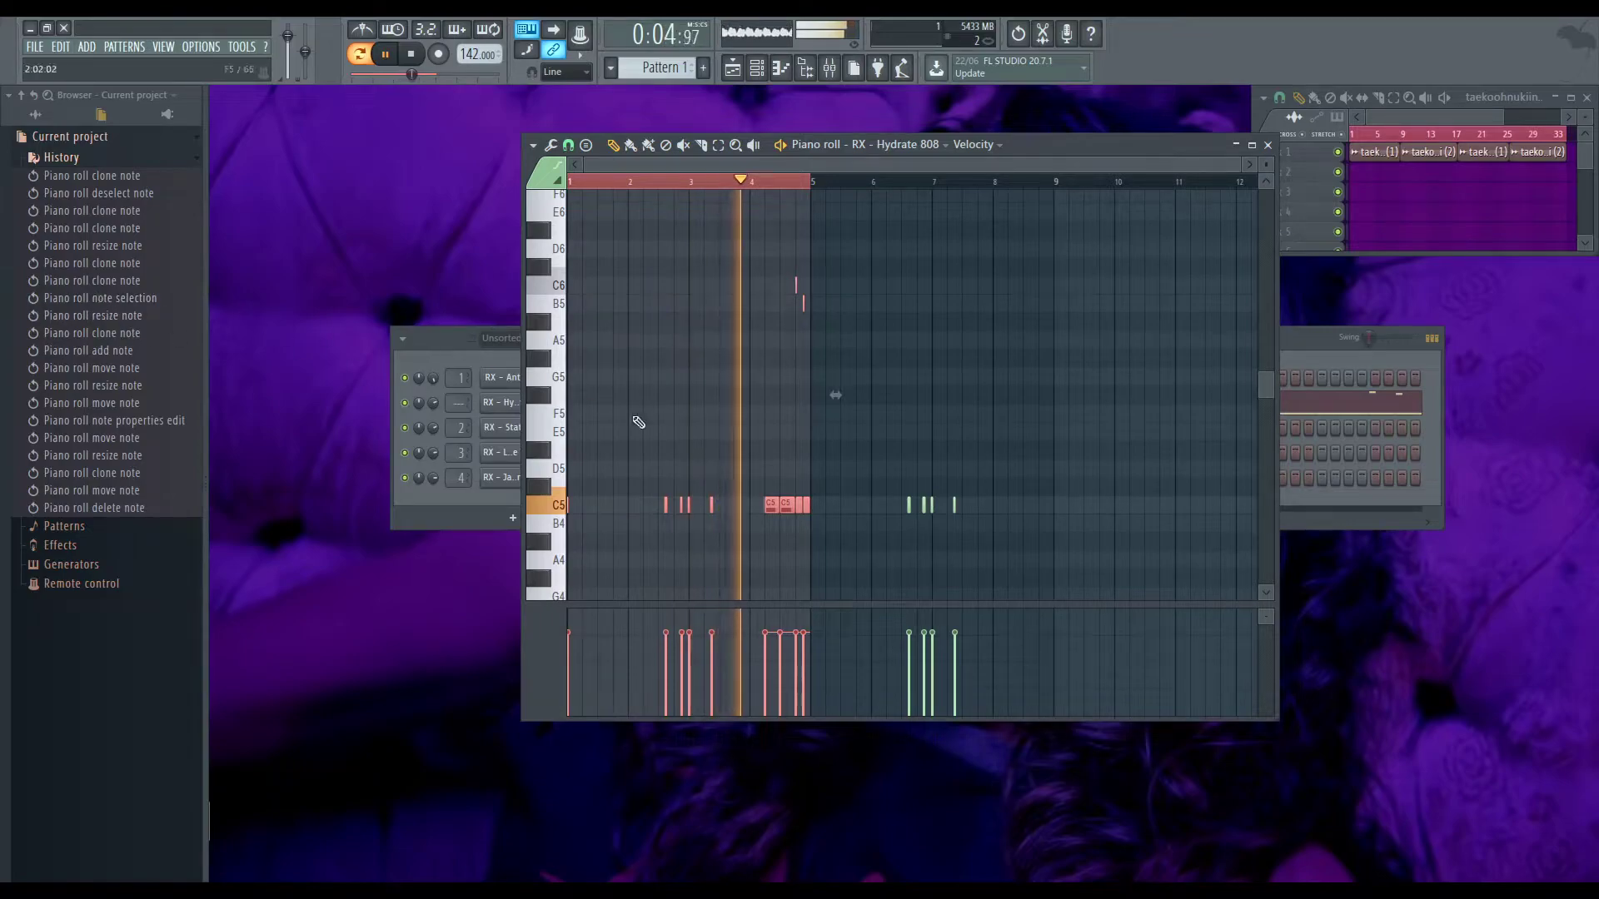
# Stop playback, clear the note selection, and delete the four leftover C5 notes in bars 6 and 7
pyautogui.scroll(2, 888, 499)
pyautogui.hotkey('ctrl', 'd')
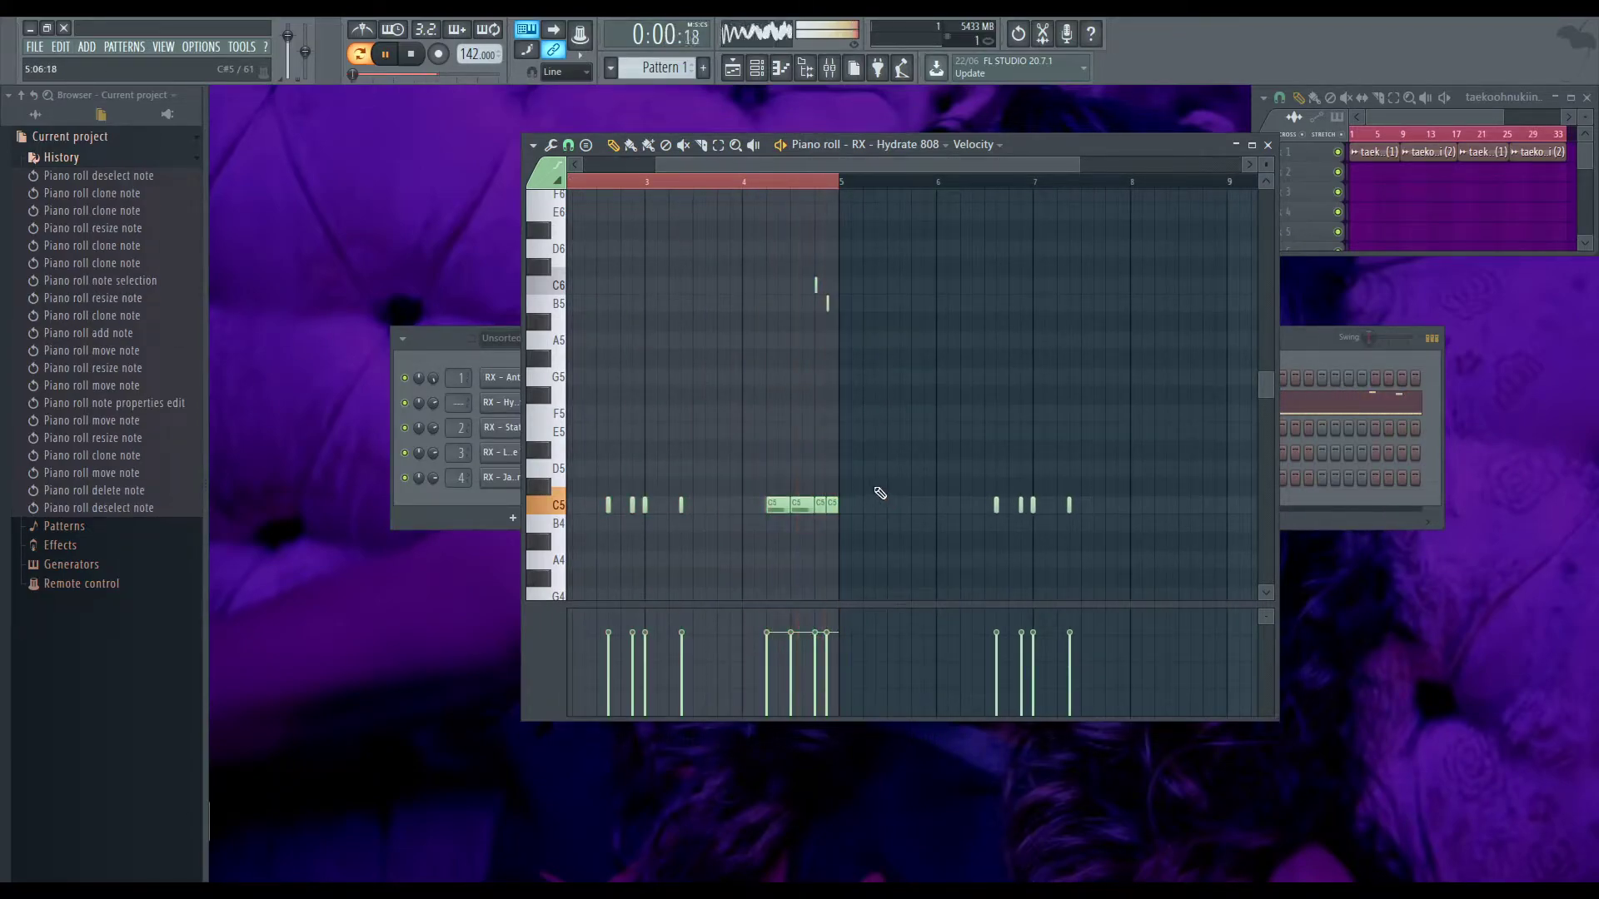
pyautogui.scroll(-2, 964, 408)
pyautogui.press('space')
pyautogui.moveTo(826, 181); pyautogui.dragTo(1091, 182)
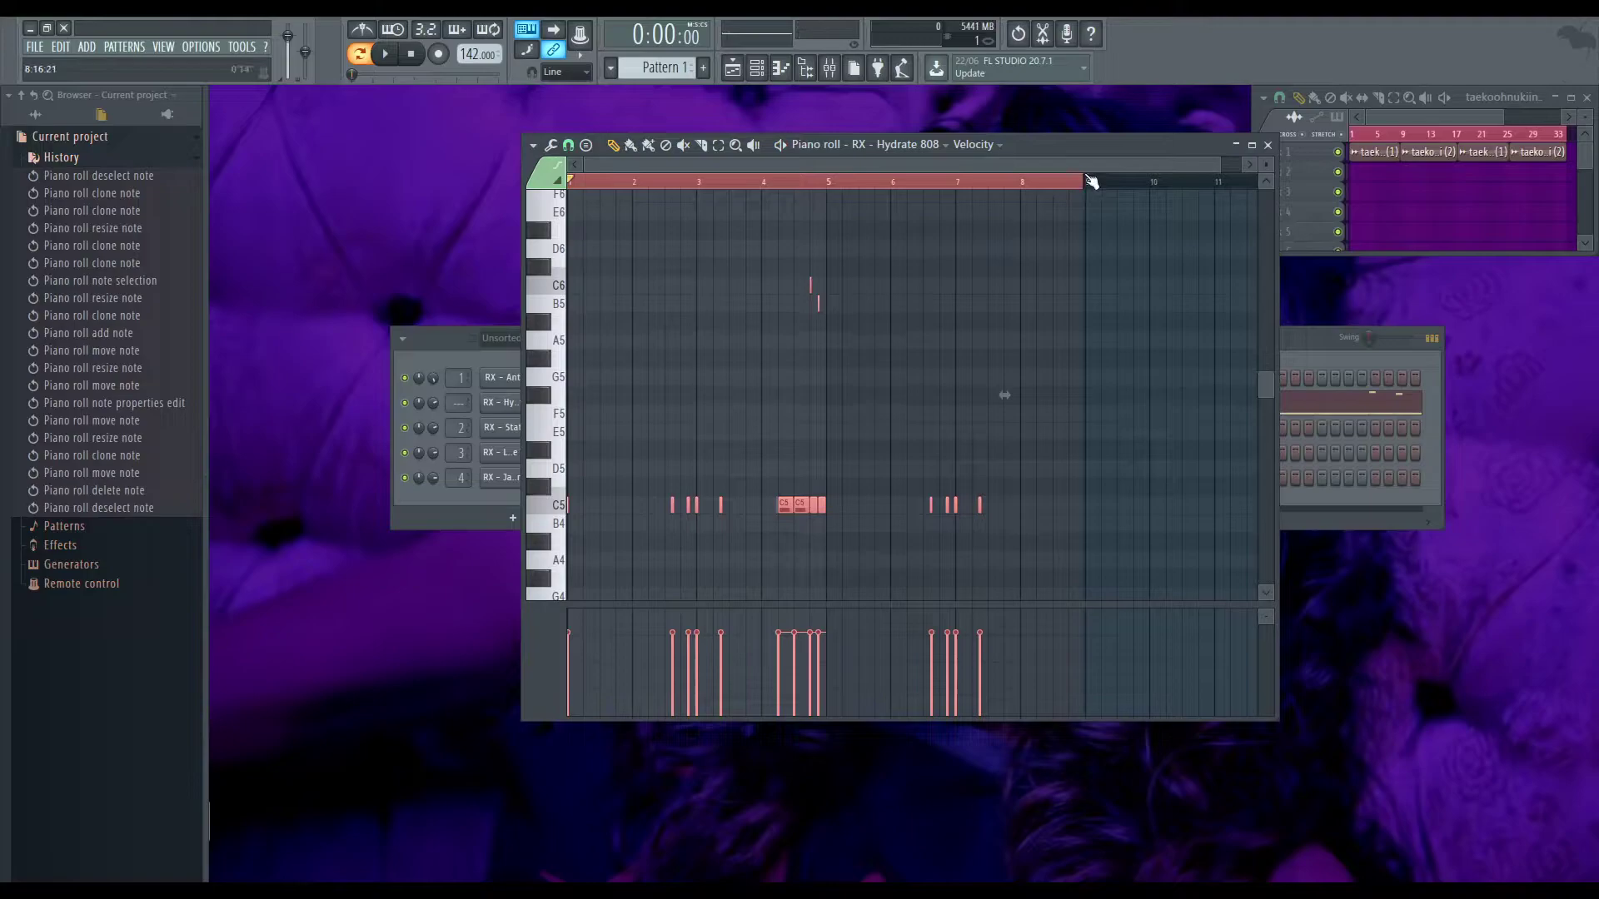
pyautogui.hotkey('ctrl', 'd')
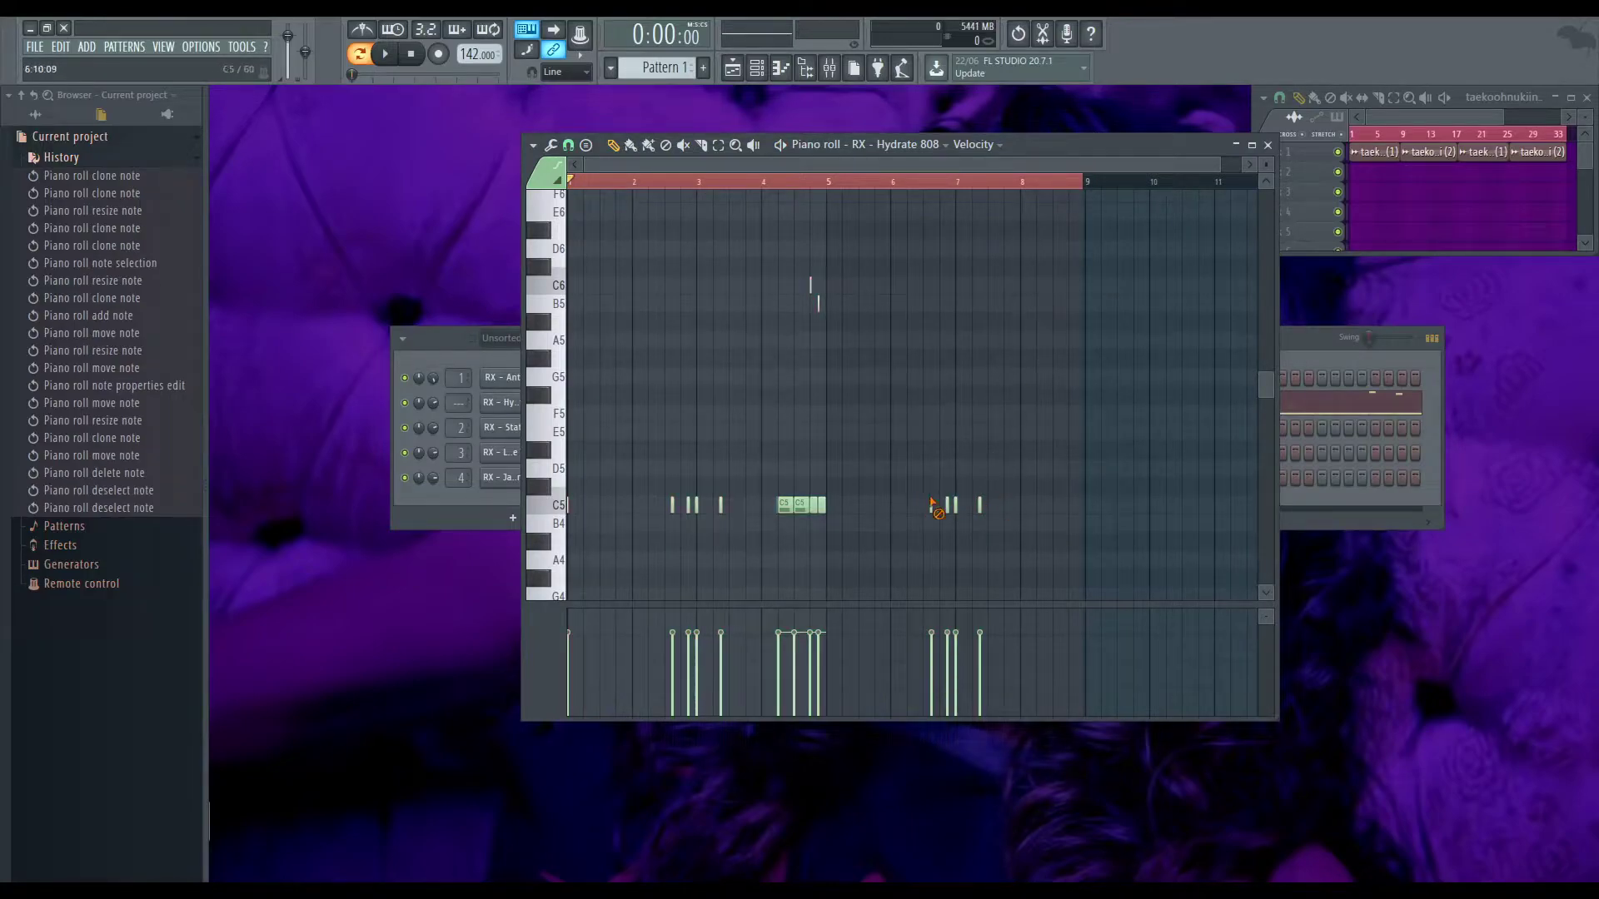
pyautogui.rightClick(949, 504)
pyautogui.rightClick(979, 505)
# Select all Hydrate 808 notes, lengthen them with quick legato, and duplicate the four-bar phrase into bars 5 to 8
pyautogui.hotkey('ctrl', 'a')
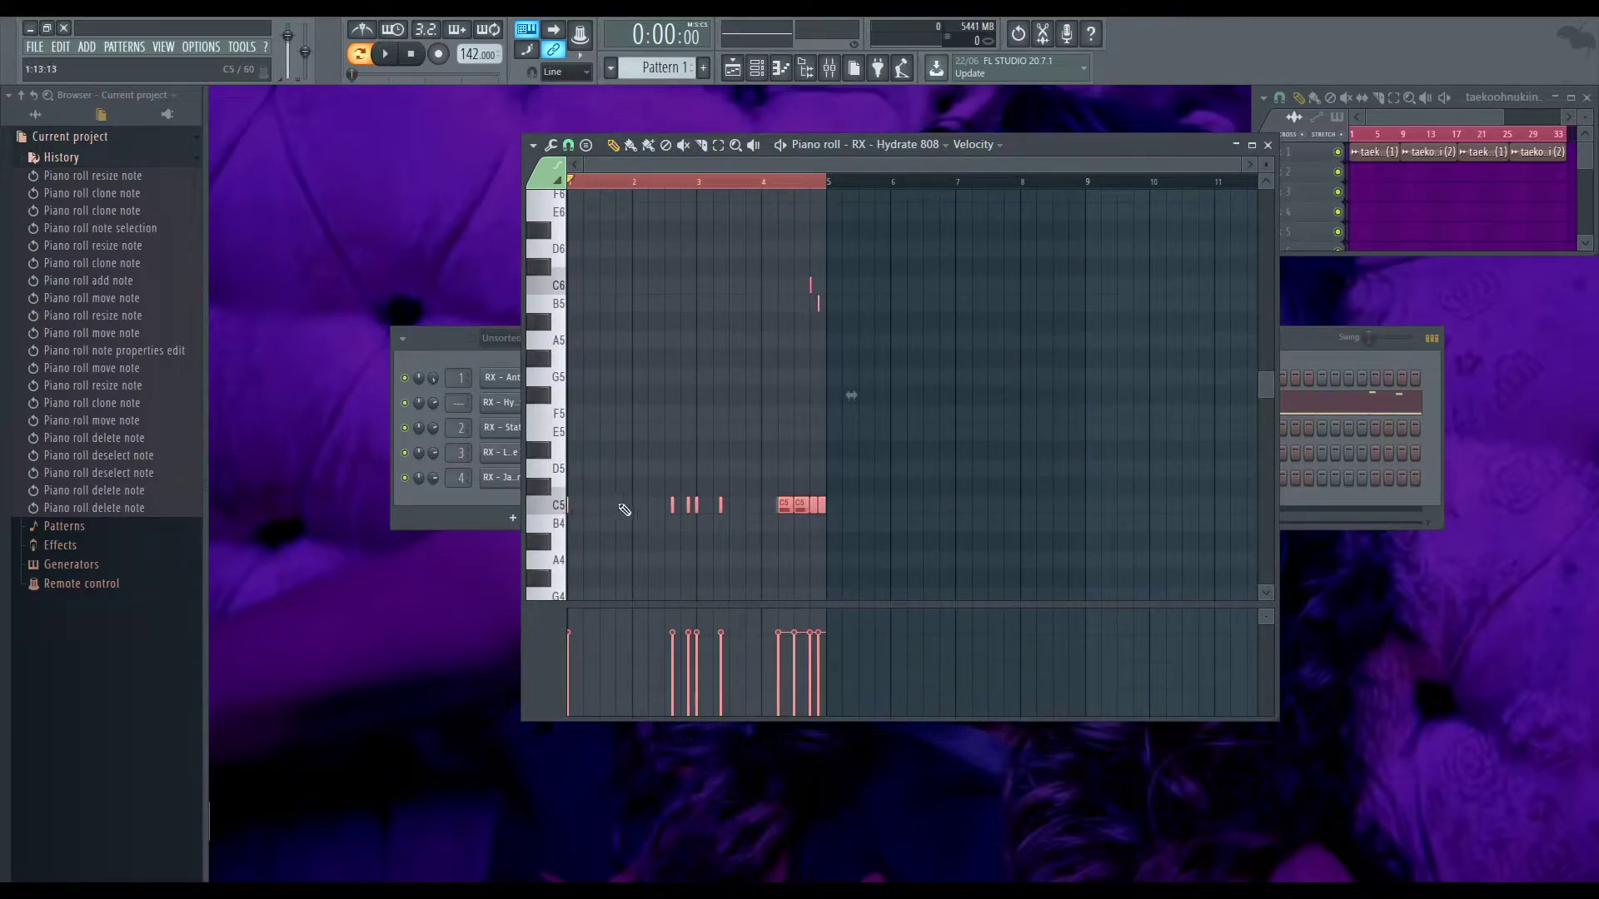
pyautogui.hotkey('ctrl', 'l')
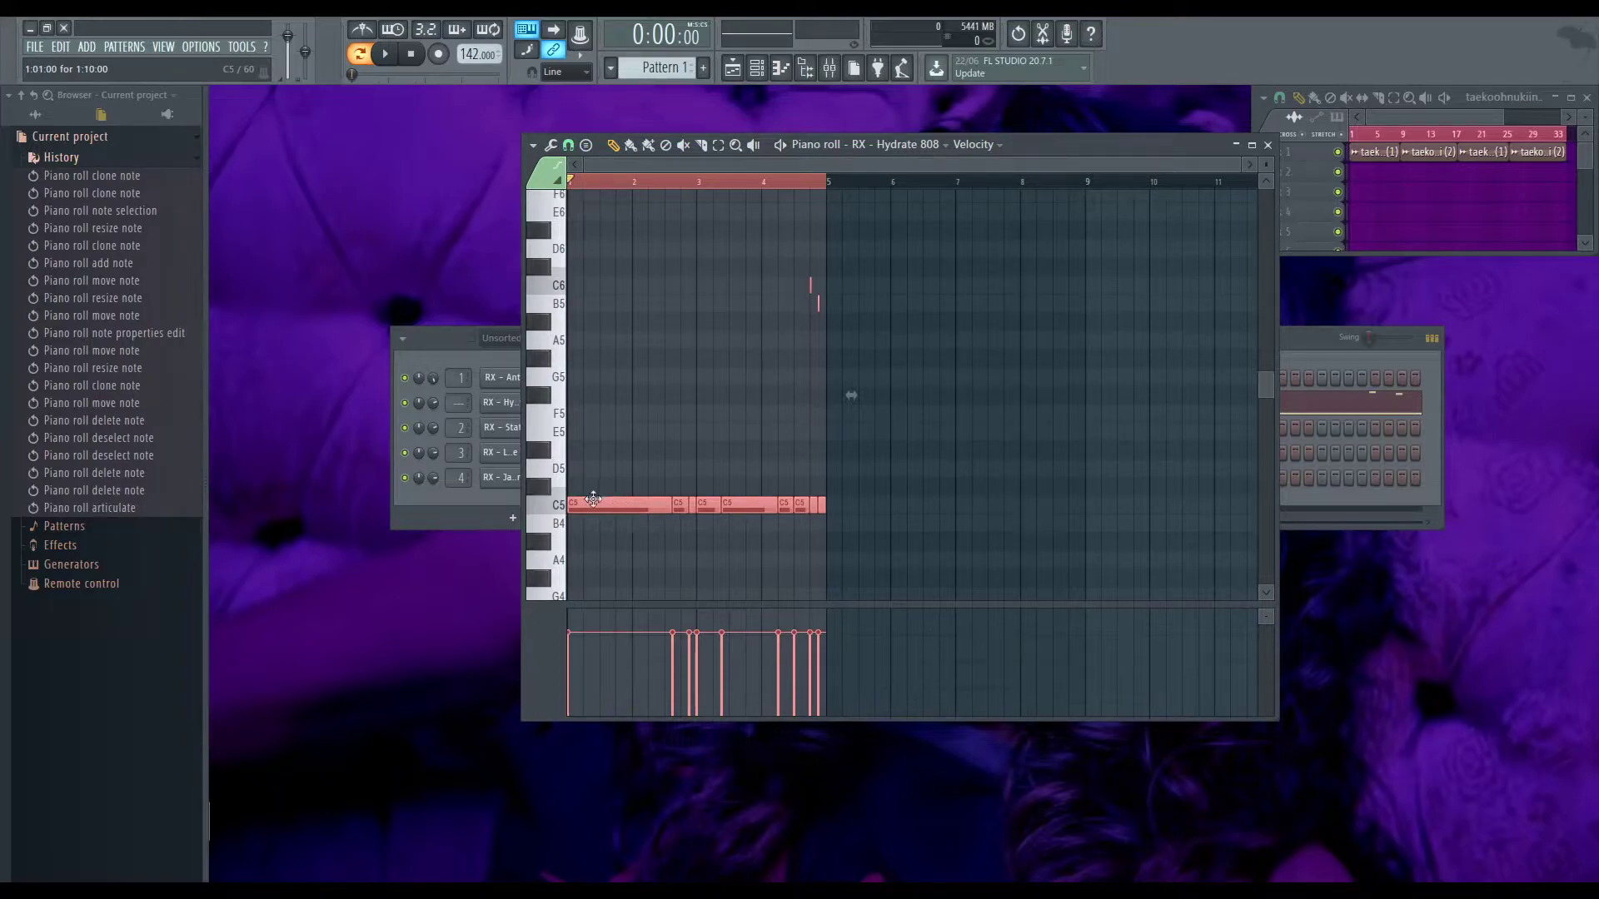
pyautogui.hotkey('ctrl', 'b')
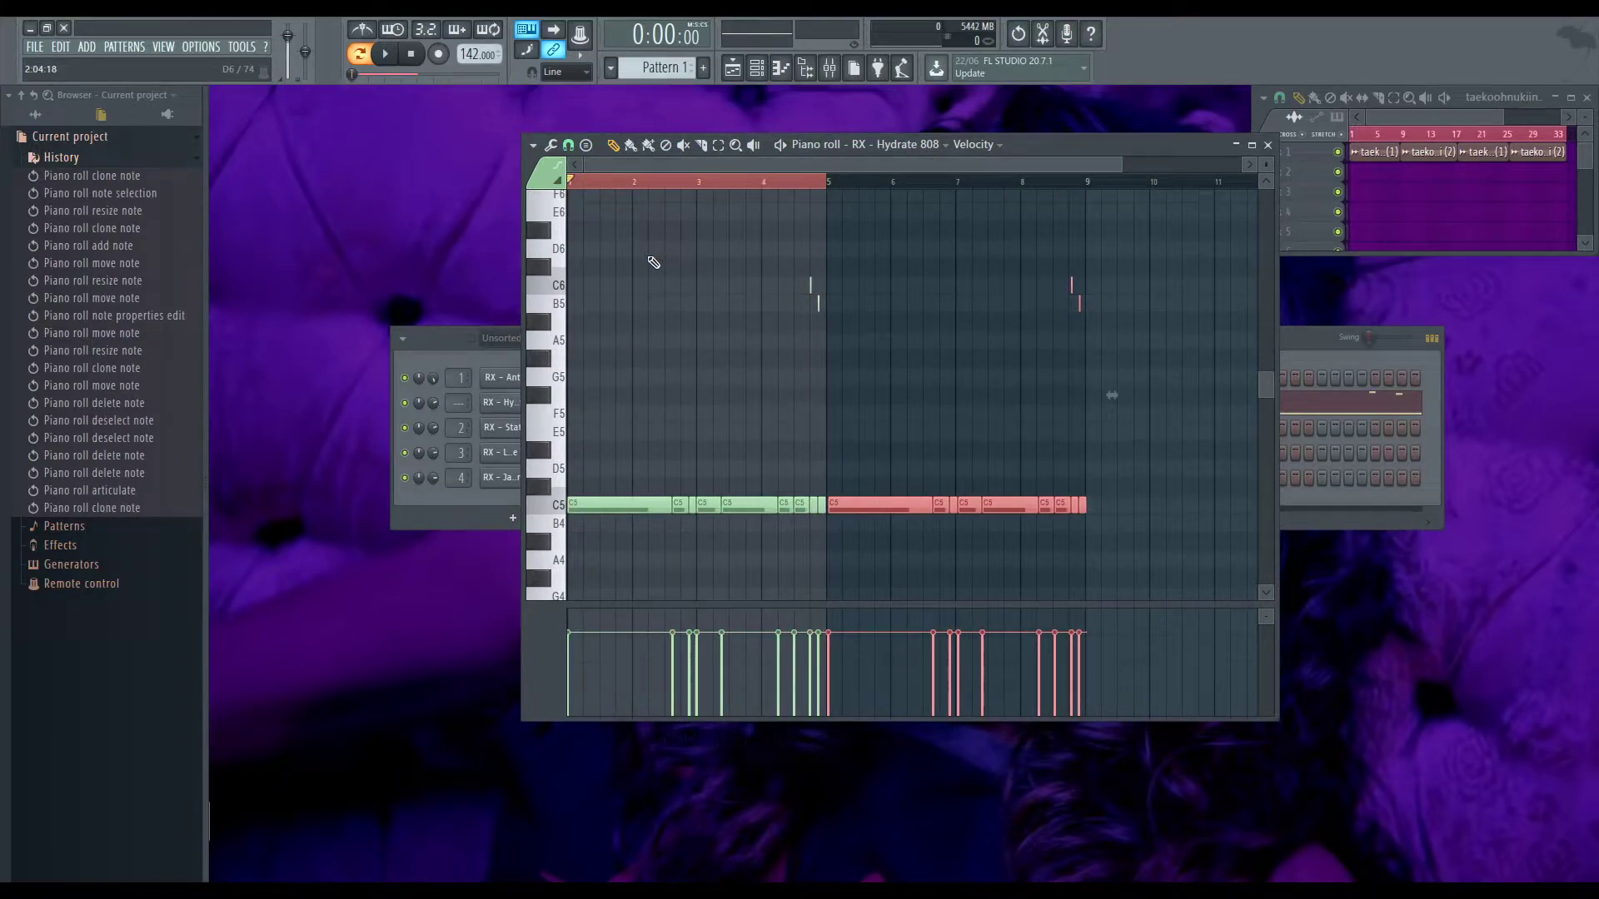
pyautogui.scroll(3, 753, 329)
pyautogui.scroll(2, 824, 453)
pyautogui.scroll(-3, 866, 437)
pyautogui.moveTo(920, 396); pyautogui.dragTo(913, 395)
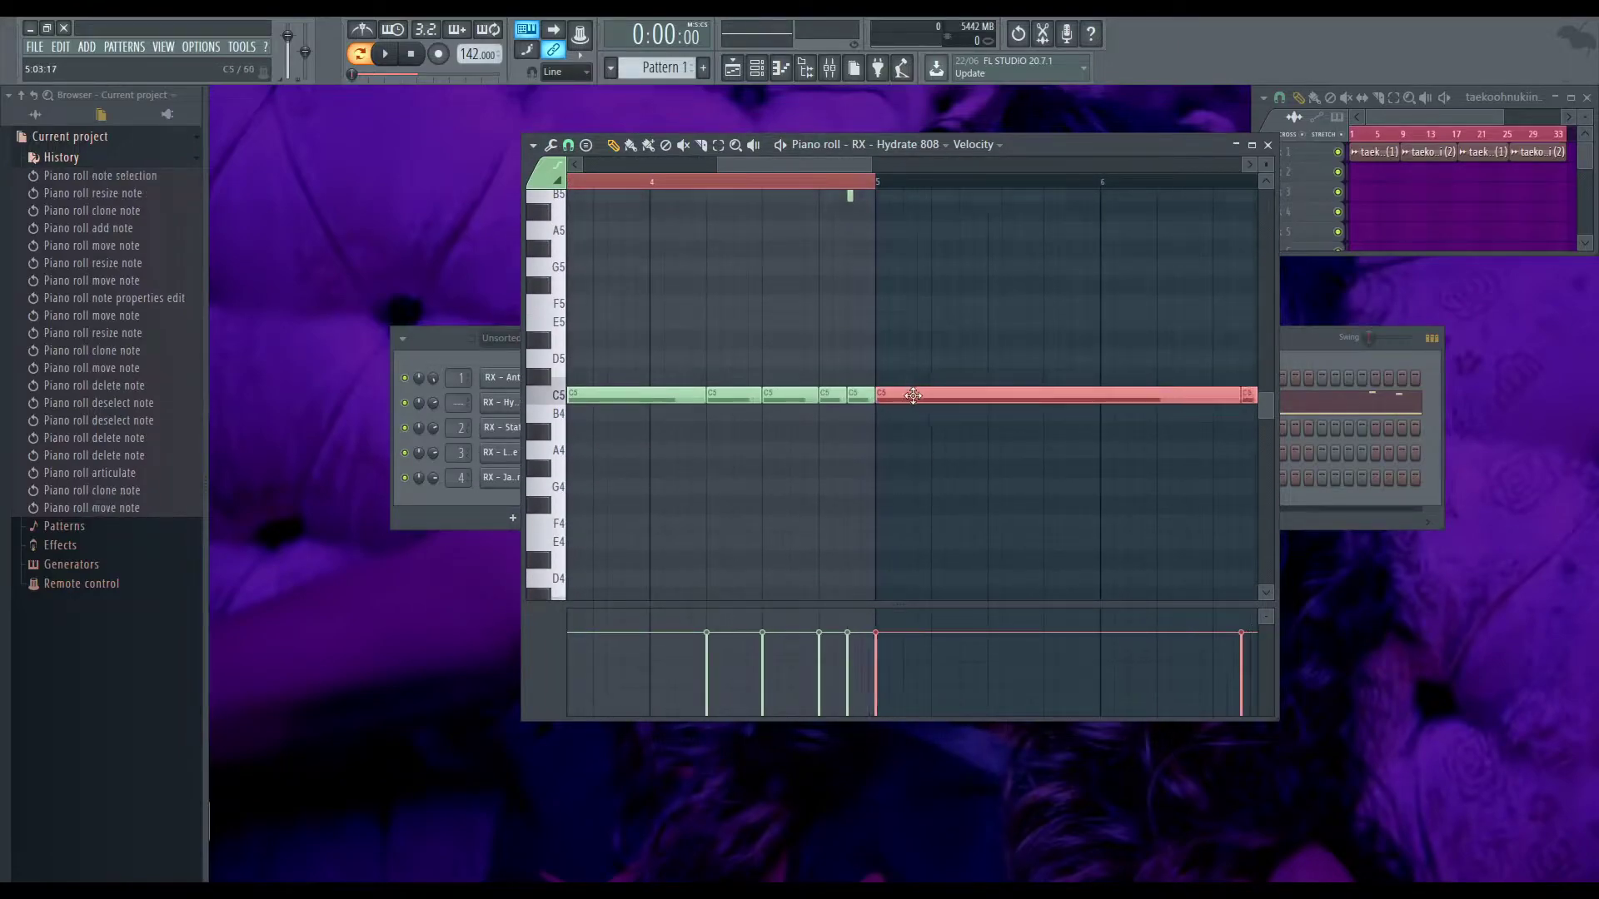
pyautogui.scroll(-3, 913, 396)
pyautogui.scroll(2, 909, 339)
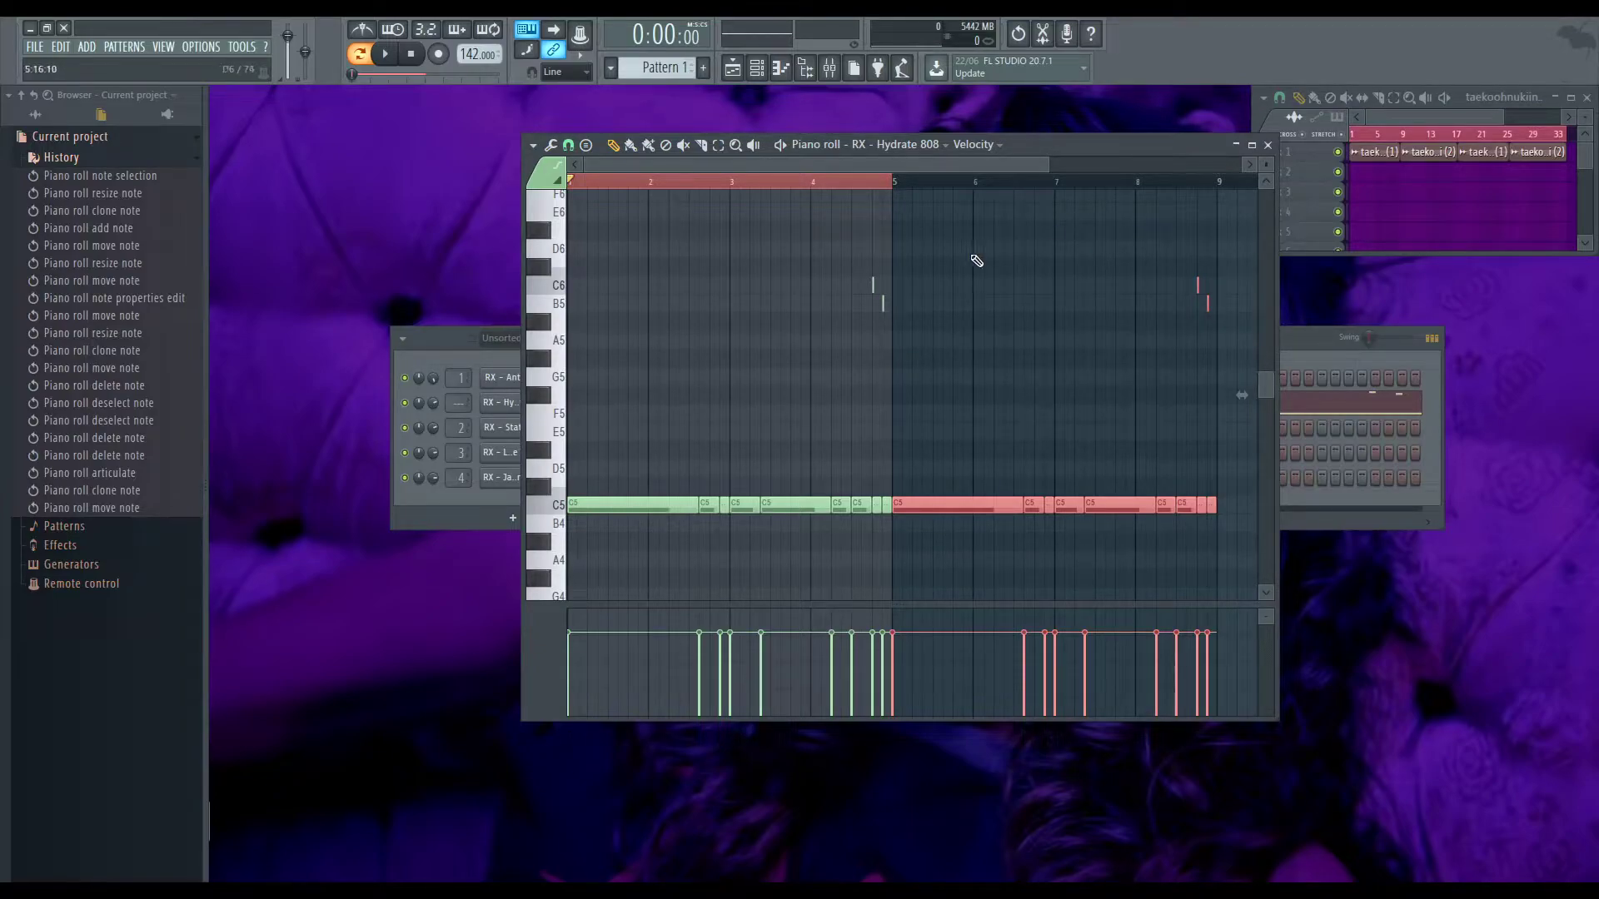
pyautogui.click(440, 523)
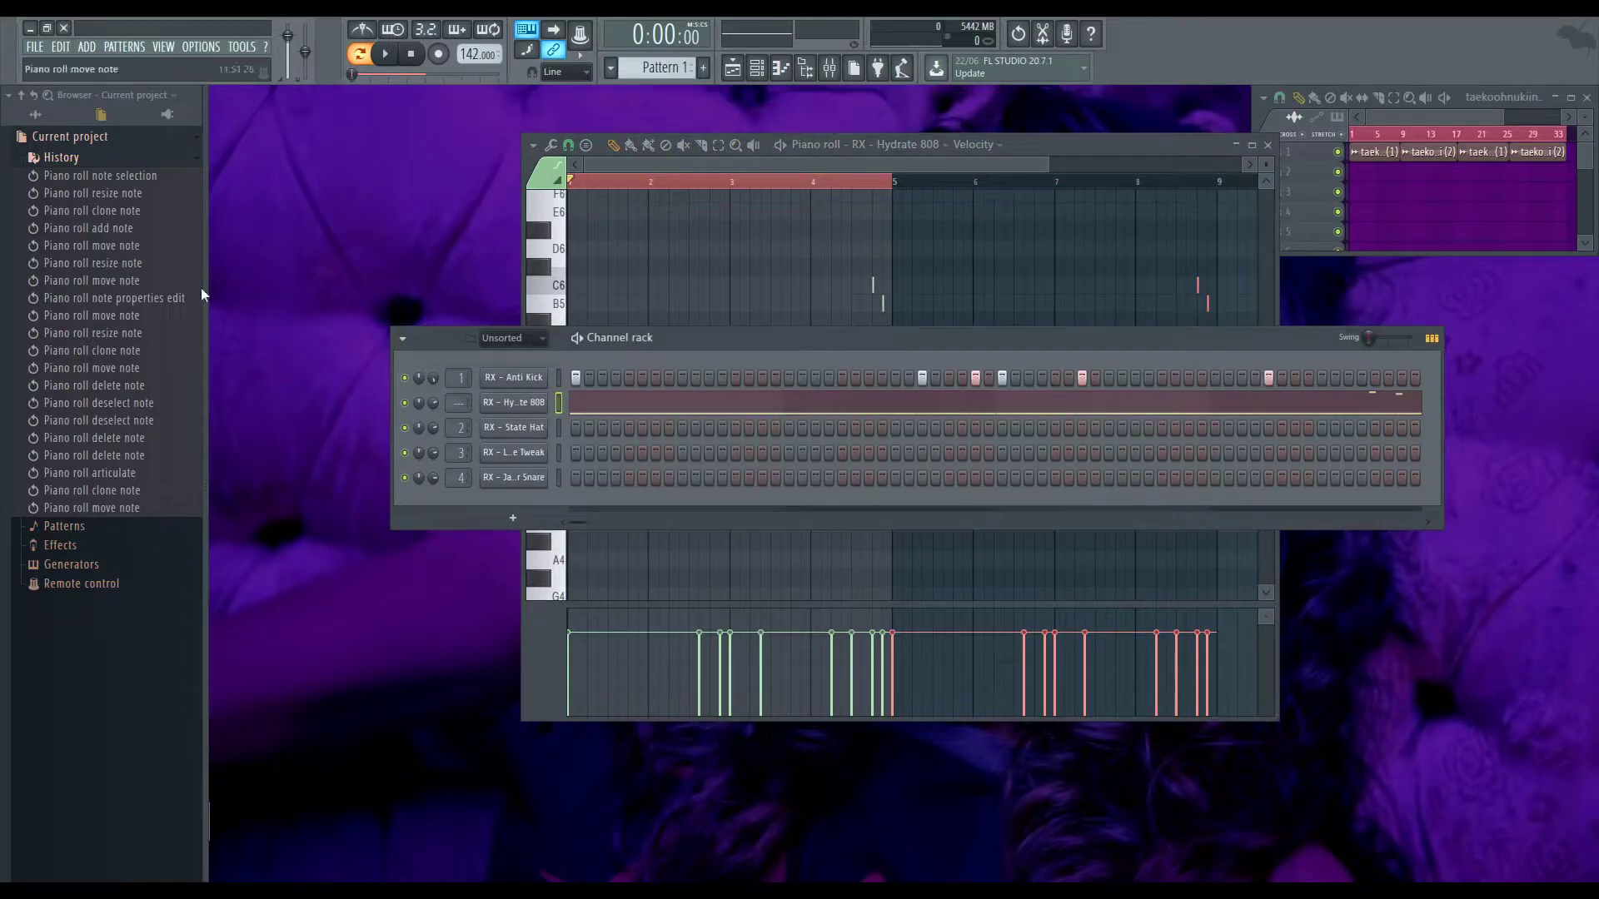
pyautogui.click(138, 161)
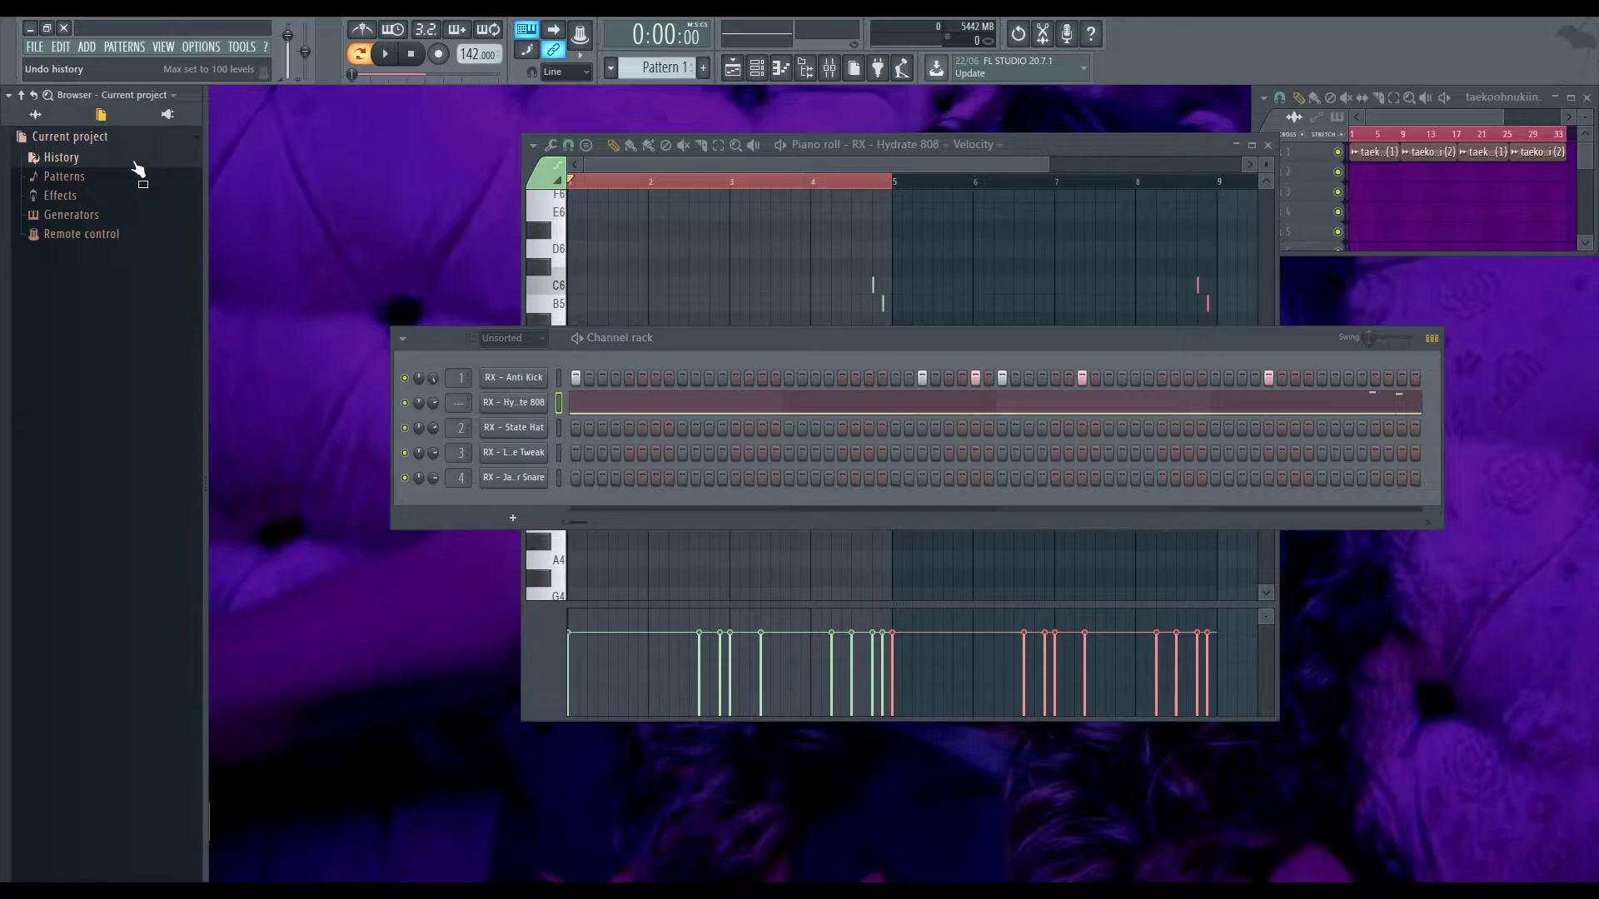
pyautogui.click(939, 167)
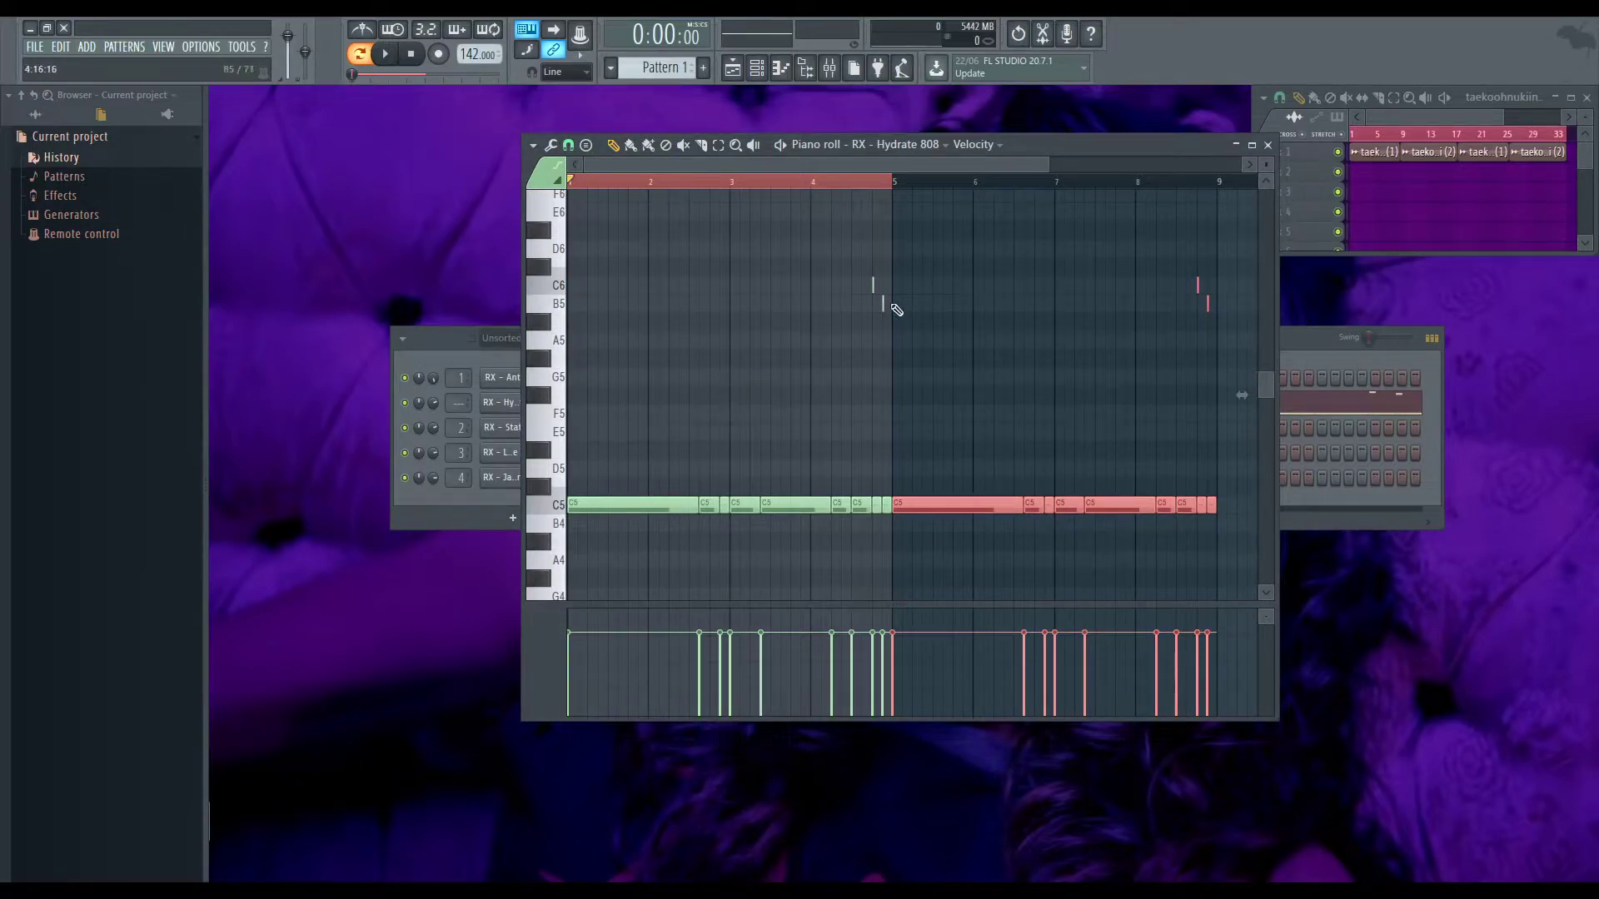
pyautogui.scroll(3, 687, 213)
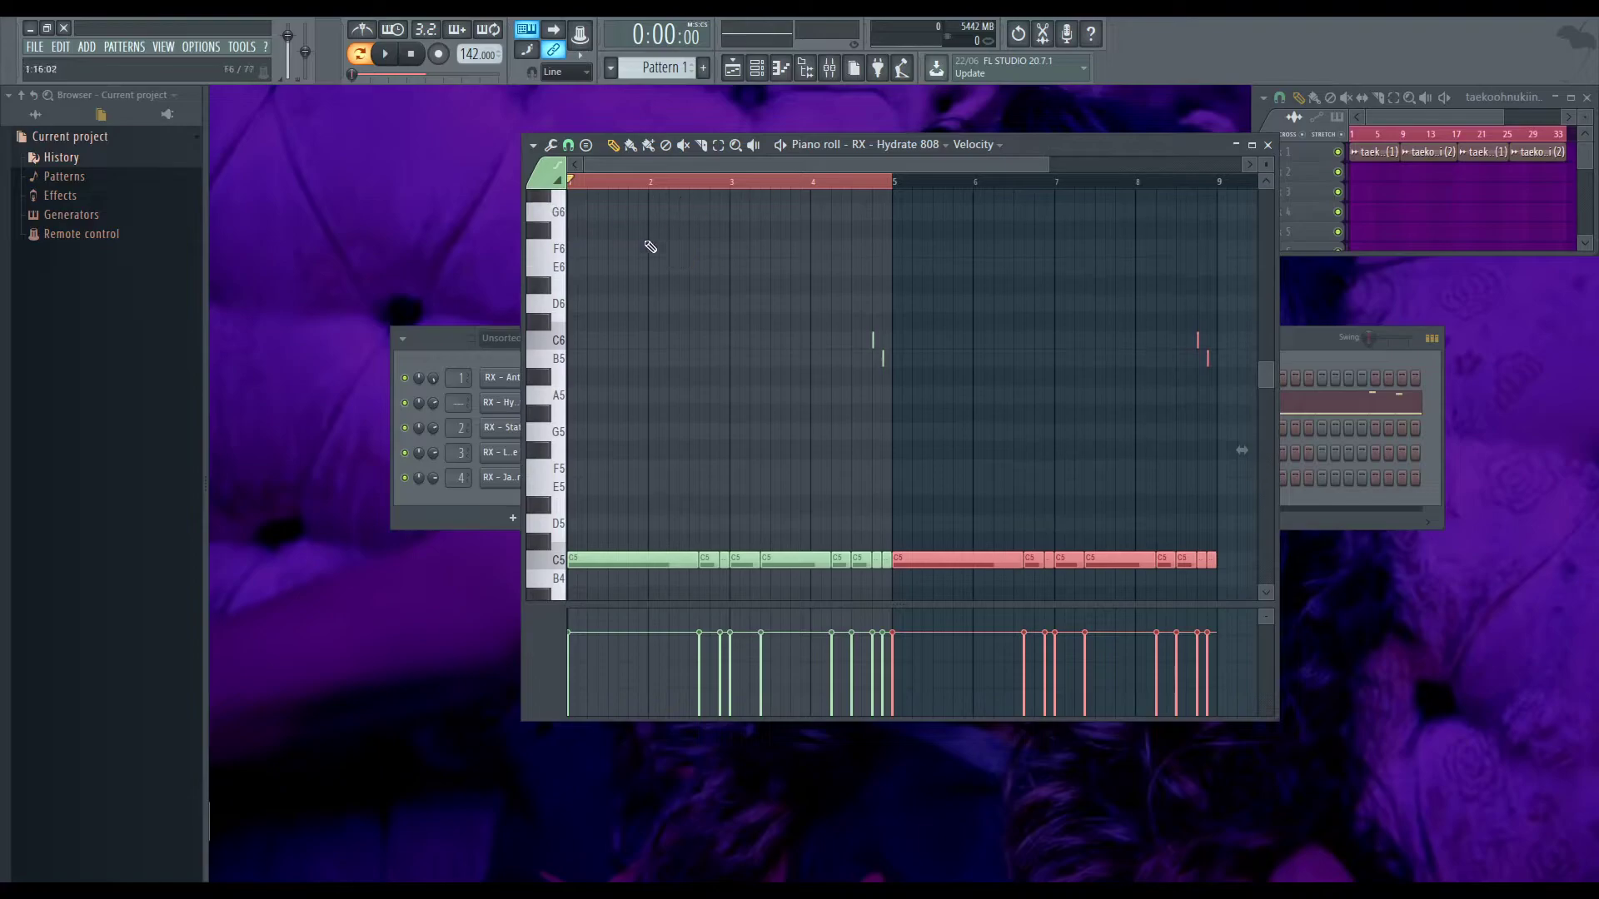
pyautogui.scroll(-3, 722, 341)
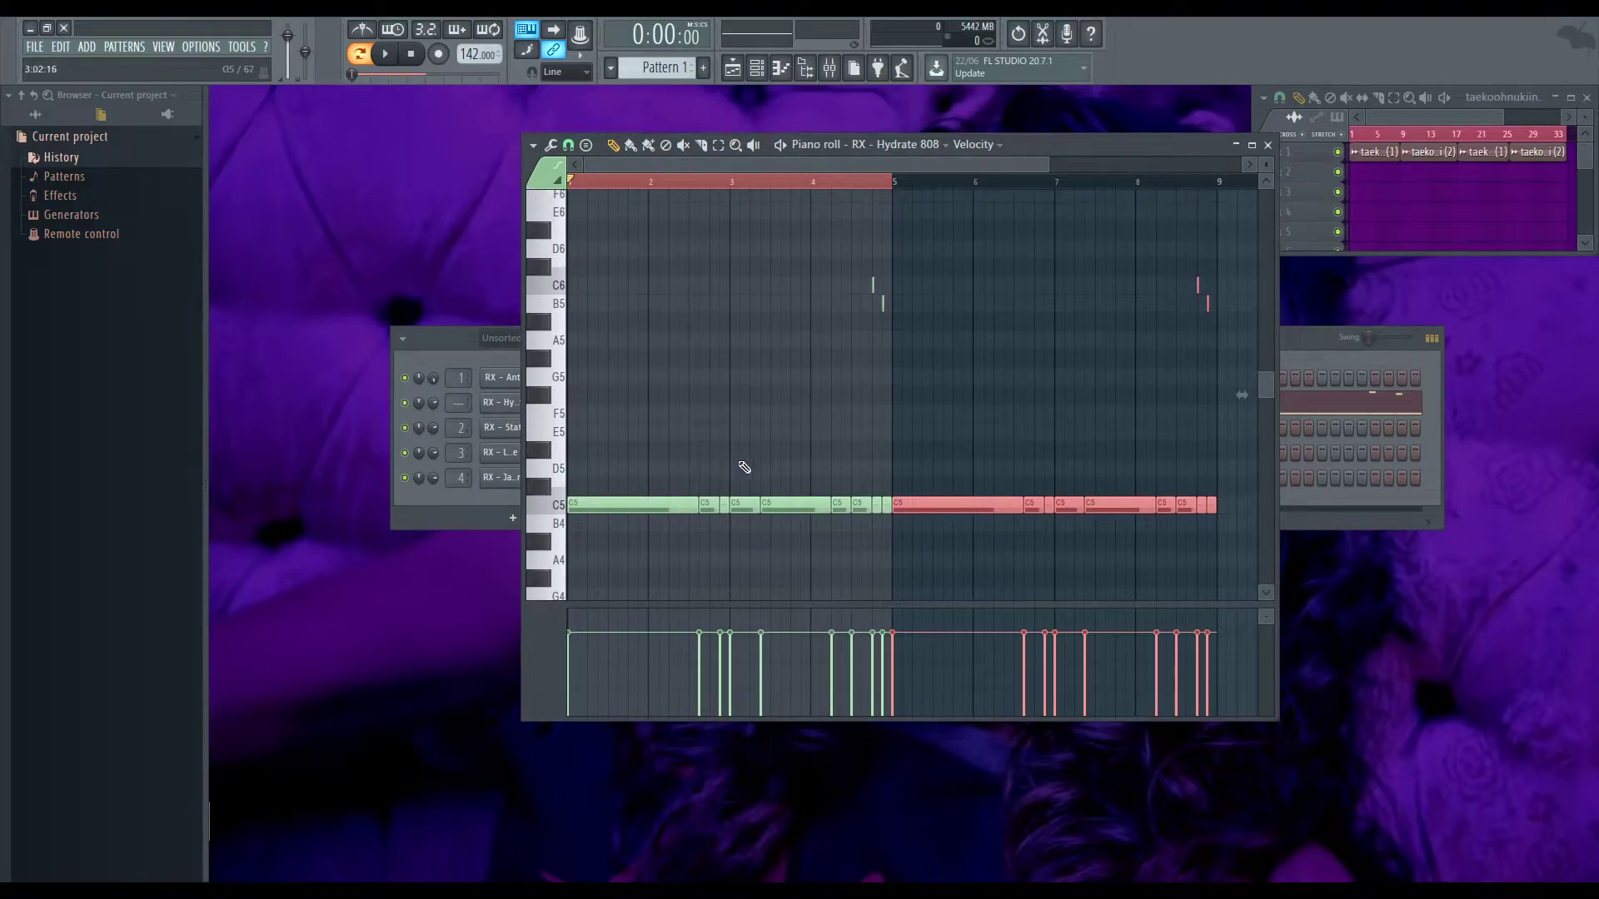
pyautogui.click(62, 157)
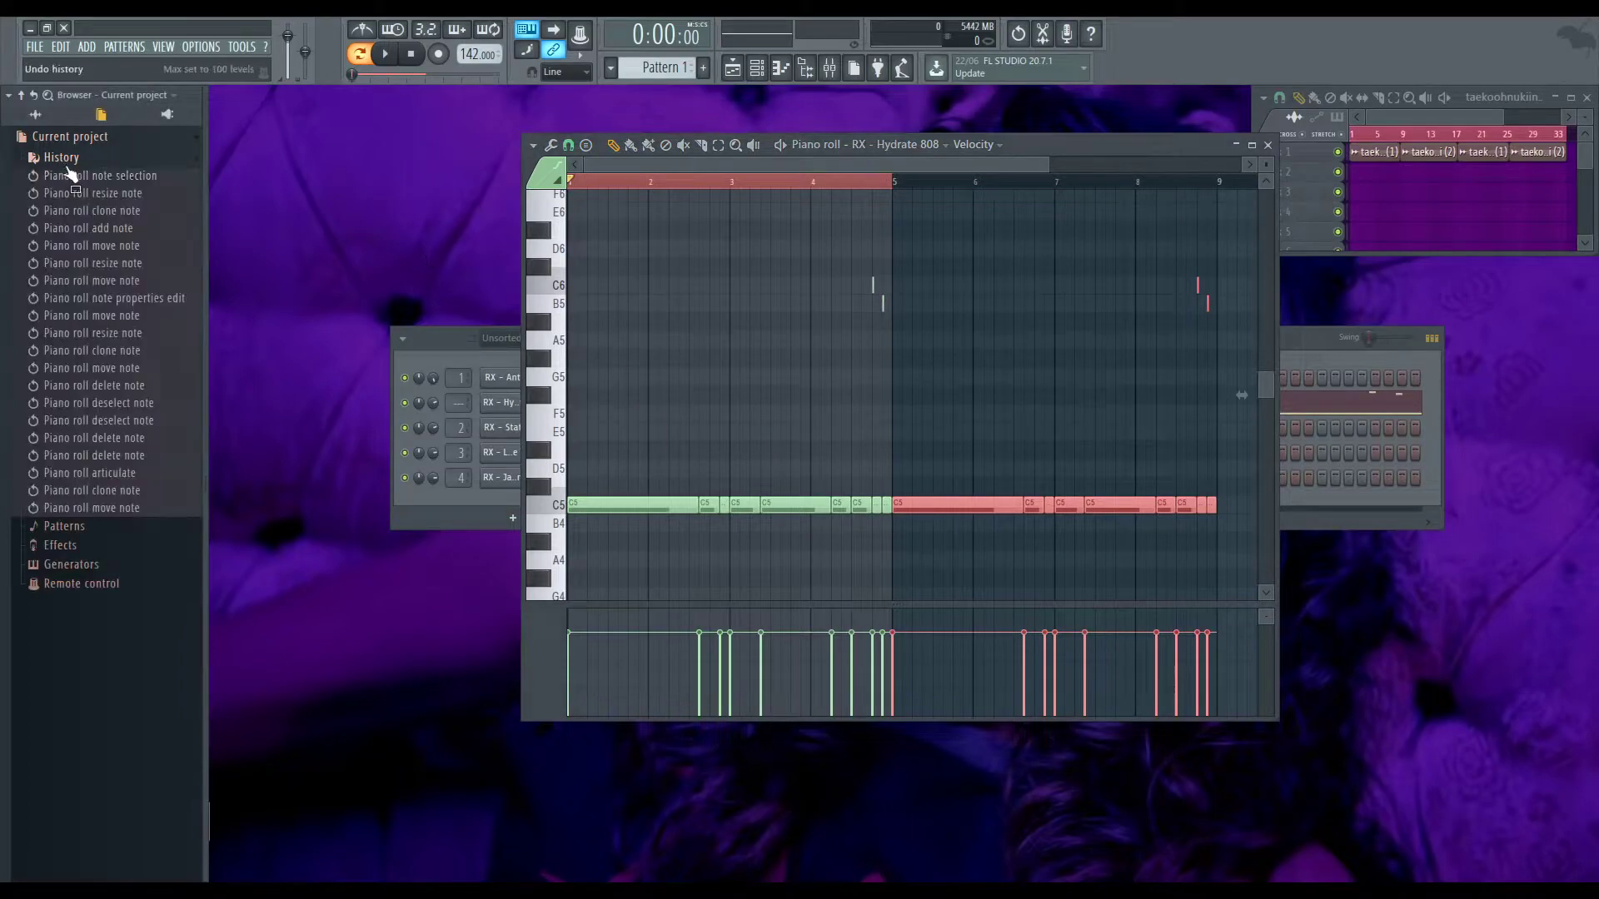
pyautogui.click(83, 525)
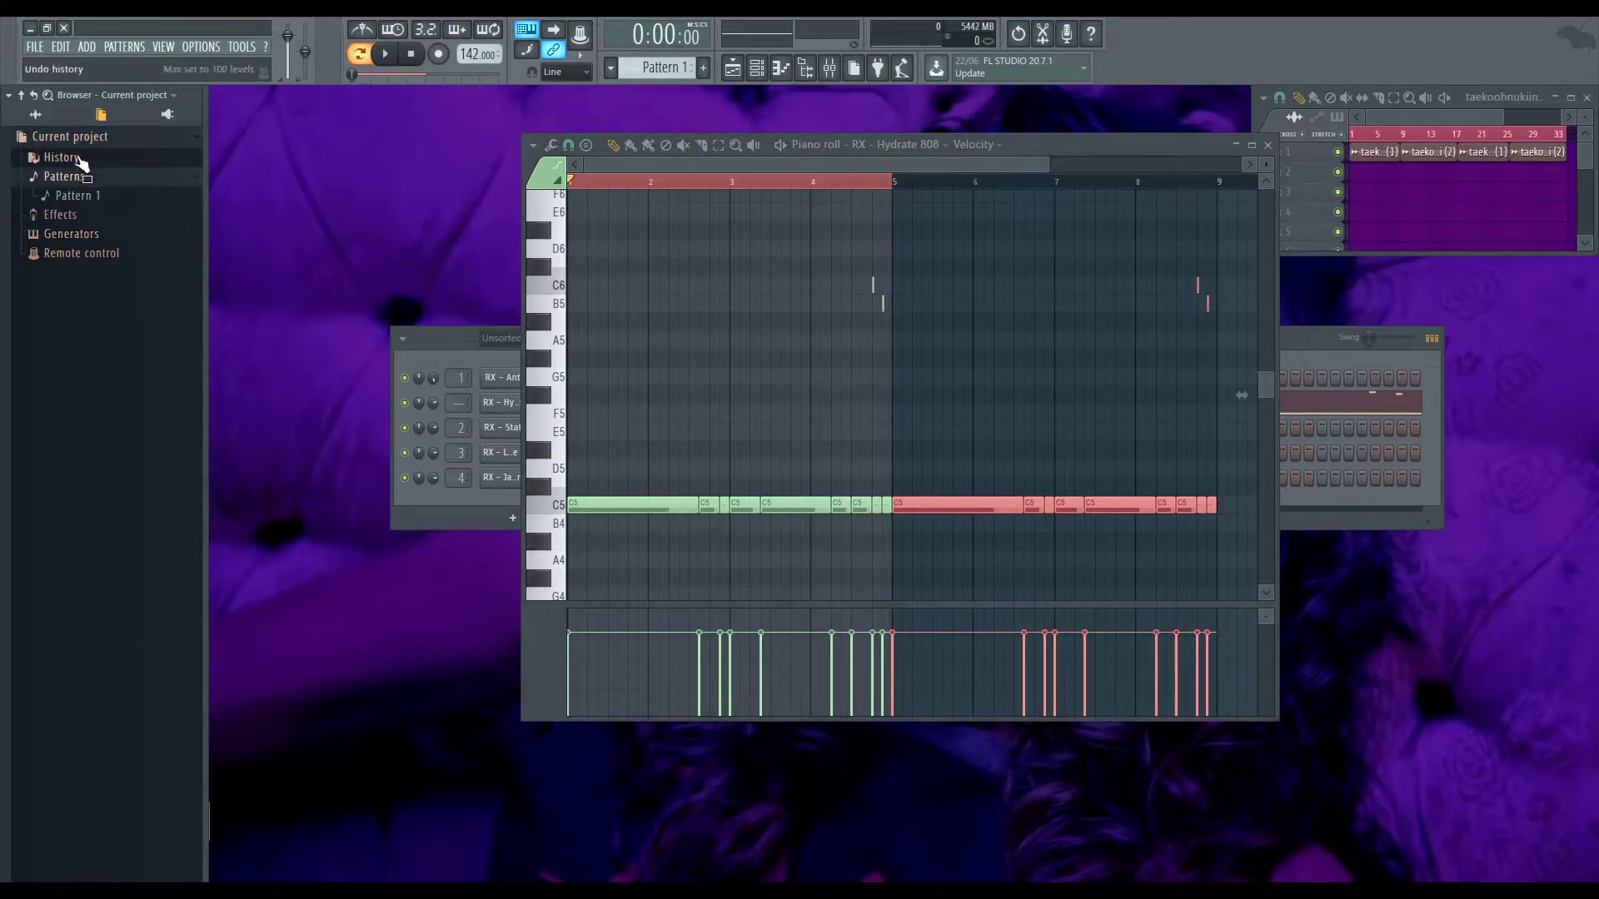
# Load C Harmonic Minor Scale from the Scales folder of the Rxllout - Conquer Drum Kit into a new channel as a scale guide
pyautogui.click(35, 114)
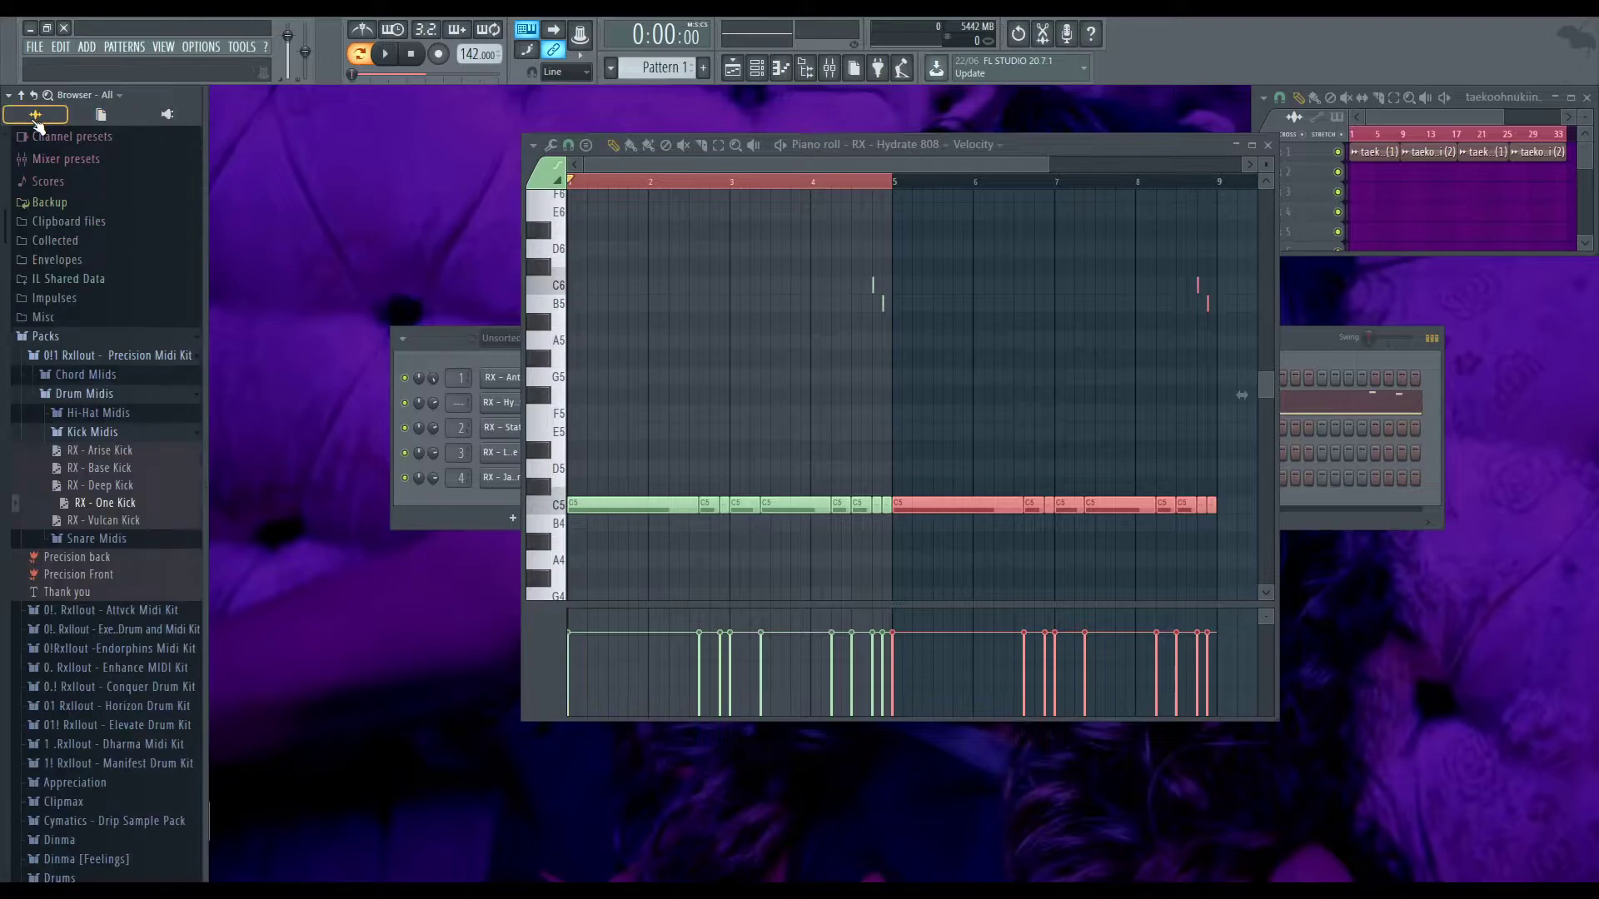
pyautogui.click(114, 372)
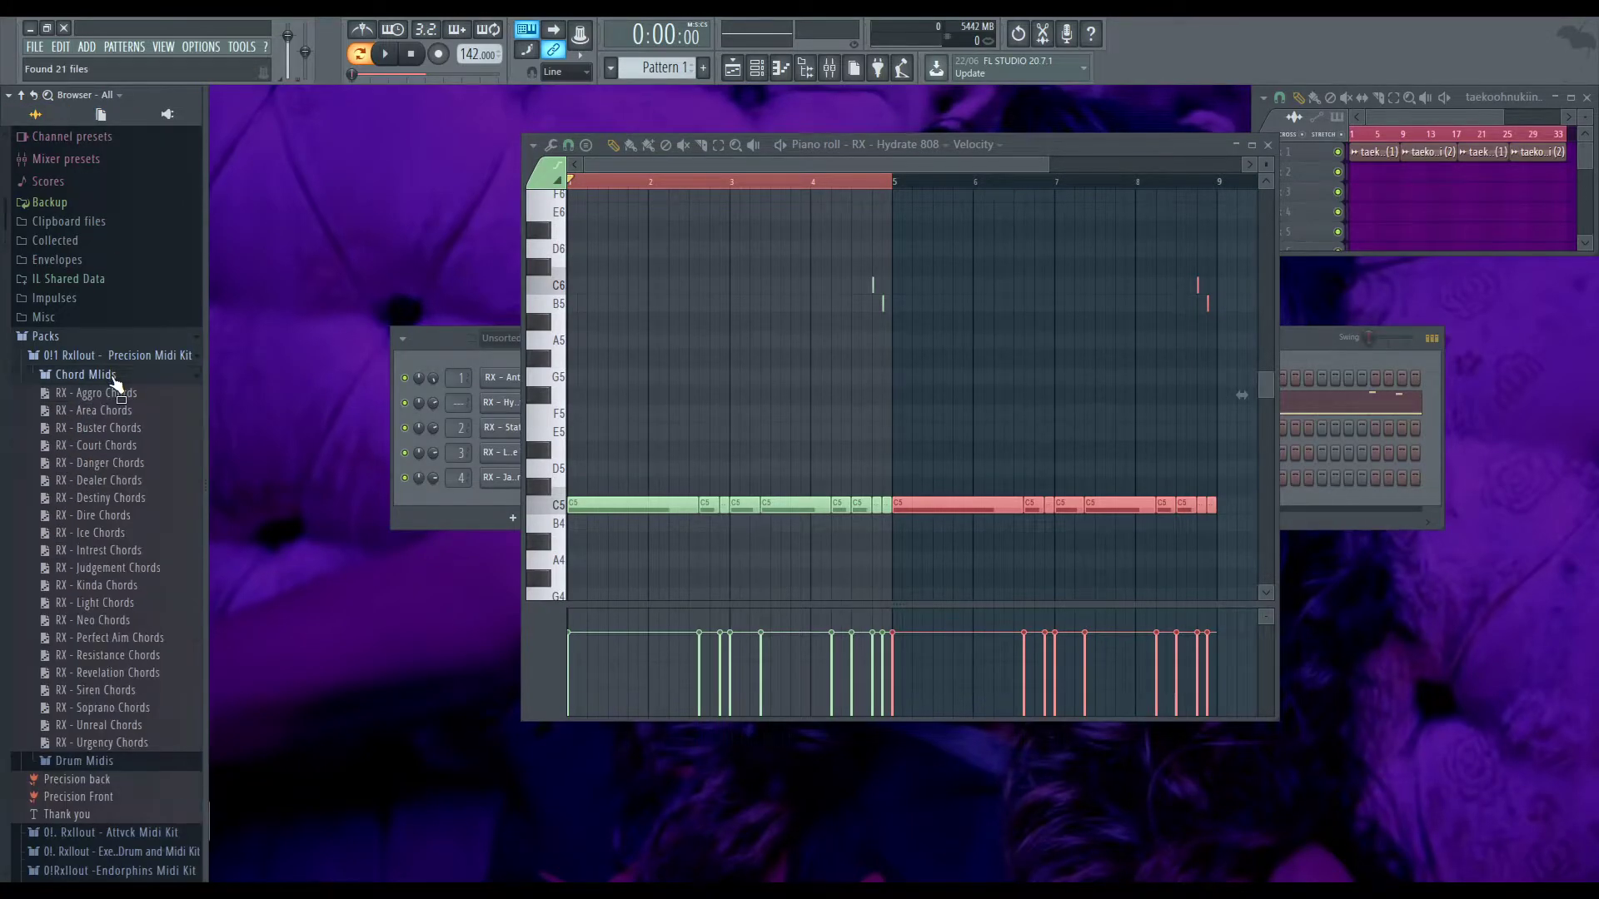
pyautogui.click(116, 370)
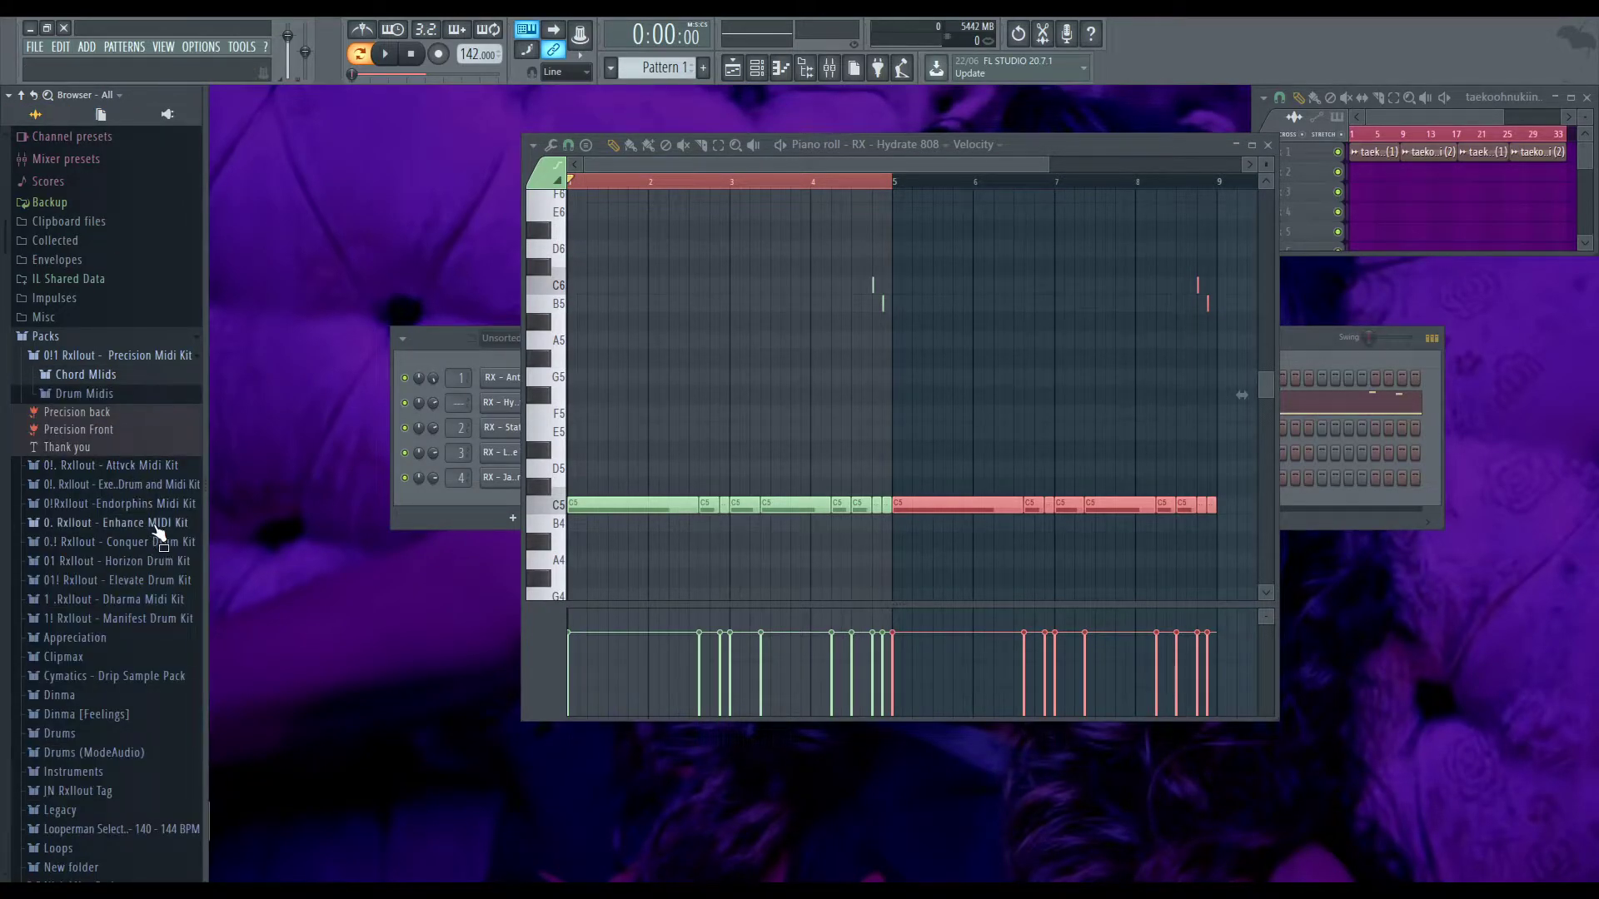
pyautogui.click(154, 539)
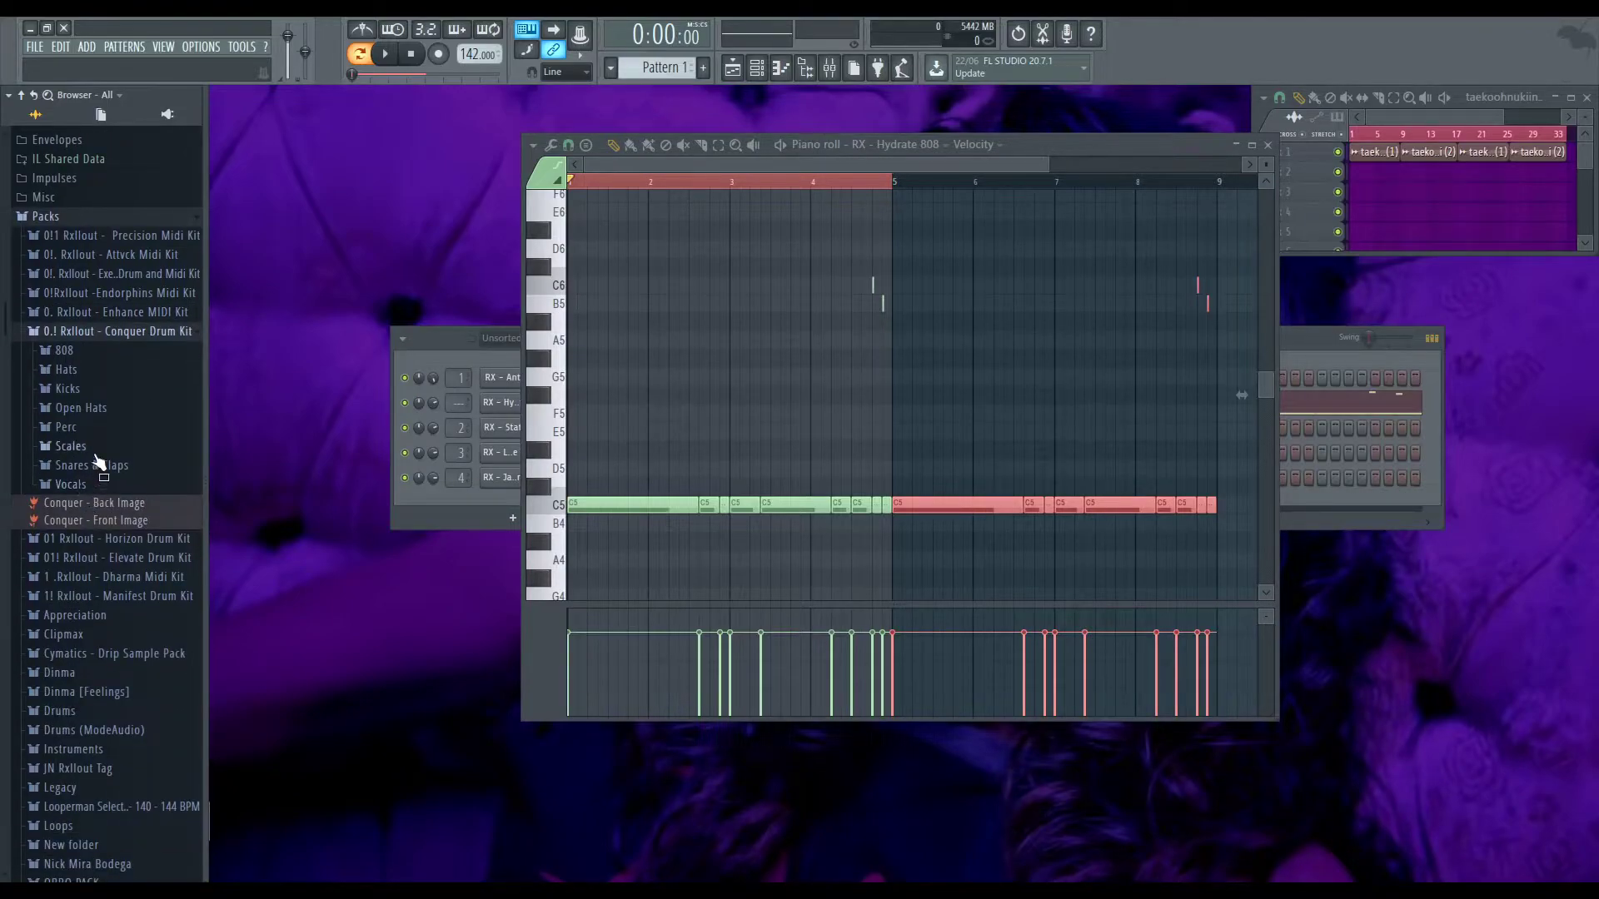
pyautogui.click(70, 447)
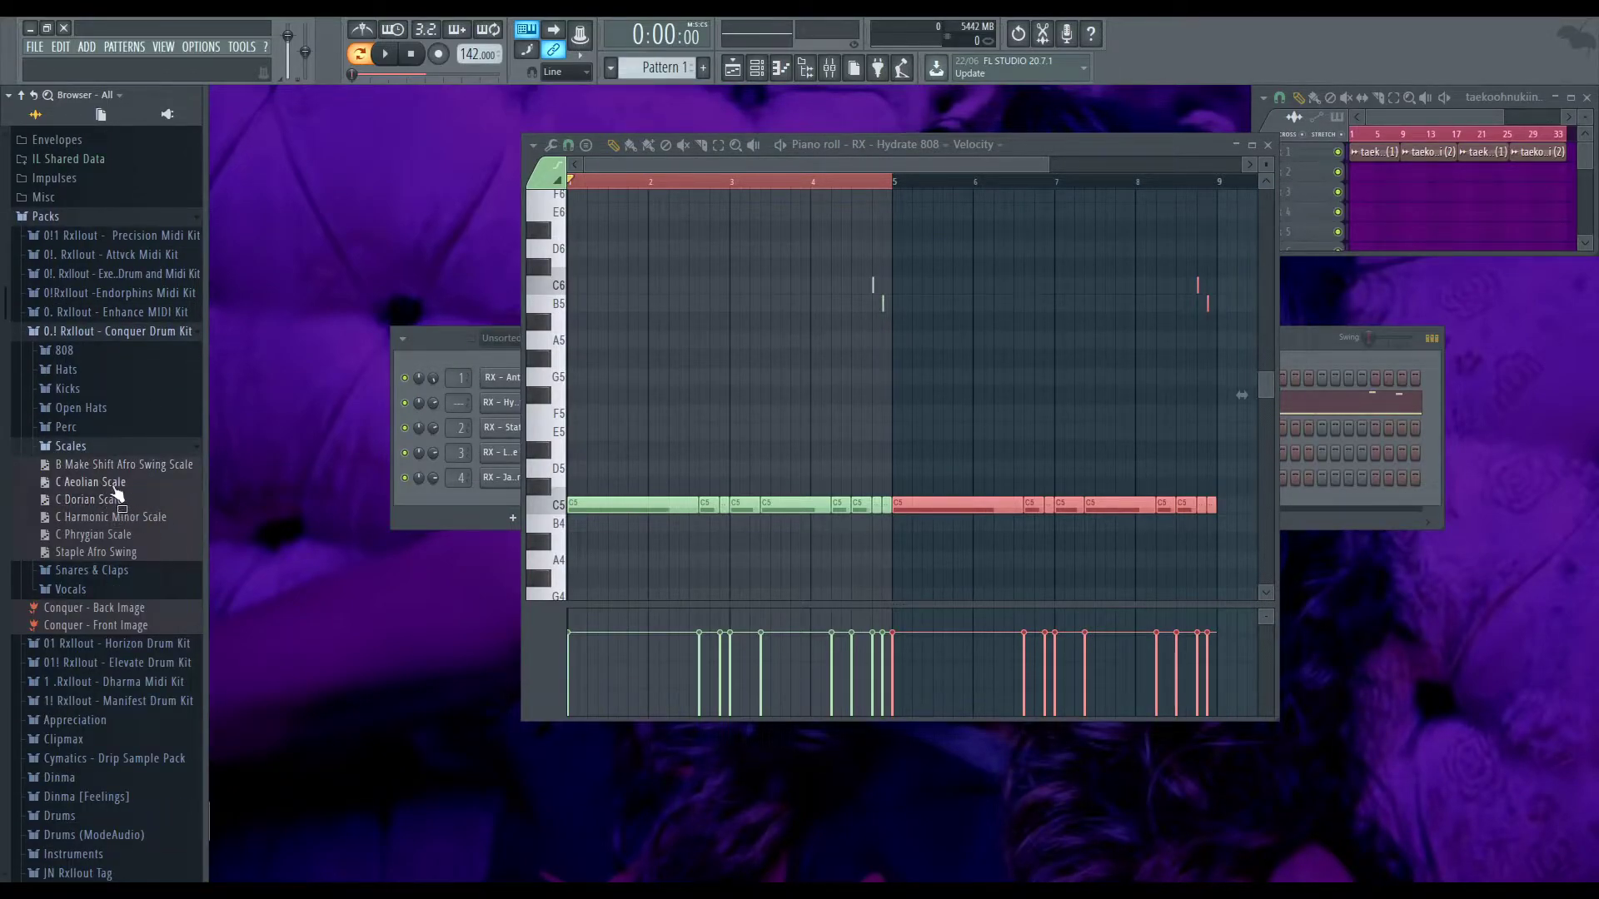
pyautogui.moveTo(112, 517); pyautogui.dragTo(493, 511)
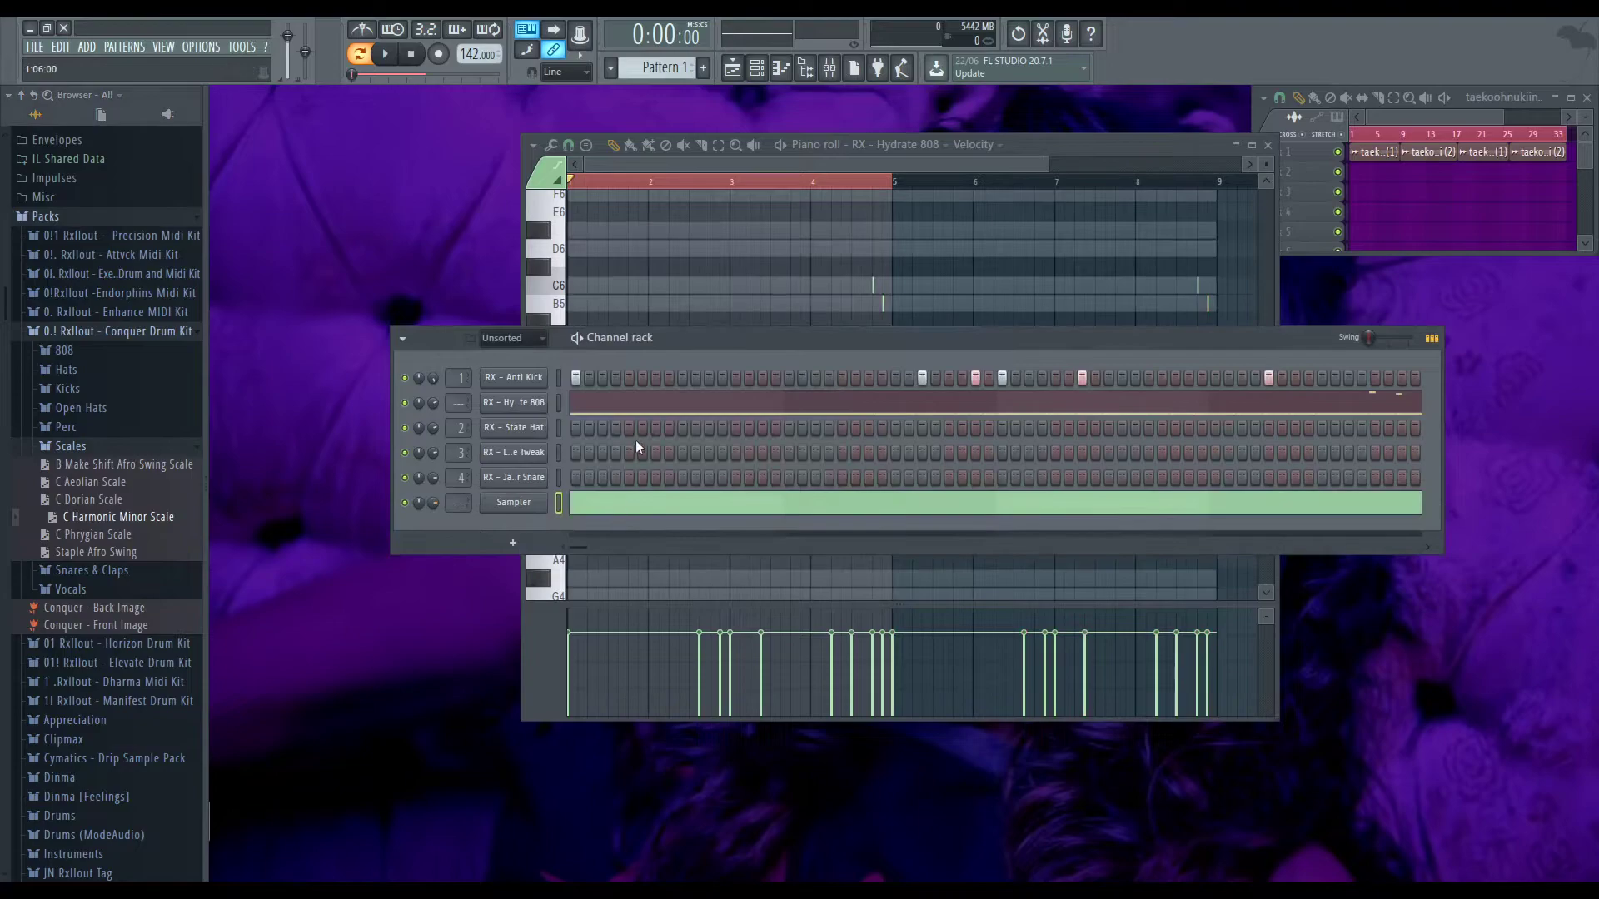
# Deselect the Hydrate 808 notes, raise the C5 note at the start of bar 3 to D5 and the following long note to D#5
pyautogui.click(717, 269)
pyautogui.rightClick(718, 276)
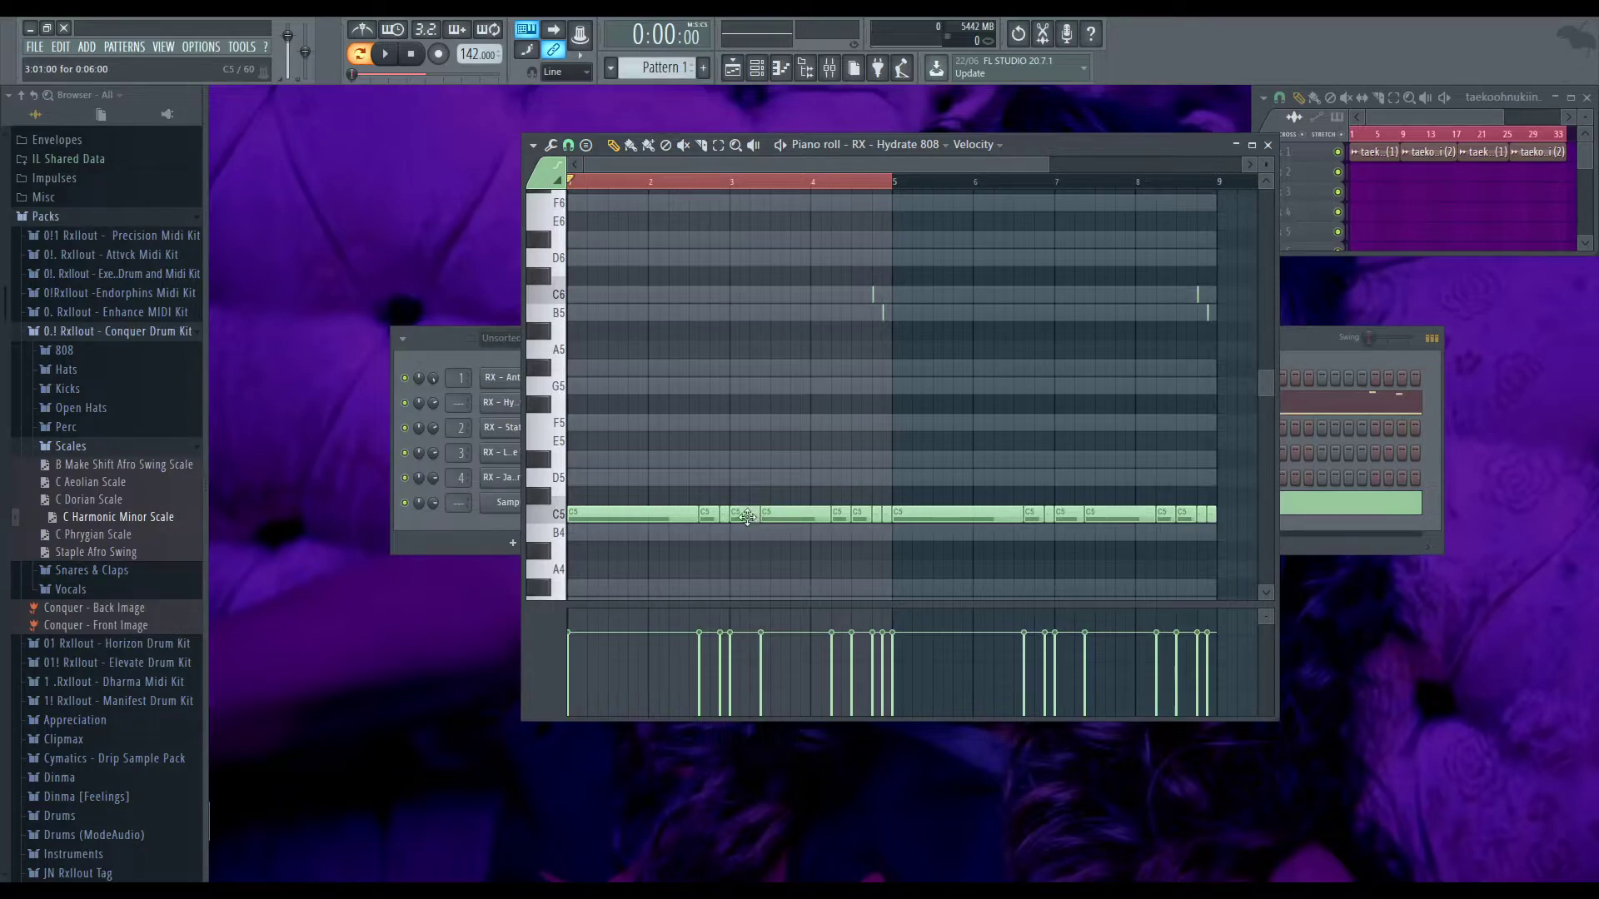
pyautogui.moveTo(736, 512); pyautogui.dragTo(769, 458)
pyautogui.scroll(2, 762, 467)
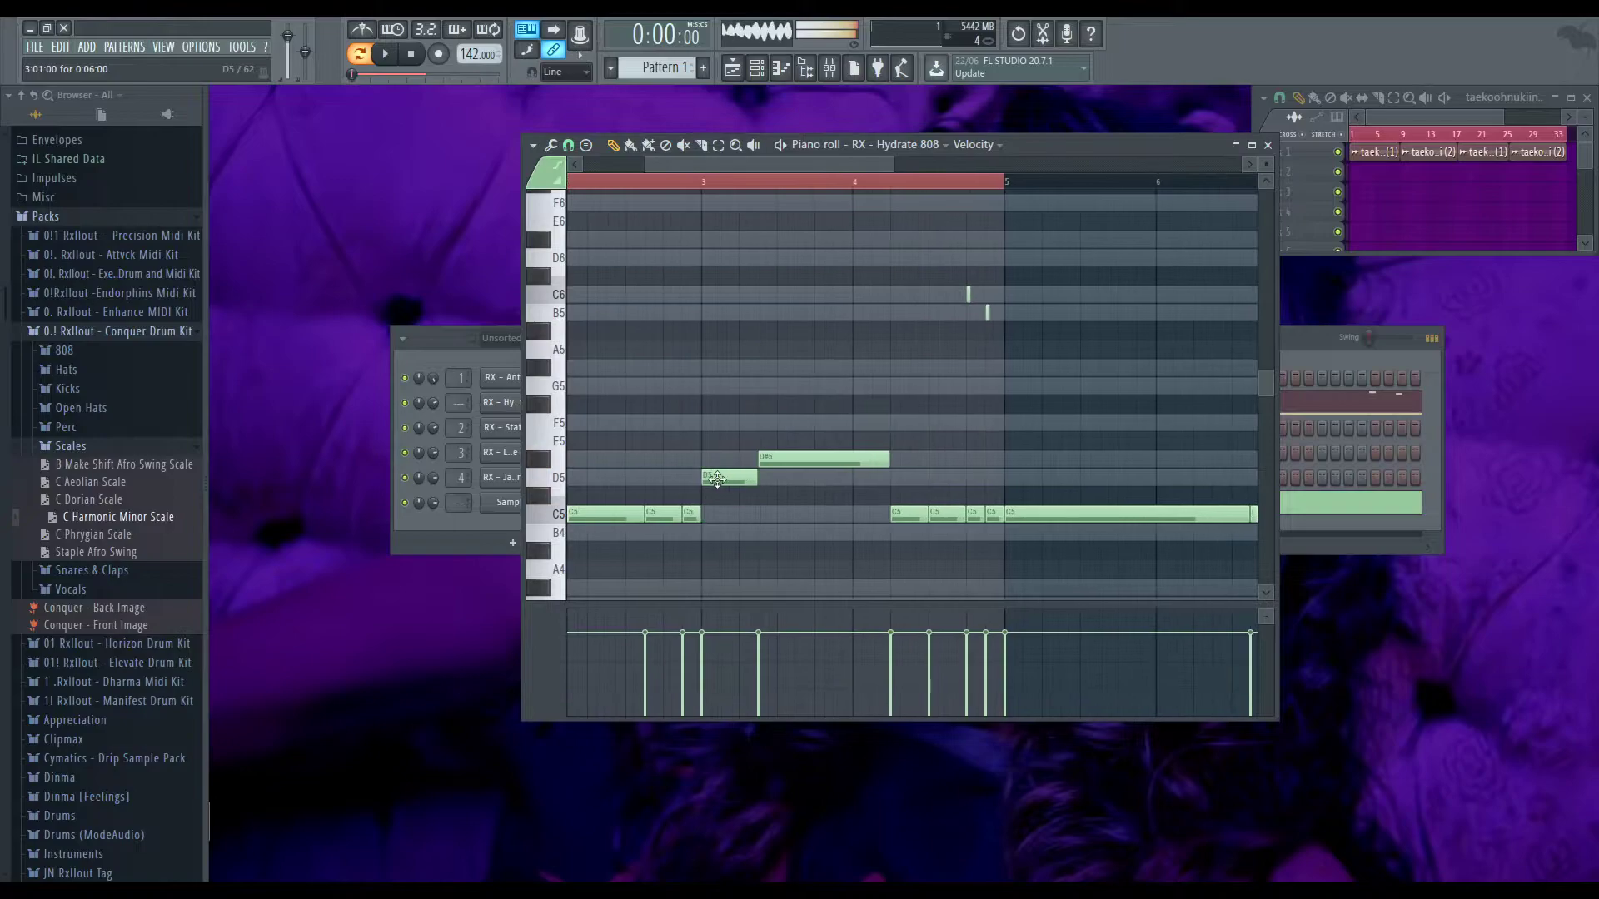
# Select the D#5 note in bar 3 for checking, and play the pattern from bar 2 to hear the D5 and D#5 change
pyautogui.click(820, 459)
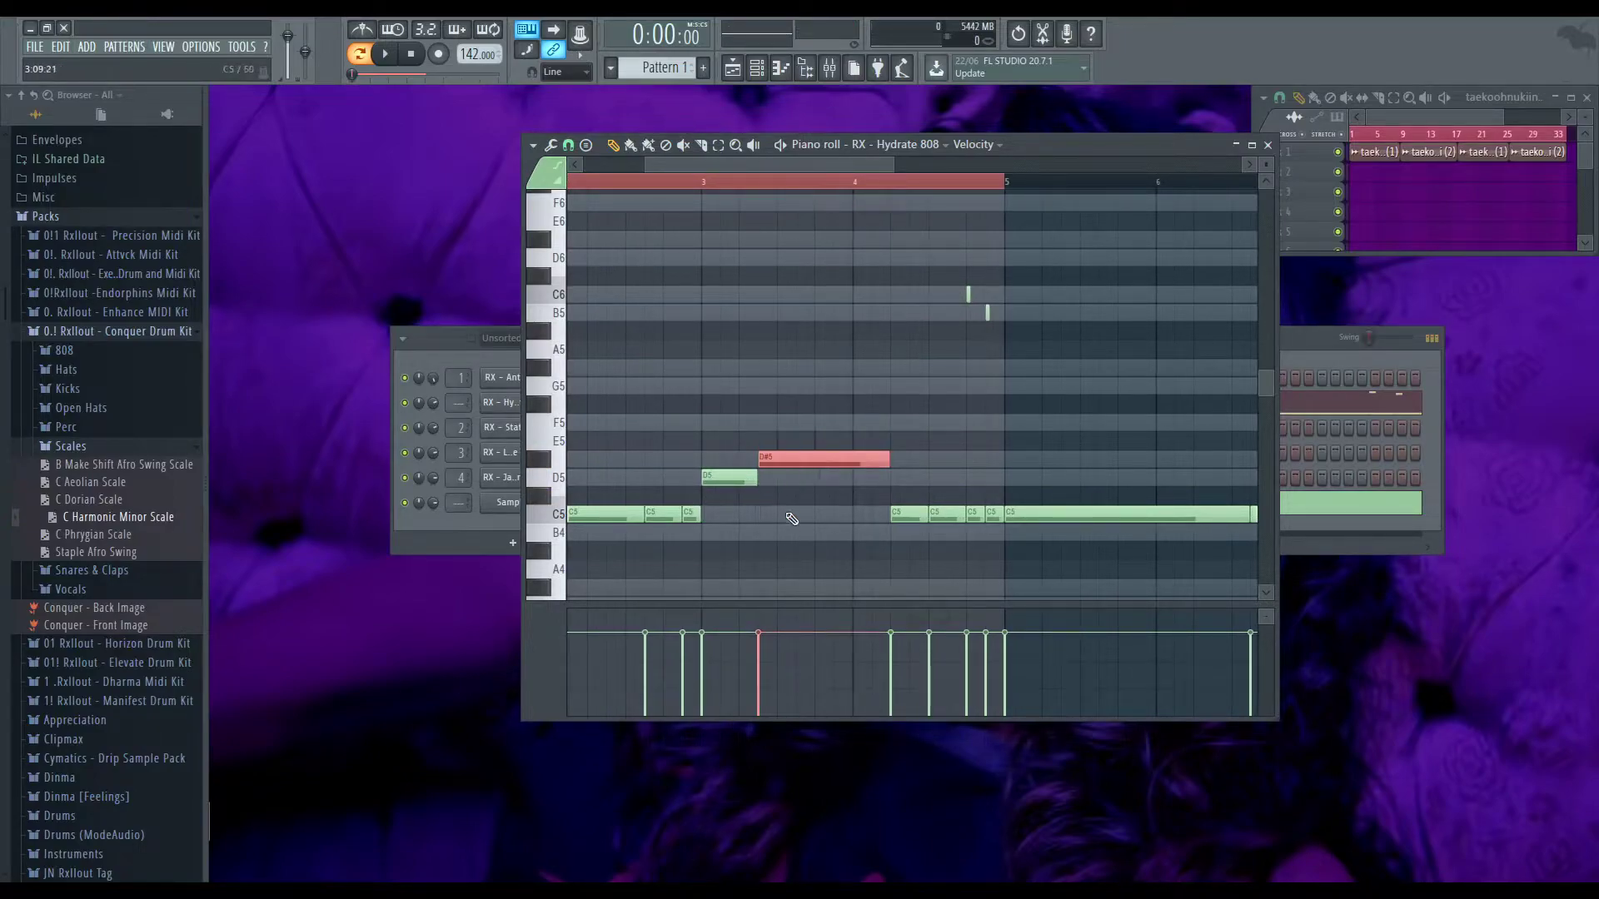
pyautogui.scroll(-3, 796, 454)
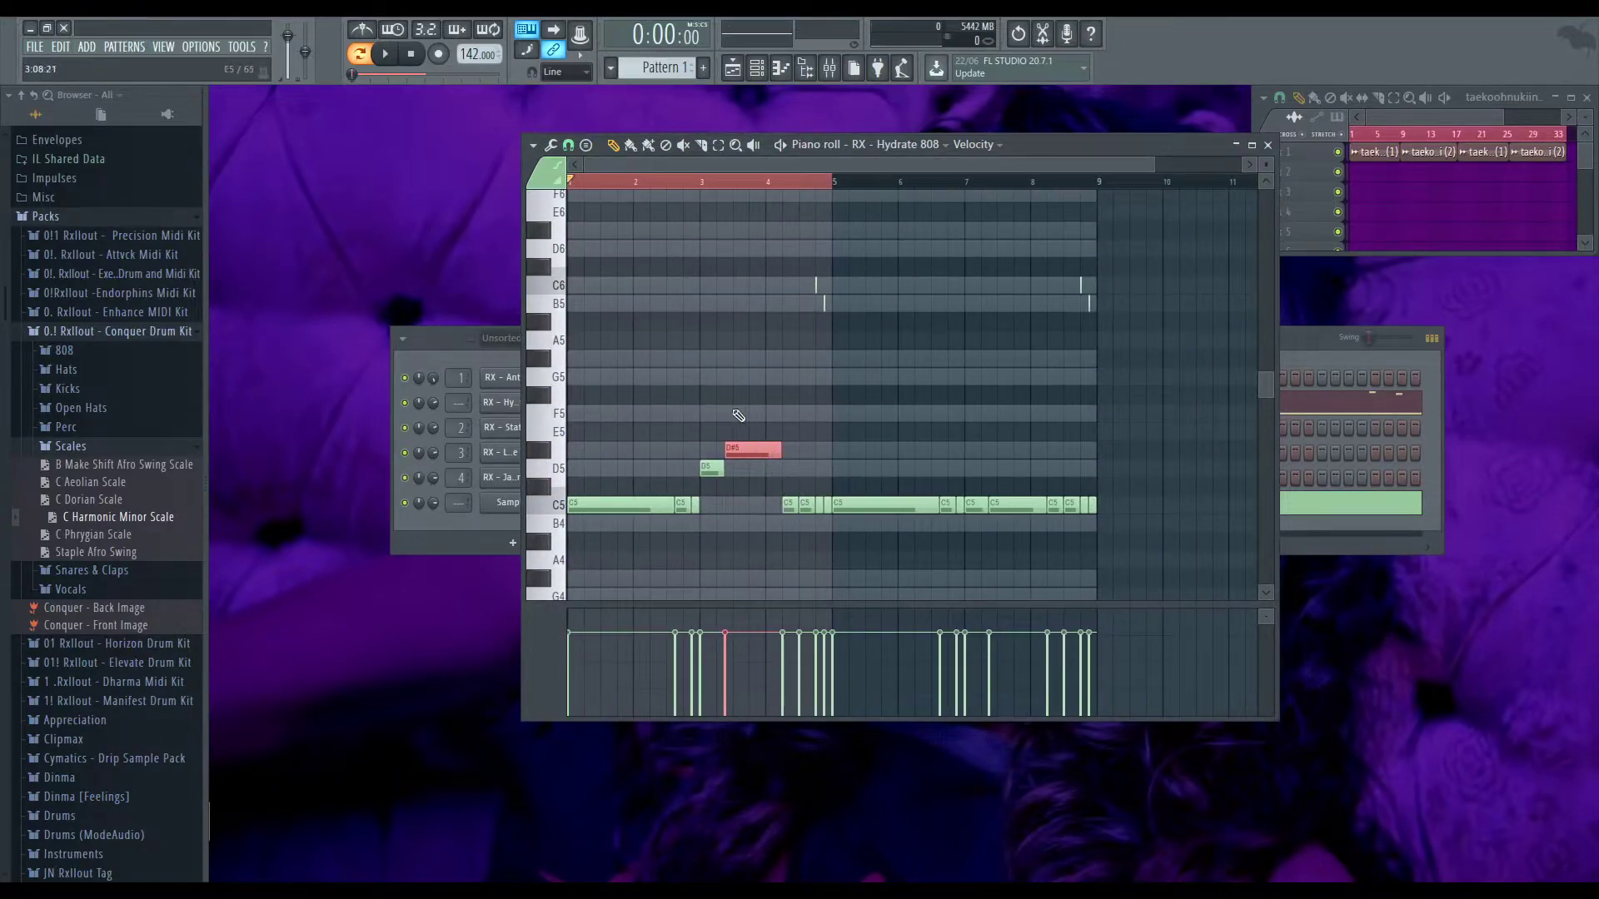
pyautogui.hotkey('ctrl', 'd')
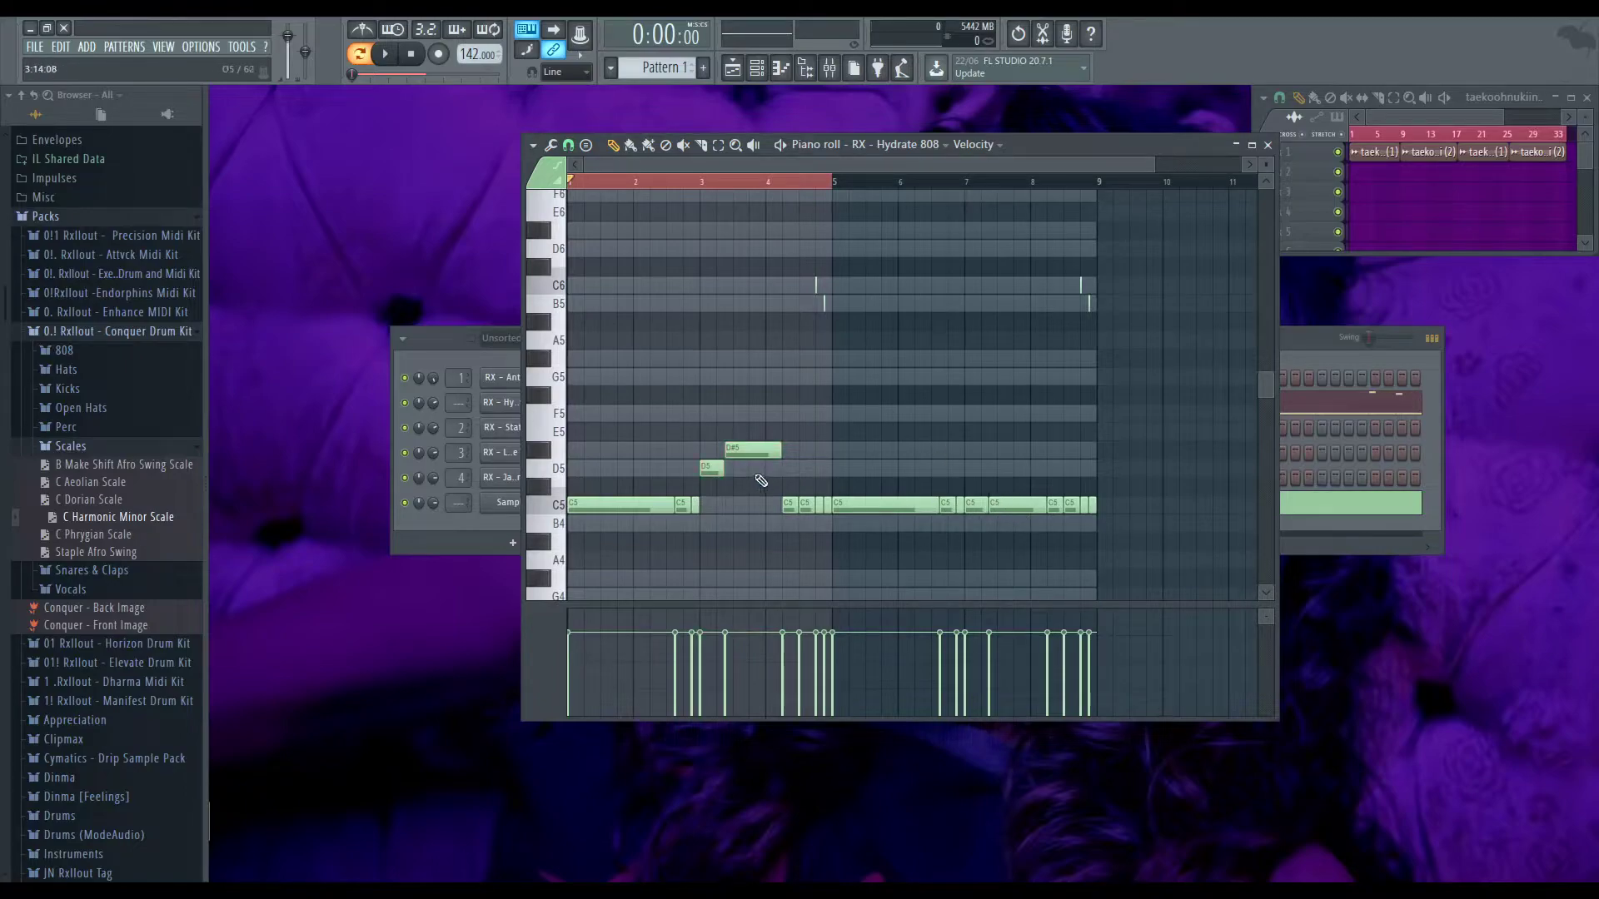
pyautogui.press('space')
pyautogui.press('space')
pyautogui.keyDown('ctrl'); pyautogui.click(737, 451); pyautogui.keyUp('ctrl')
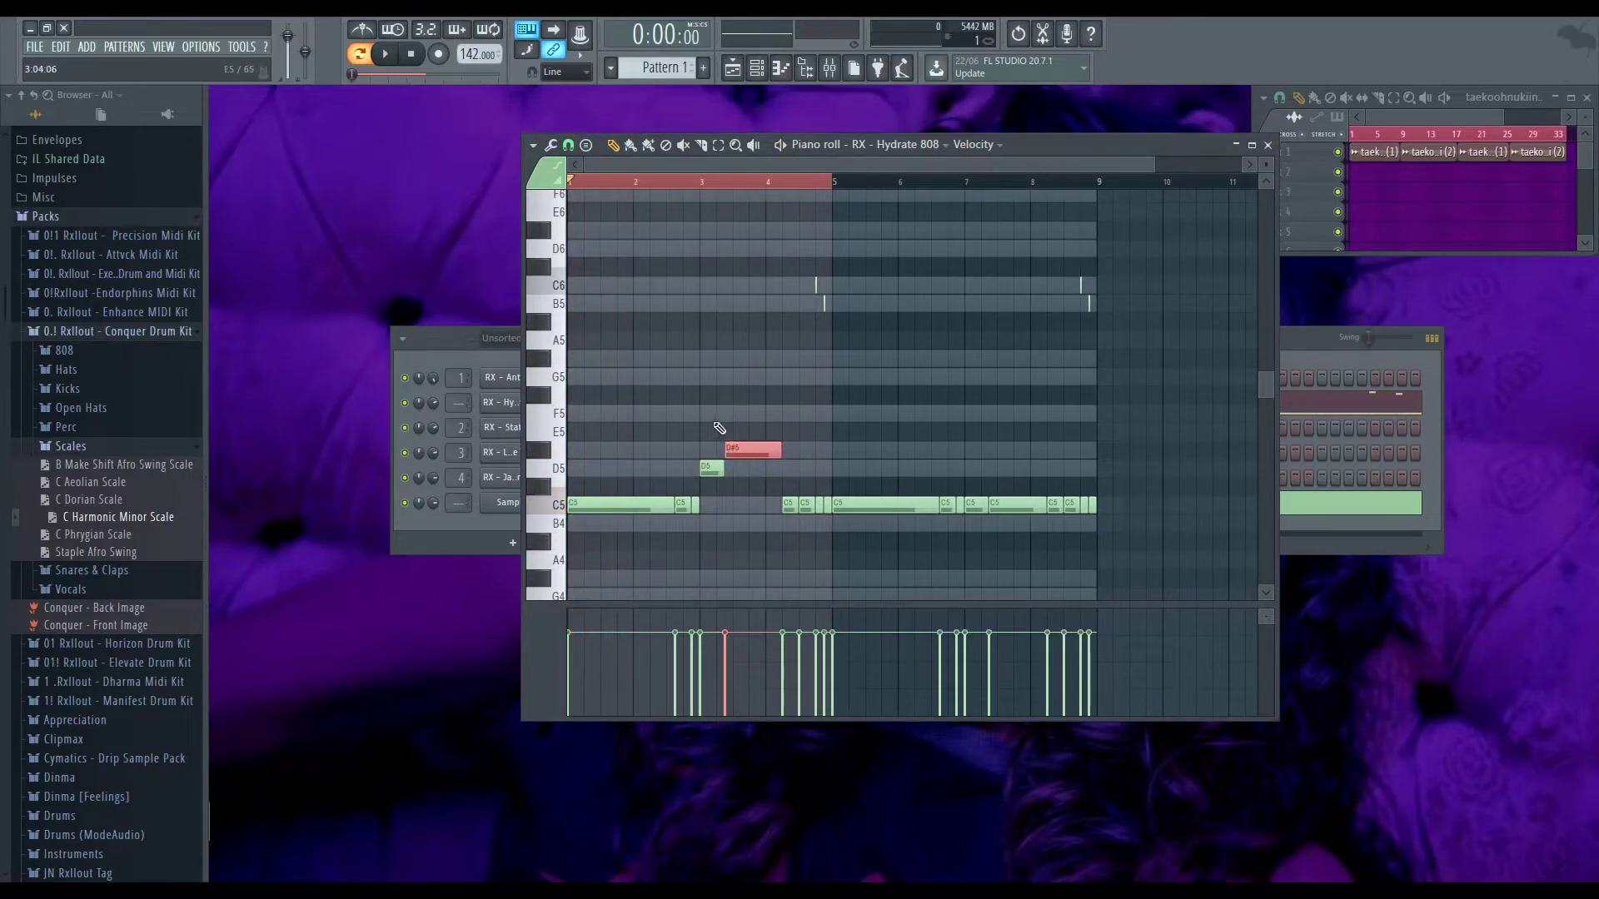
pyautogui.press('space')
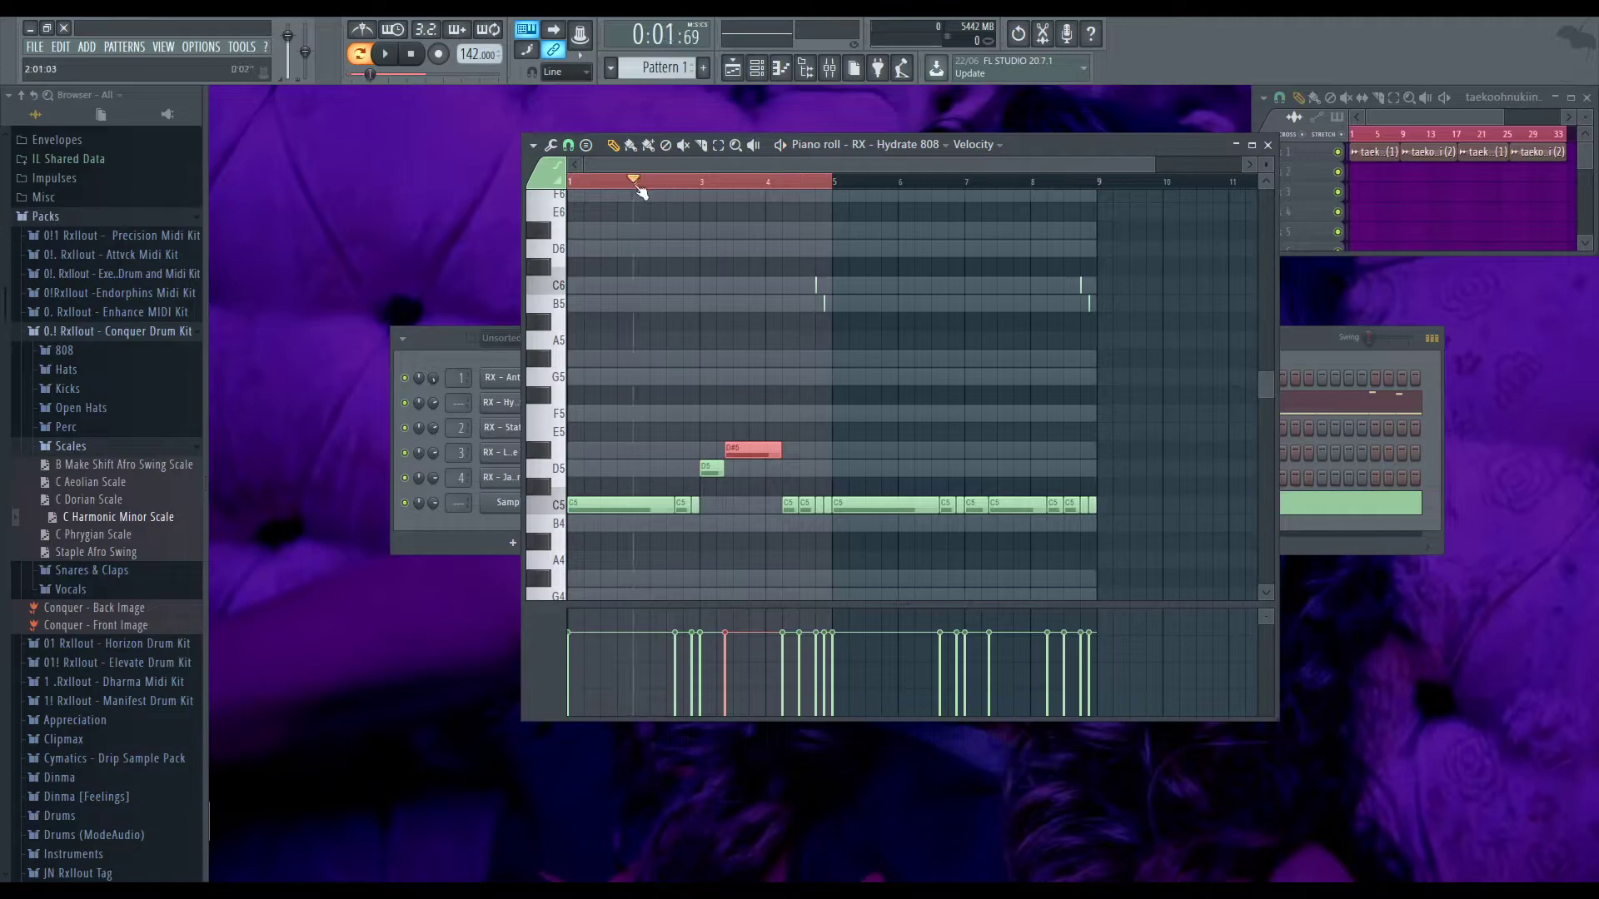
pyautogui.click(753, 560)
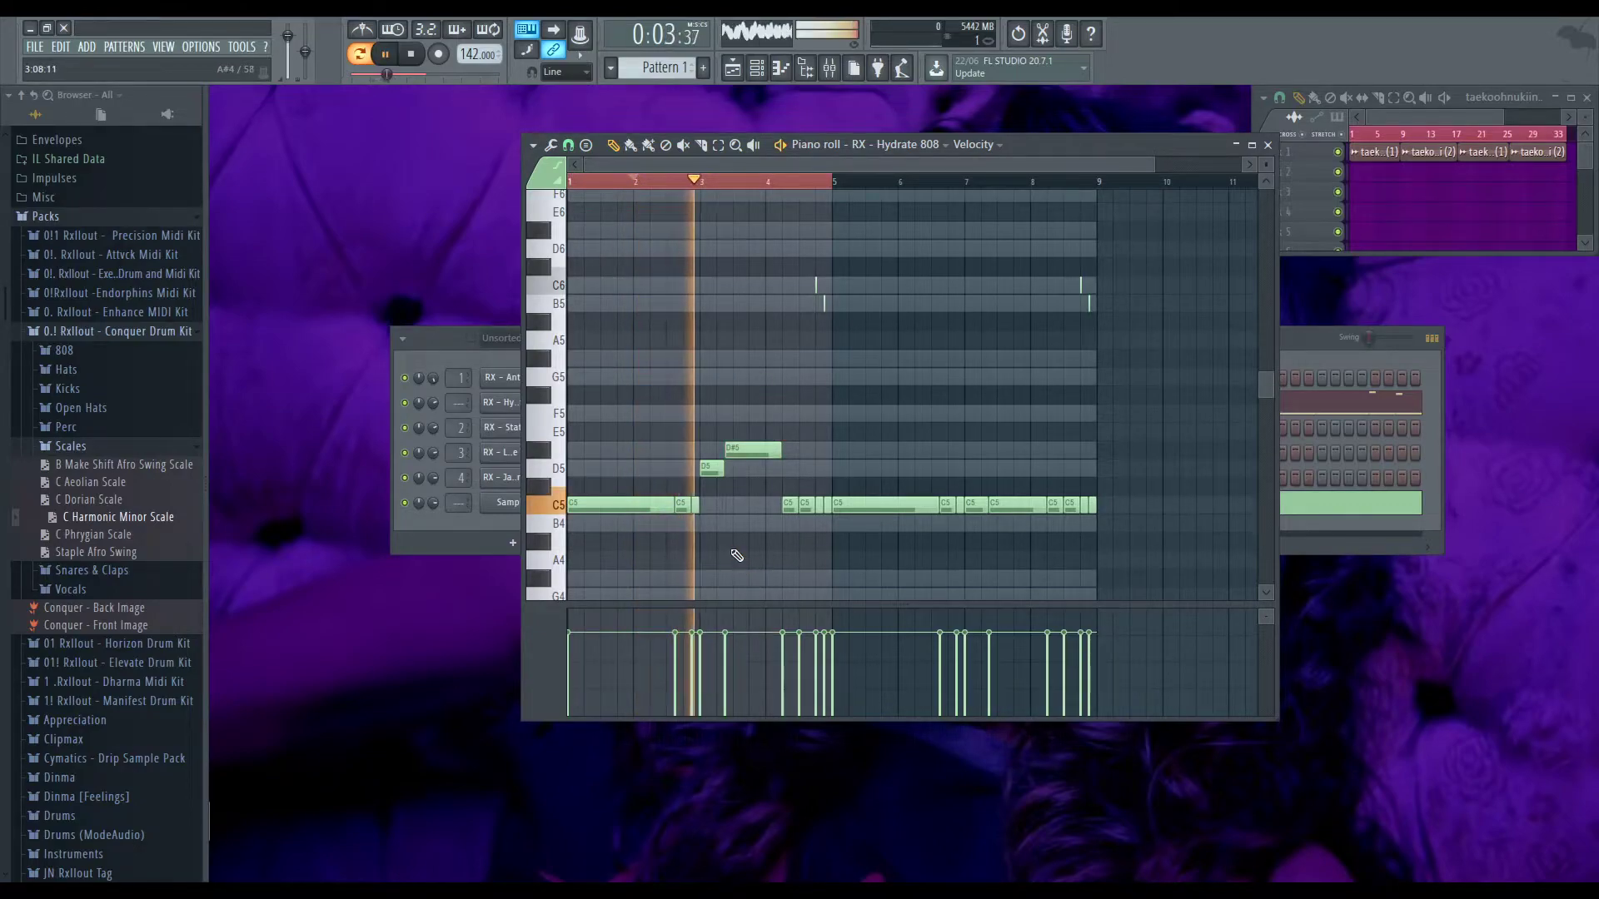
# Shorten the D#5 note to 10 steps, fill the gap at the start of bar 4 with a 4-step D5 note, and audition it
pyautogui.press('space')
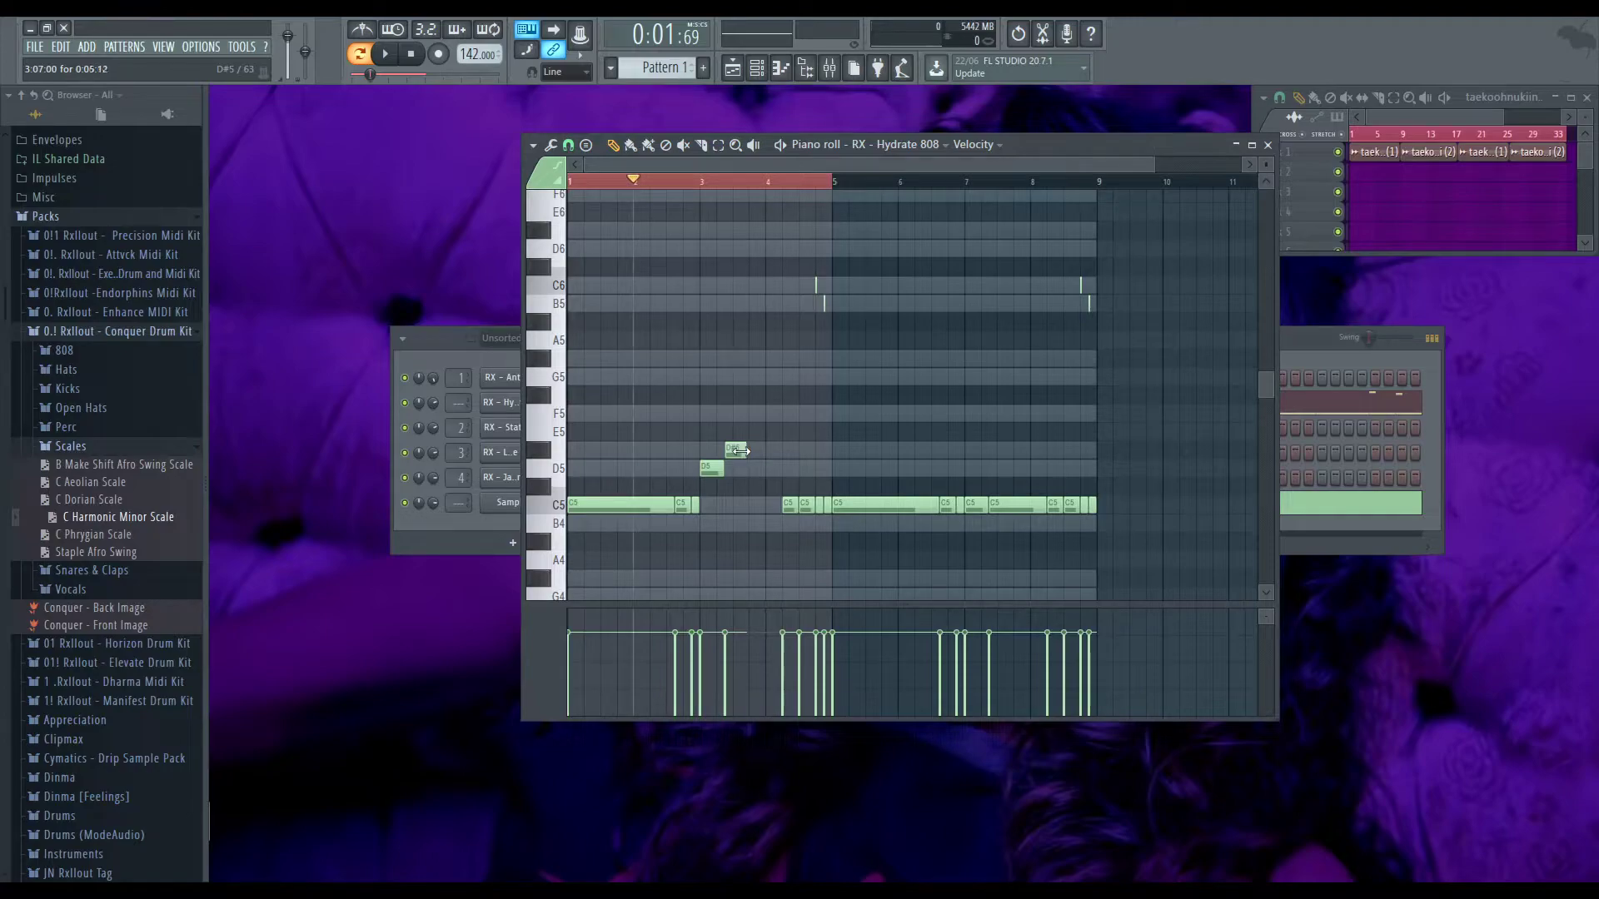
pyautogui.click(770, 468)
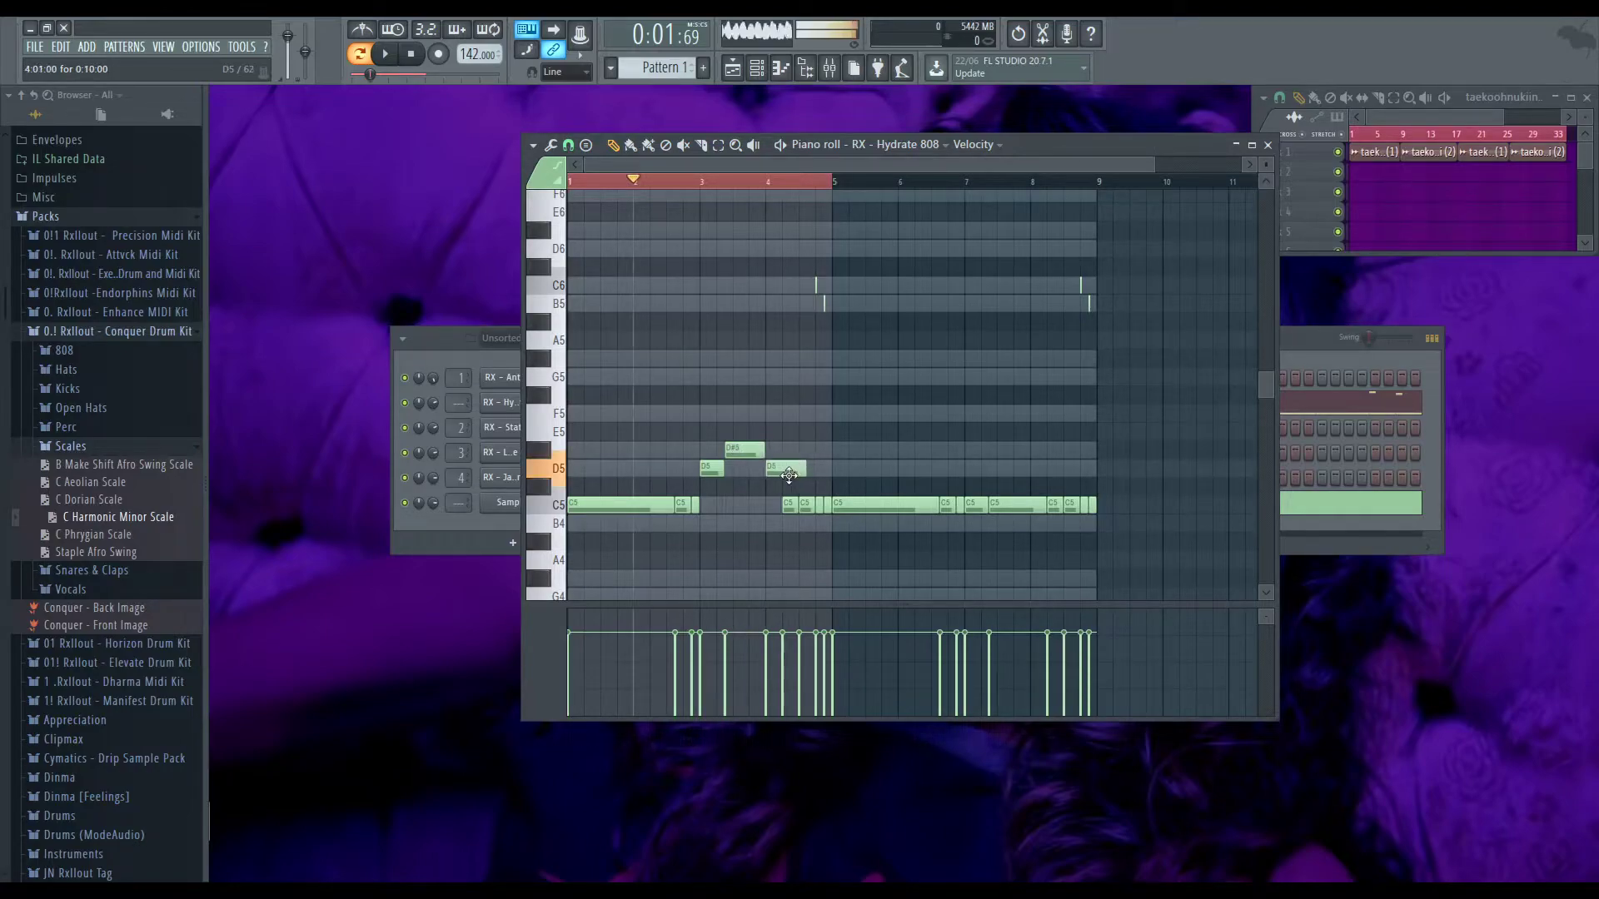
pyautogui.press('space')
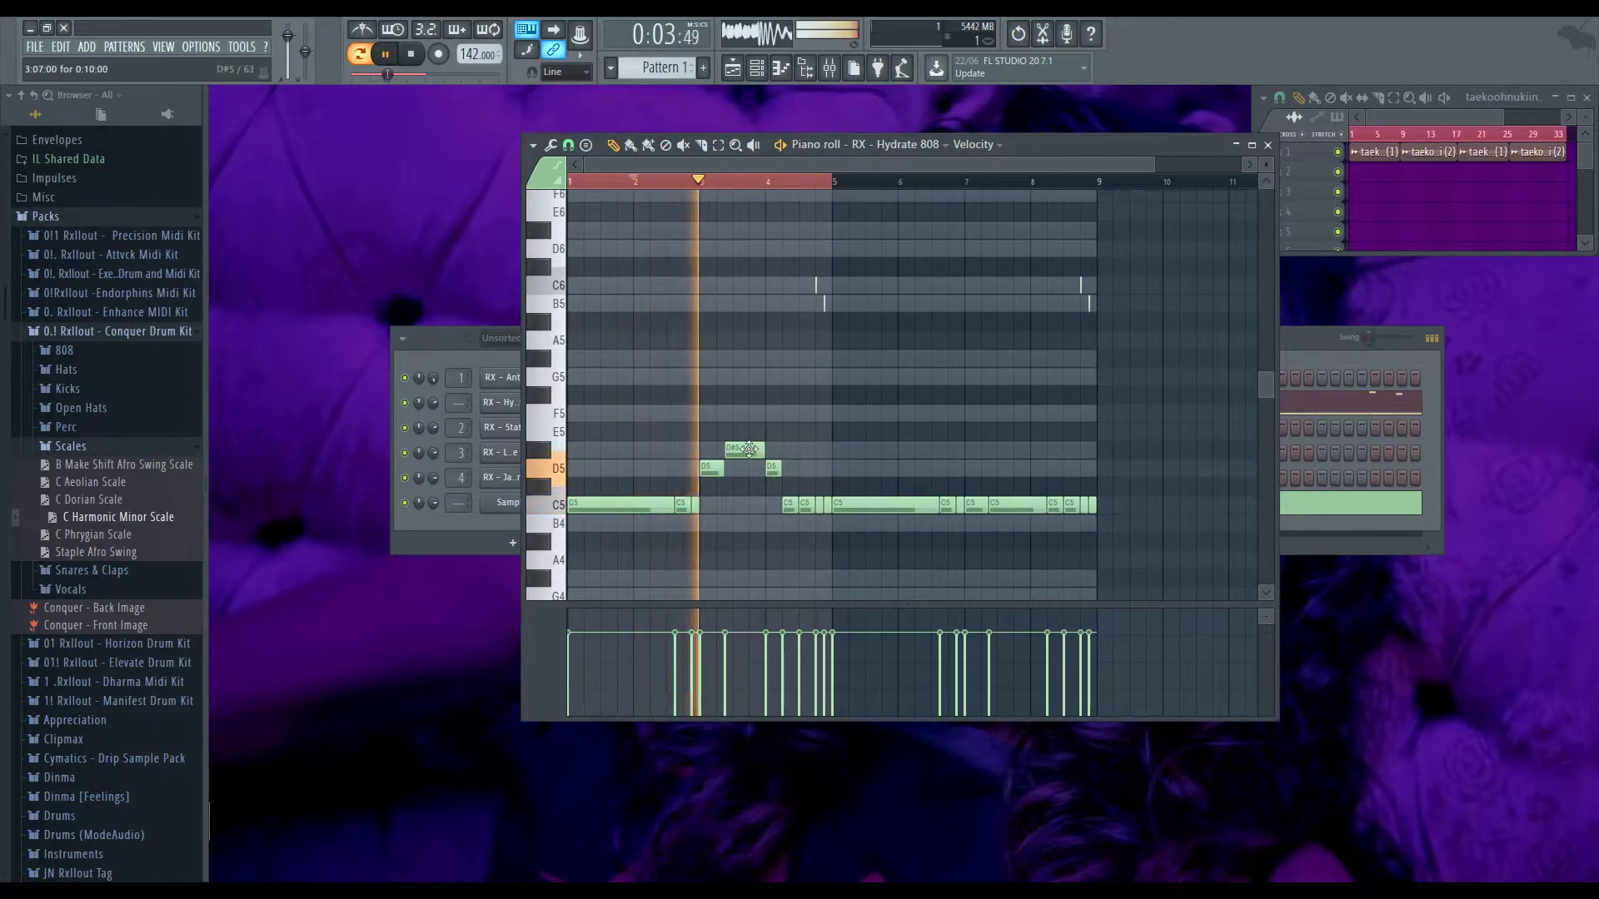
pyautogui.scroll(2, 741, 443)
pyautogui.scroll(3, 779, 442)
pyautogui.press('space')
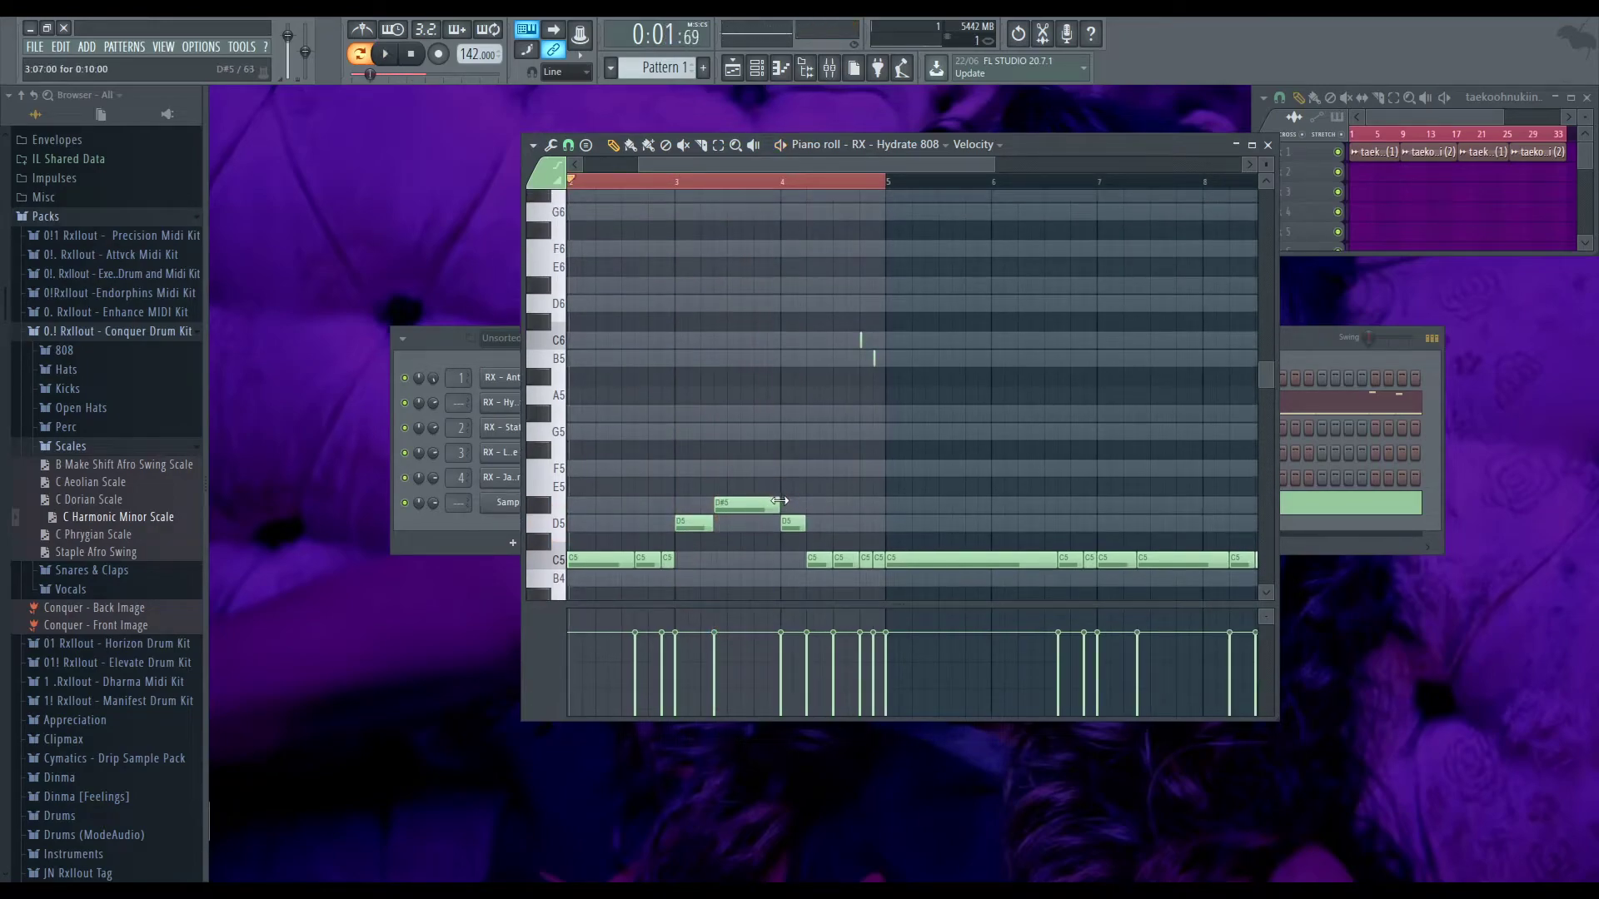
# Divide the D5 note in bar 4 into two 2-step notes, and copy the B5 slide note above the second one
pyautogui.click(874, 358)
pyautogui.click(817, 359)
pyautogui.moveTo(800, 372); pyautogui.dragTo(824, 358)
pyautogui.scroll(4, 787, 460)
pyautogui.moveTo(770, 523); pyautogui.dragTo(849, 524)
pyautogui.scroll(-5, 866, 475)
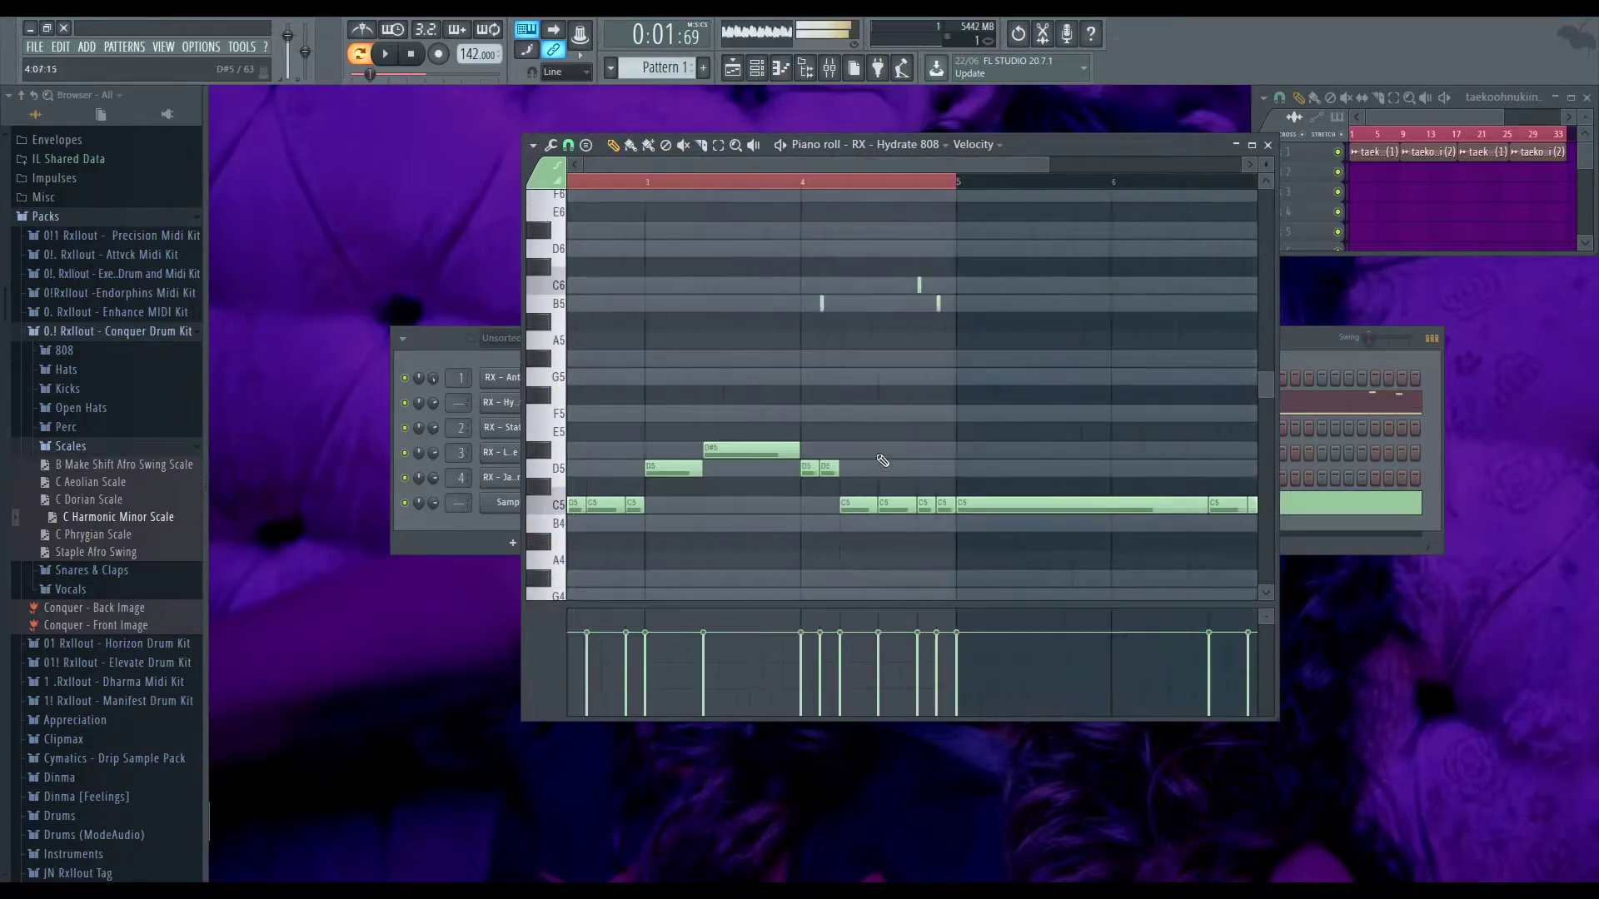
pyautogui.scroll(3, 881, 453)
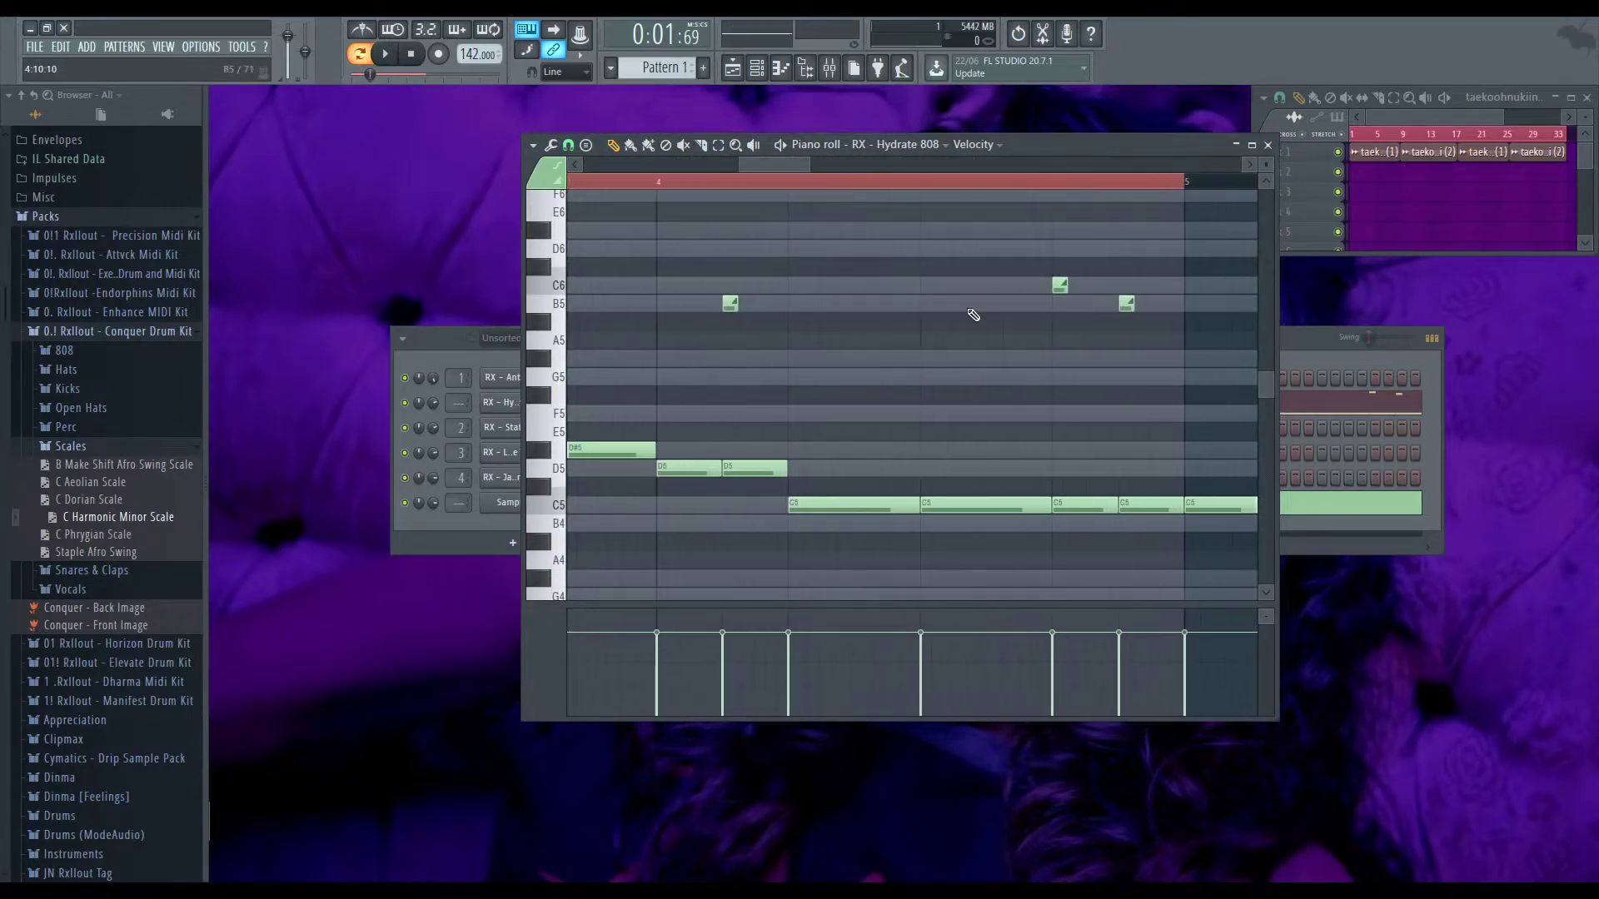
# Play the Hydrate 808 line across bars 1 to 4 to check the split D5 notes and their slide
pyautogui.scroll(-3, 867, 274)
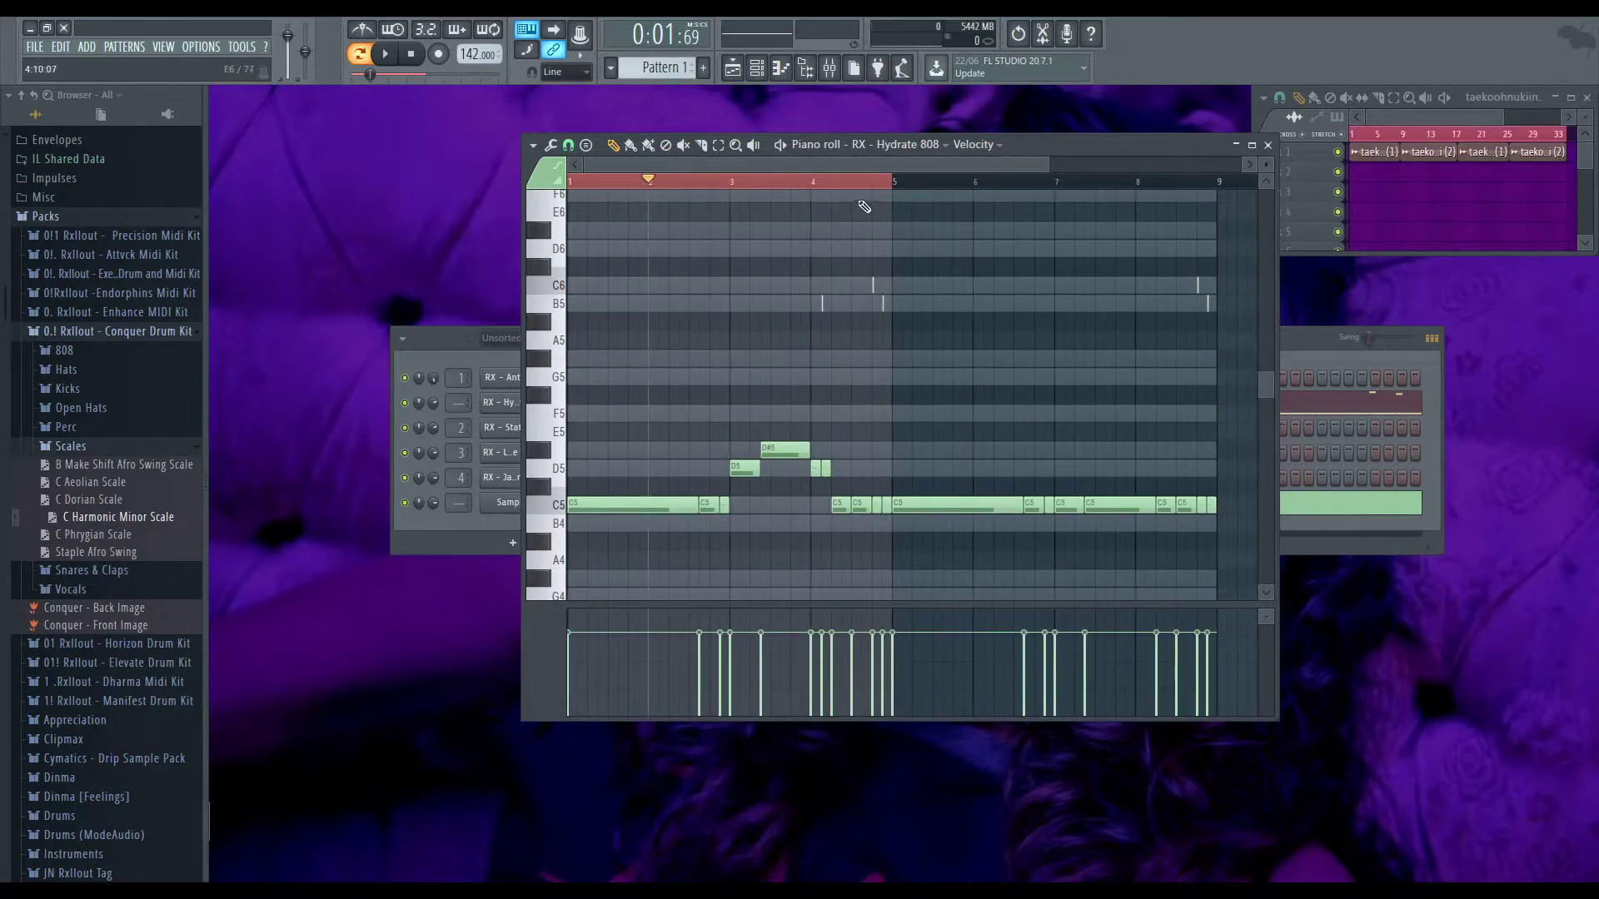
pyautogui.scroll(2, 860, 416)
pyautogui.press('space')
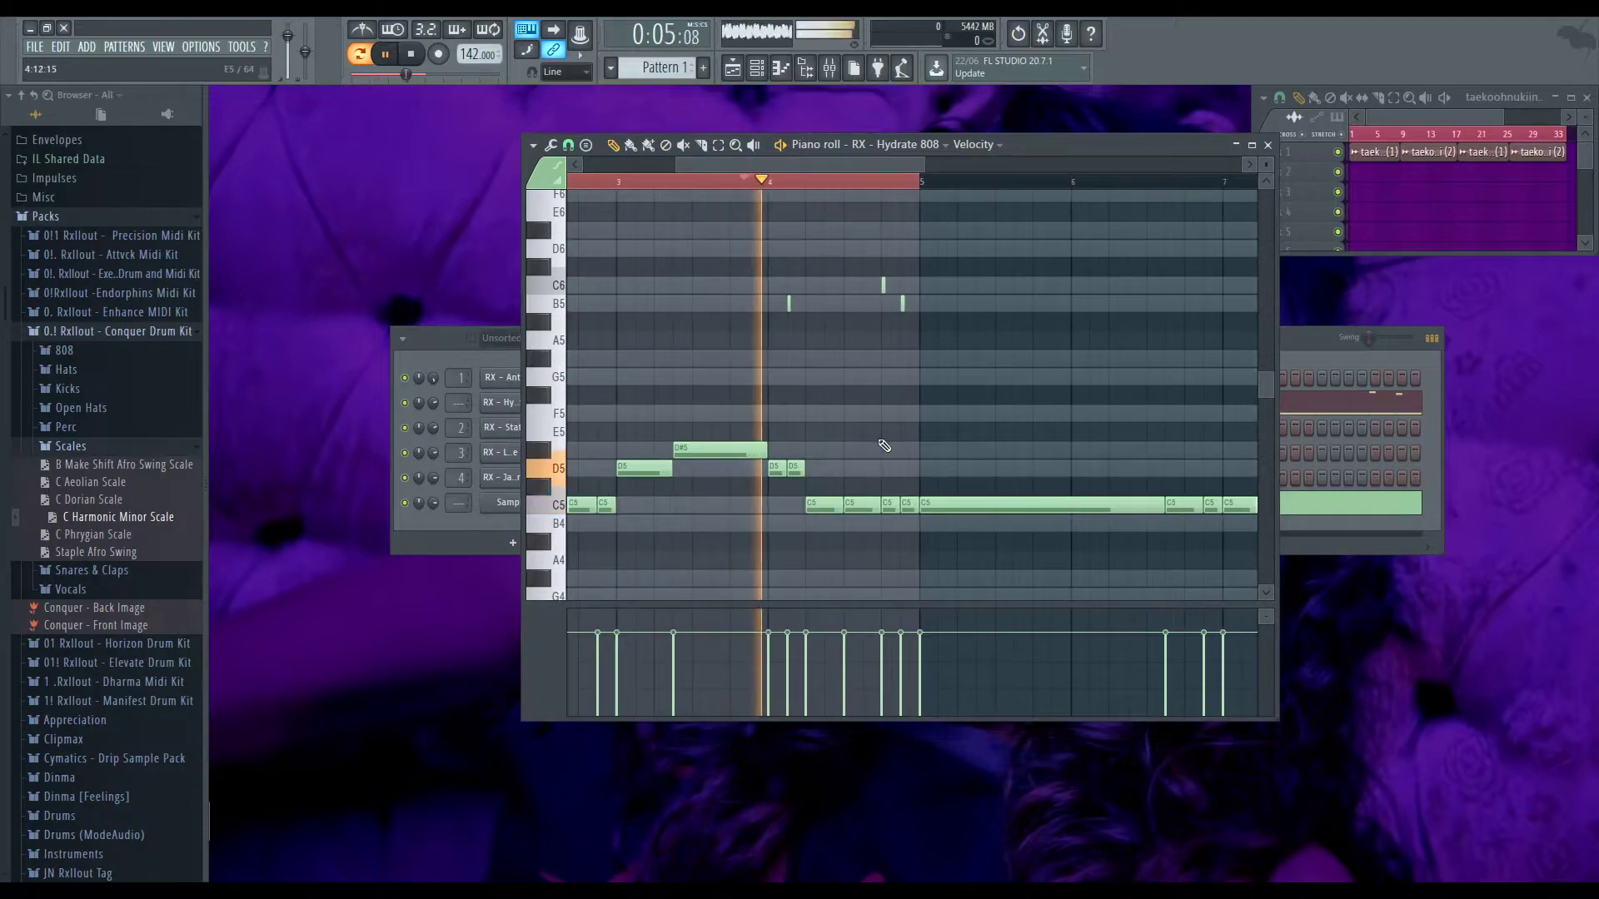
pyautogui.scroll(-2, 916, 446)
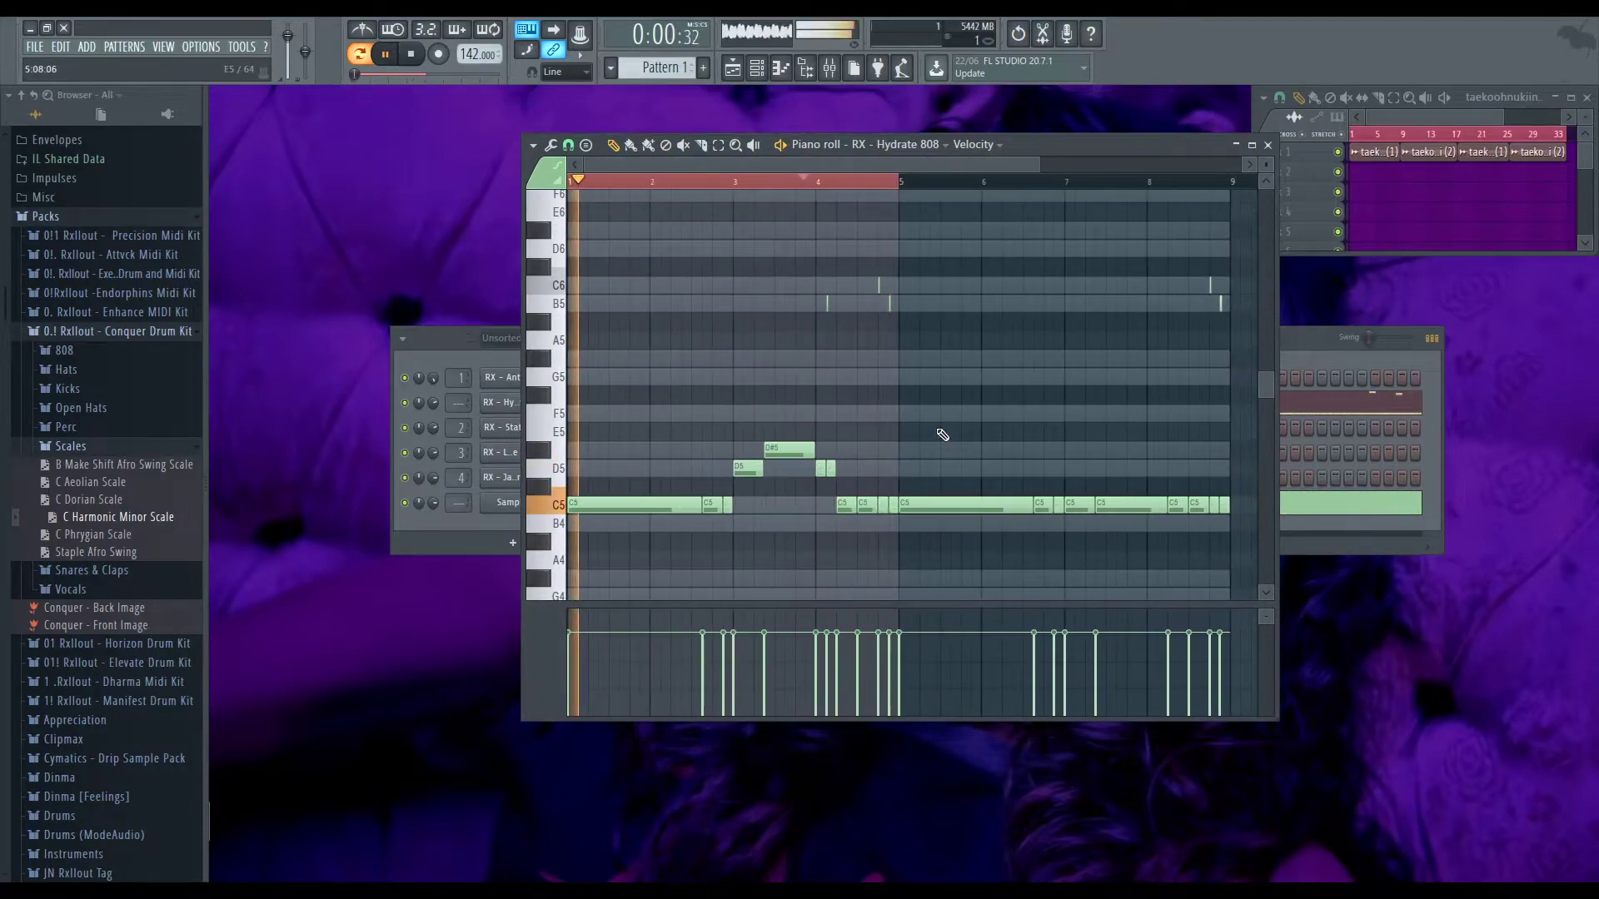
pyautogui.press('space')
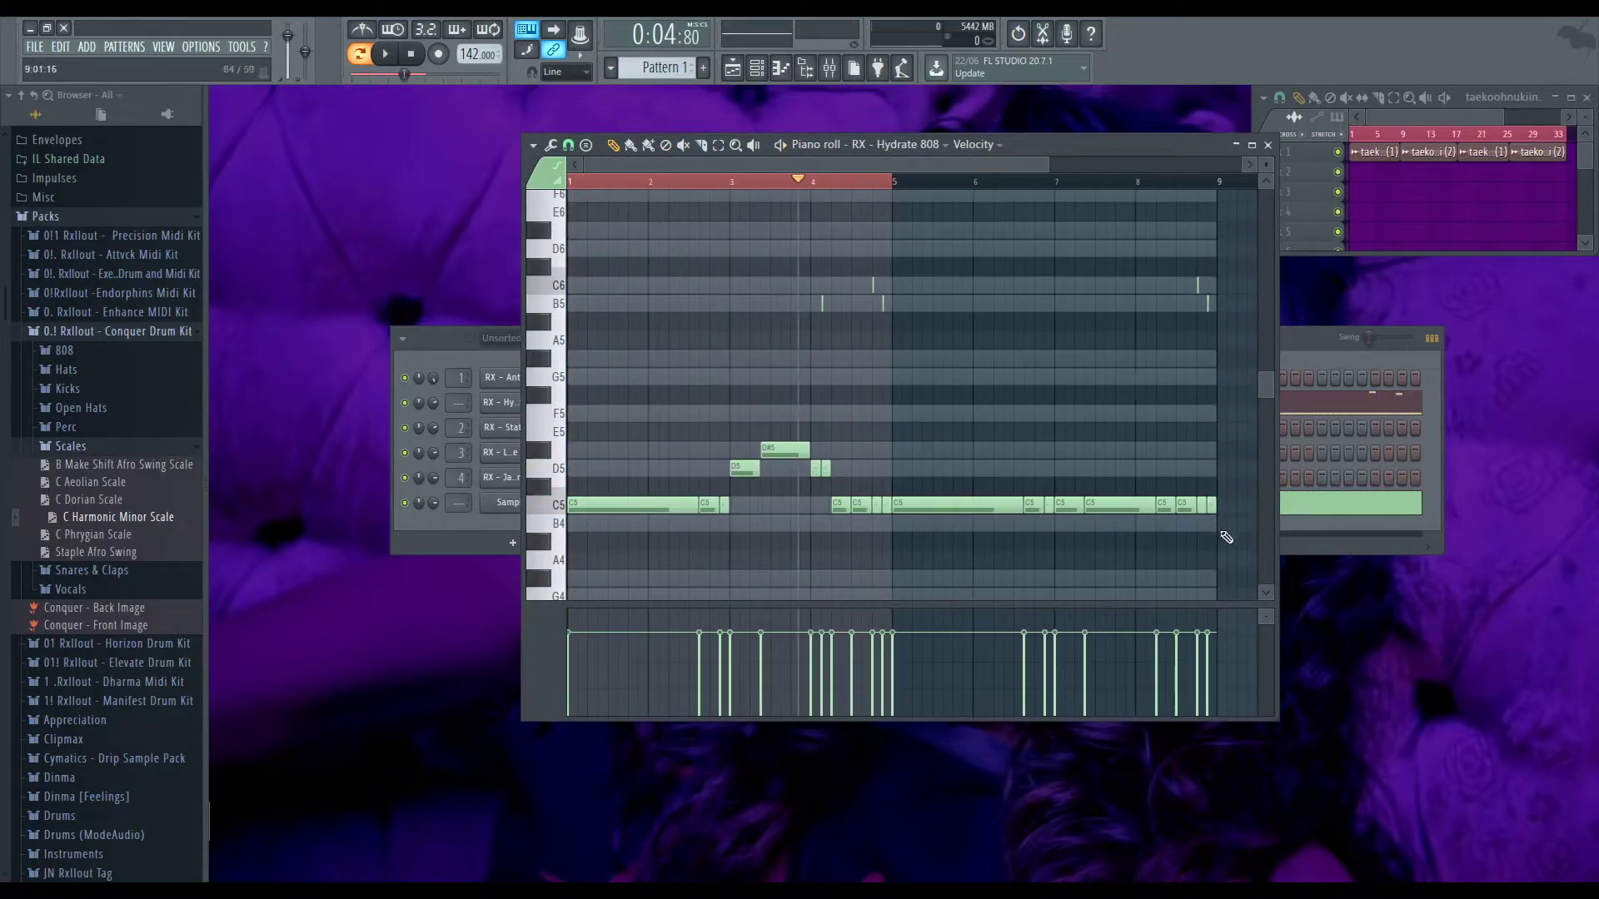
# Delete the Hydrate 808 notes in bars 5 to 8 and replace them with a copy of bars 1 to 4
pyautogui.moveTo(1225, 537); pyautogui.dragTo(934, 202)
pyautogui.press('Delete')
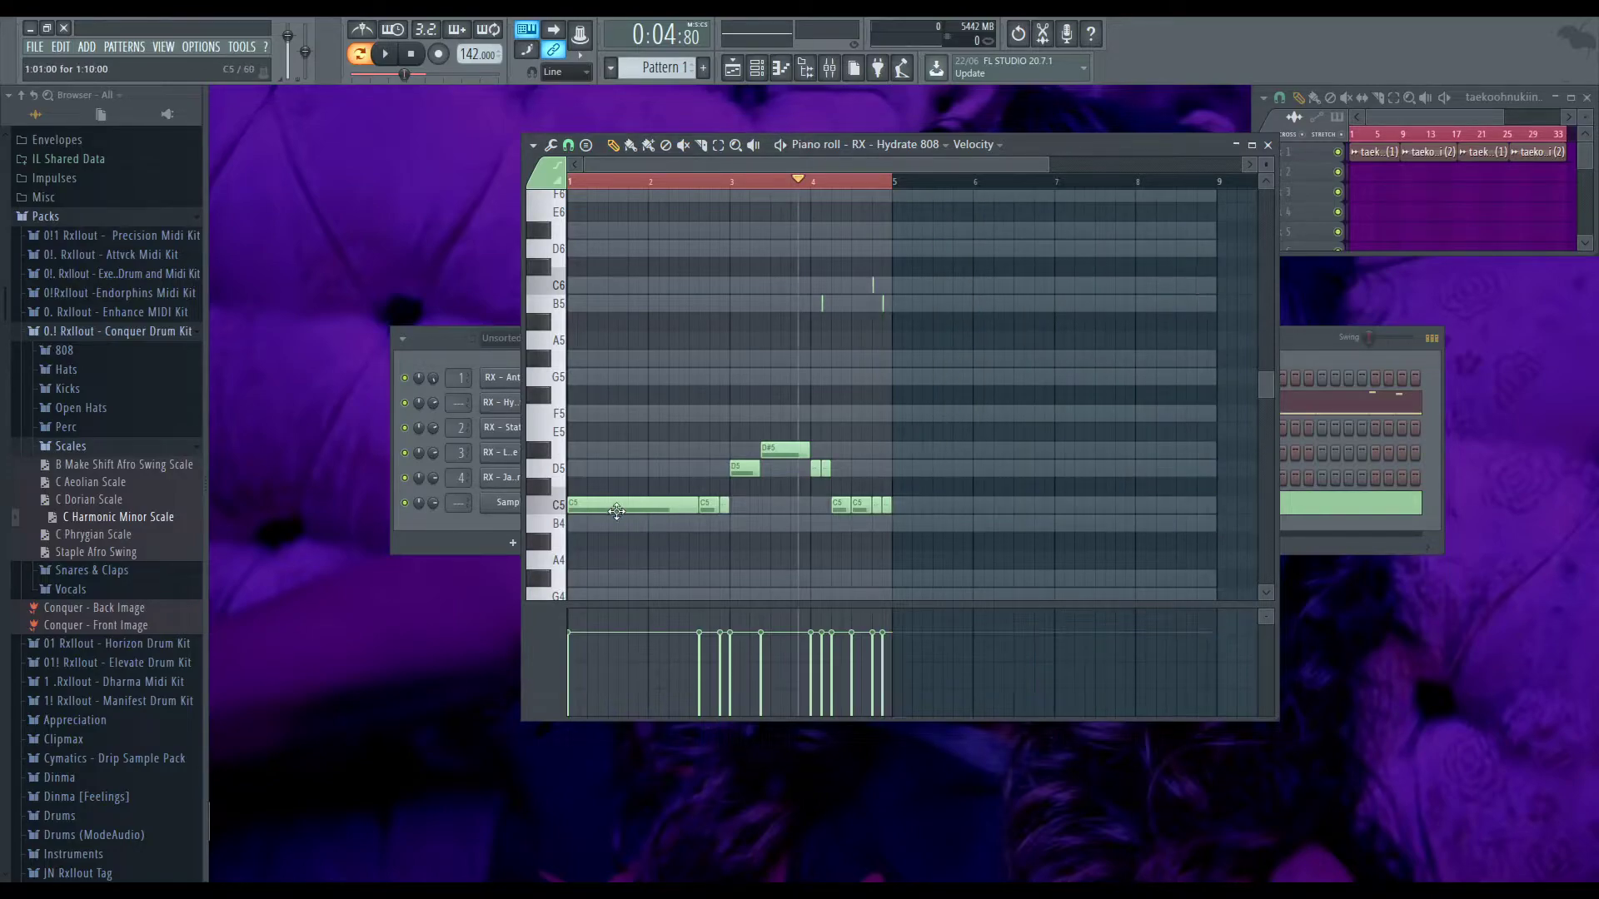
pyautogui.hotkey('ctrl', 'a')
pyautogui.hotkey('ctrl', 'b')
pyautogui.hotkey('ctrl', 'd')
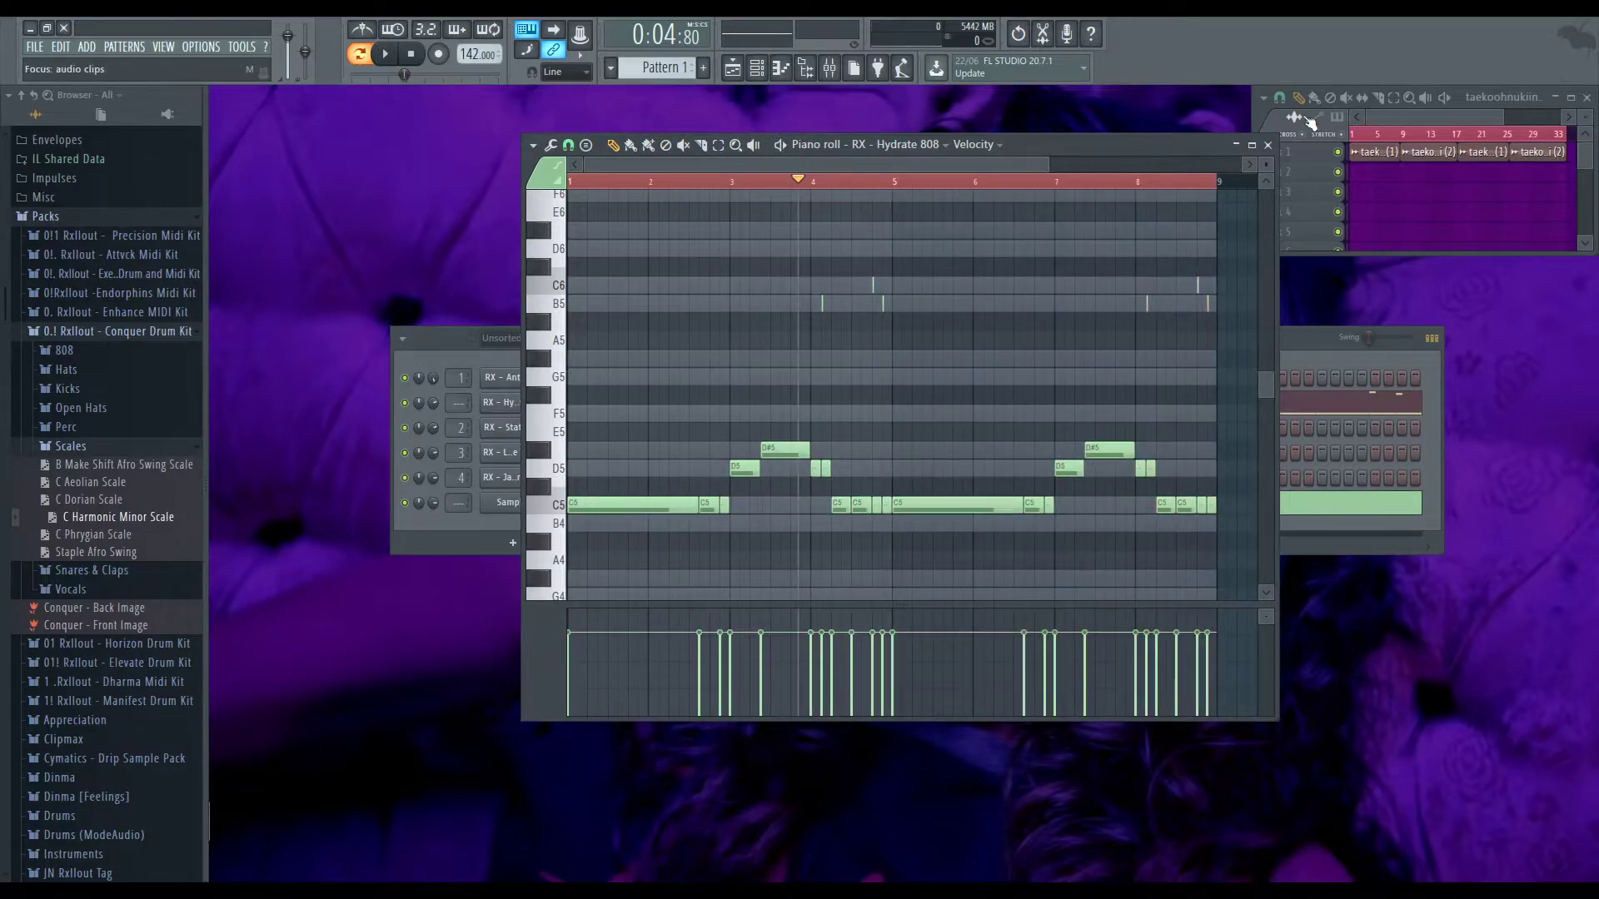
# Close the Hydrate 808 notes and open the RX - LA Snare Tweak channel in a maximized piano roll
pyautogui.click(1268, 145)
pyautogui.moveTo(93, 506); pyautogui.dragTo(167, 481)
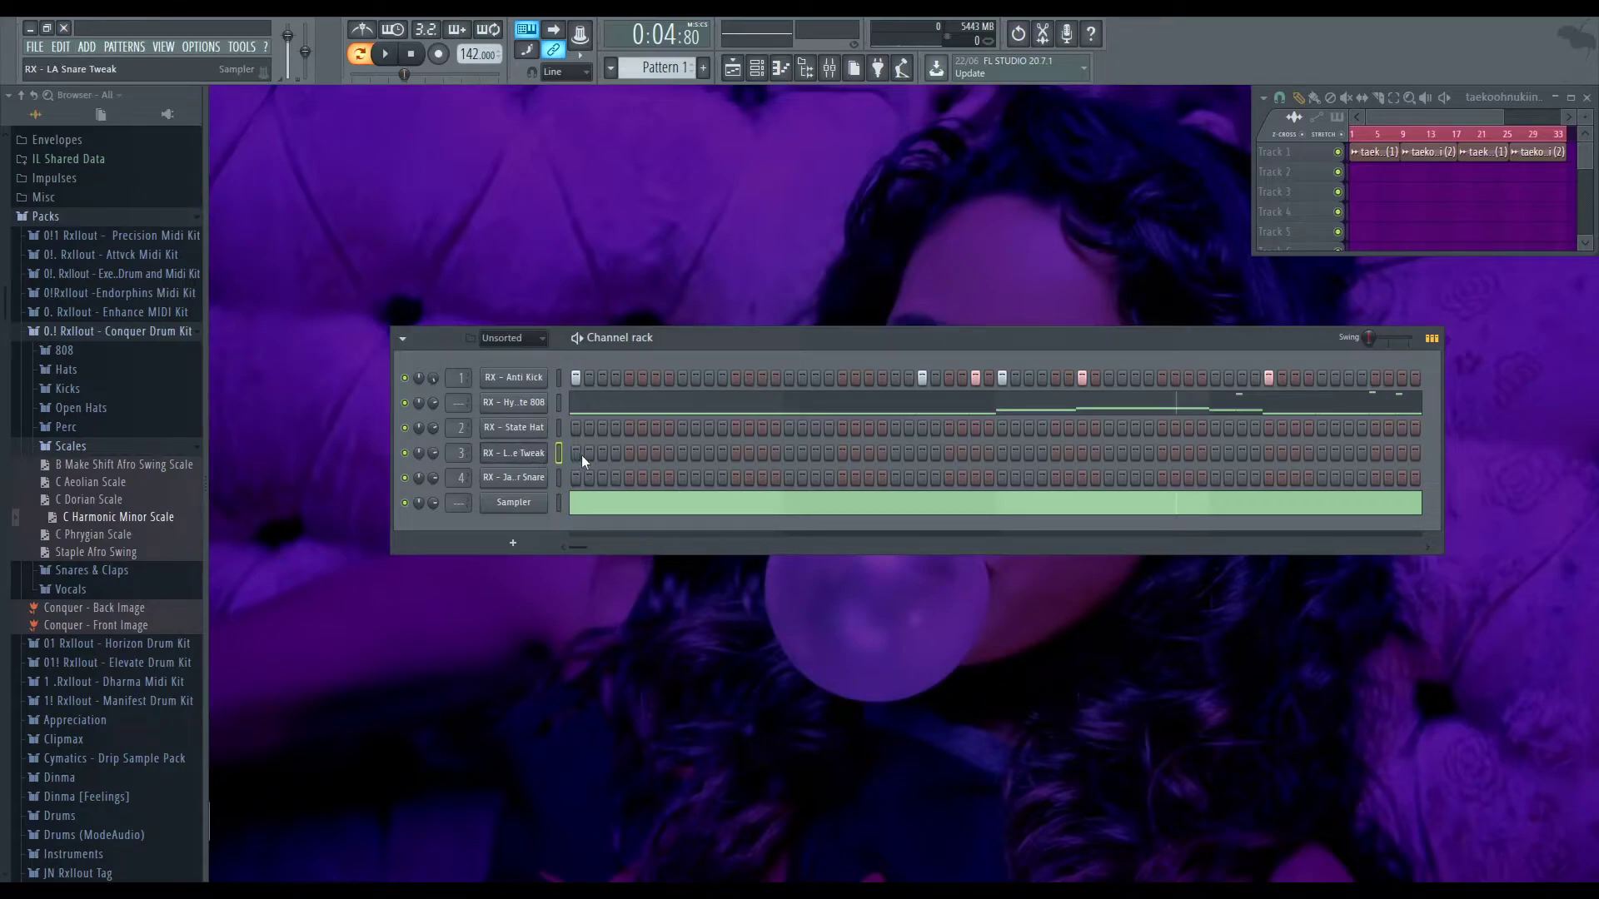
pyautogui.press('F7')
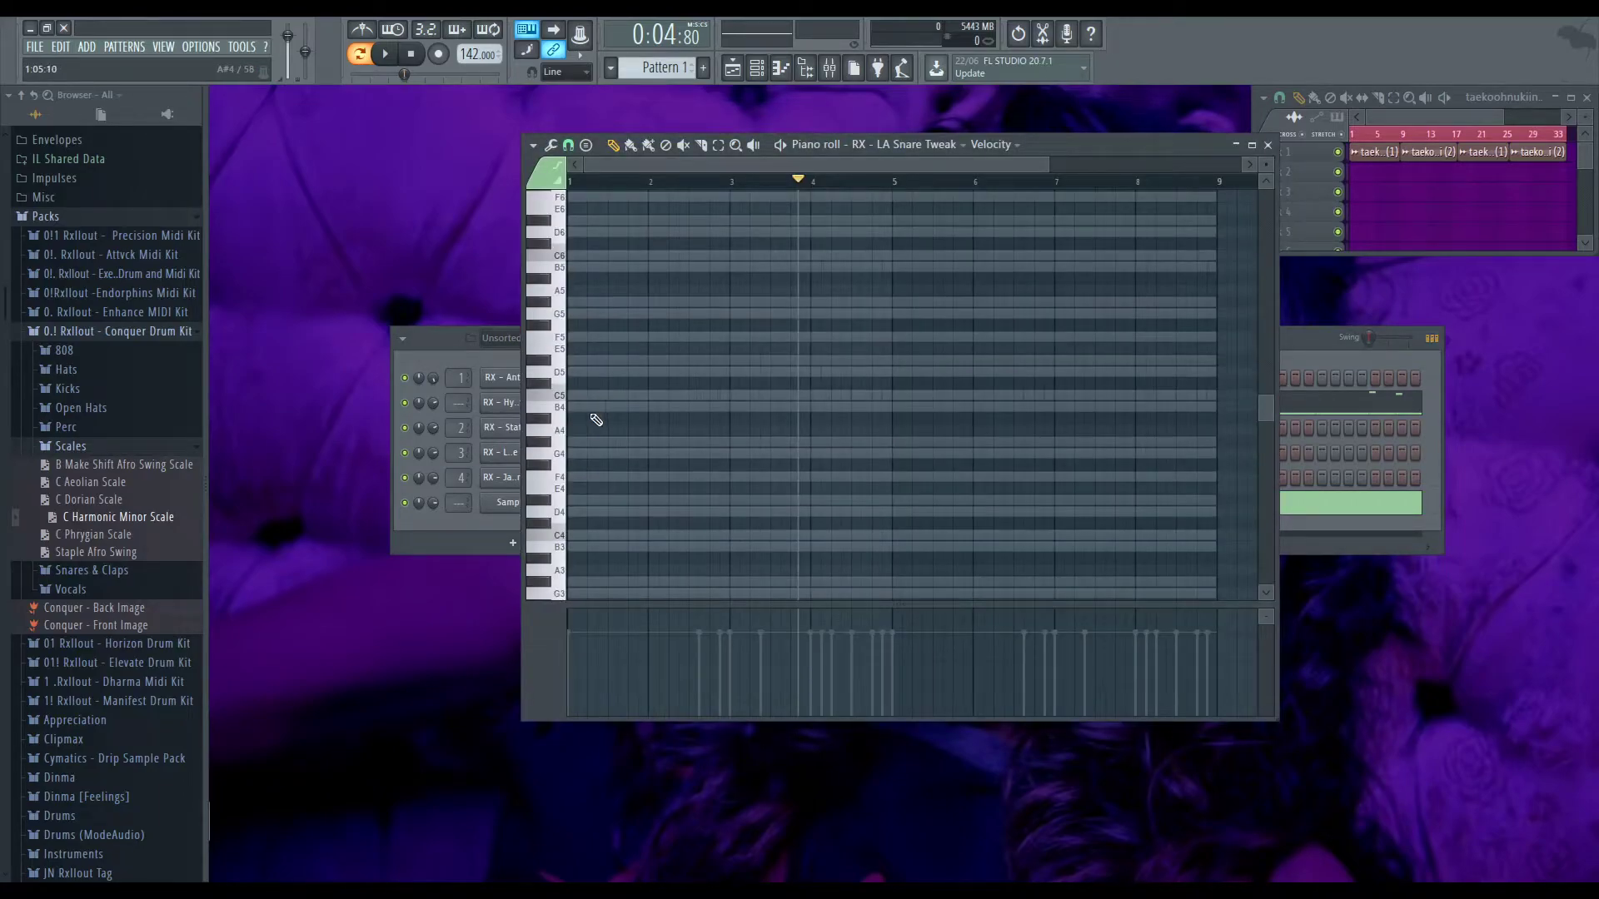
pyautogui.doubleClick(1113, 148)
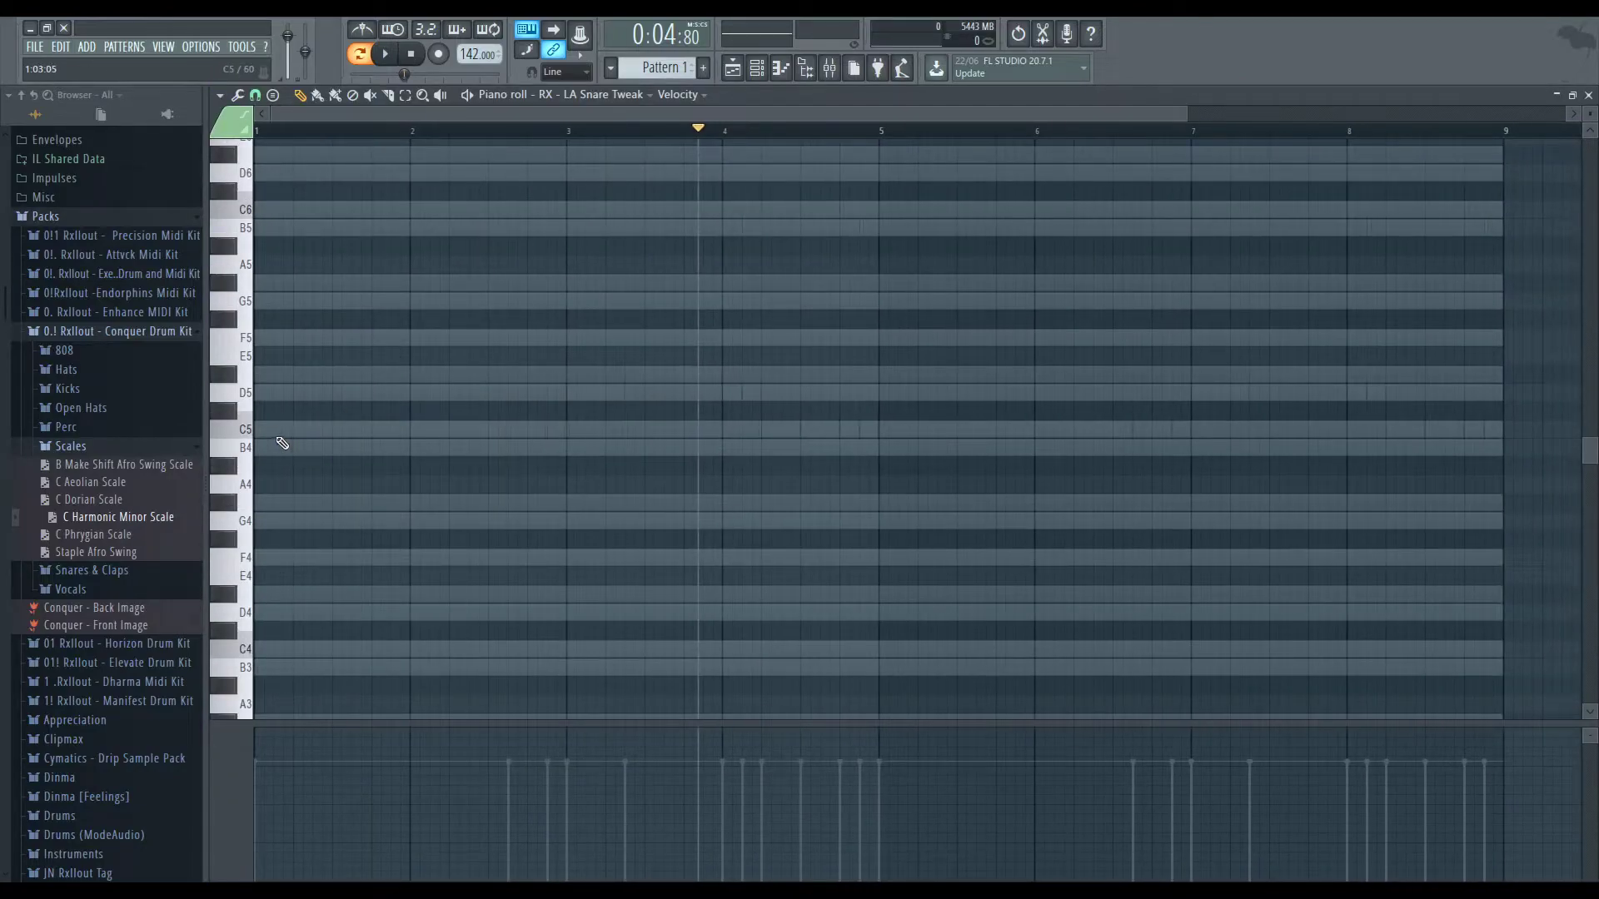
# Place C5 snare hits at steps 1 and 4 of bar 1, auditioning the pattern from the start
pyautogui.click(265, 429)
pyautogui.scroll(2, 349, 214)
pyautogui.click(257, 129)
pyautogui.press('space')
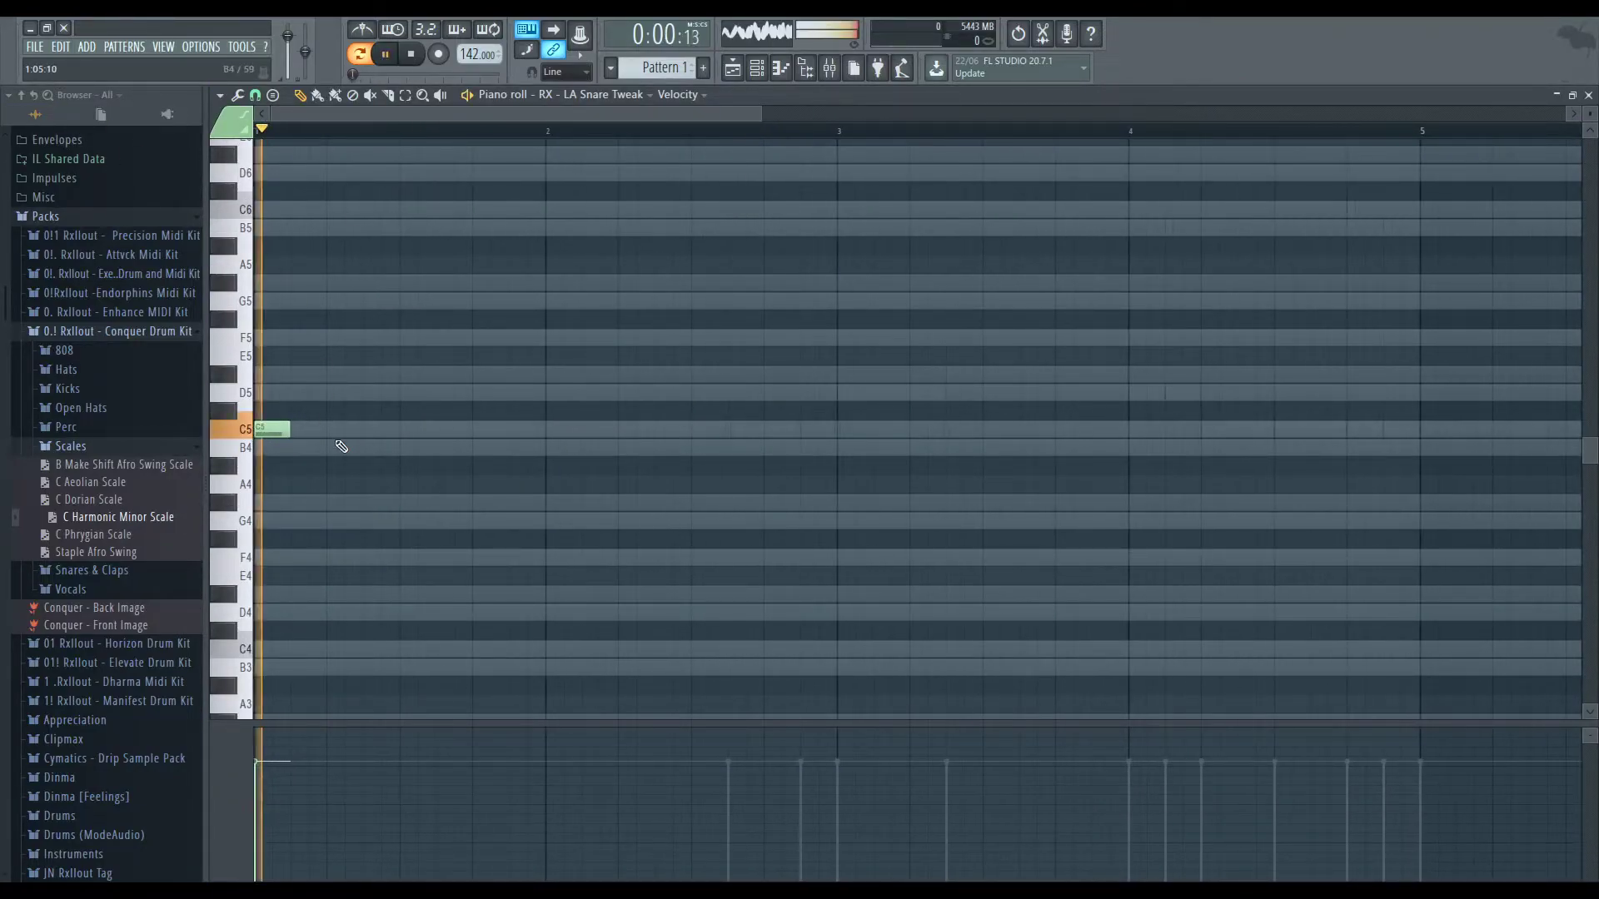
pyautogui.press('space')
pyautogui.click(325, 429)
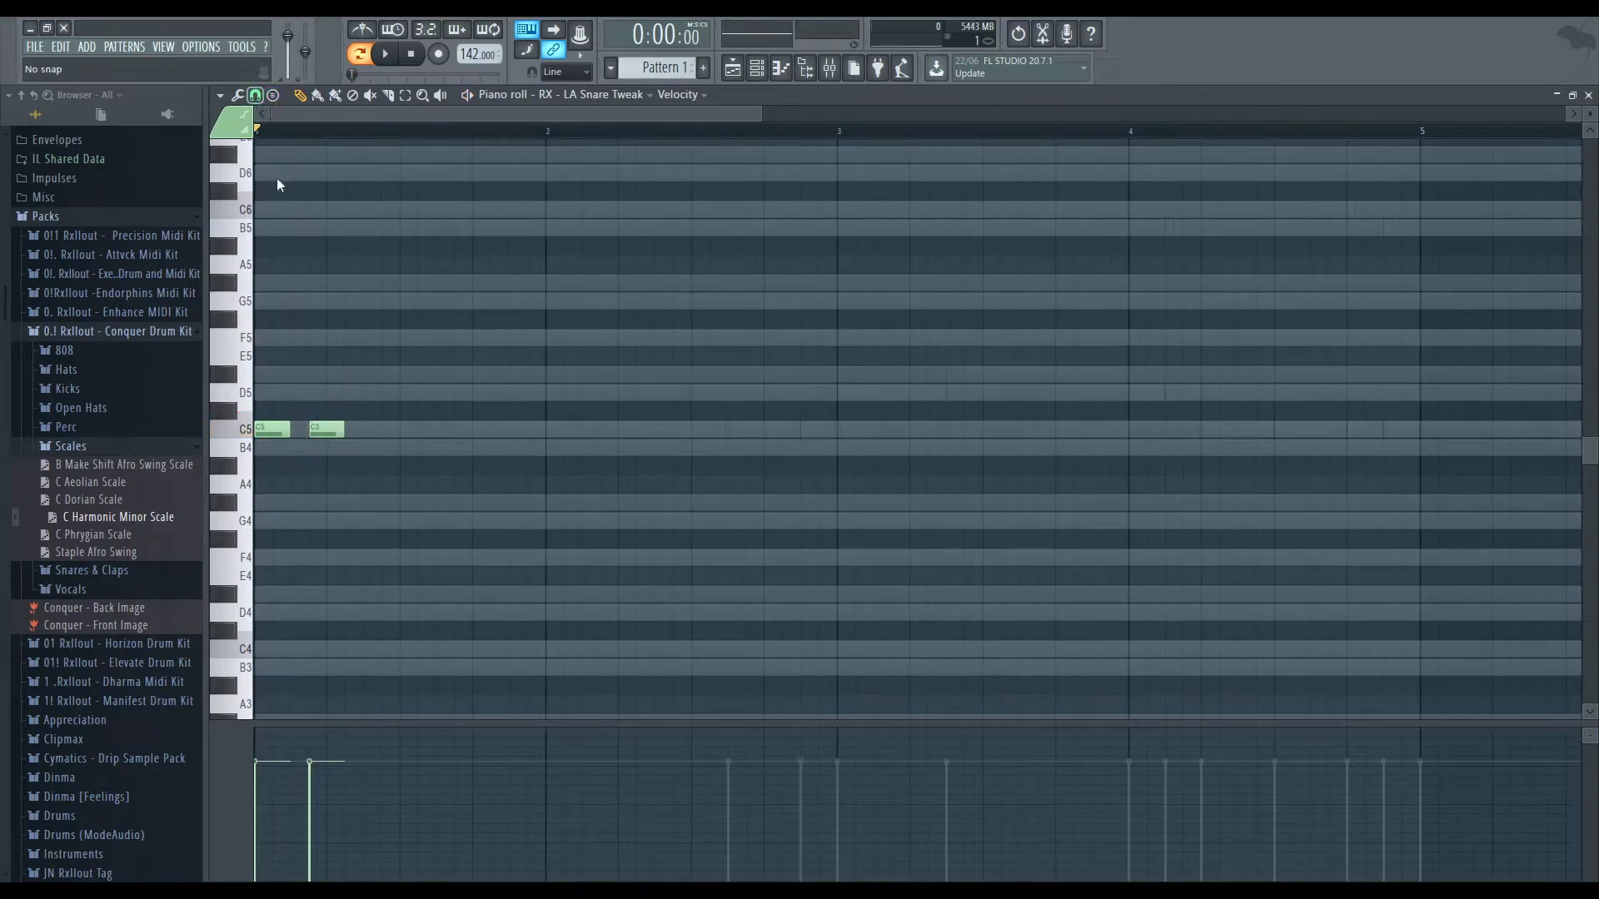
# Shorten the step 4 hit to one step and extend the first C5 hit in bar 1 to three steps
pyautogui.click(300, 430)
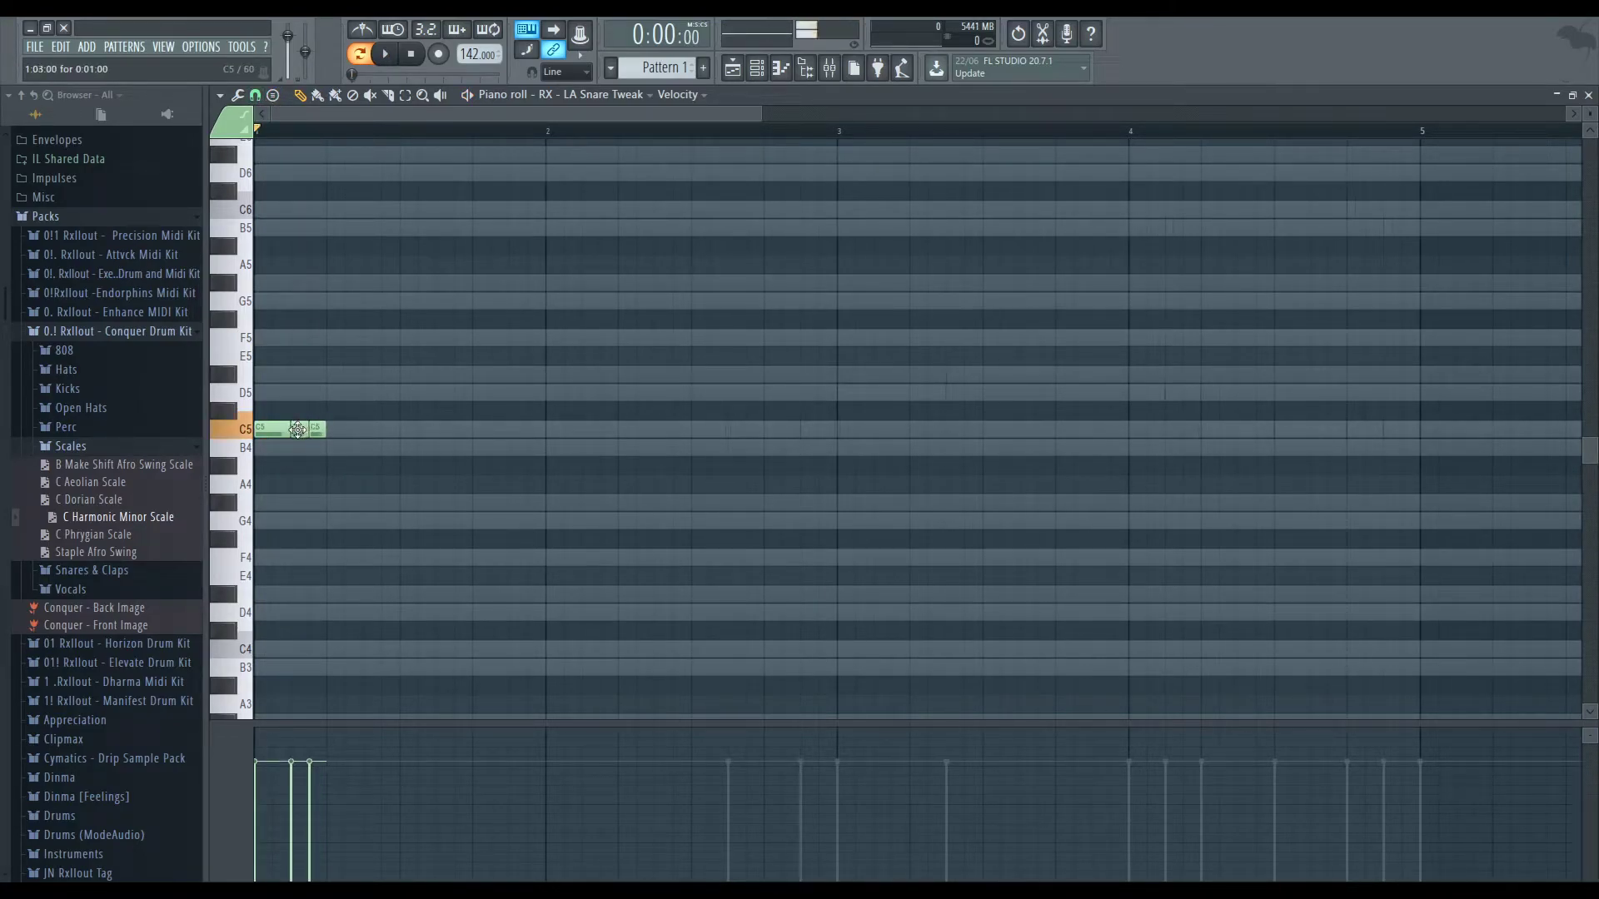
pyautogui.rightClick(298, 431)
pyautogui.press('space')
pyautogui.moveTo(288, 430); pyautogui.dragTo(381, 427)
pyautogui.press('space')
# Add three-step C5 snare hits at steps 7 and 15 of bar 1
pyautogui.click(362, 428)
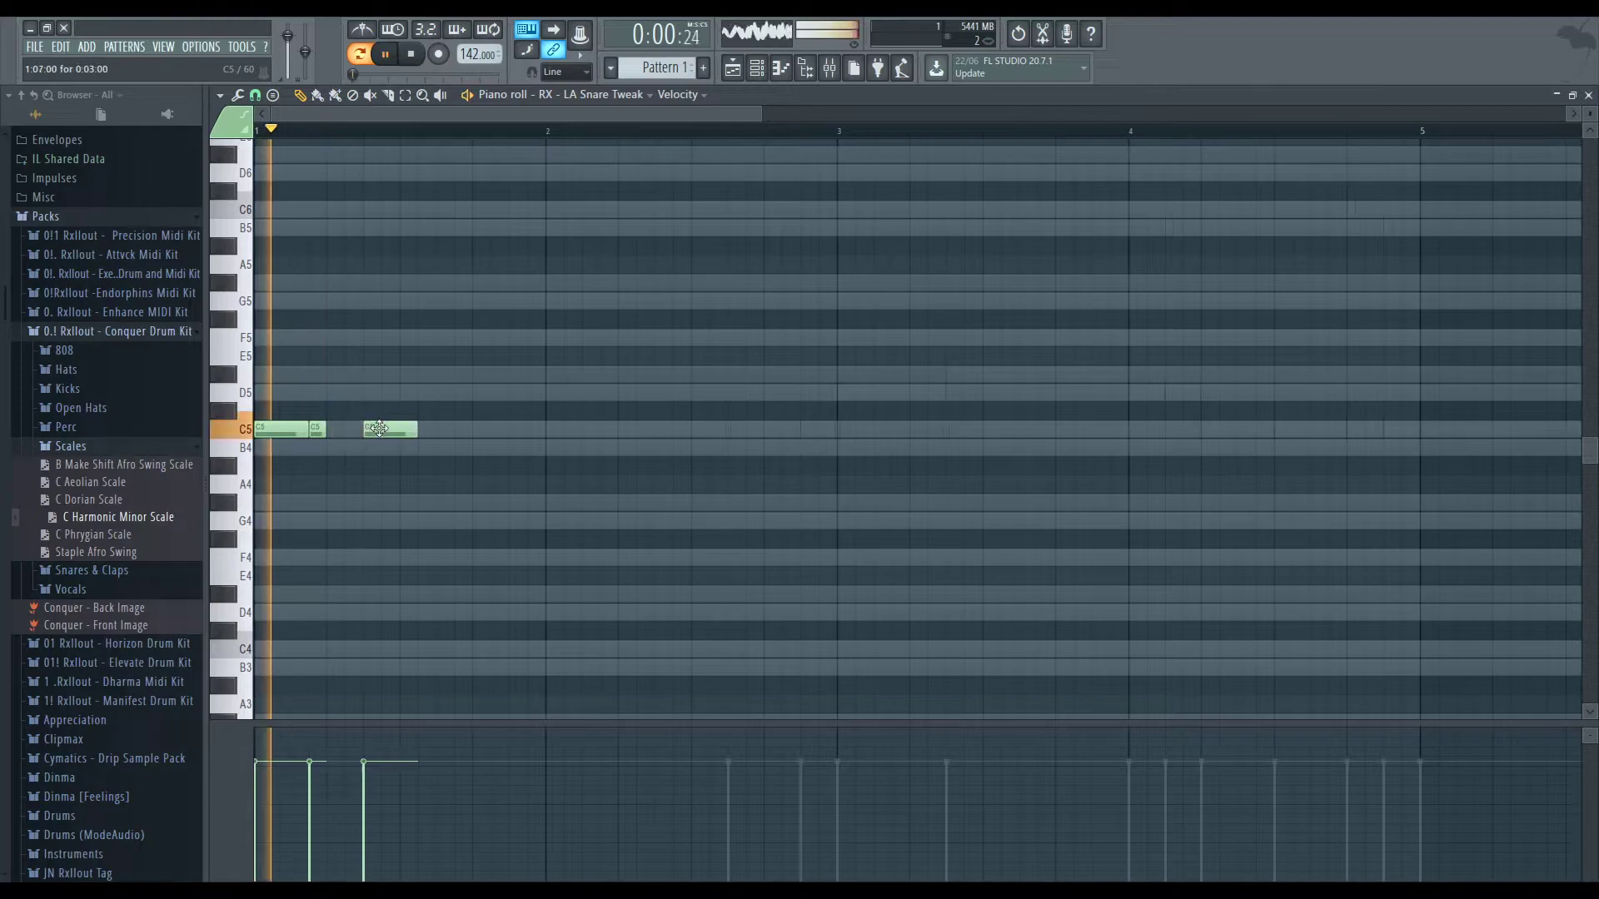
pyautogui.click(516, 431)
pyautogui.press('space')
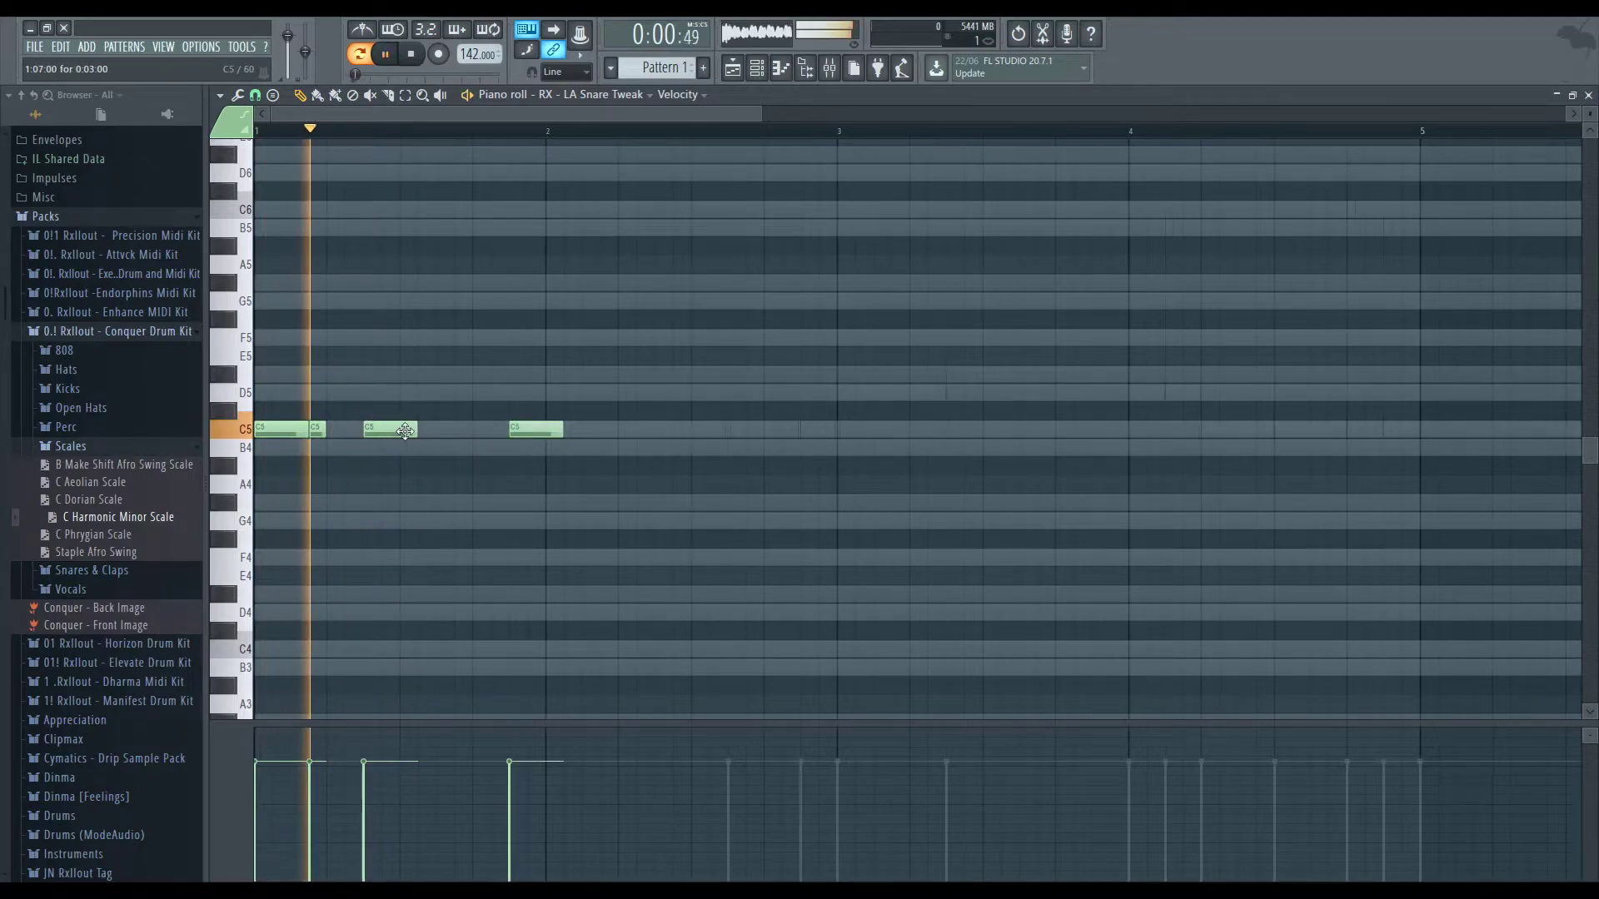
# Try an extra one-step C5 hit at step 6 of bar 1, listen to it, and remove it
pyautogui.moveTo(398, 430); pyautogui.dragTo(356, 429)
pyautogui.press('space')
pyautogui.click(328, 431)
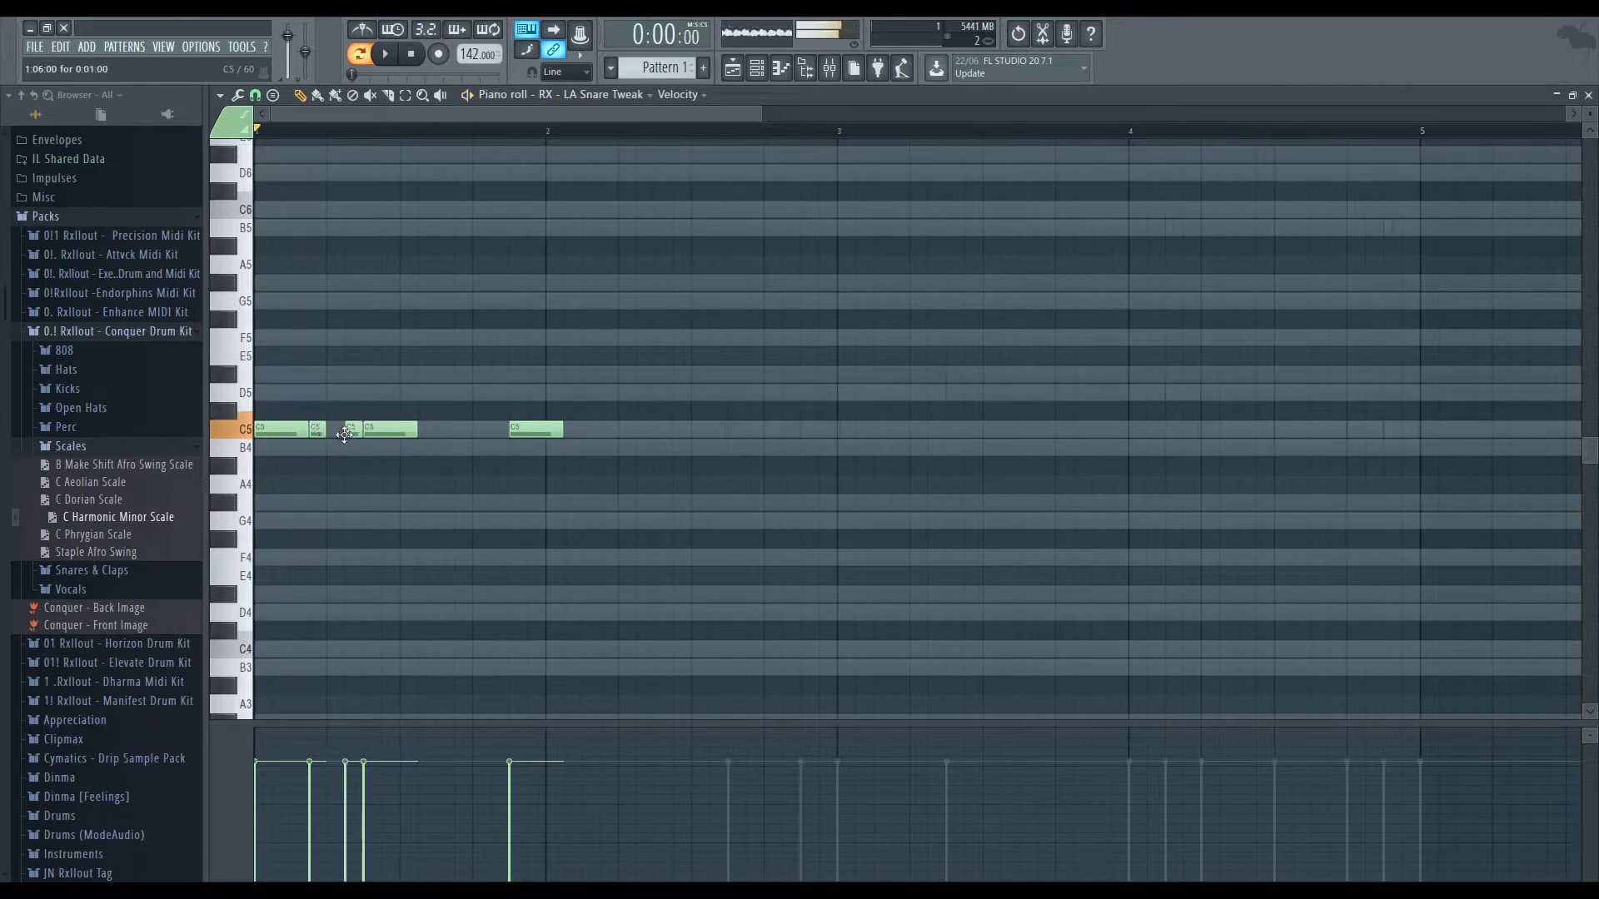
pyautogui.press('space')
pyautogui.rightClick(356, 430)
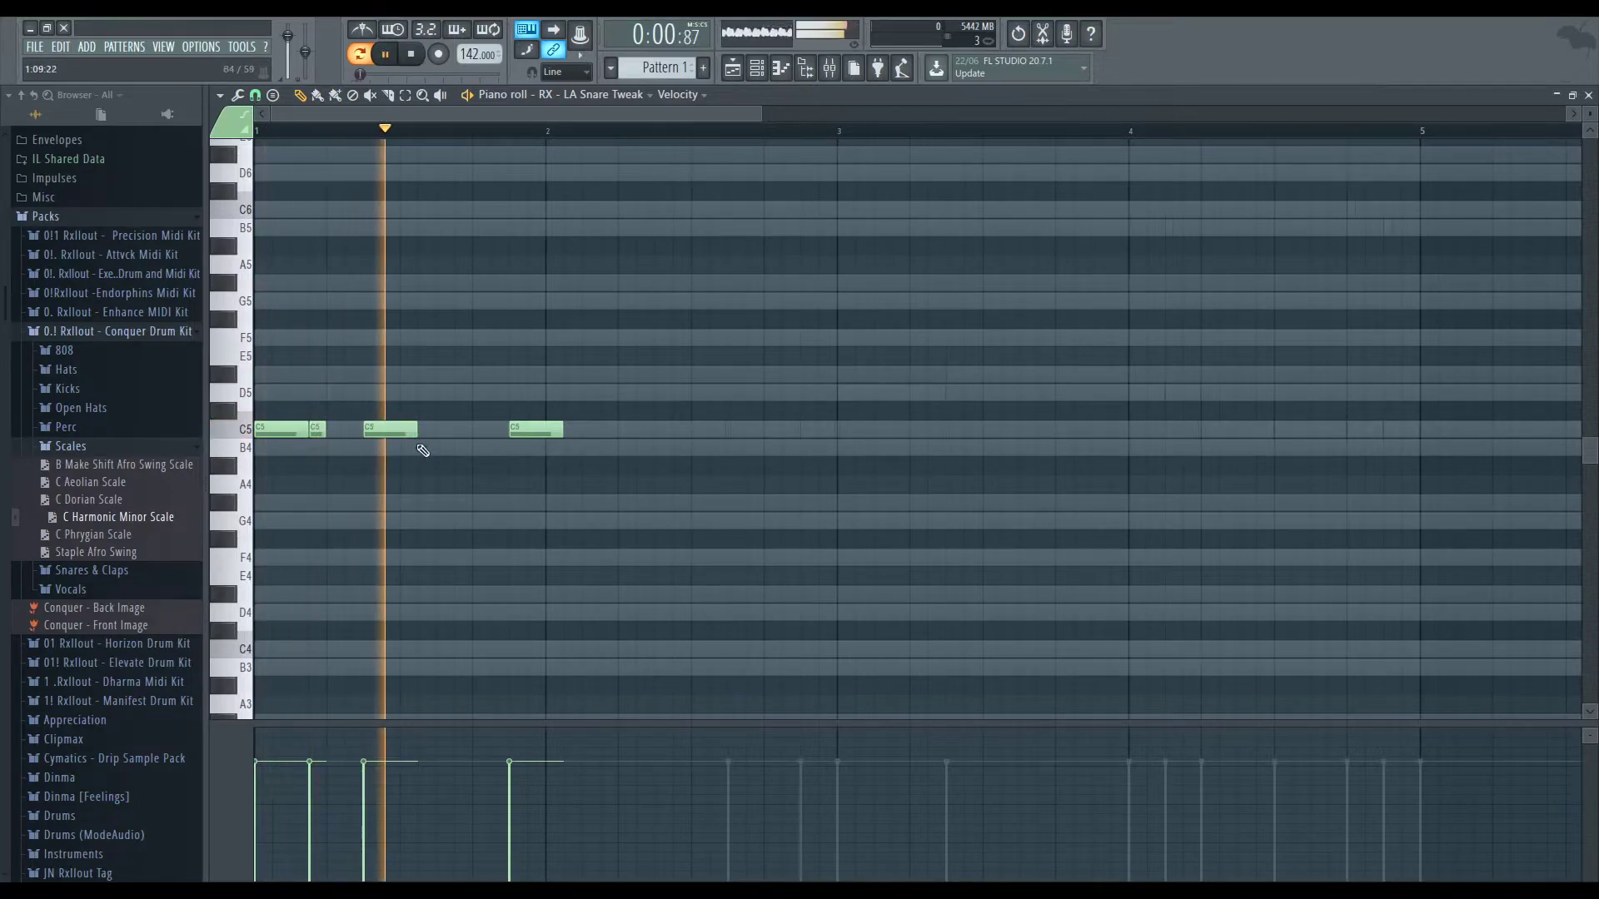
# Place two-step C5 snare hits at steps 5, 8 and 15 of bar 2
pyautogui.click(661, 428)
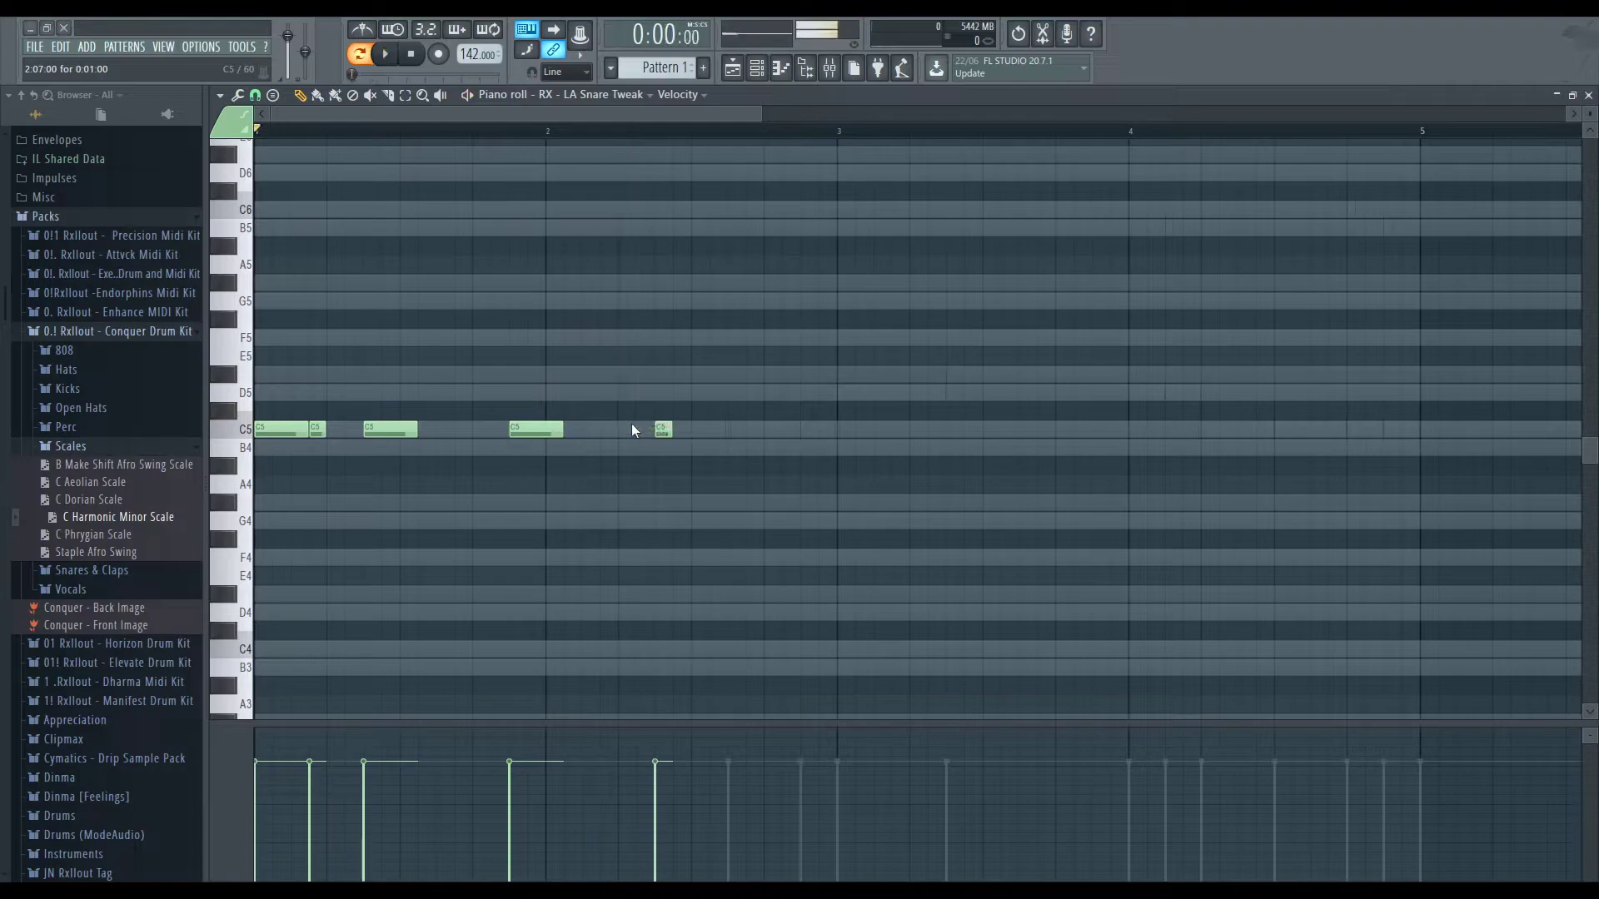
pyautogui.moveTo(662, 429)
pyautogui.mouseDown()
pyautogui.moveTo(629, 430)
pyautogui.moveTo(654, 429)
pyautogui.mouseUp()
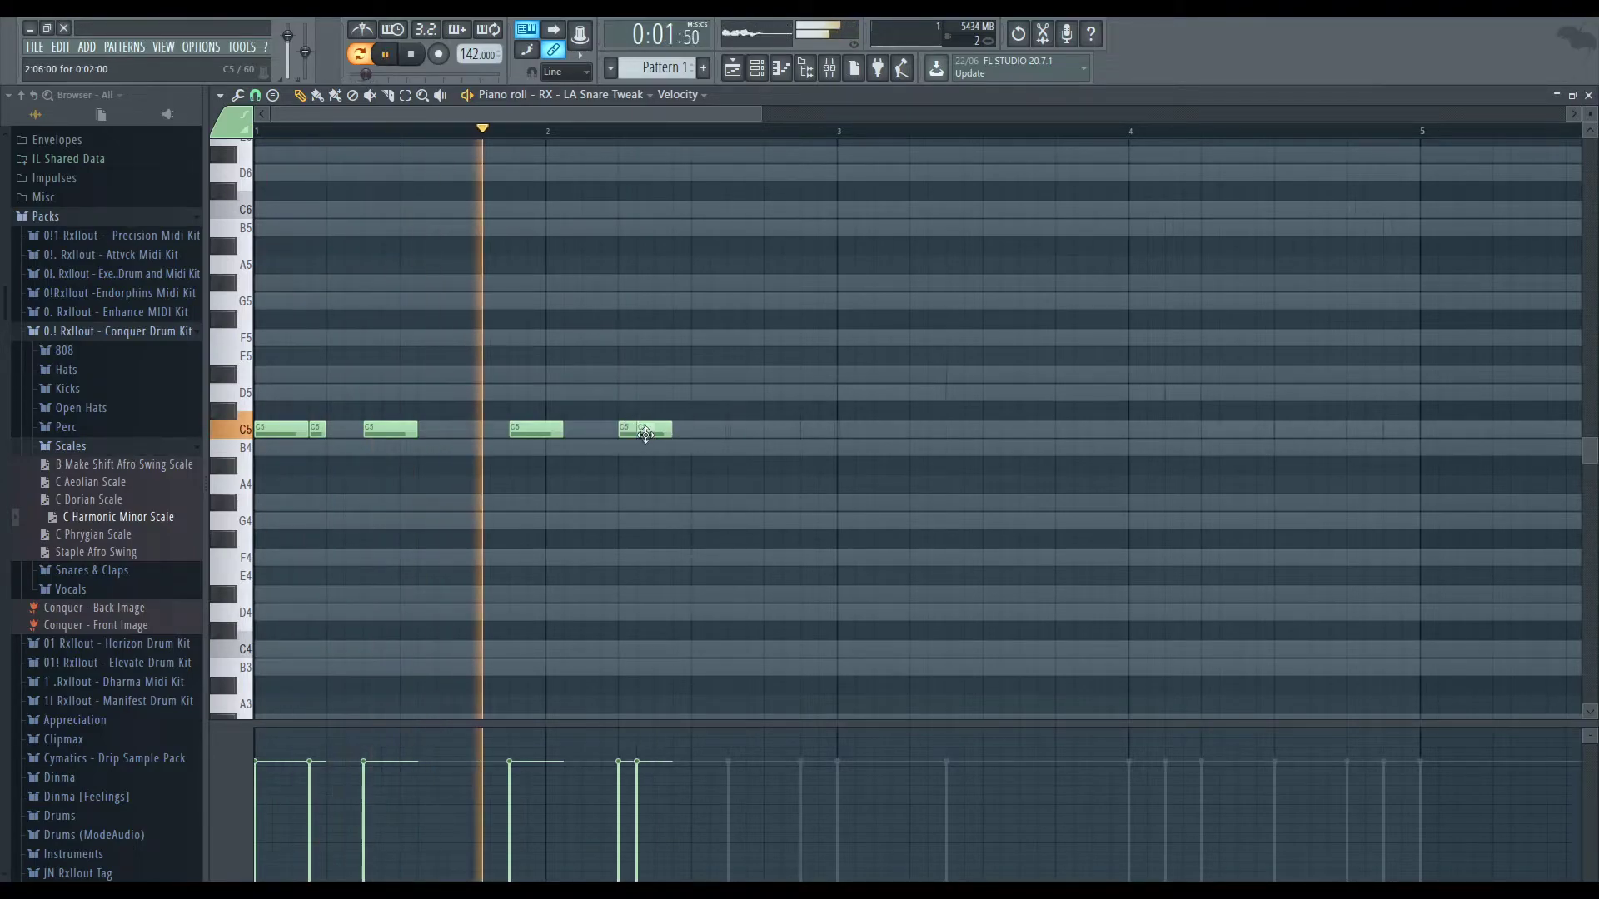
pyautogui.click(681, 428)
pyautogui.click(801, 430)
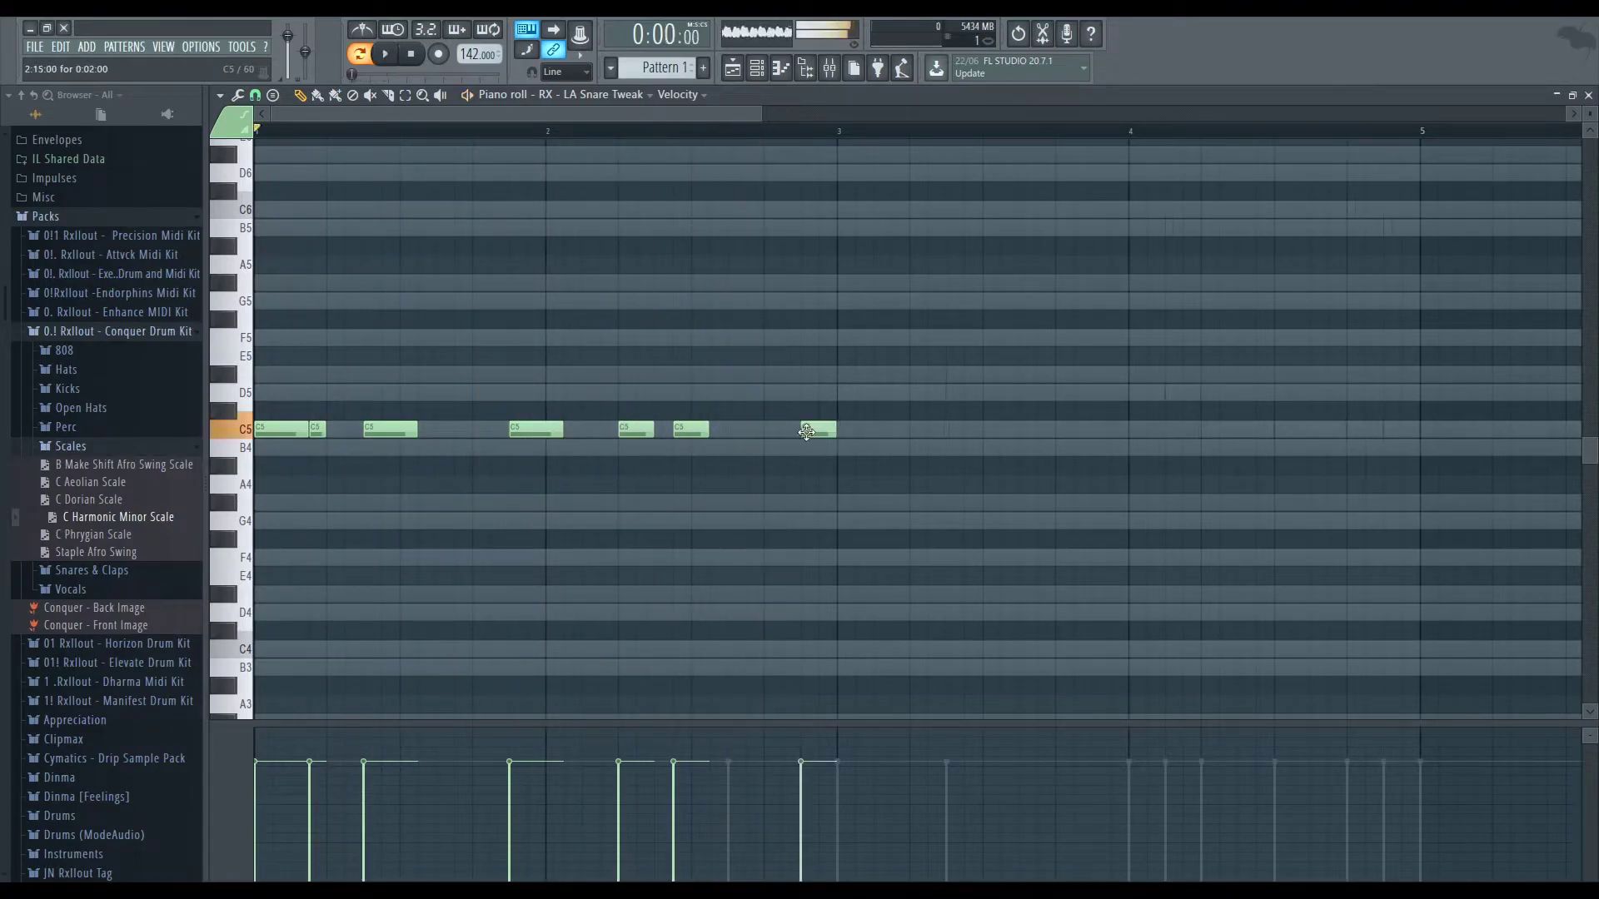
# Copy the snare hits of bars 1 and 2 into bars 3 and 4, and play the pattern
pyautogui.scroll(-3, 802, 511)
pyautogui.hotkey('ctrl', 'a')
pyautogui.keyDown('shift'); pyautogui.moveTo(269, 430); pyautogui.dragTo(565, 429); pyautogui.keyUp('shift')
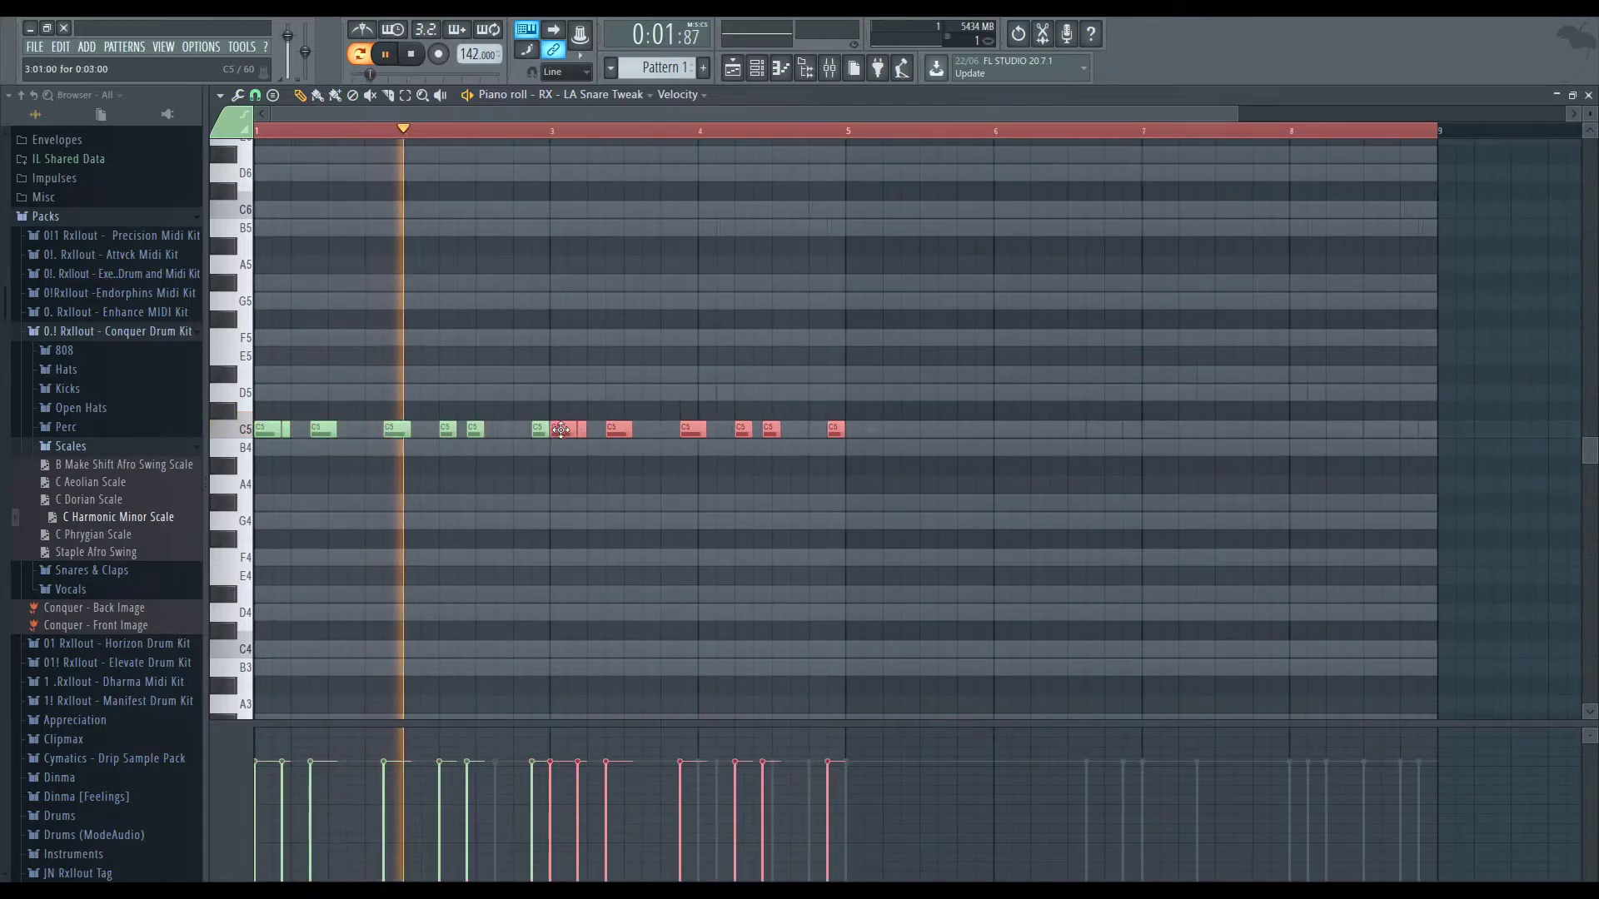
pyautogui.click(554, 486)
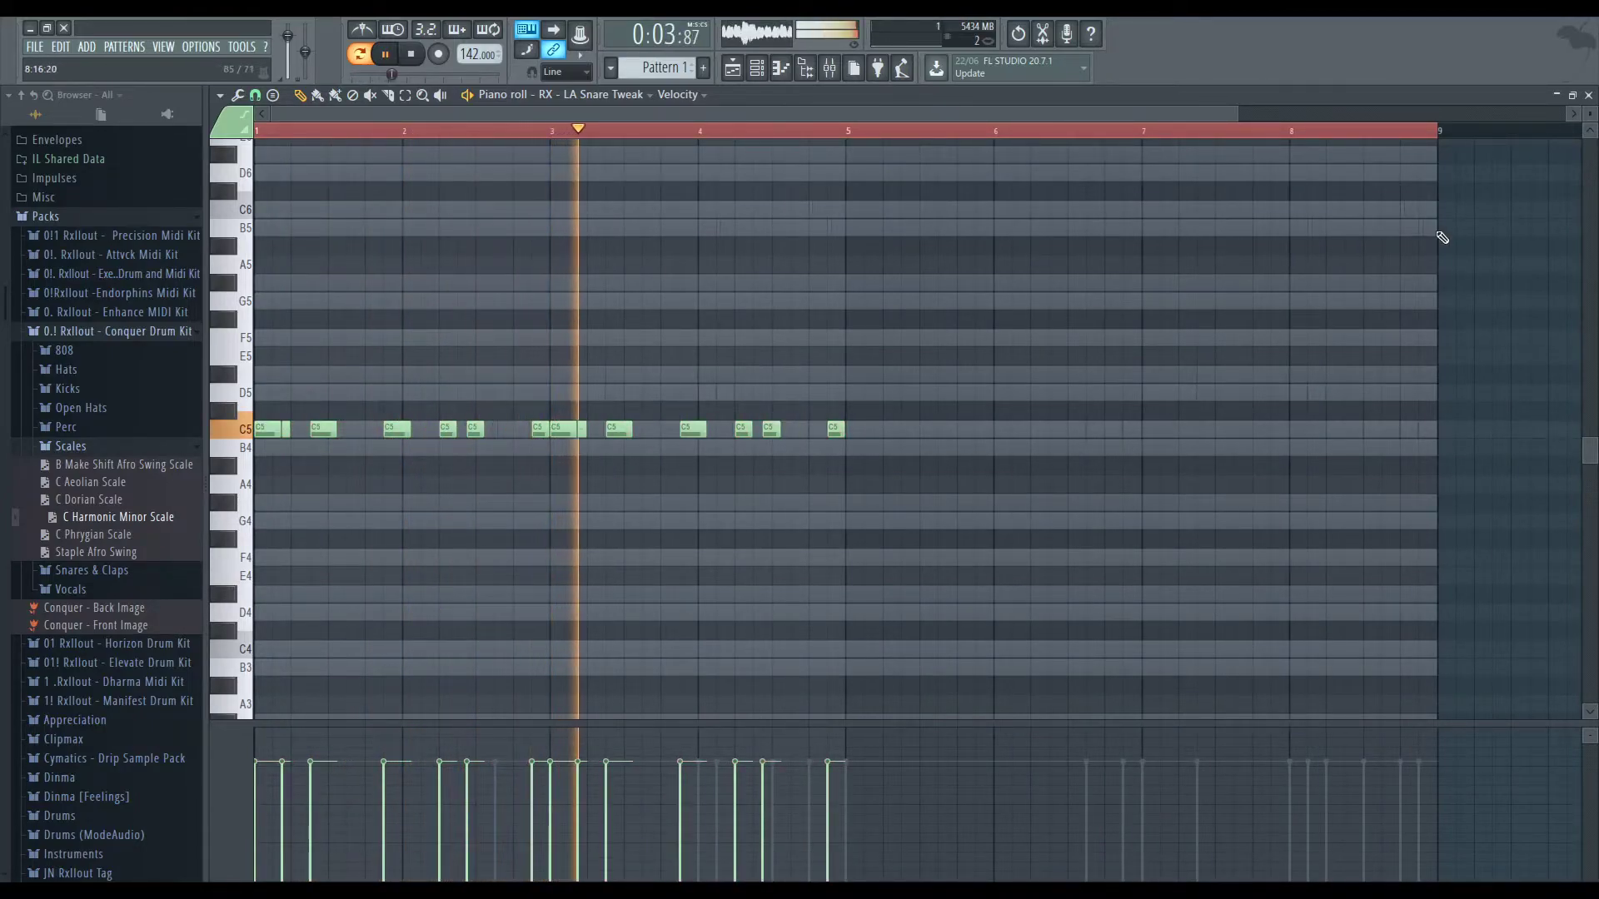
pyautogui.press('space')
pyautogui.press('space')
pyautogui.scroll(3, 480, 426)
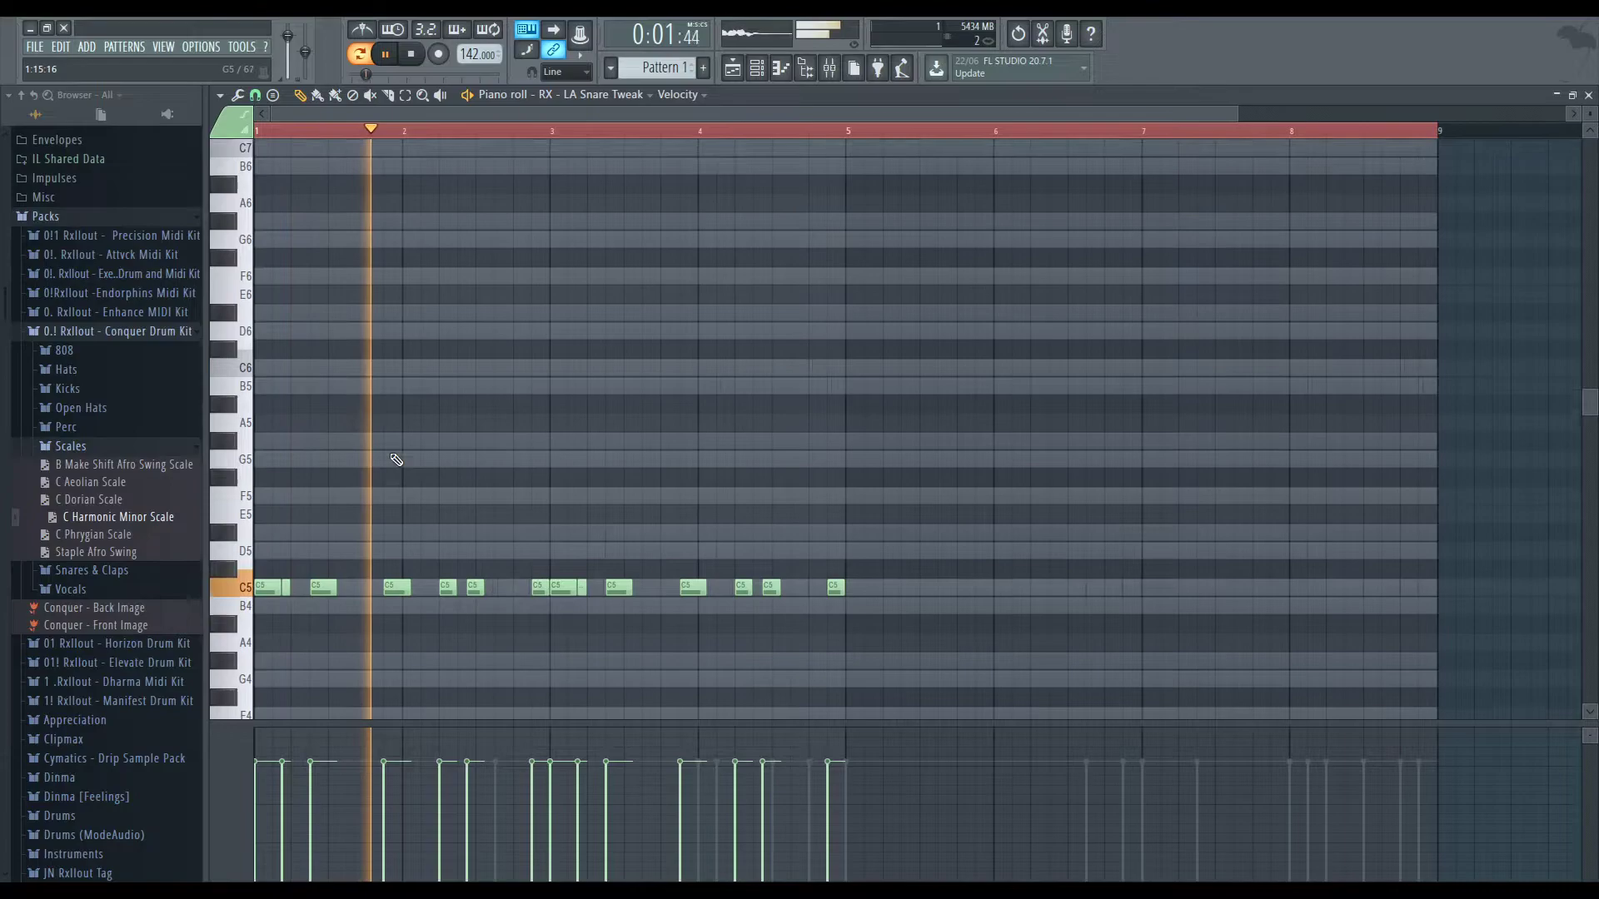
# Move the first two snare hits of bar 2 one step earlier and lengthen the first of them to three steps
pyautogui.scroll(3, 476, 587)
pyautogui.moveTo(495, 593); pyautogui.dragTo(525, 595)
pyautogui.press('space')
pyautogui.press('space')
pyautogui.keyDown('ctrl'); pyautogui.click(508, 595); pyautogui.keyUp('ctrl')
pyautogui.keyDown('ctrl'); pyautogui.rightClick(520, 621); pyautogui.keyUp('ctrl')
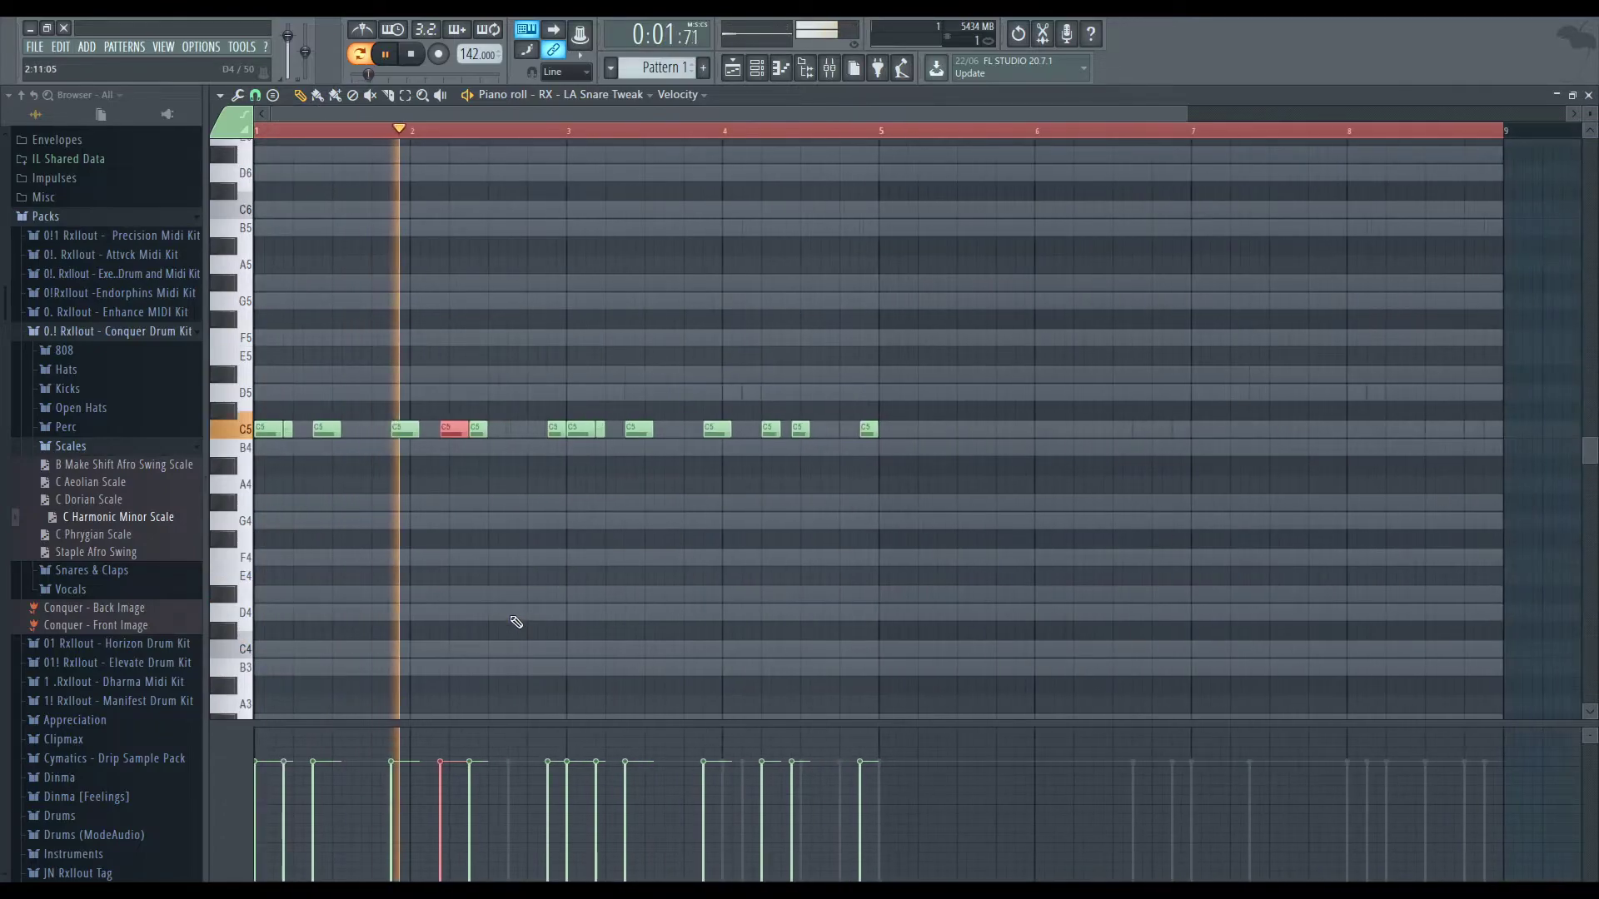
pyautogui.hotkey('ctrl', 'd')
# Add a three-step C5 snare hit at step 13 of bar 2 and audition it
pyautogui.press('space')
pyautogui.click(533, 430)
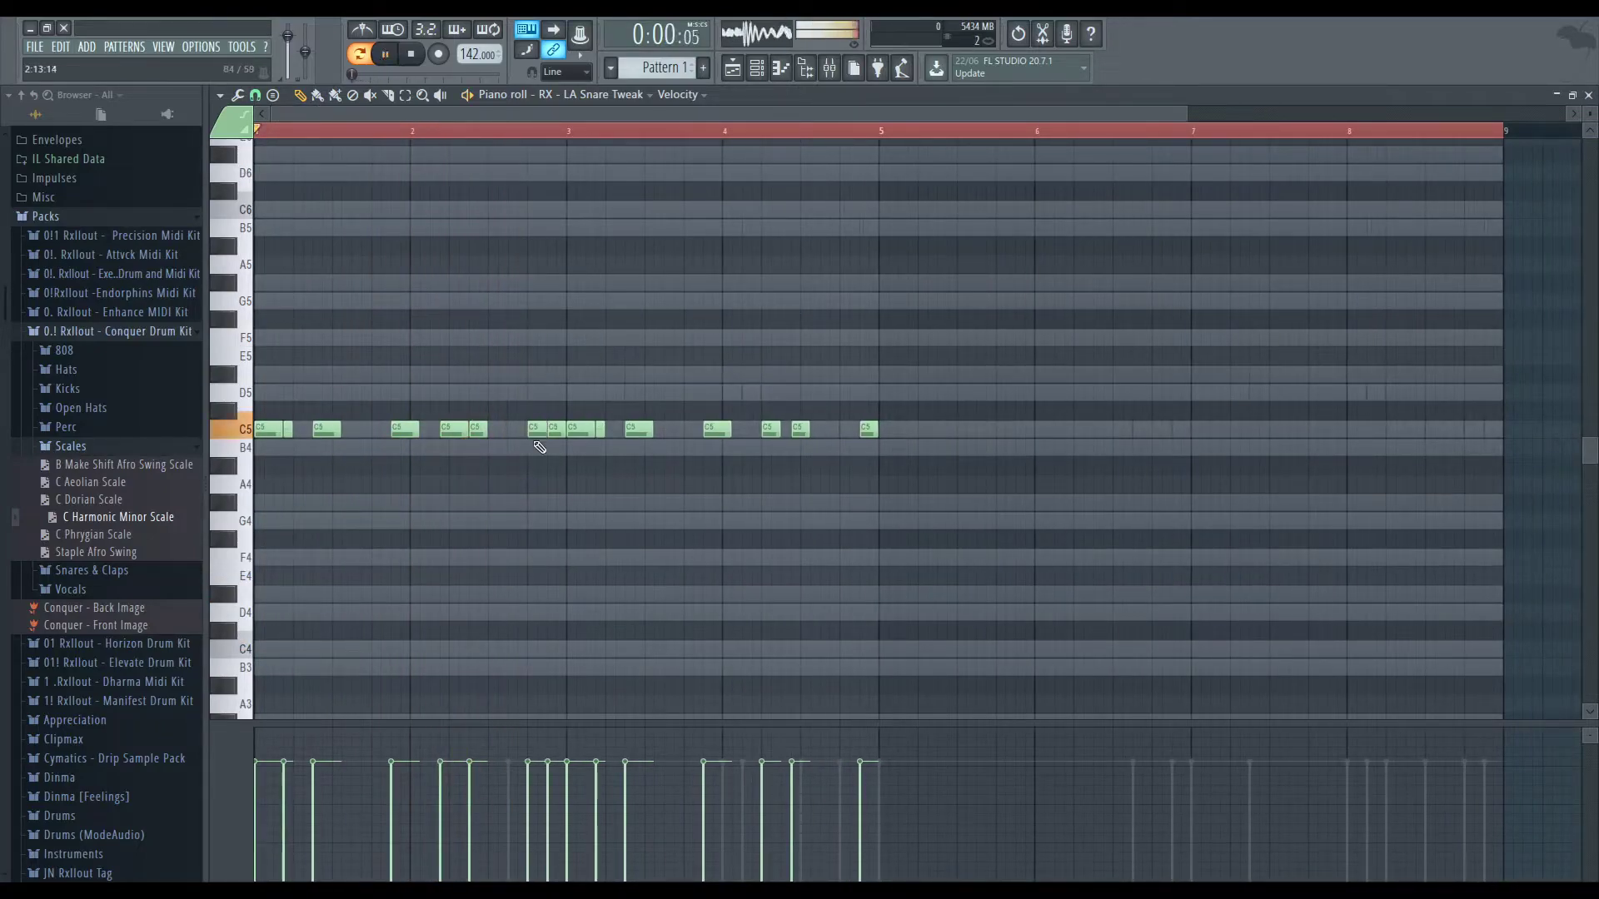
pyautogui.press('space')
# Delete the snare hits from step 15 of bar 2 onward and copy bars 1 and 2 into bars 3 and 4
pyautogui.rightClick(573, 430)
pyautogui.rightClick(712, 430)
pyautogui.rightClick(866, 430)
pyautogui.hotkey('ctrl', 'a')
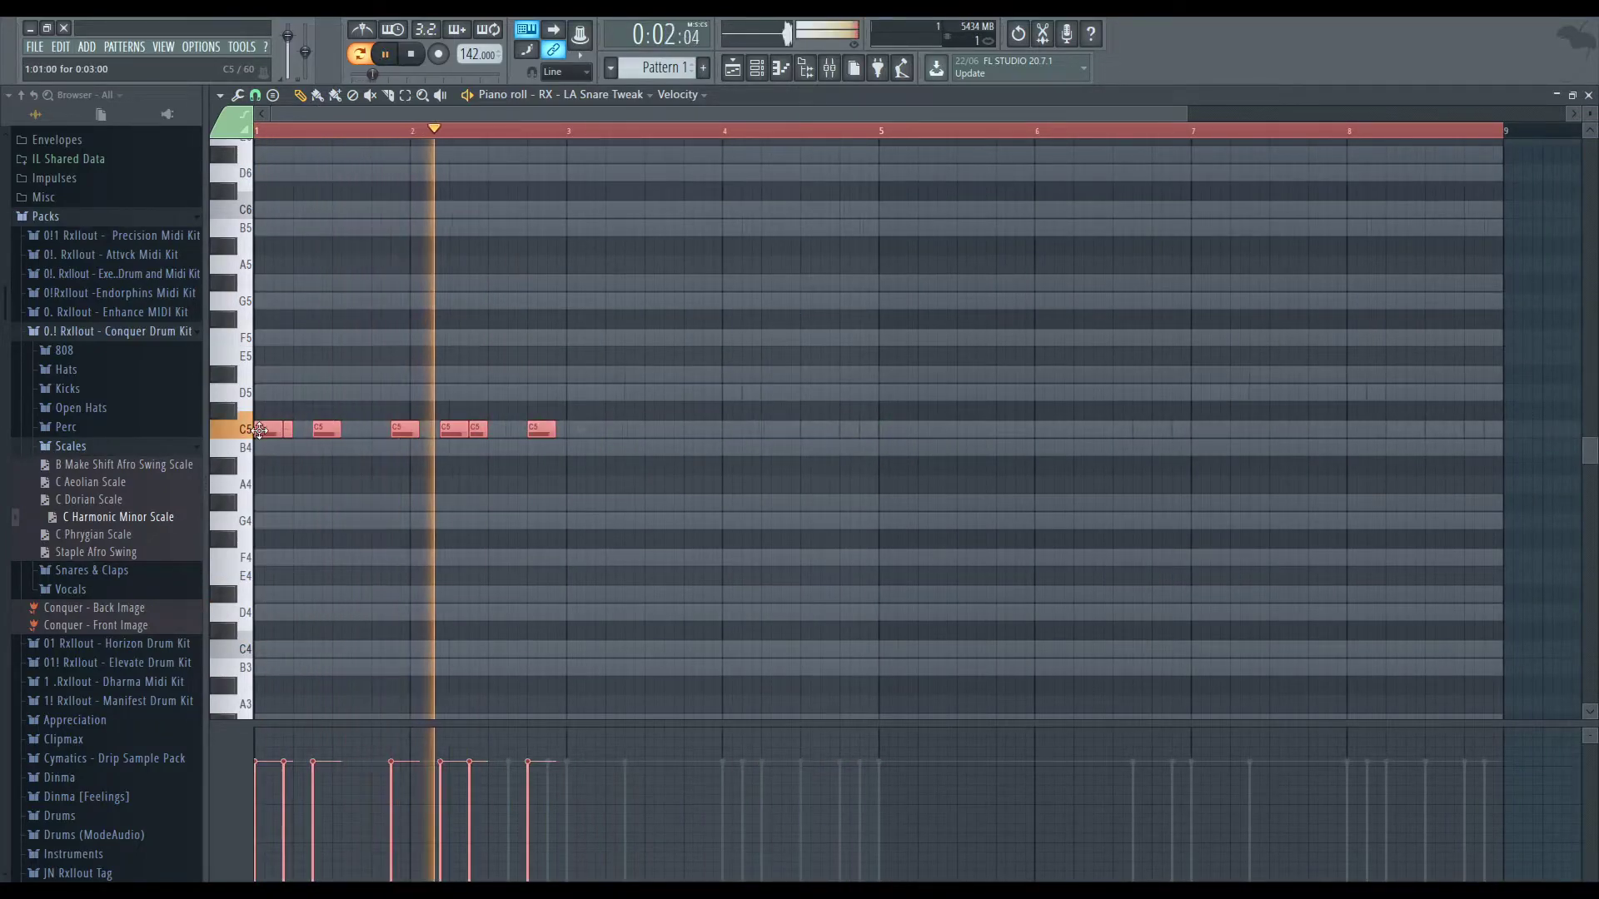
pyautogui.hotkey('ctrl', 'b')
# Move the last snare hit of bar 2 to step 11, shorten it to two steps, and play the pattern
pyautogui.moveTo(601, 432); pyautogui.dragTo(538, 433)
pyautogui.hotkey('ctrl', 'd')
pyautogui.press('space')
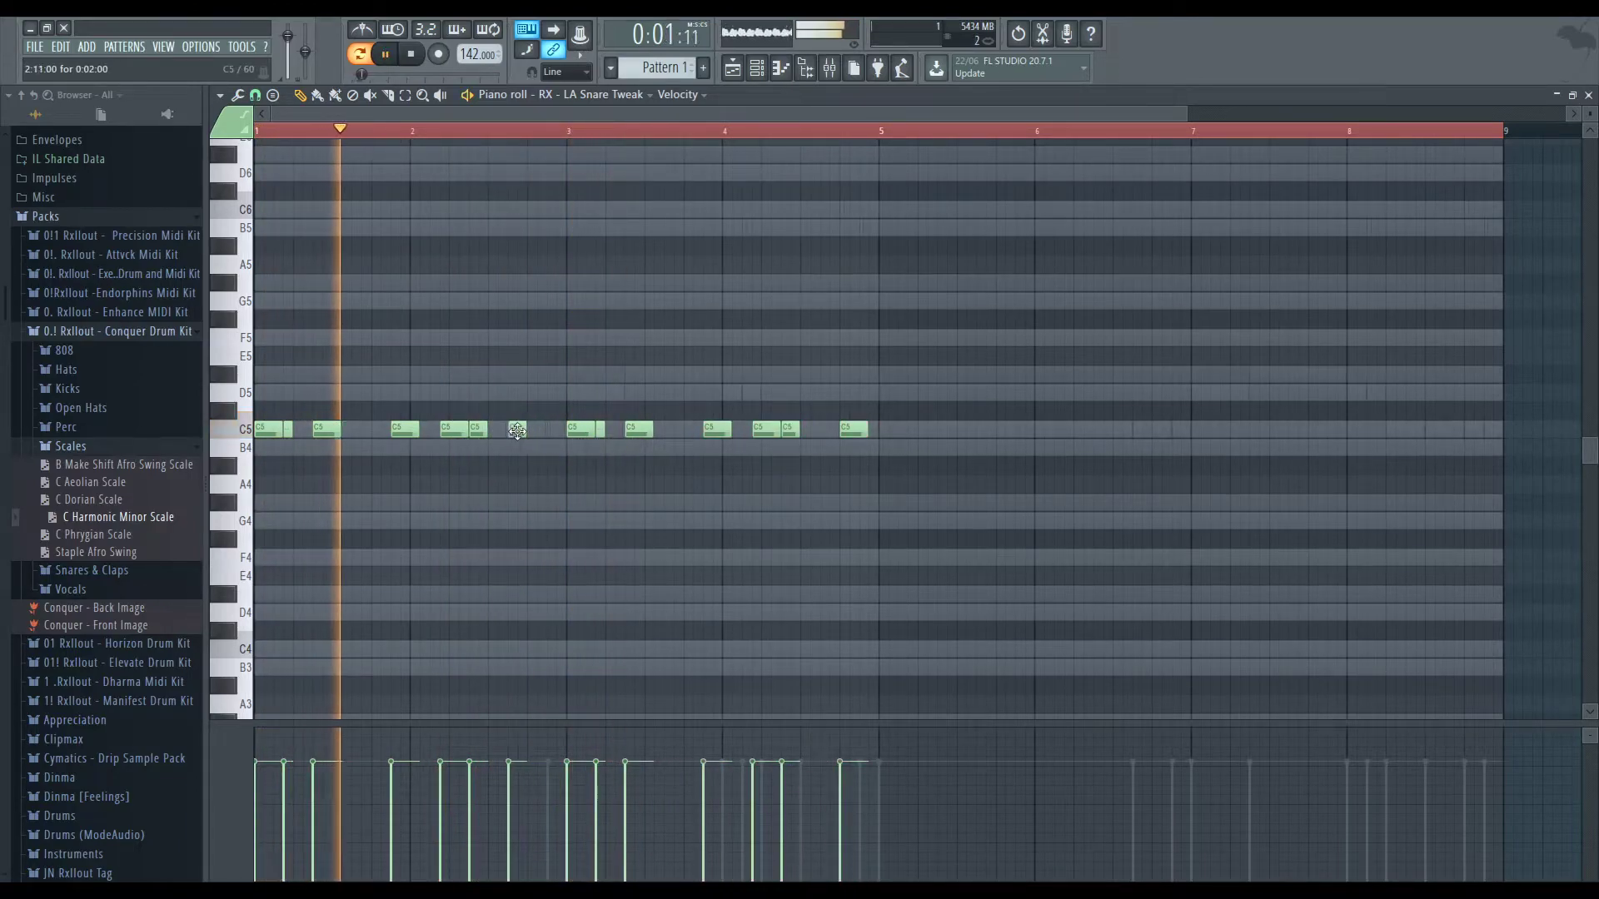
# Add a two-step C5 hit at step 15 of bar 2 and lengthen the step 11 hit to four steps
pyautogui.scroll(3, 533, 430)
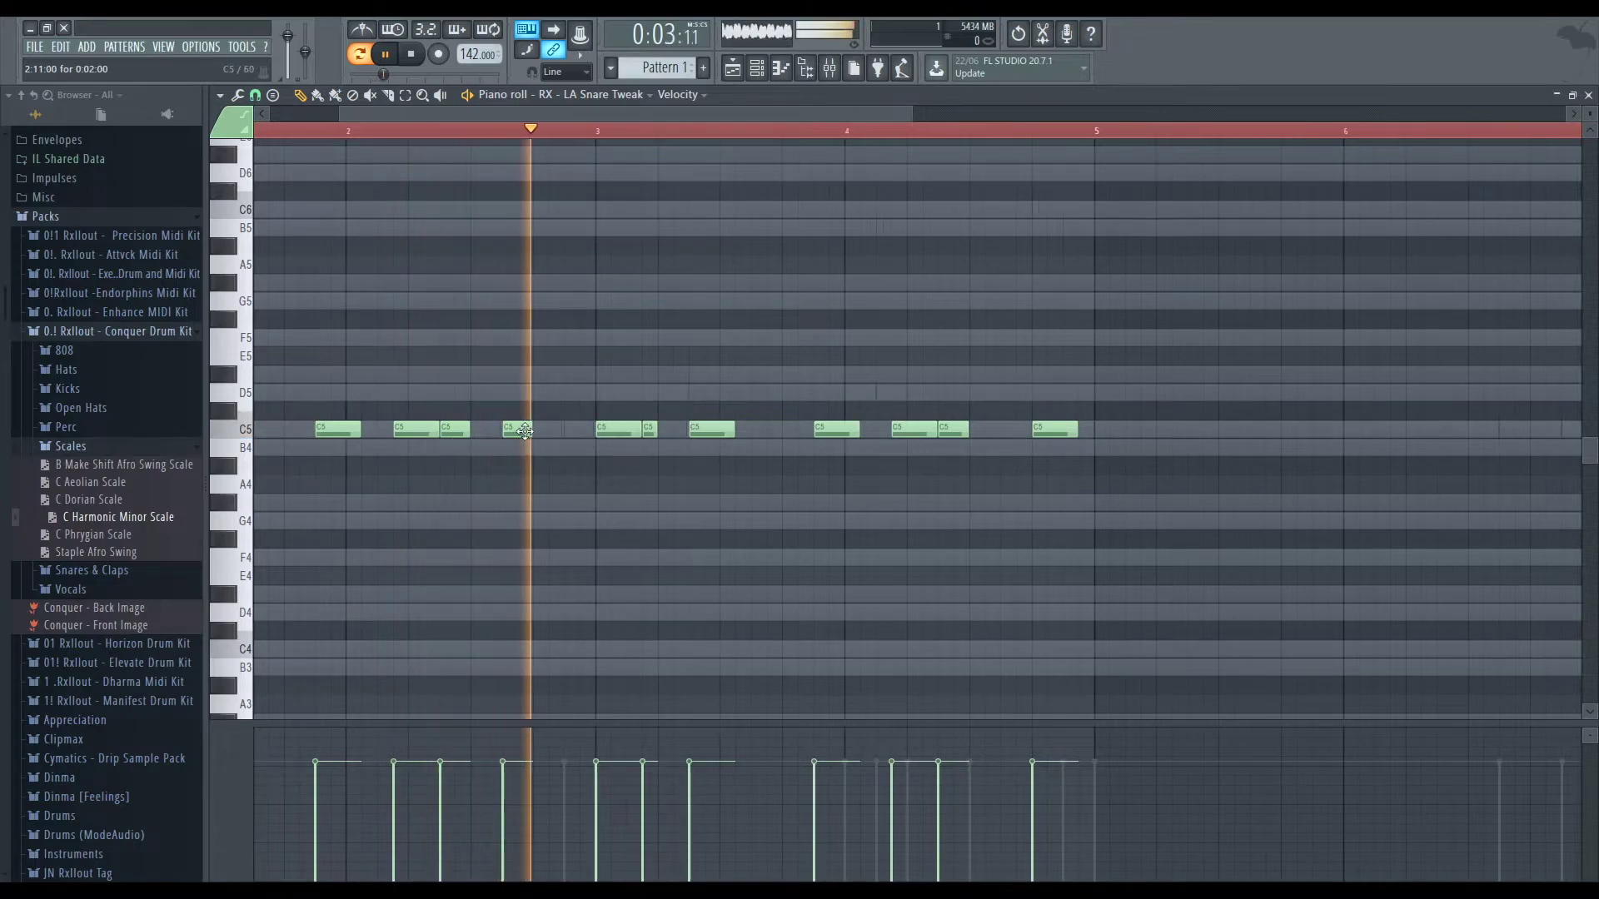
pyautogui.press('space')
pyautogui.click(574, 428)
pyautogui.press('space')
pyautogui.scroll(-3, 583, 454)
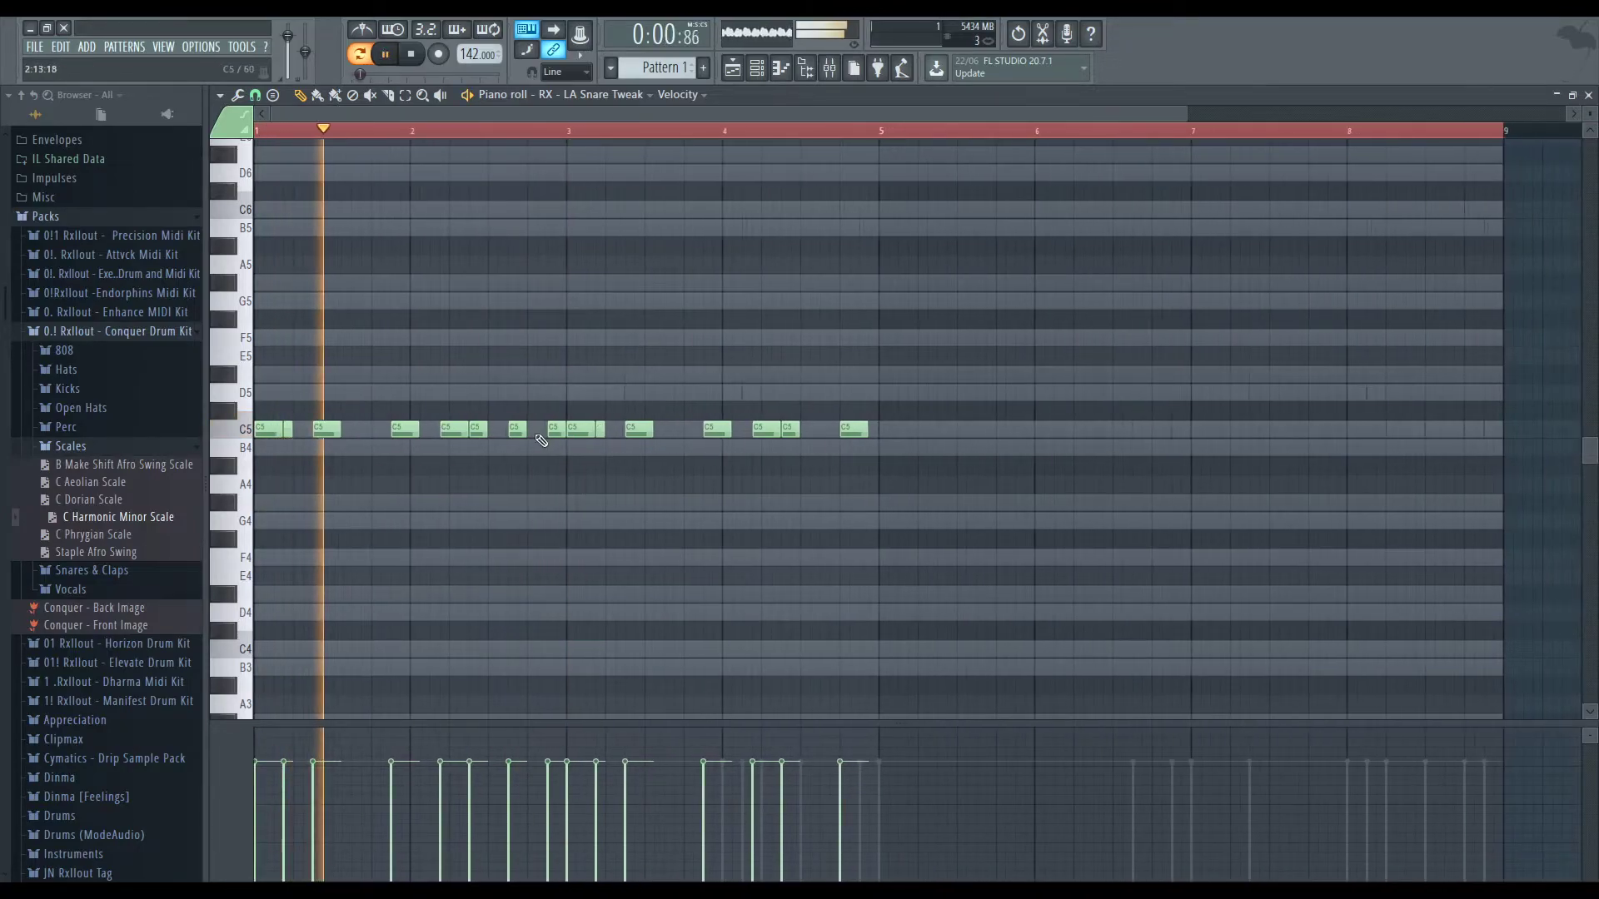
pyautogui.moveTo(894, 444); pyautogui.dragTo(573, 438)
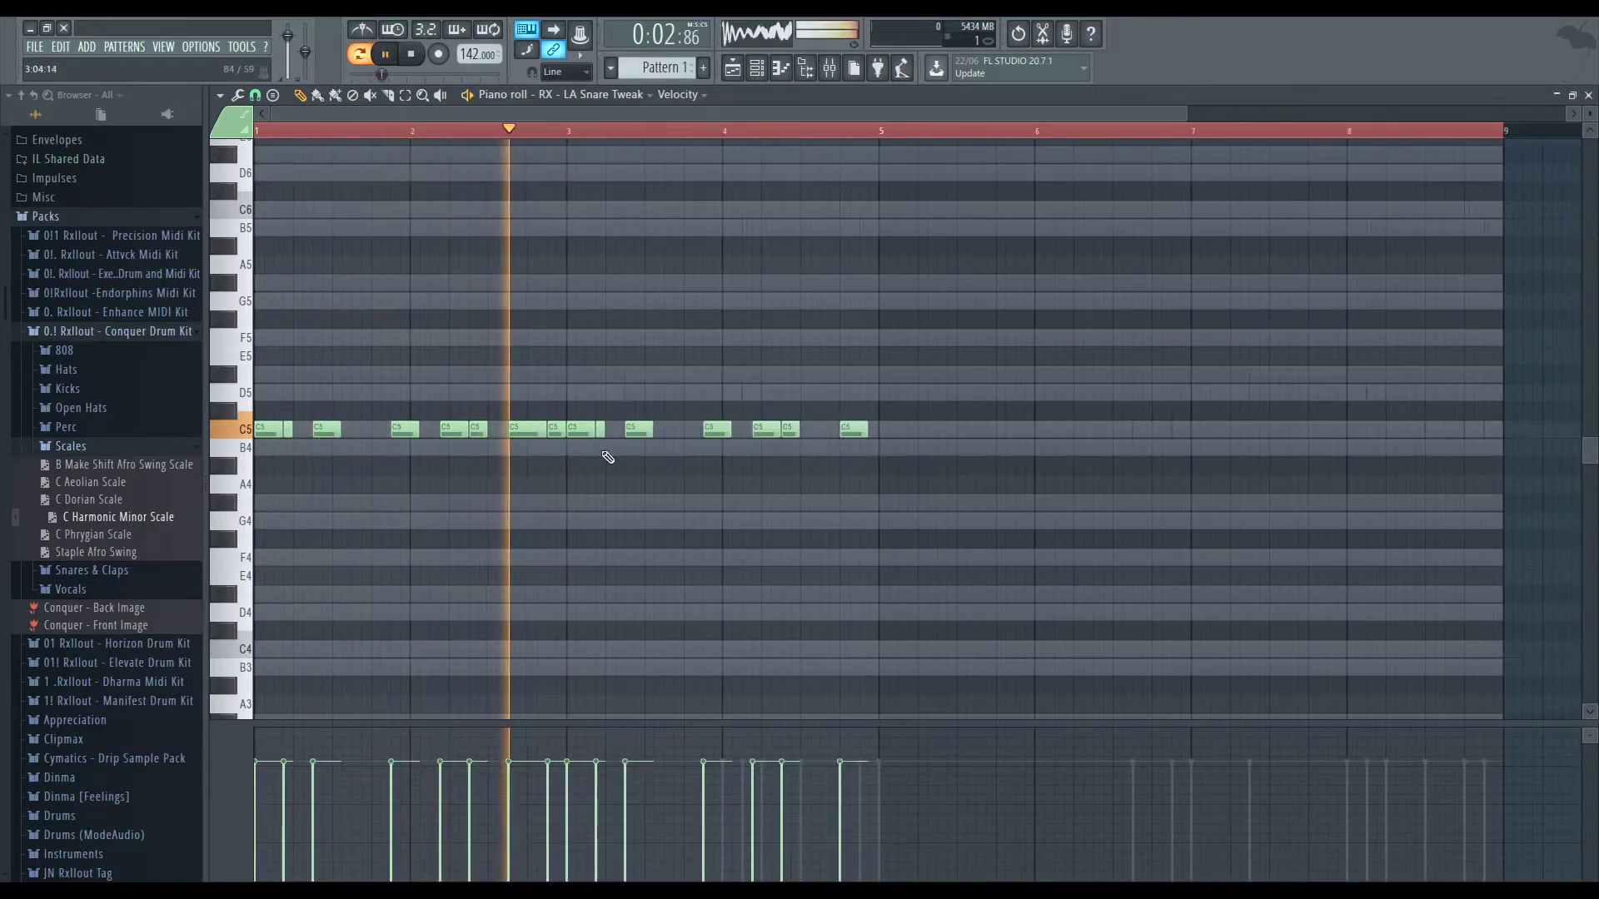
# Clear the snare hits in bars 3 and 4 and replace them with a copy of bars 1 and 2 starting at bar 3
pyautogui.press('space')
pyautogui.rightClick(590, 431)
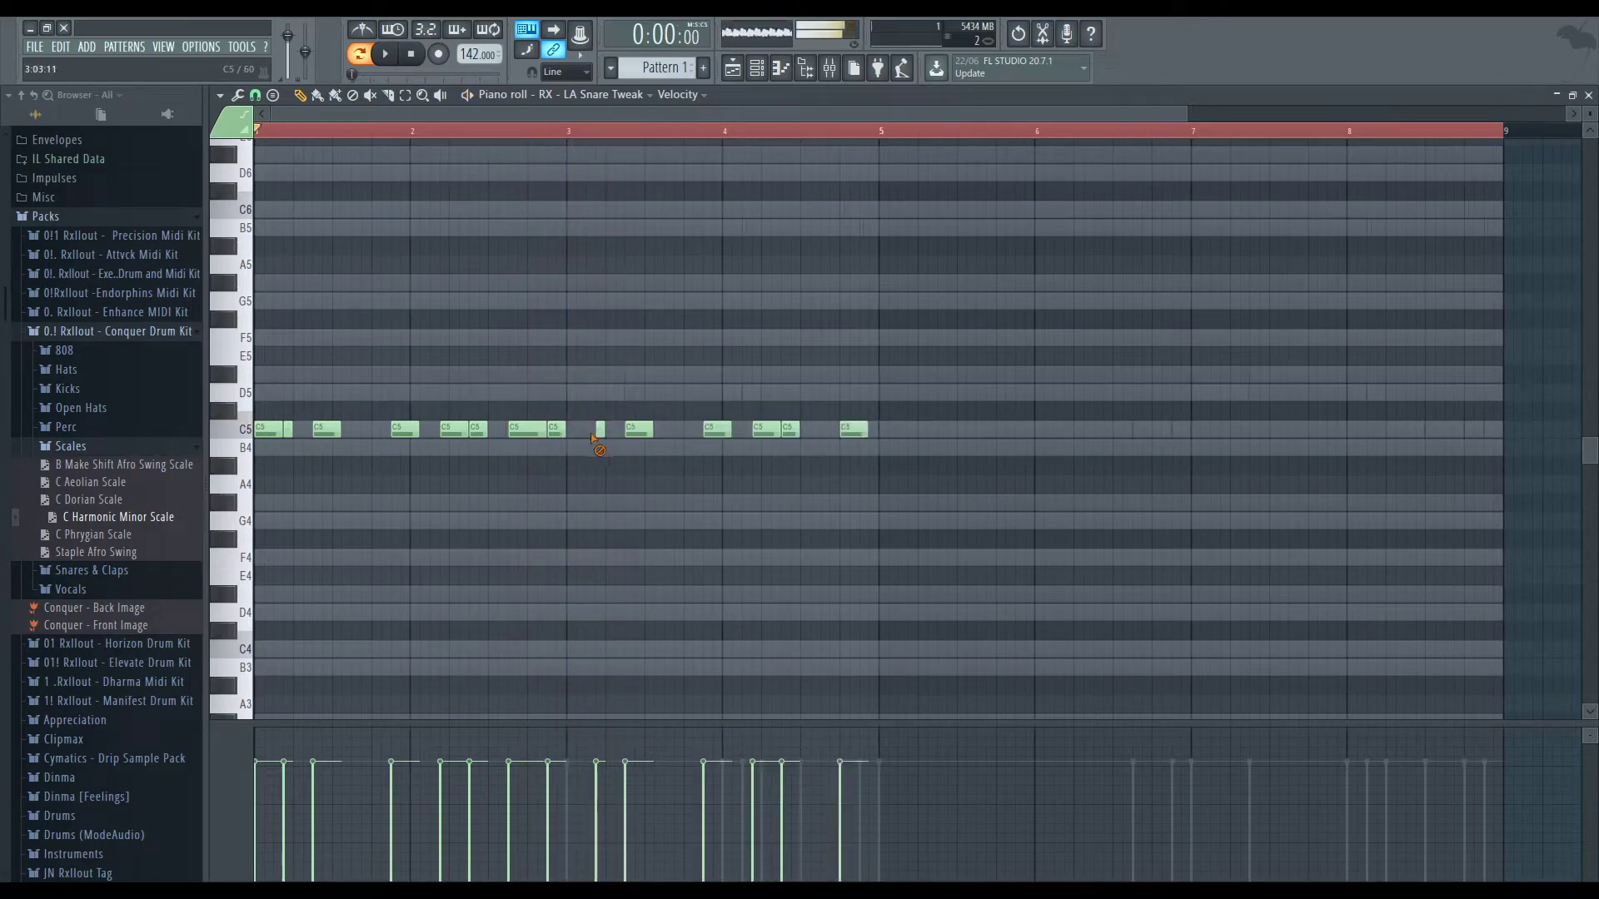
pyautogui.rightClick(596, 430)
pyautogui.hotkey('ctrl', 'a')
pyautogui.hotkey('ctrl', 'b')
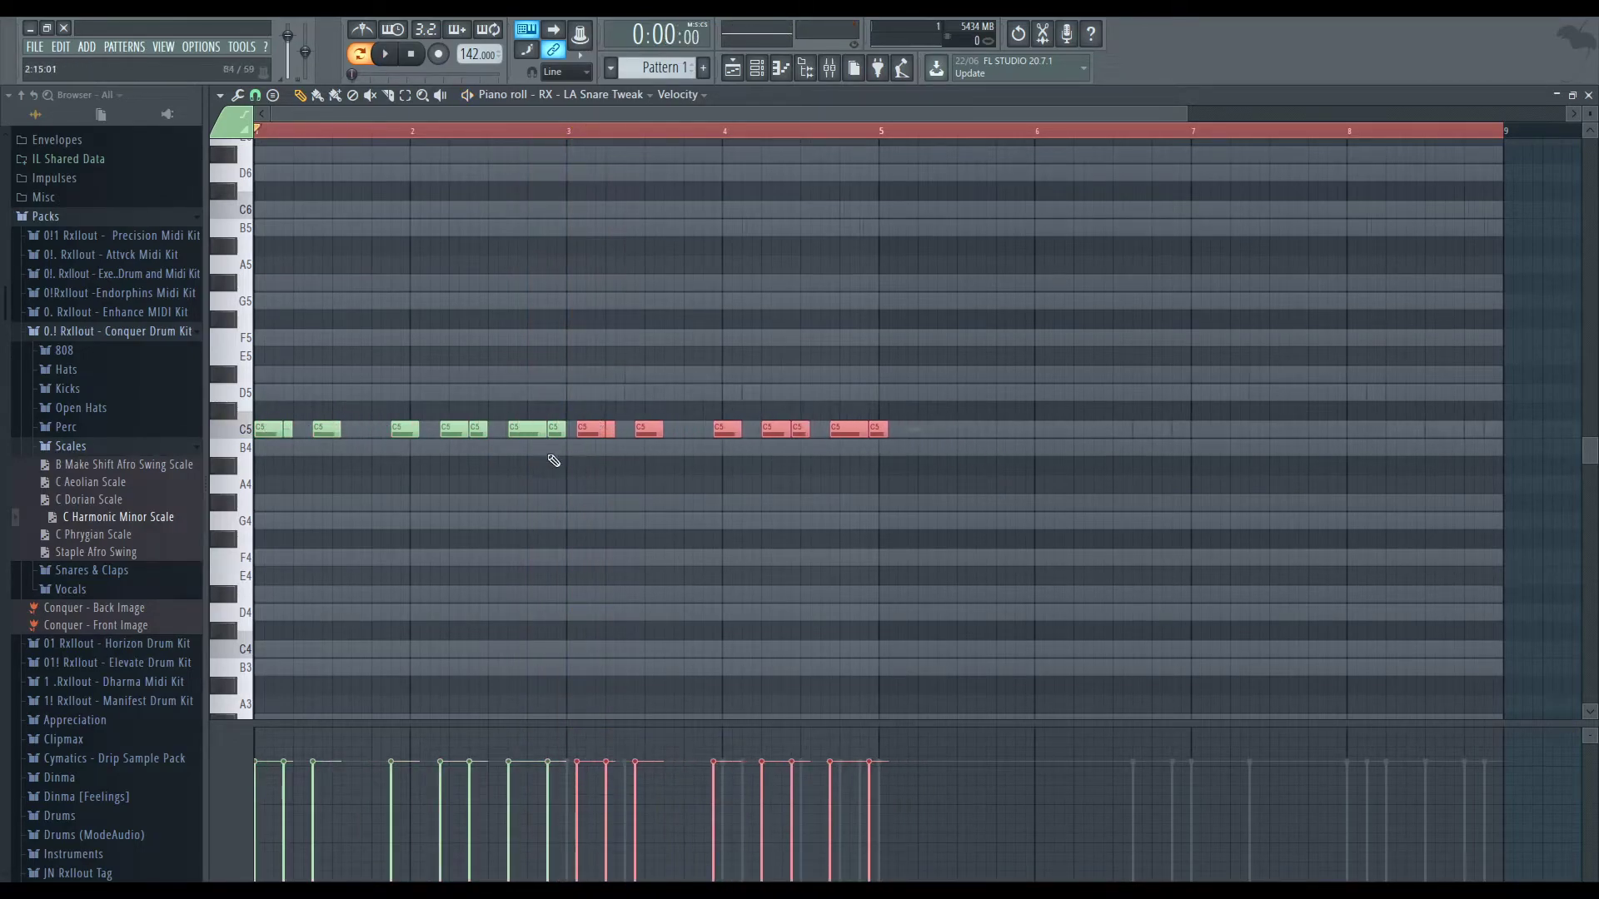
pyautogui.hotkey('ctrl', 'd')
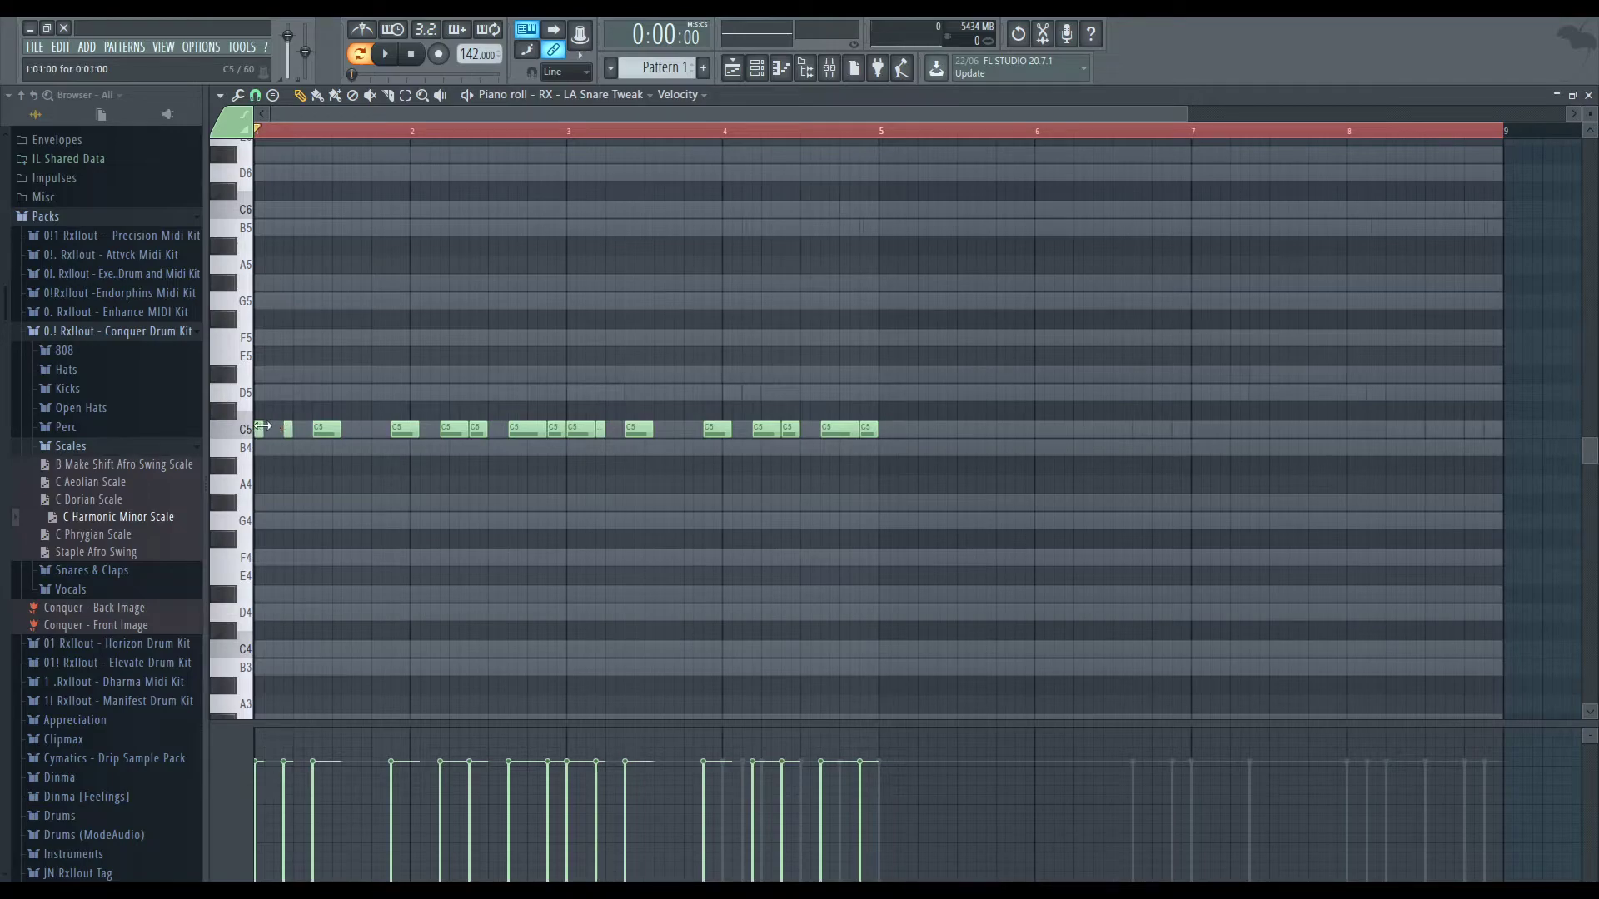
# Shorten the first snare hit of bar 1 to one step and add a one-step C5 hit at step 2
pyautogui.moveTo(265, 428); pyautogui.dragTo(278, 428)
pyautogui.press('pageup')
pyautogui.press('space')
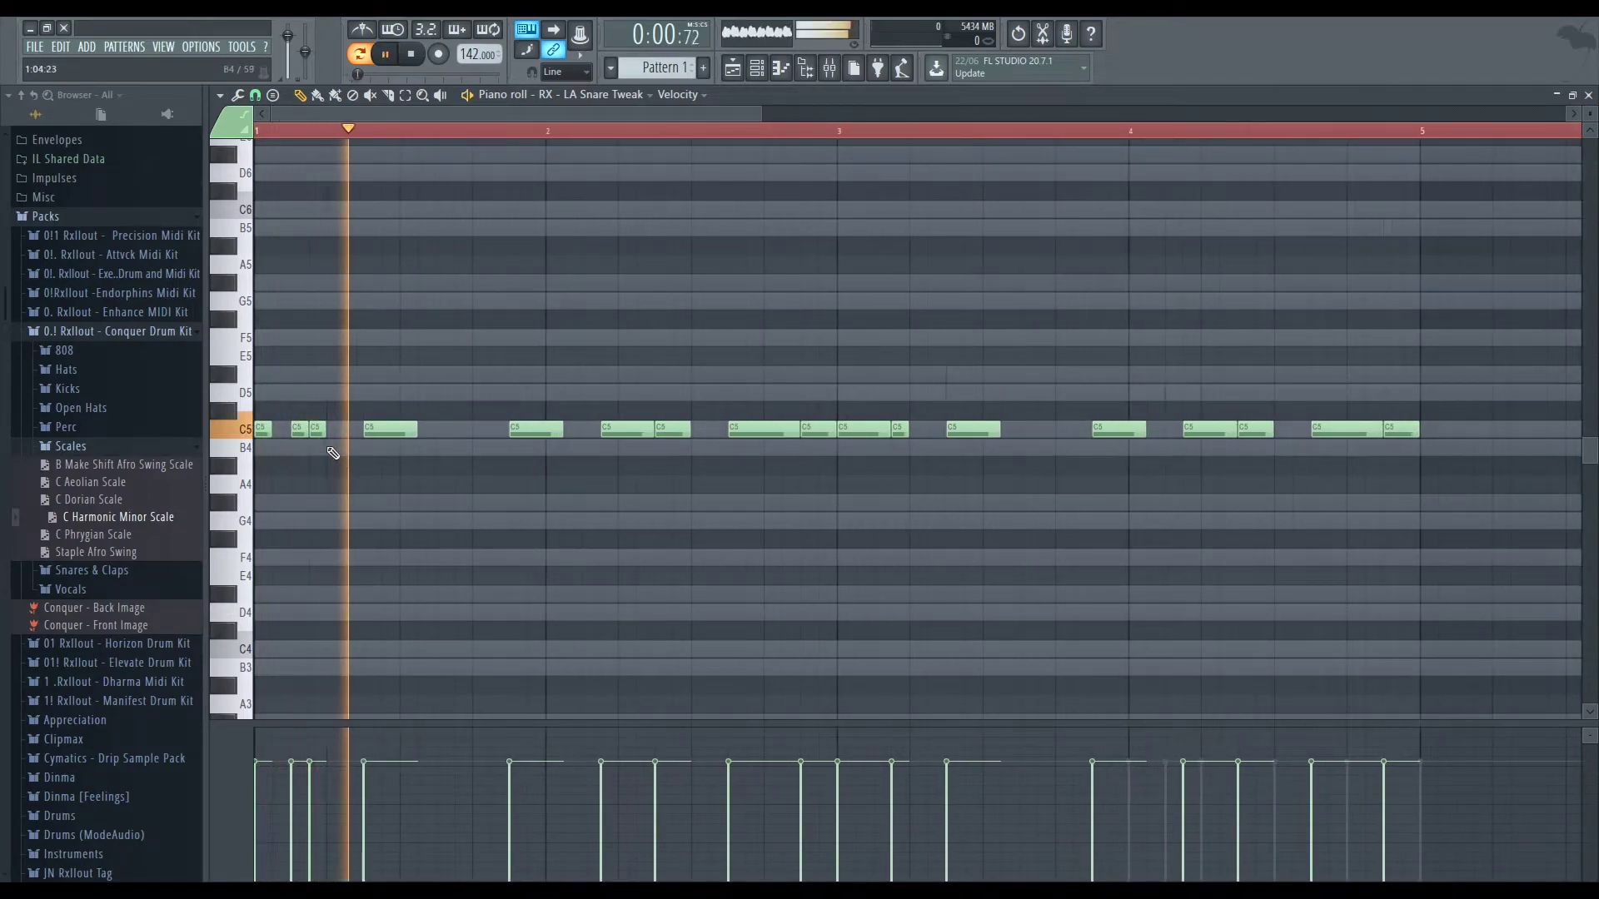
pyautogui.press('space')
# Lower the velocities of the snare hits at step 2 of bar 1 and step 4 of bar 2
pyautogui.click(273, 826)
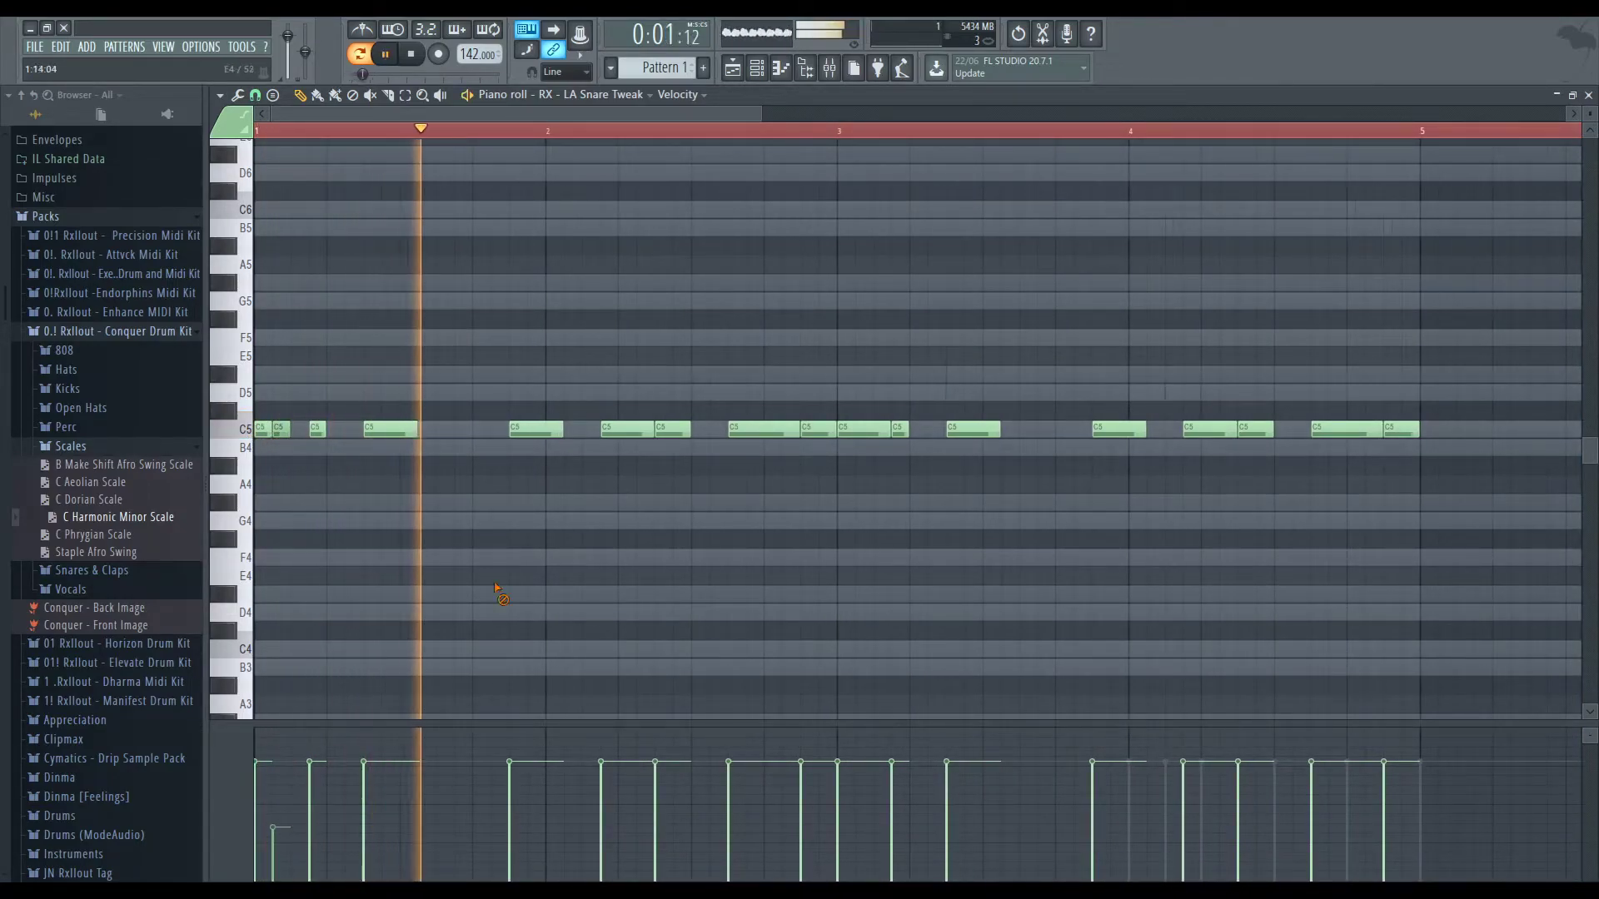
pyautogui.click(602, 849)
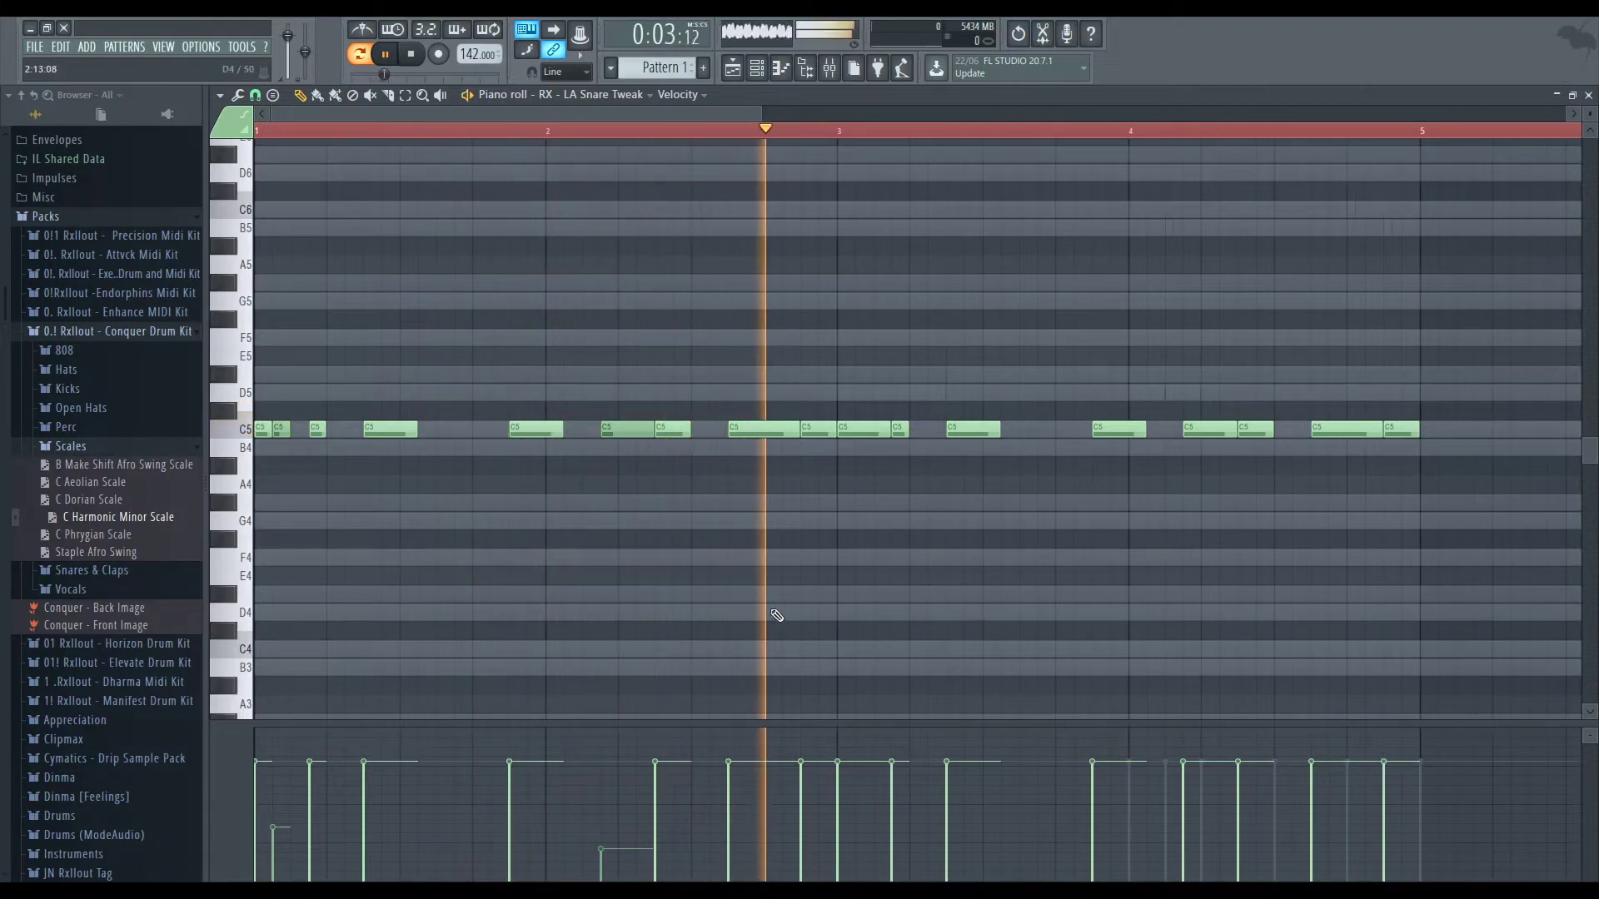
# Lower the velocities of the snare hits at step 15 of bar 2, step 4 of bar 3 and step 4 of bar 4
pyautogui.click(804, 816)
pyautogui.click(893, 810)
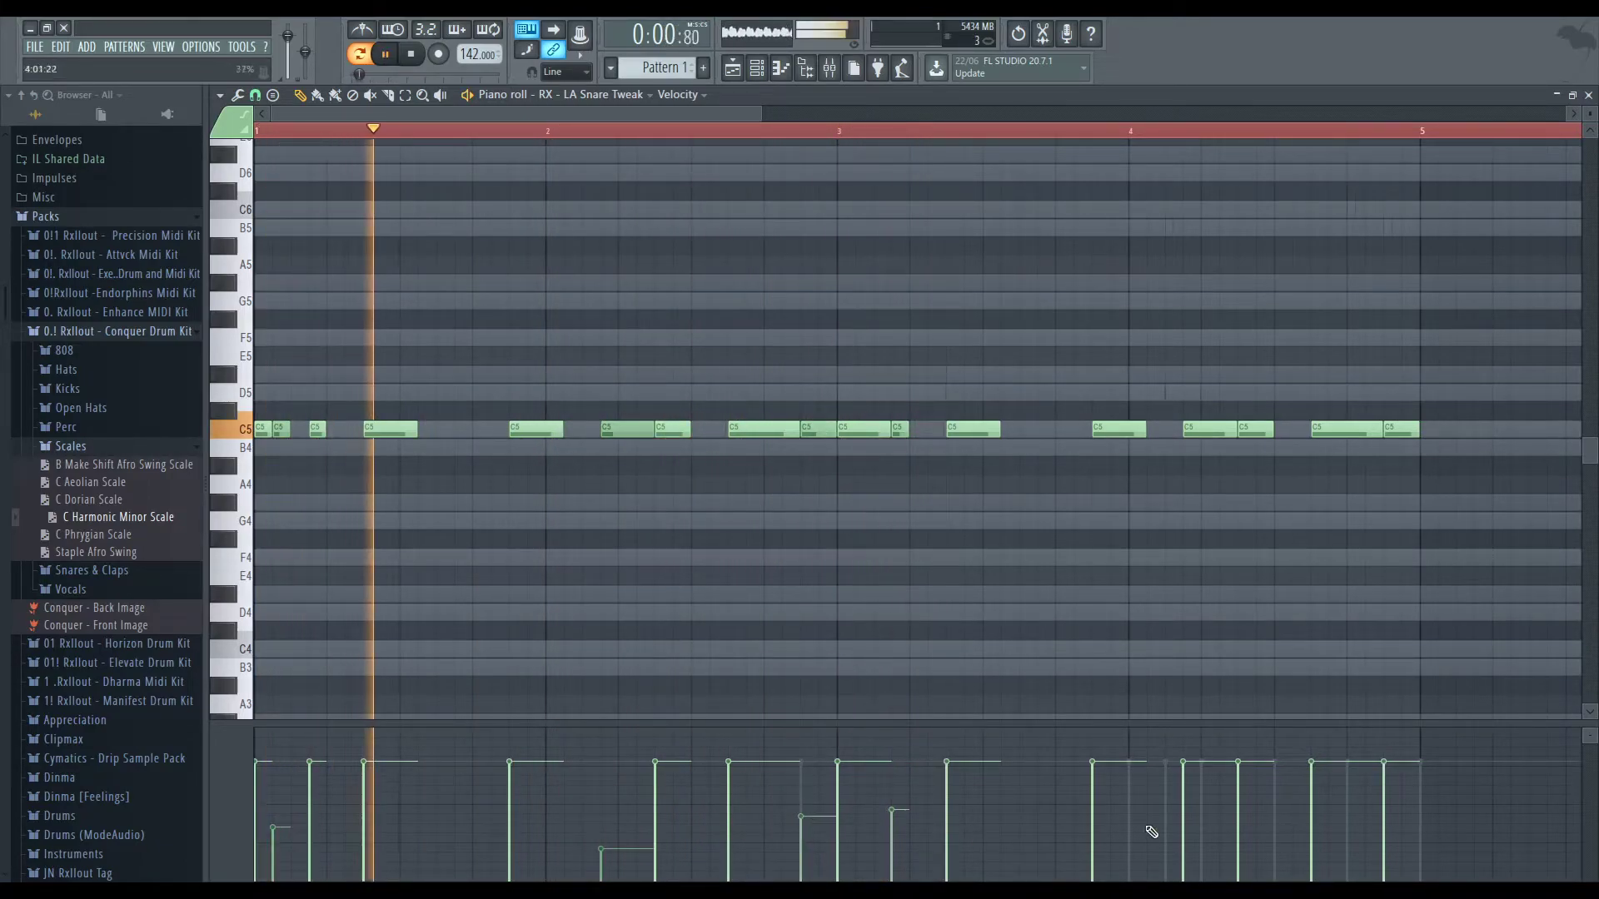
pyautogui.click(1184, 804)
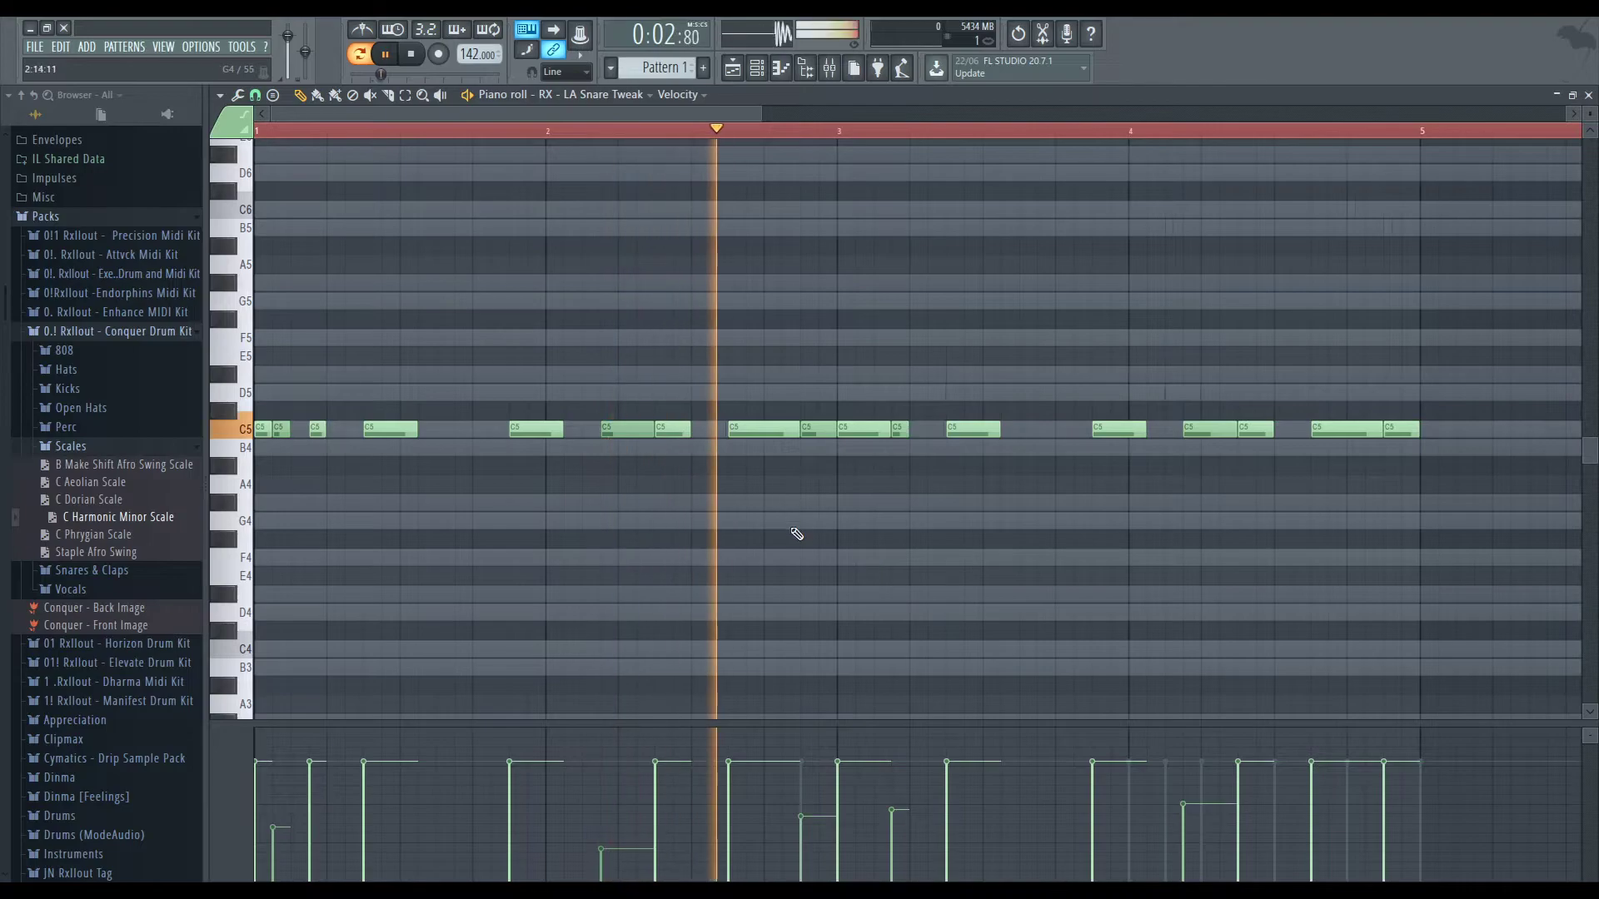
pyautogui.press('space')
pyautogui.rightClick(318, 429)
pyautogui.rightClick(280, 429)
pyautogui.rightClick(262, 429)
pyautogui.hotkey('ctrl', 'z')
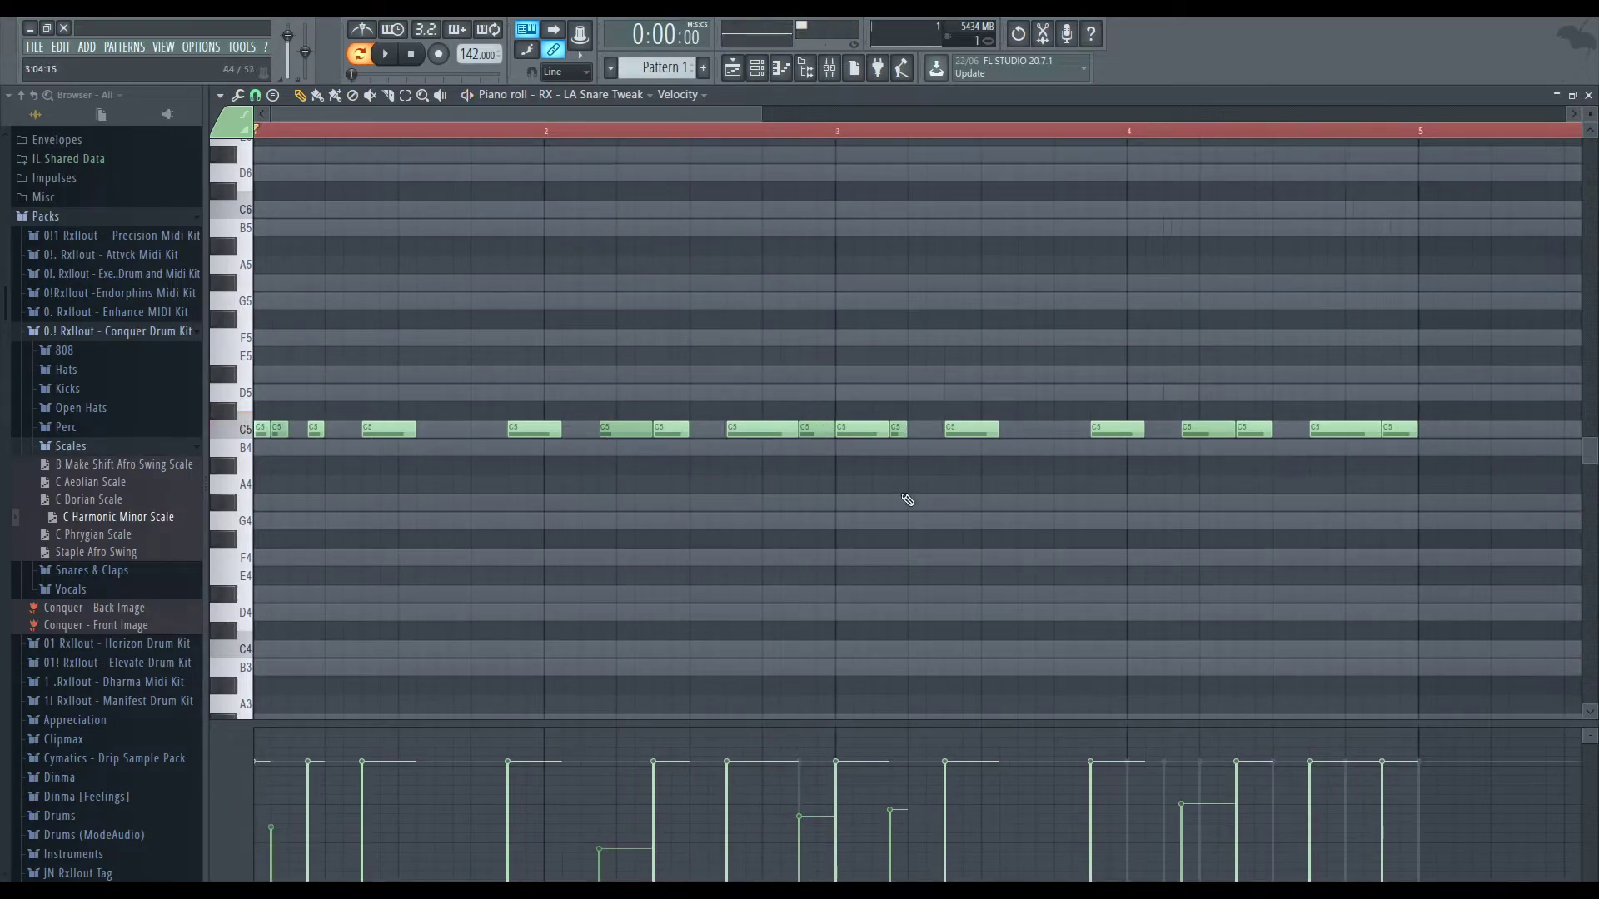
pyautogui.scroll(-2, 902, 495)
pyautogui.hotkey('ctrl', 'a')
pyautogui.press('space')
pyautogui.scroll(-2, 807, 507)
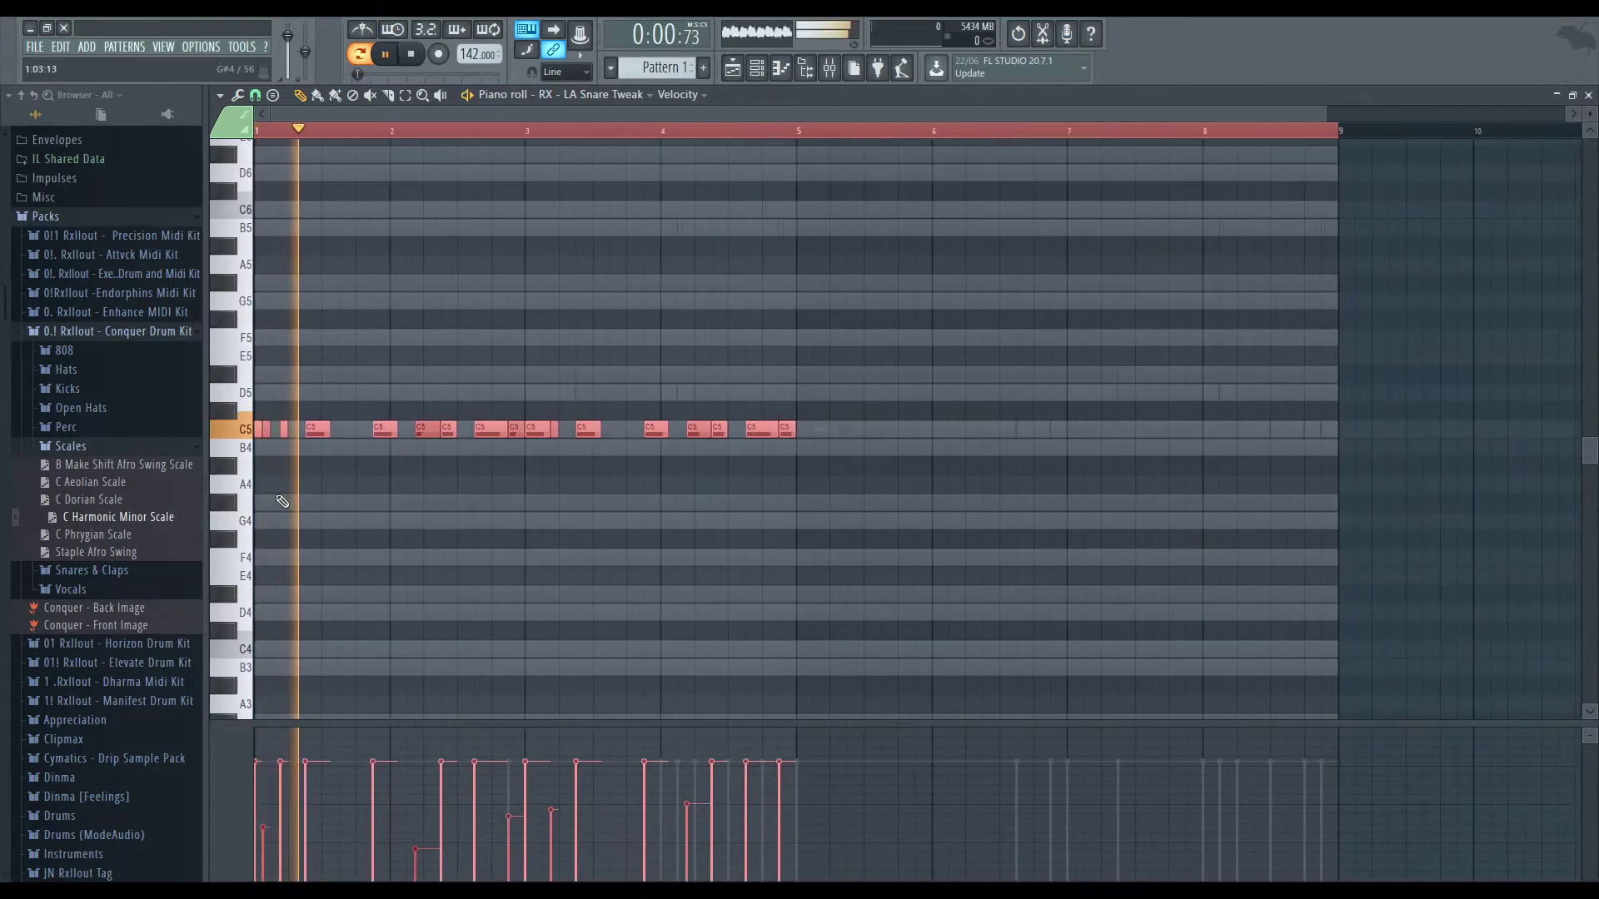
pyautogui.scroll(3, 391, 512)
pyautogui.keyDown('ctrl'); pyautogui.click(500, 525); pyautogui.keyUp('ctrl')
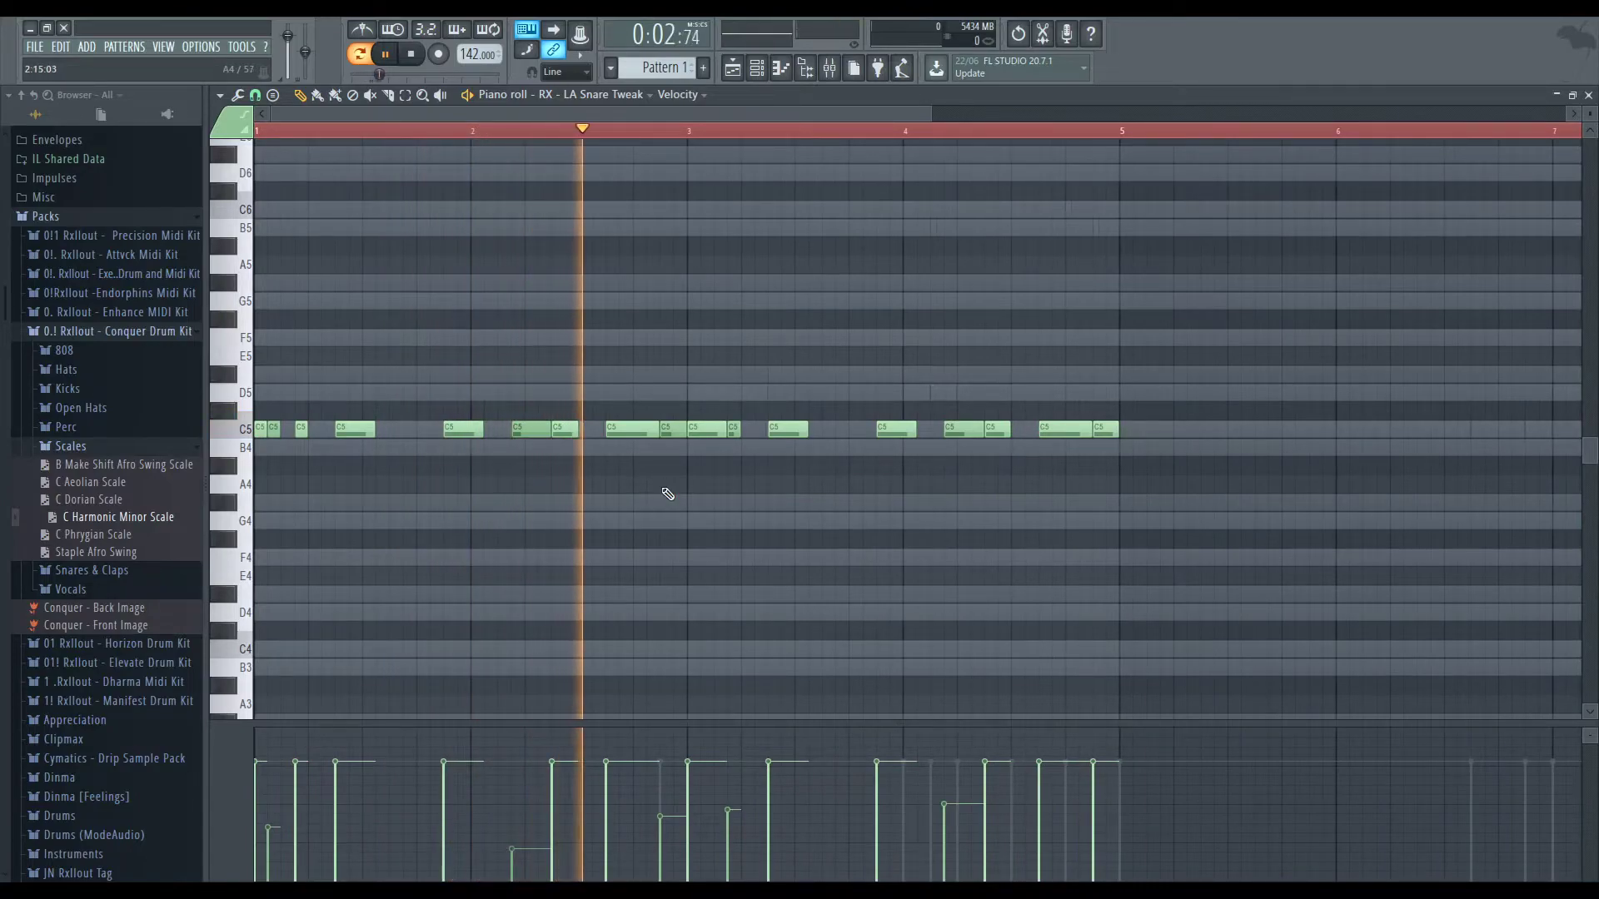
# Move the four-step snare hit in bar 2 one step later to step 12 and shorten it to three steps
pyautogui.press('space')
pyautogui.moveTo(626, 428); pyautogui.dragTo(639, 428)
pyautogui.click(639, 428)
pyautogui.press('space')
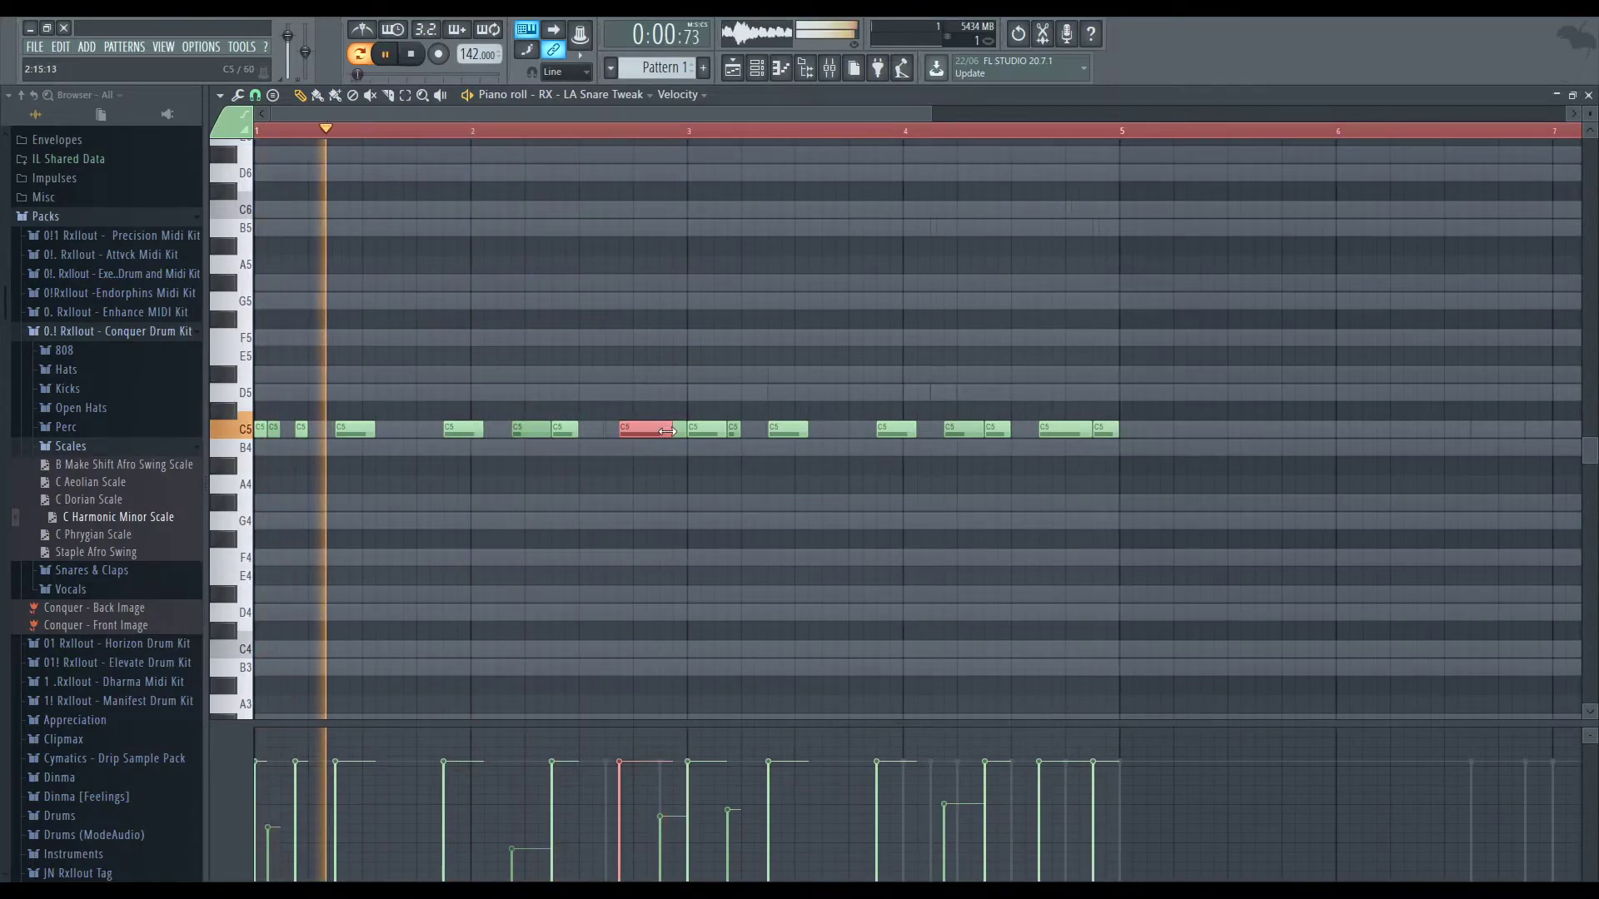
pyautogui.scroll(-2, 664, 491)
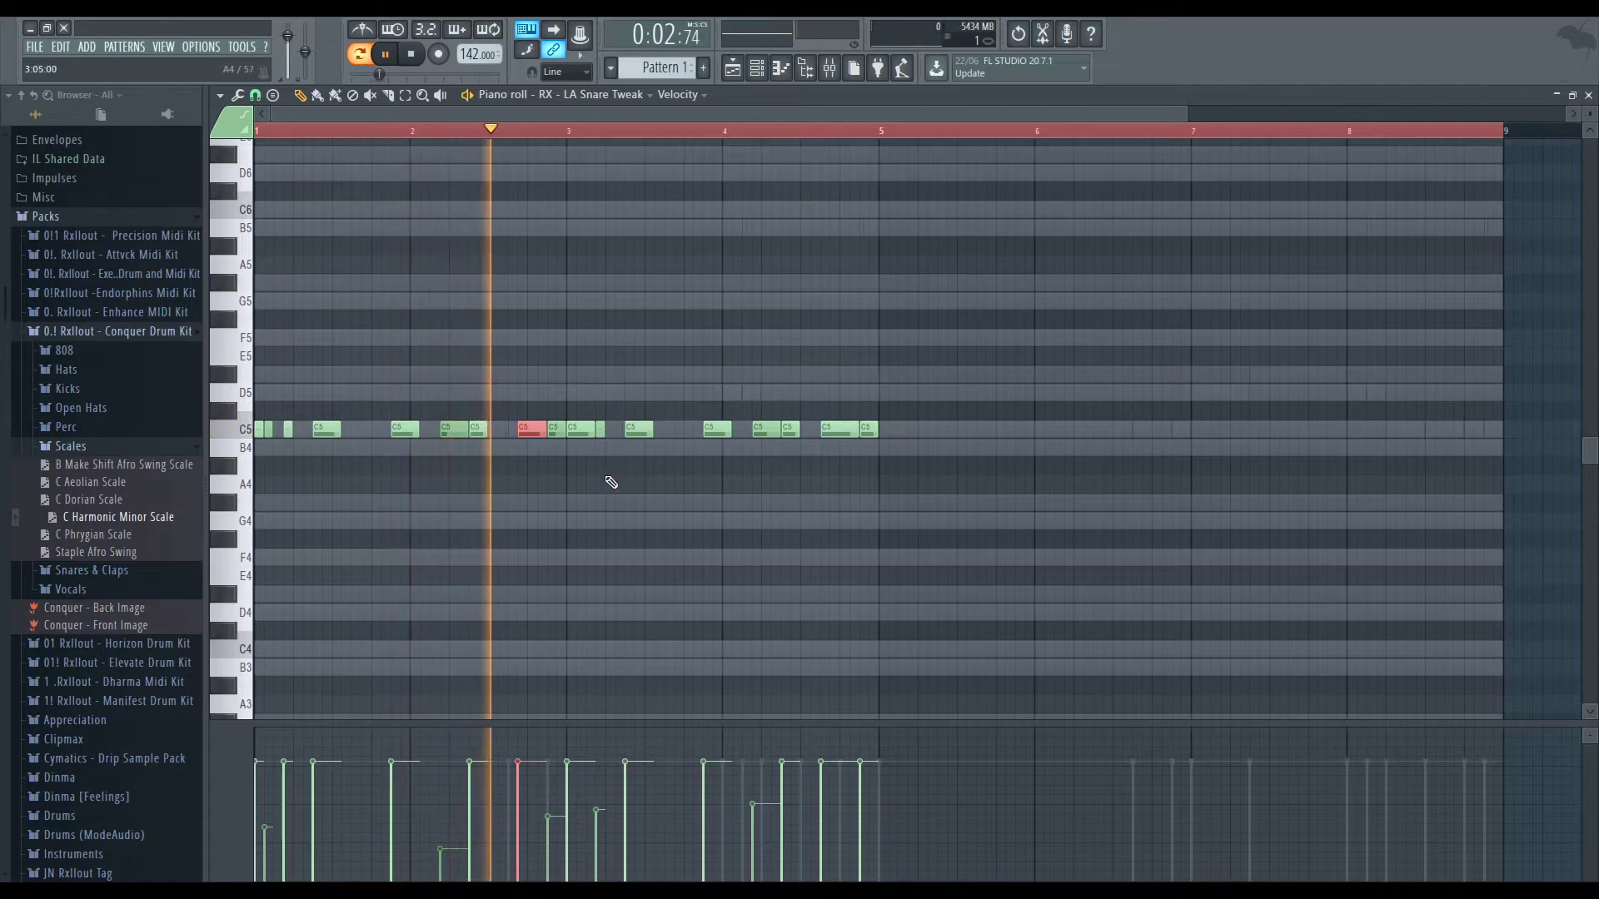
pyautogui.keyDown('ctrl'); pyautogui.click(574, 499); pyautogui.keyUp('ctrl')
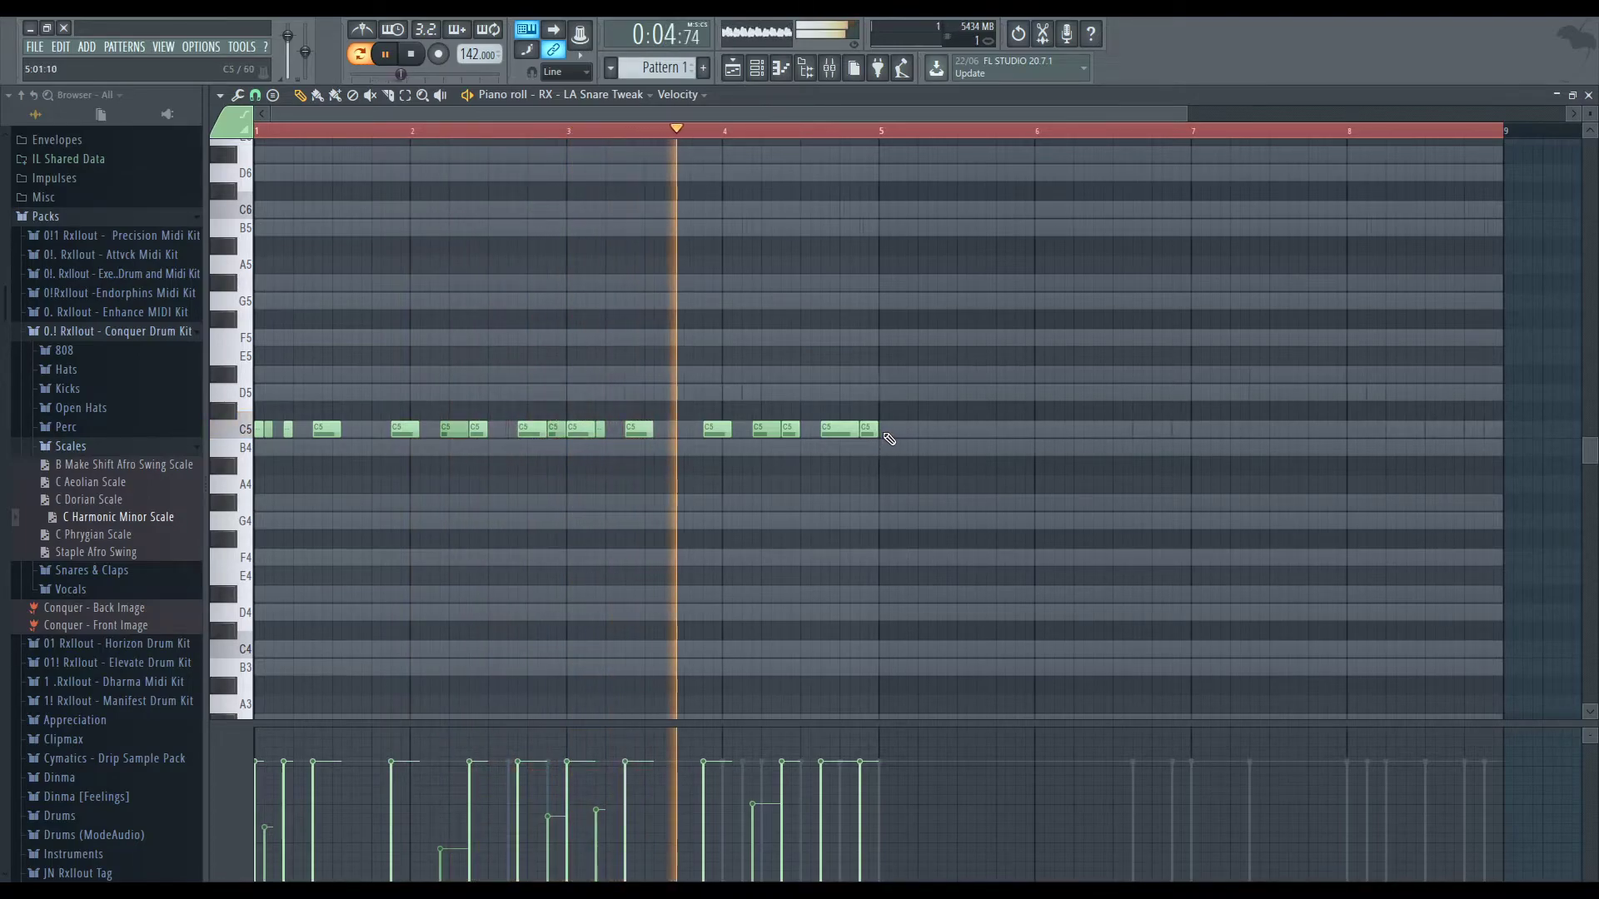
# Remove the snare hits in bars 3 and 4 and put a copy of the revised bars 1 and 2 in their place
pyautogui.press('space')
pyautogui.moveTo(876, 434); pyautogui.dragTo(571, 432)
pyautogui.hotkey('ctrl', 'a')
pyautogui.hotkey('ctrl', 'b')
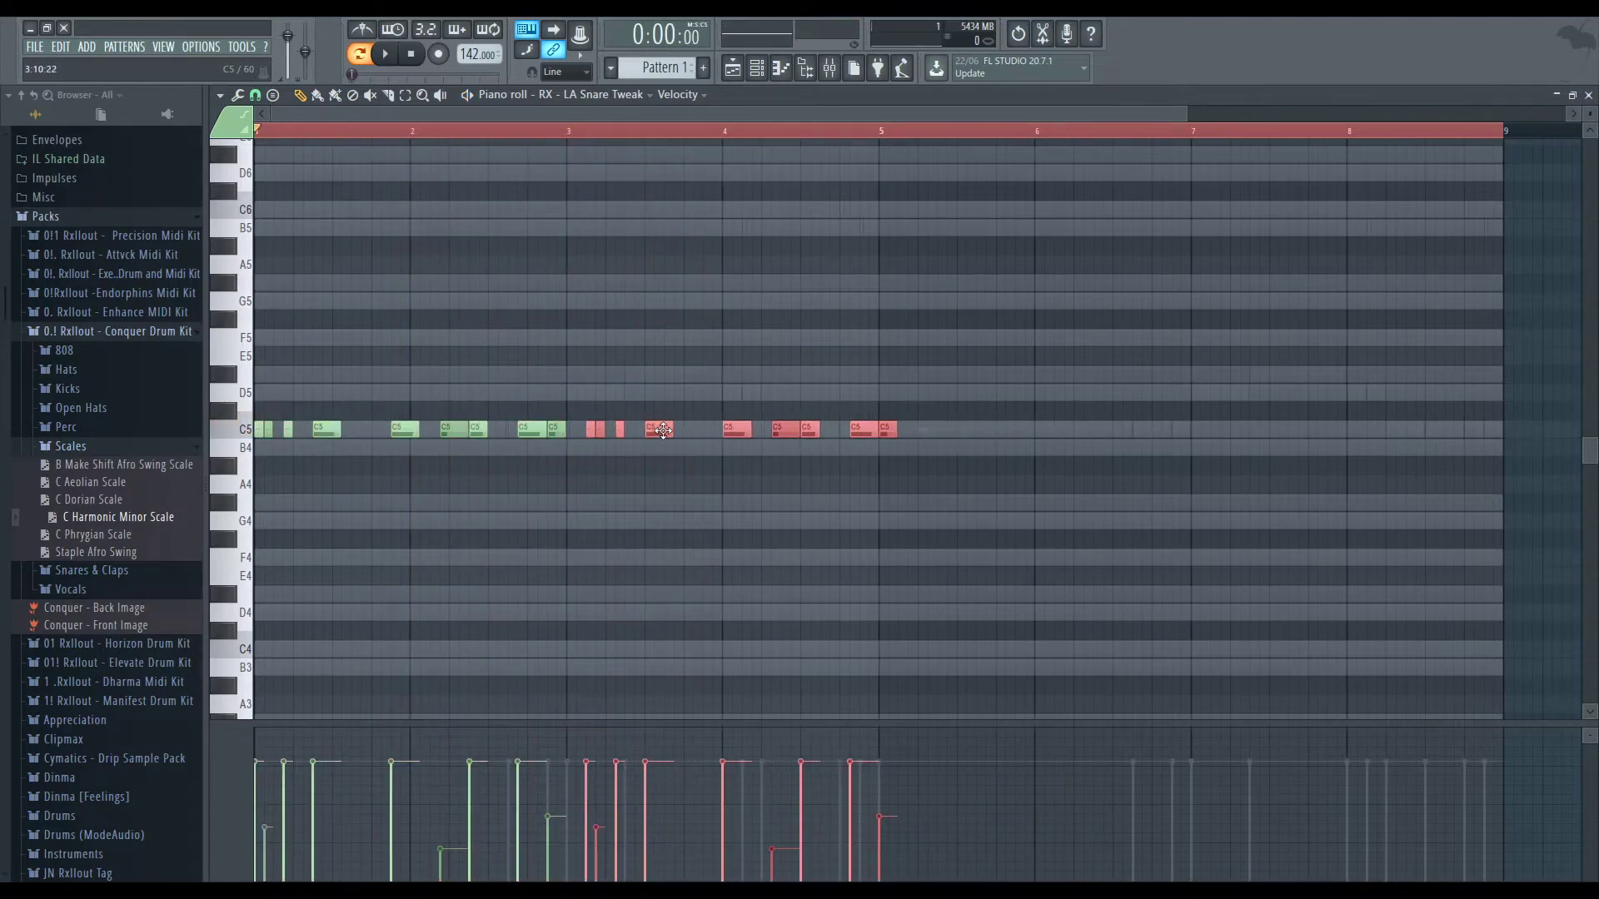
pyautogui.keyDown('ctrl'); pyautogui.click(371, 501); pyautogui.keyUp('ctrl')
pyautogui.scroll(2, 349, 504)
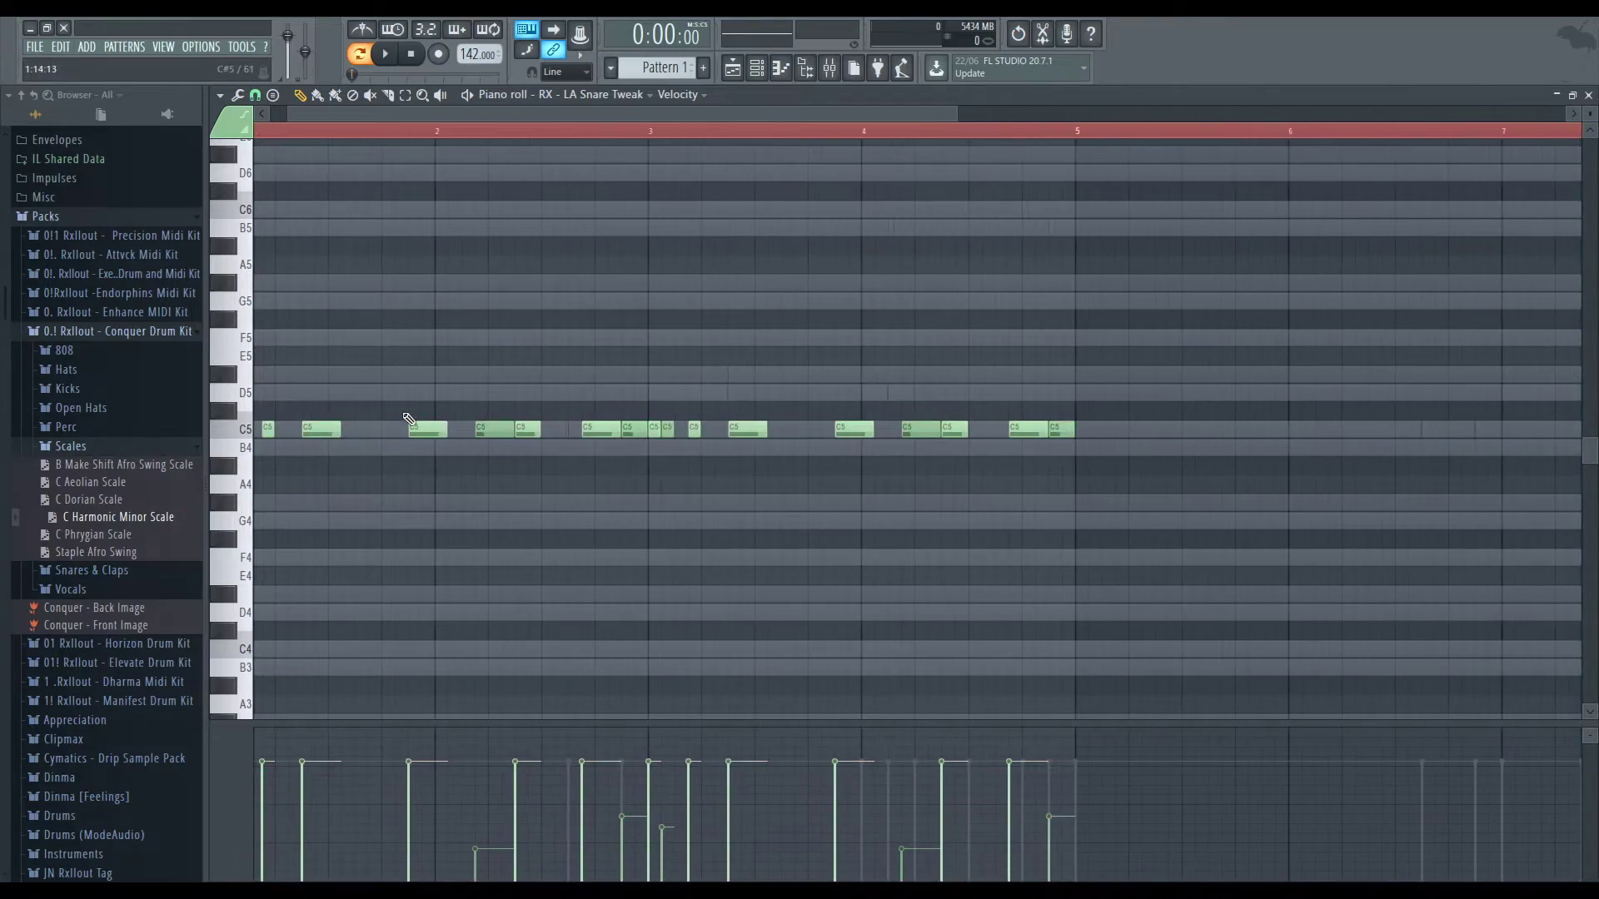
# Copy the four-bar snare pattern to bars 5 to 8 and close the piano roll
pyautogui.scroll(-3, 366, 433)
pyautogui.hotkey('ctrl', 'a')
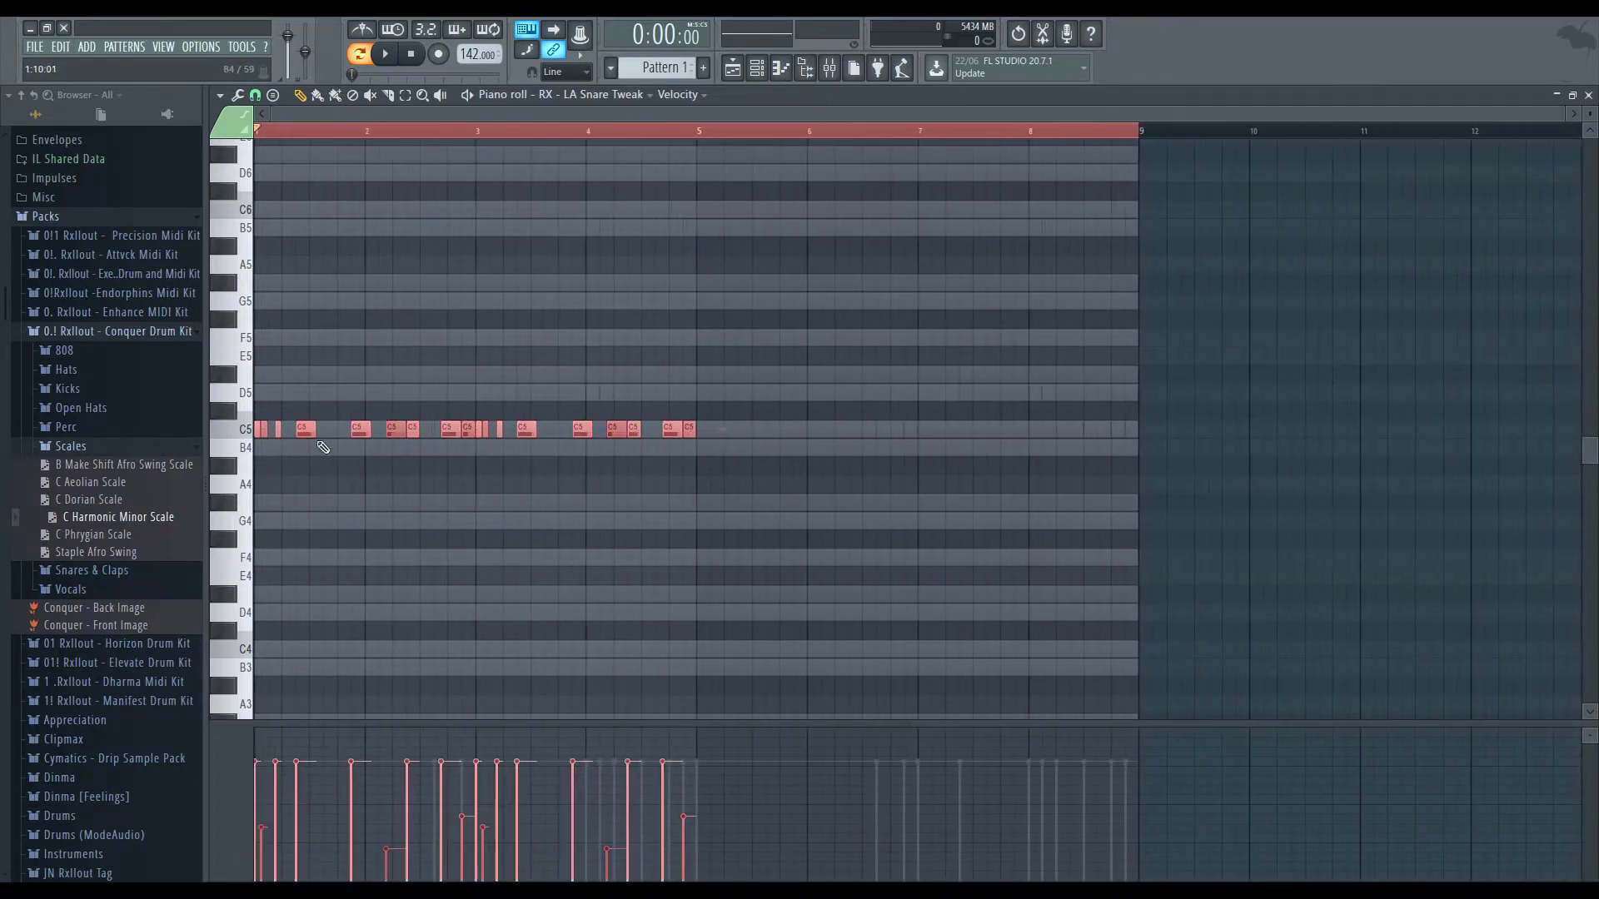
pyautogui.keyDown('ctrl'); pyautogui.click(517, 582); pyautogui.keyUp('ctrl')
pyautogui.hotkey('ctrl', 'a')
pyautogui.keyDown('shift'); pyautogui.moveTo(355, 429); pyautogui.dragTo(800, 428); pyautogui.keyUp('shift')
pyautogui.click(1514, 150)
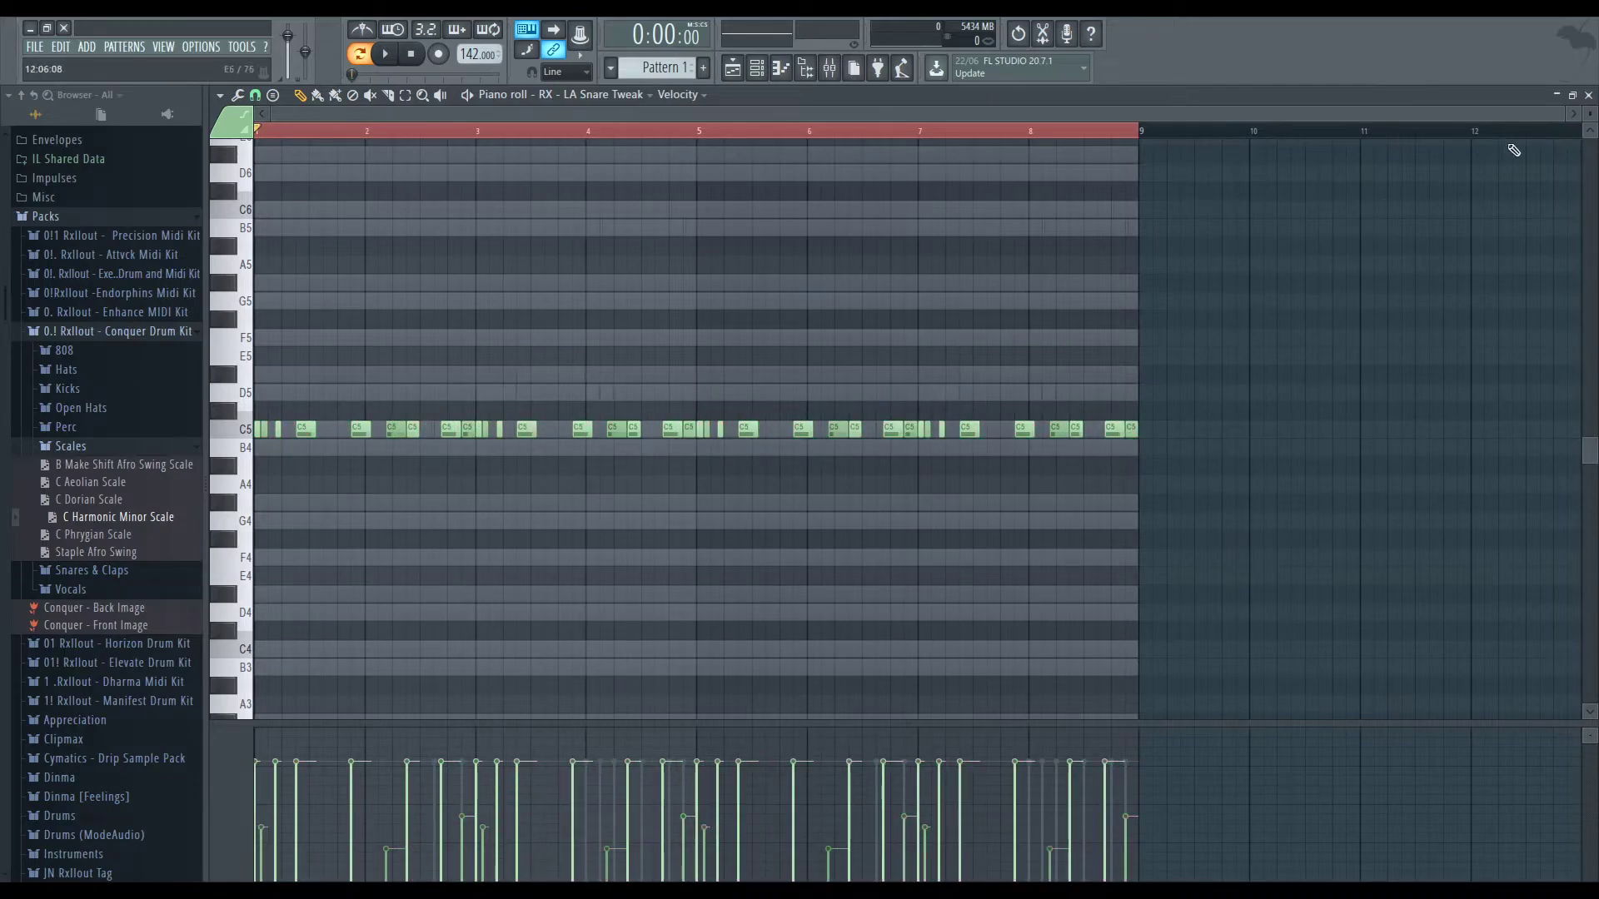
pyautogui.click(1588, 93)
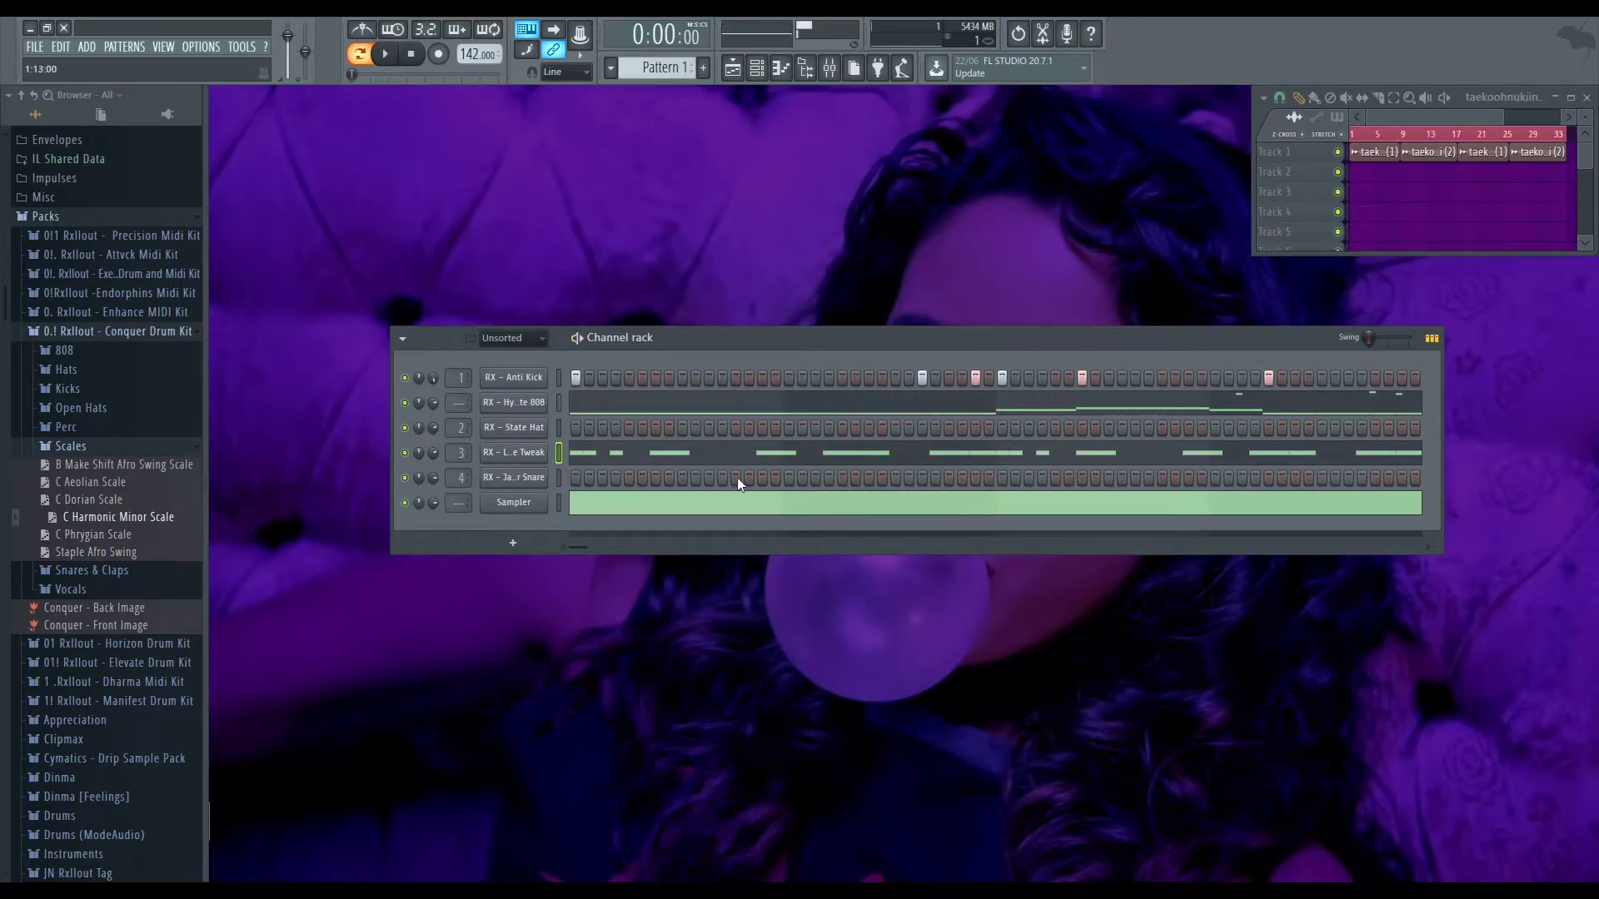
# Add hits on the Ja..r Snare channel at step 9 of bars 1 to 4 and at step 15 of bar 4
pyautogui.click(682, 478)
pyautogui.press('space')
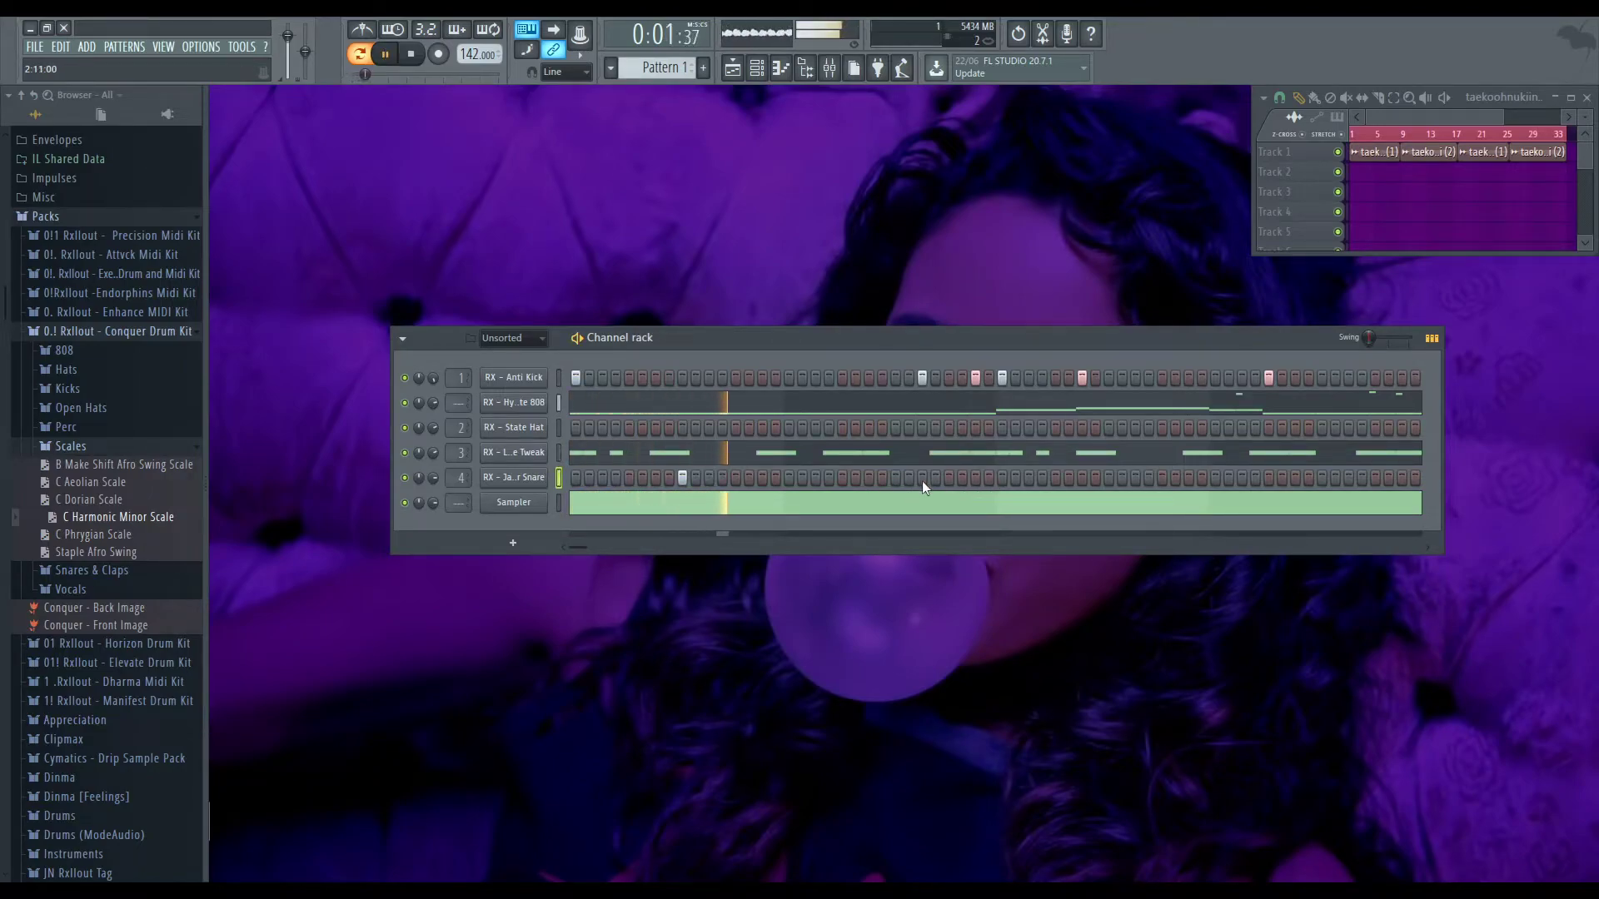
pyautogui.click(895, 478)
pyautogui.click(1109, 478)
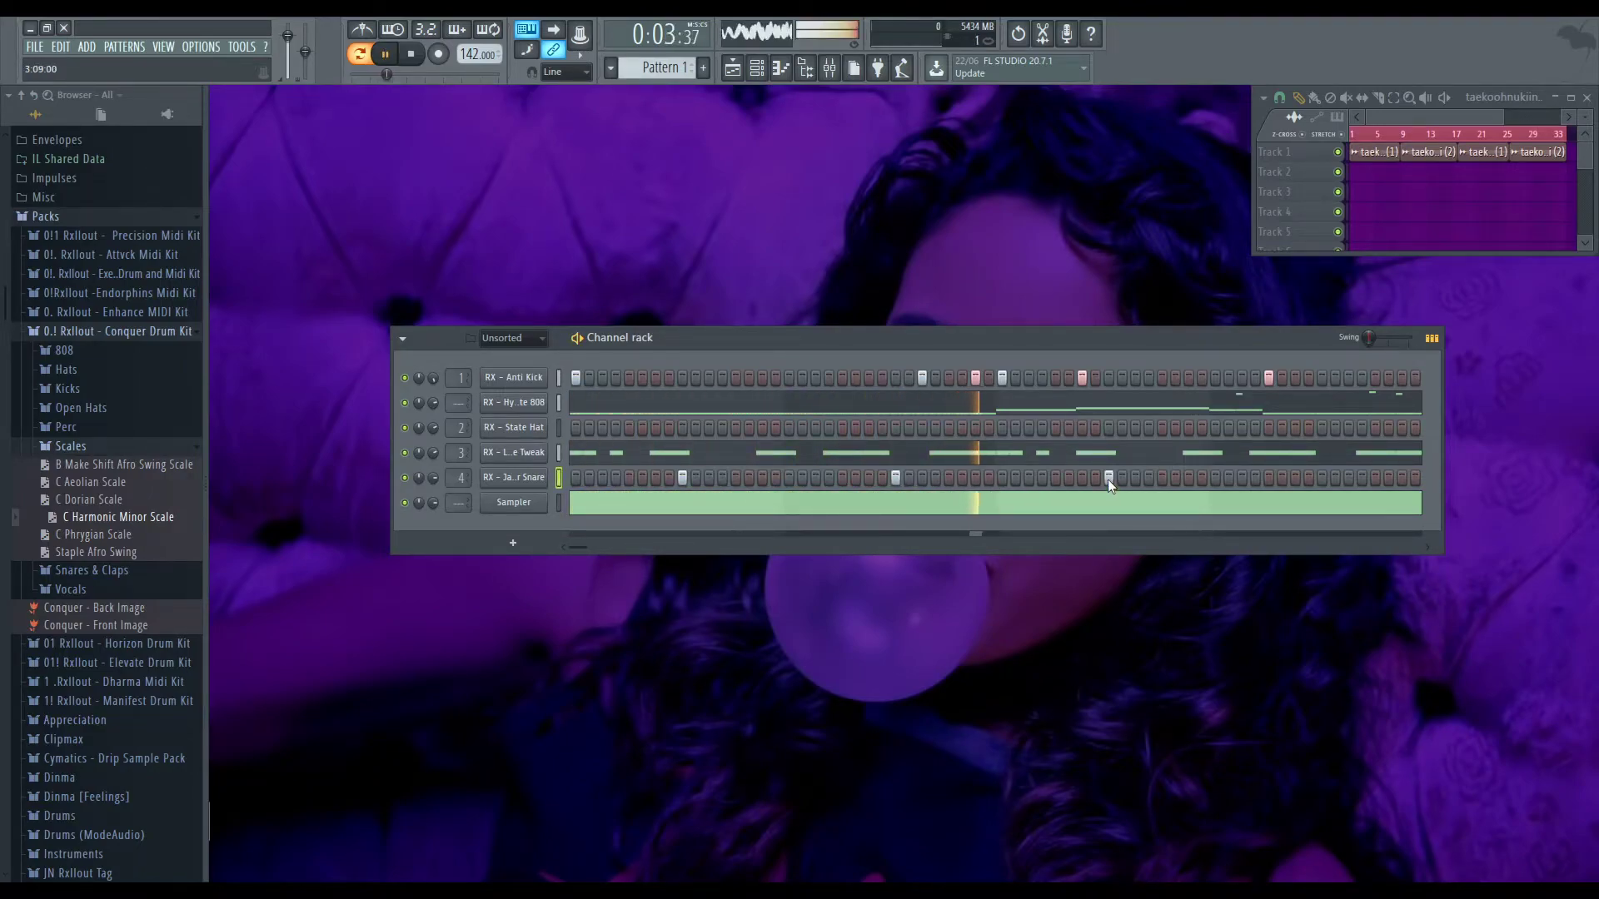
pyautogui.click(1322, 478)
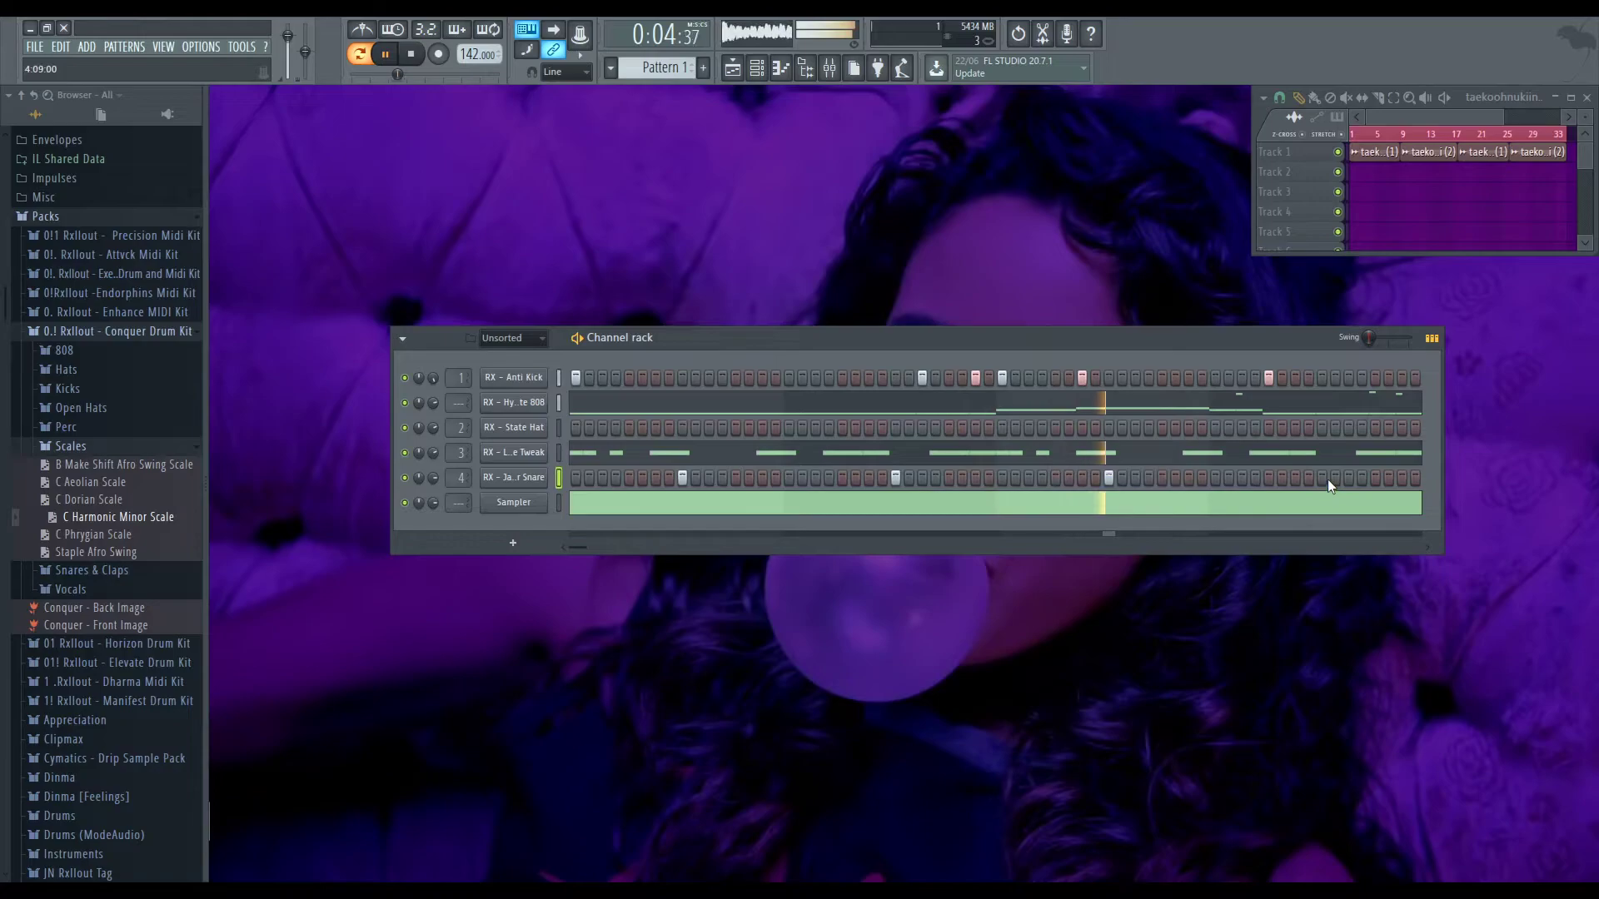
pyautogui.click(1399, 478)
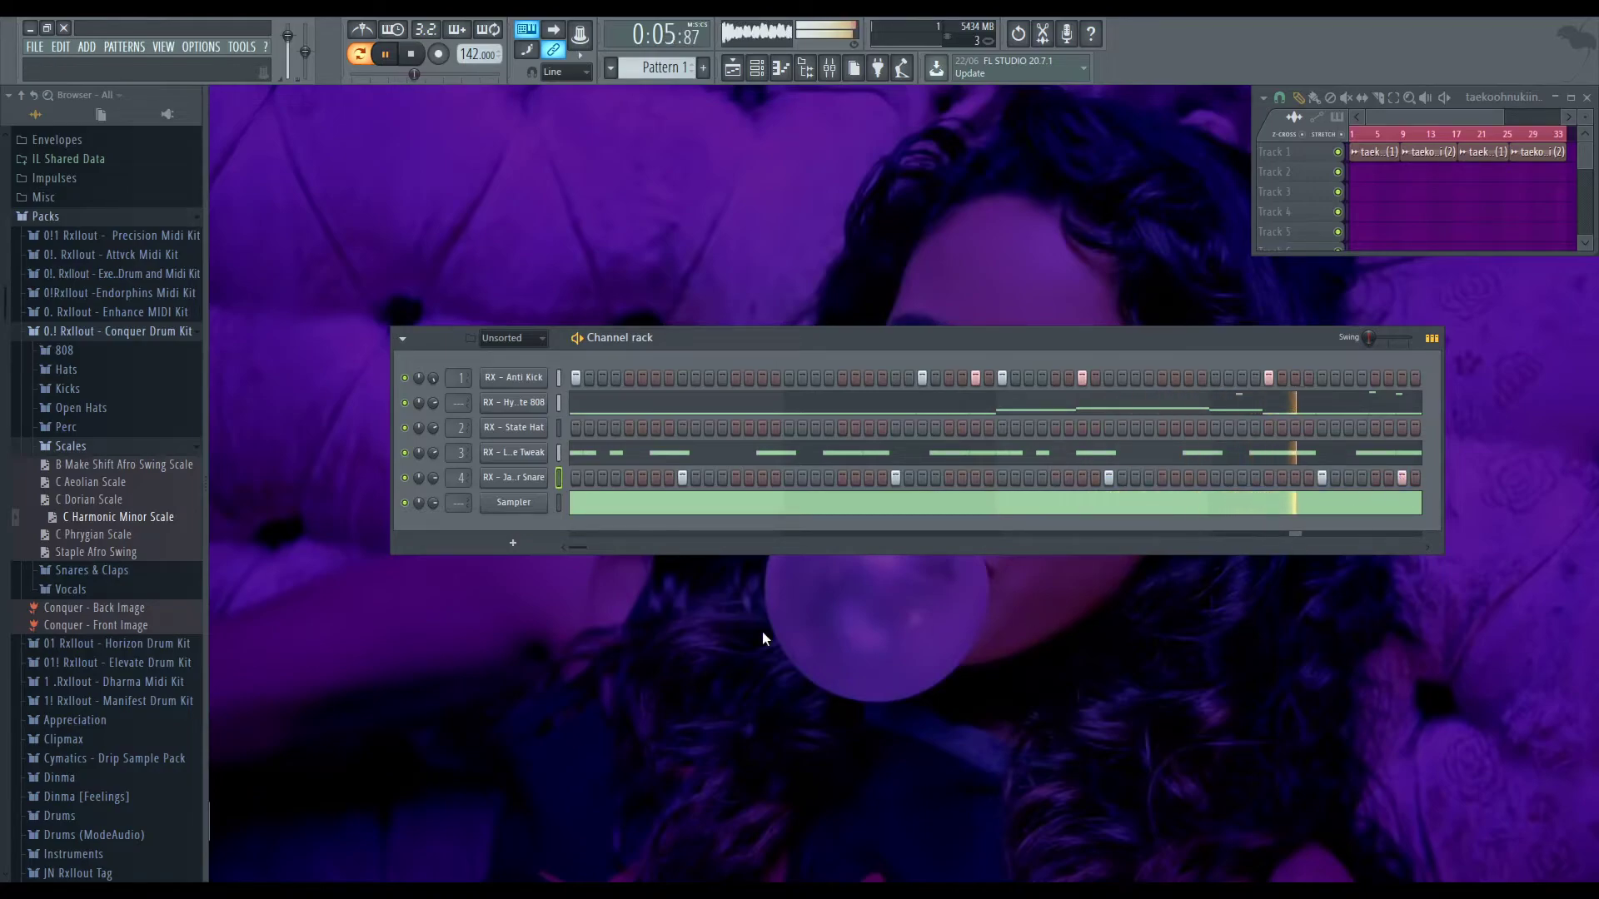
pyautogui.press('space')
# Chop the last two LA Snare Tweak hits of bar 4 into one-step hits and ramp their velocities upward
pyautogui.click(623, 453)
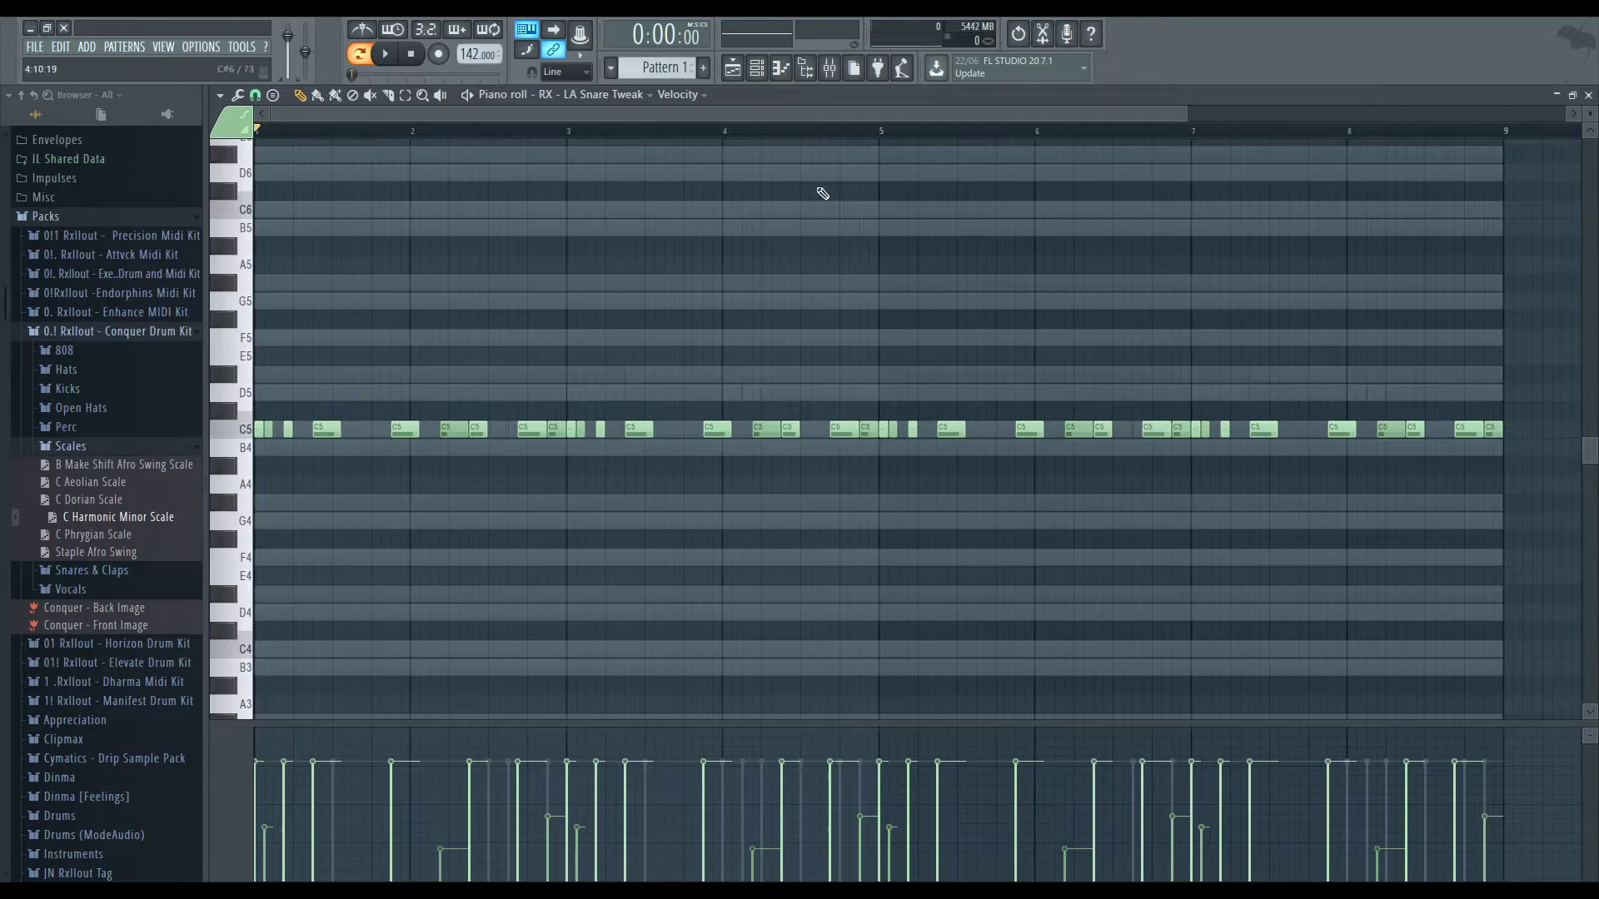
pyautogui.scroll(2, 757, 192)
pyautogui.moveTo(858, 579); pyautogui.dragTo(848, 541)
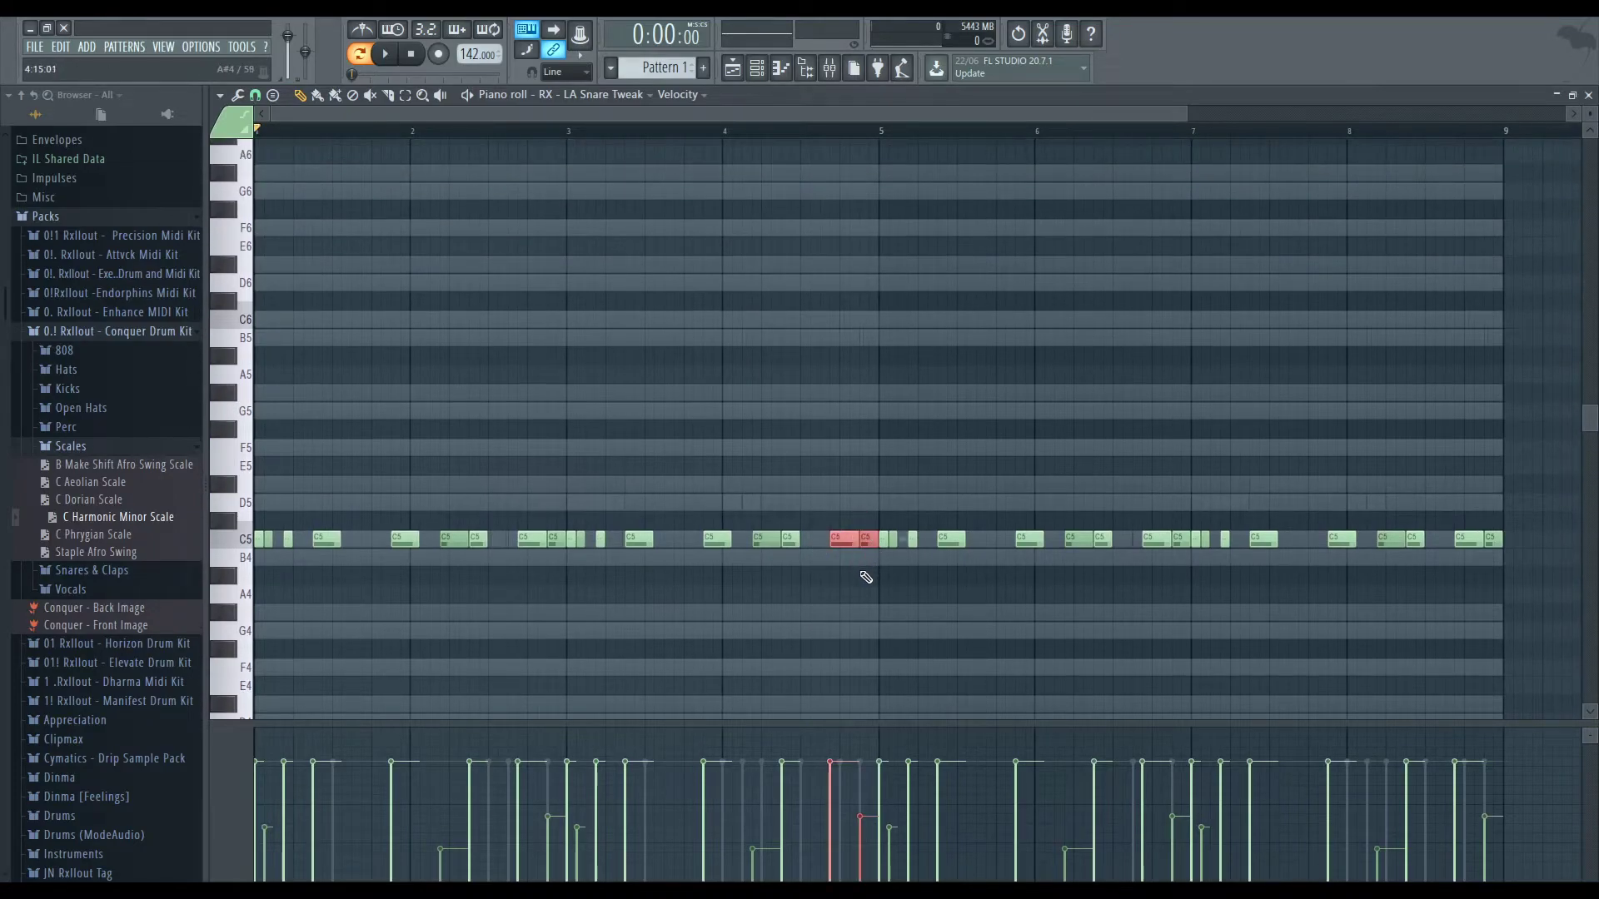
pyautogui.hotkey('ctrl', 'u')
pyautogui.moveTo(807, 833); pyautogui.dragTo(884, 760)
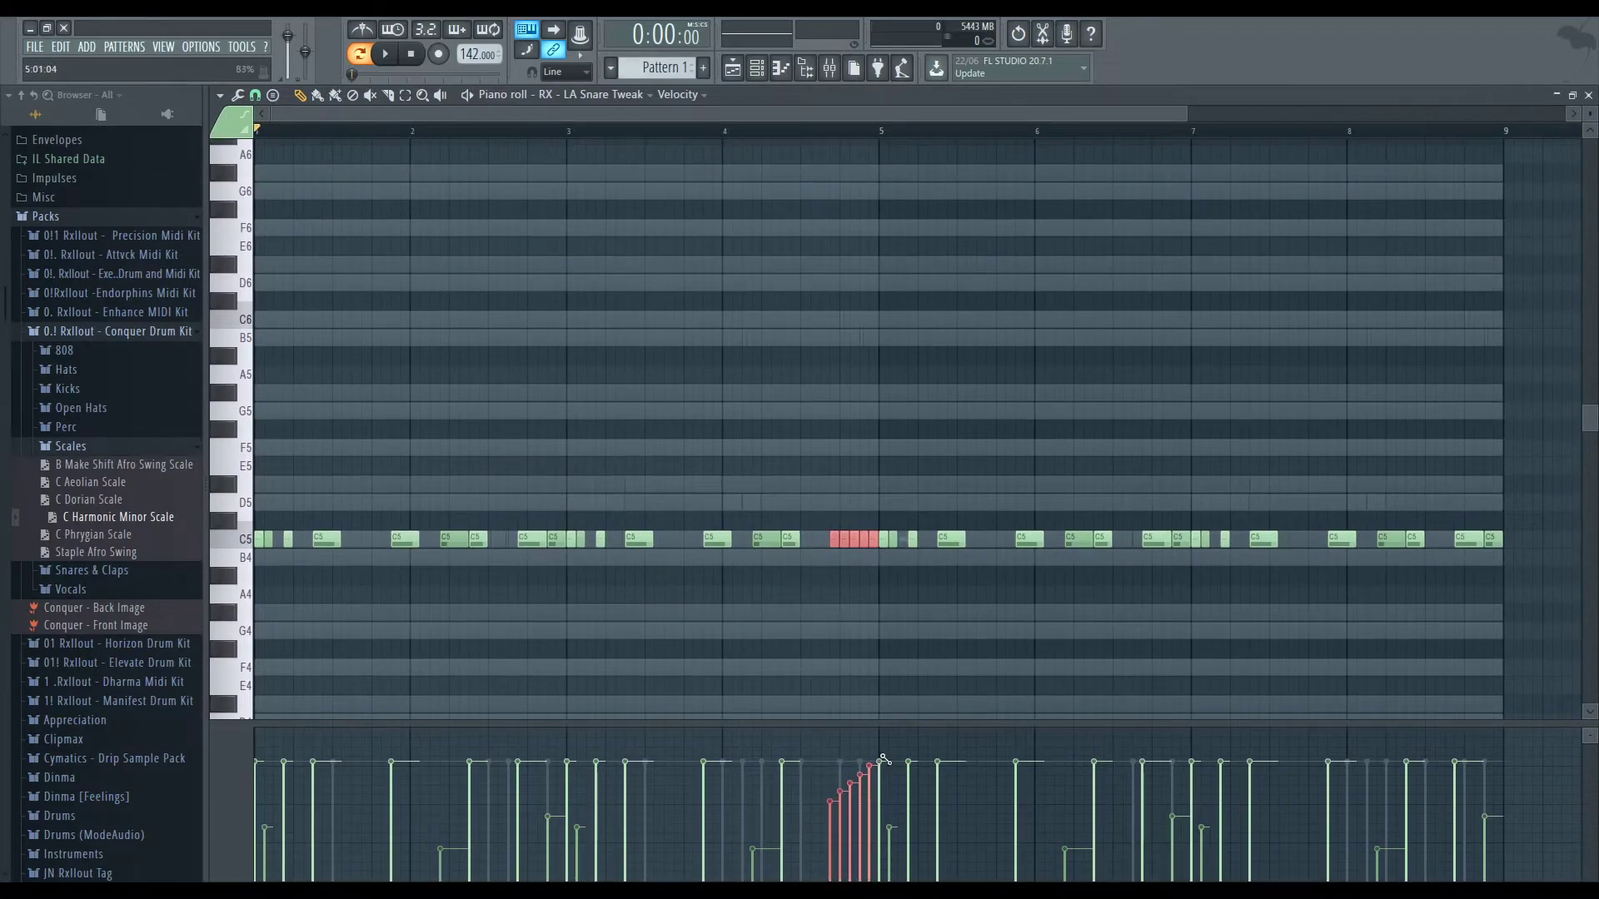
# Delete the first chopped hit in bar 4 and copy the remaining four-hit roll over the last two hits of bar 8
pyautogui.scroll(3, 842, 545)
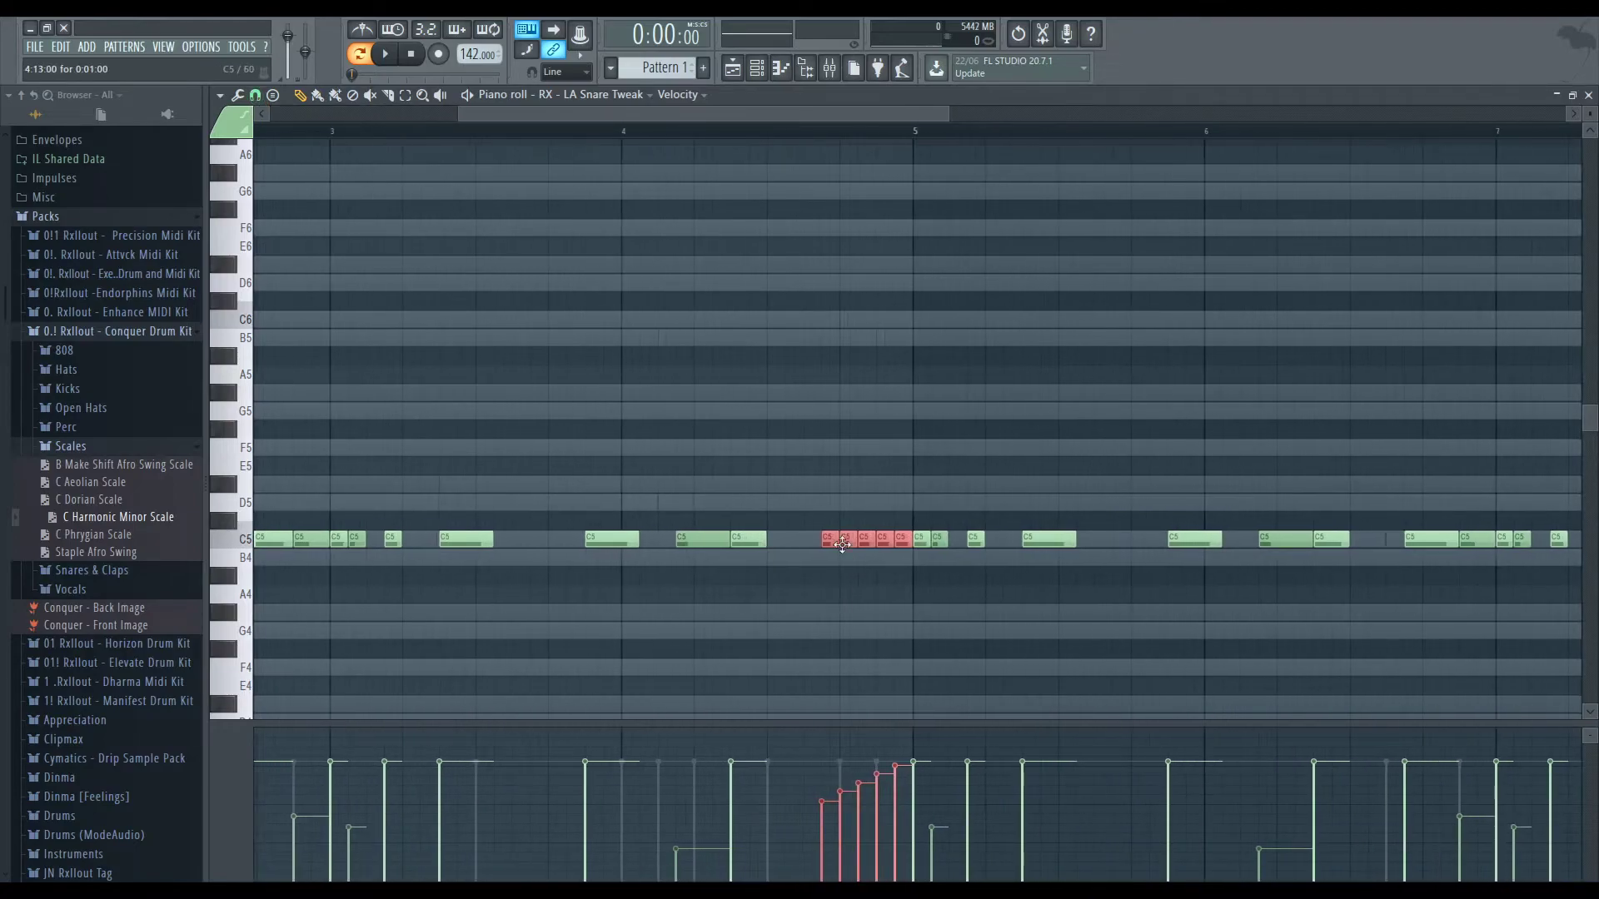
pyautogui.rightClick(829, 557)
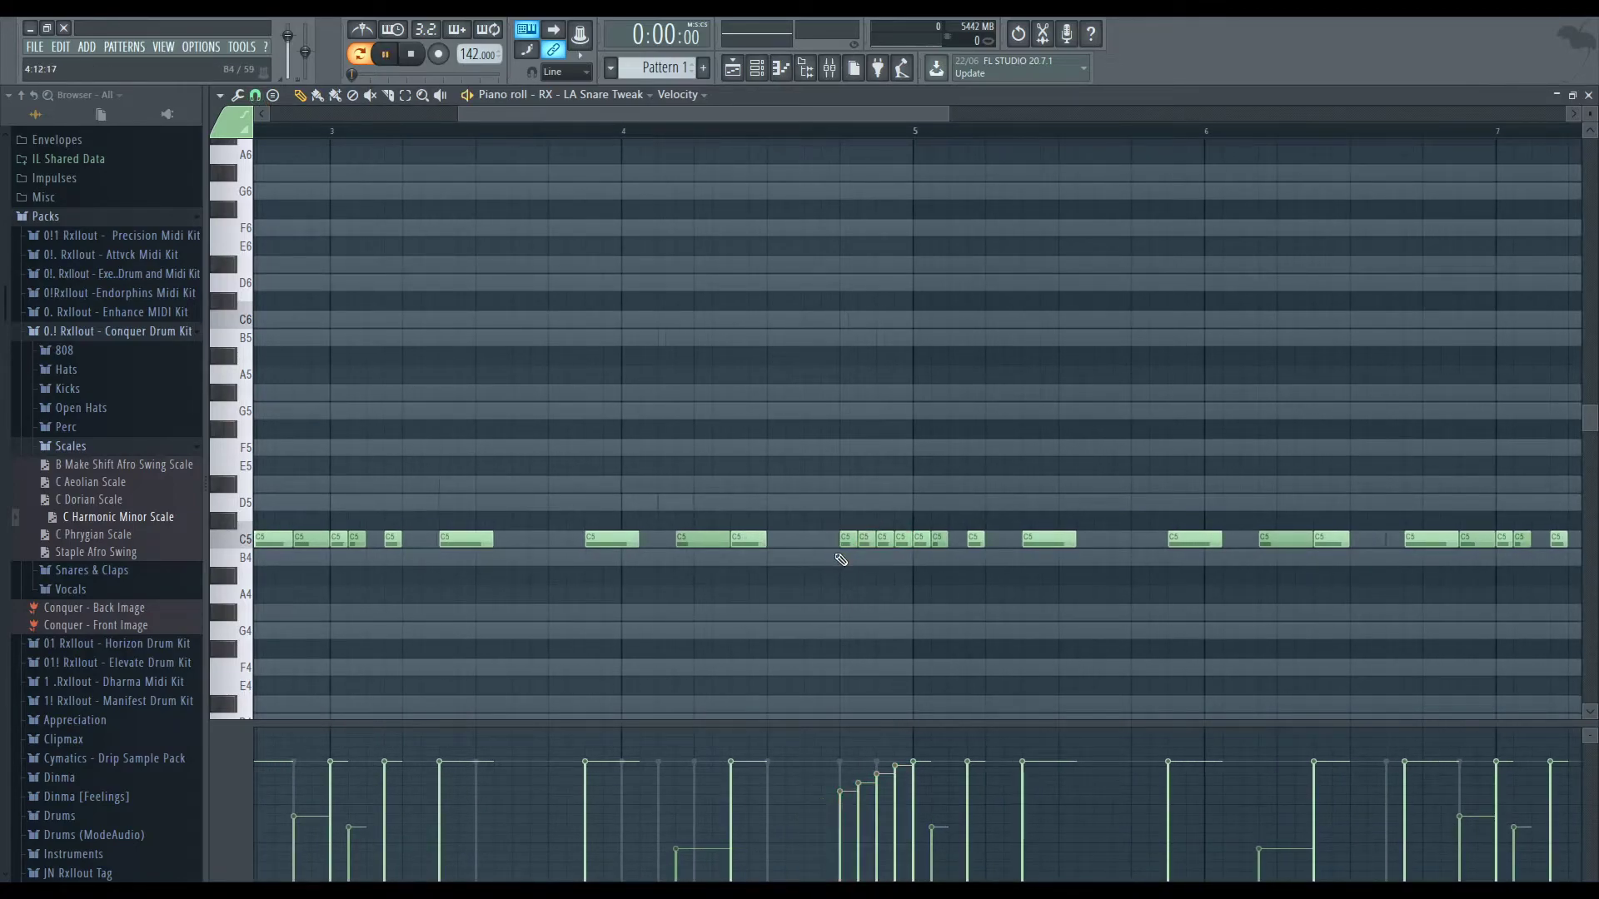
pyautogui.moveTo(836, 533); pyautogui.dragTo(911, 564)
pyautogui.scroll(-6, 888, 661)
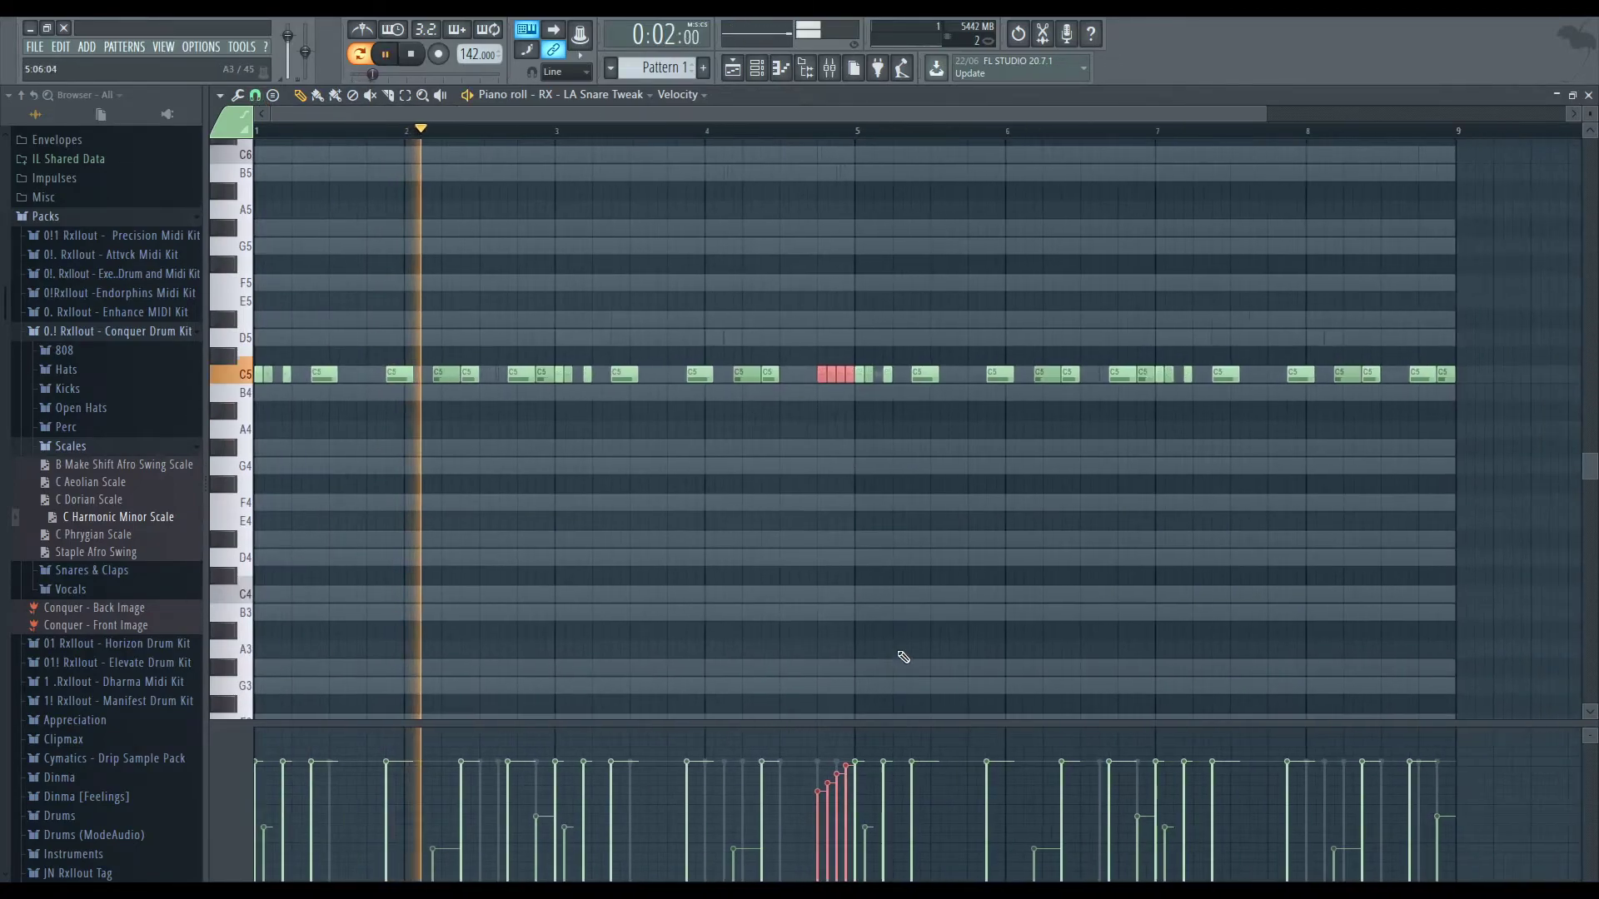
pyautogui.scroll(2, 904, 657)
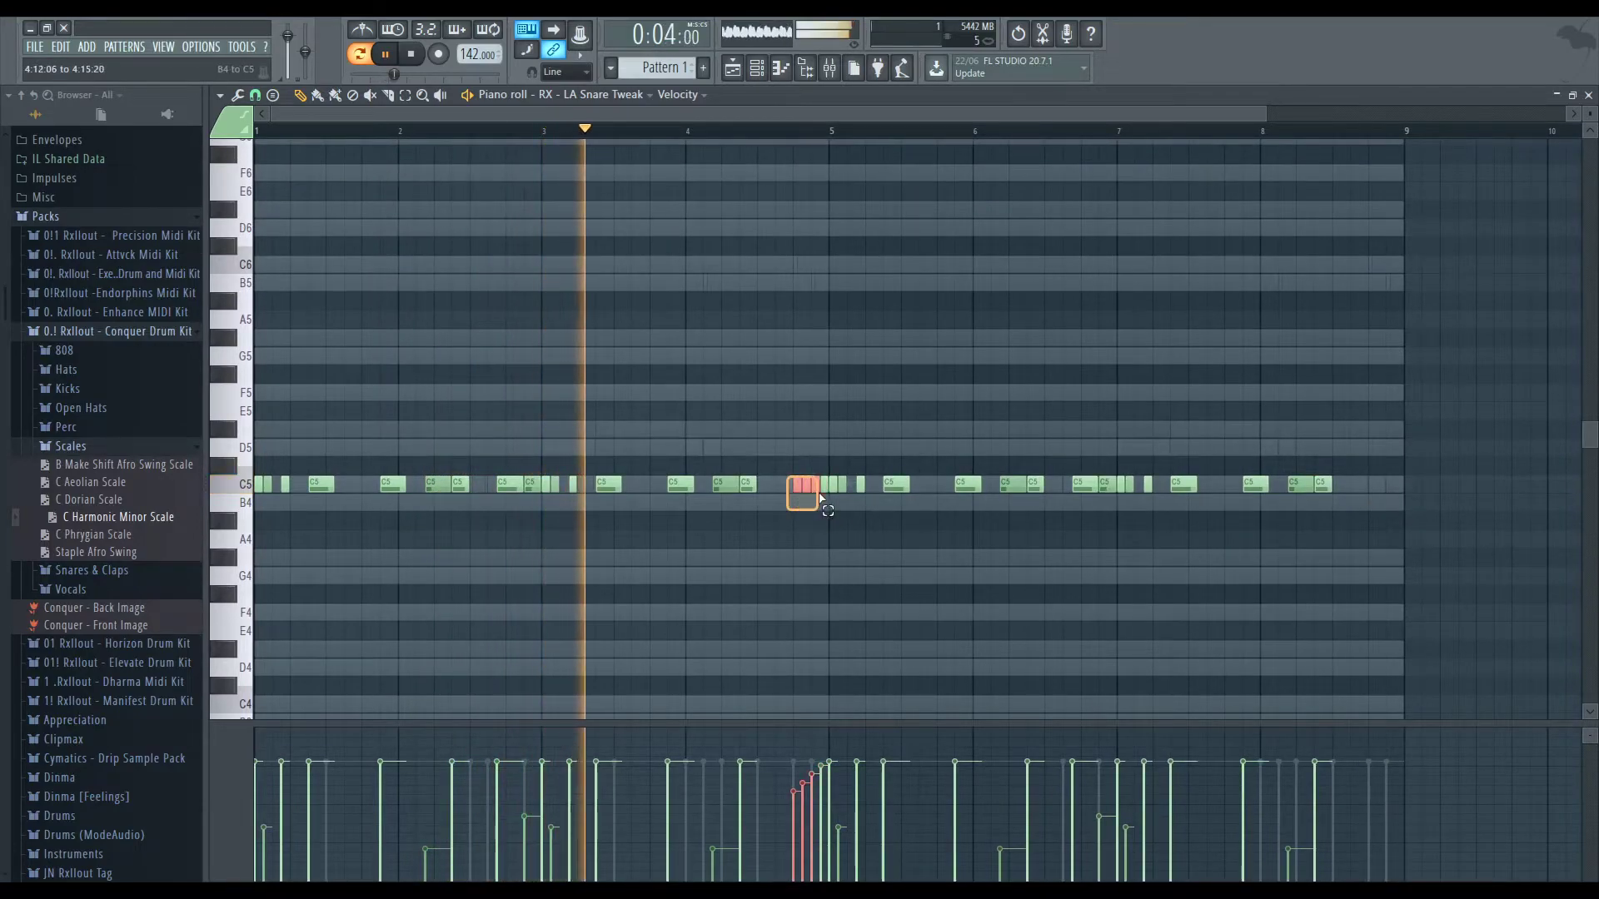
pyautogui.moveTo(820, 495); pyautogui.dragTo(1395, 500)
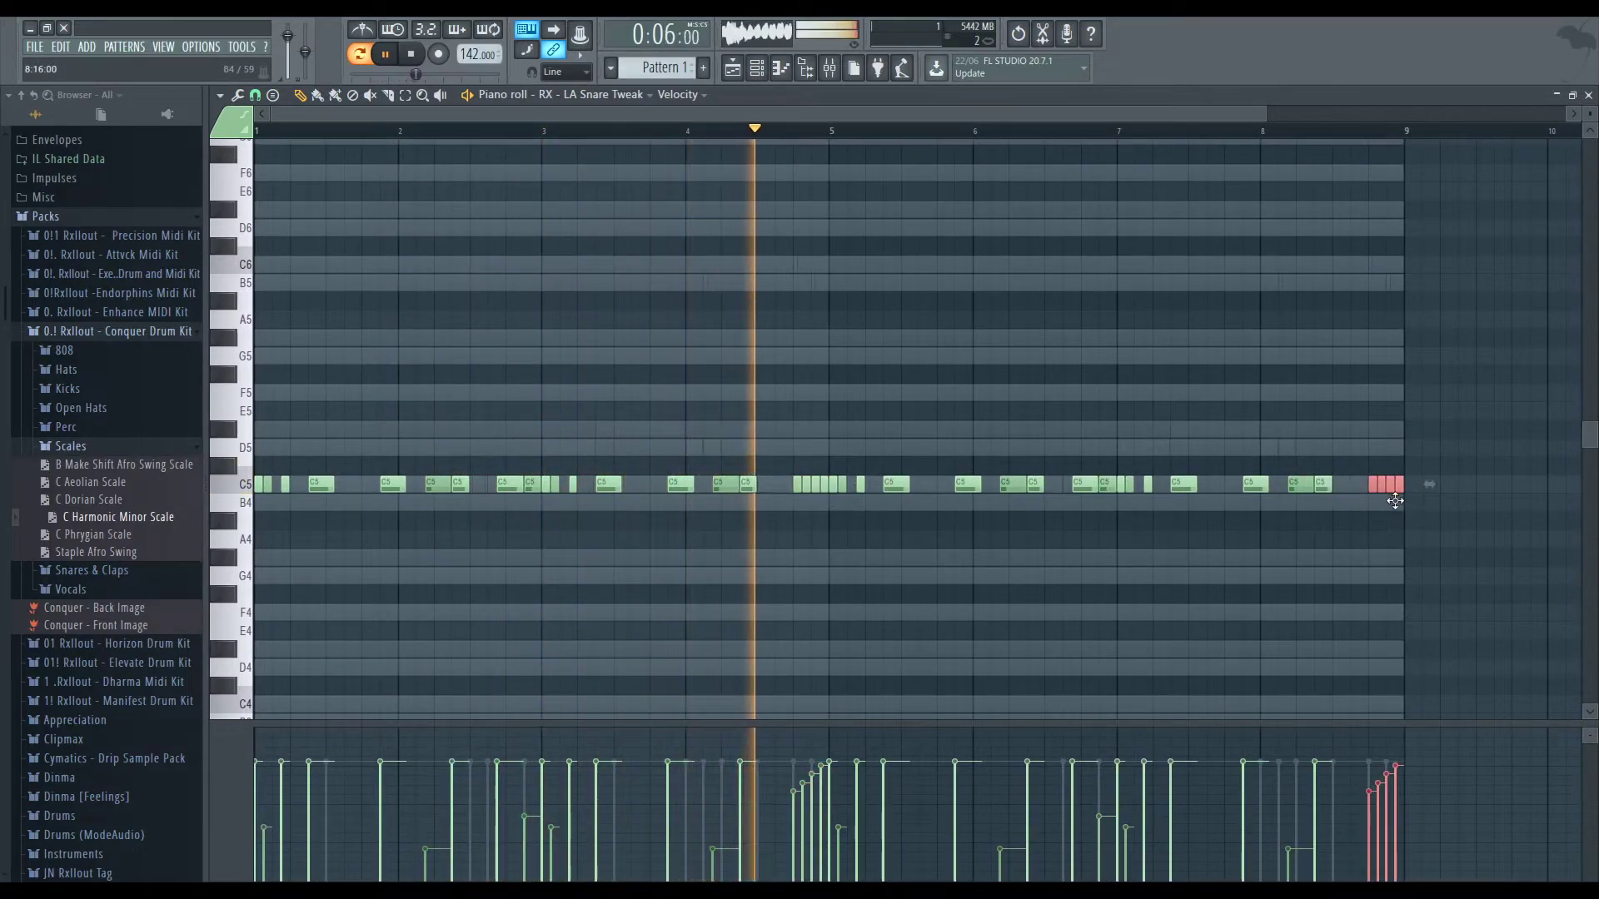
pyautogui.press('space')
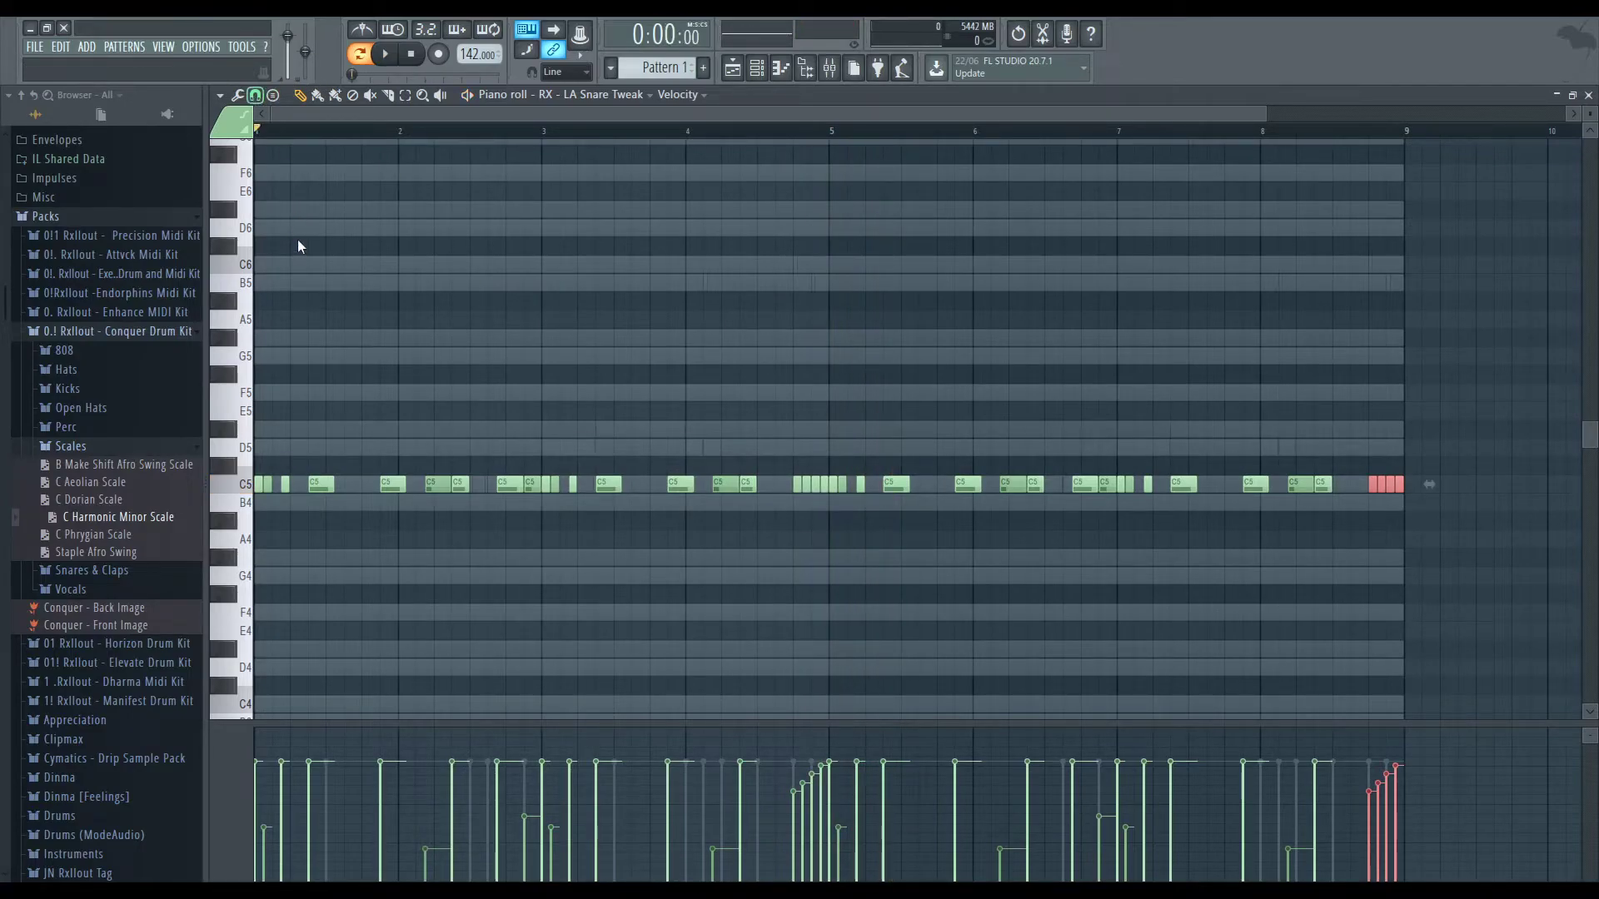
# Chop the four-hit snare roll at the end of bar 4 into very short hits
pyautogui.moveTo(831, 487); pyautogui.dragTo(838, 520)
pyautogui.keyDown('ctrl'); pyautogui.click(810, 507); pyautogui.keyUp('ctrl')
pyautogui.scroll(3, 816, 515)
pyautogui.hotkey('ctrl', 'u')
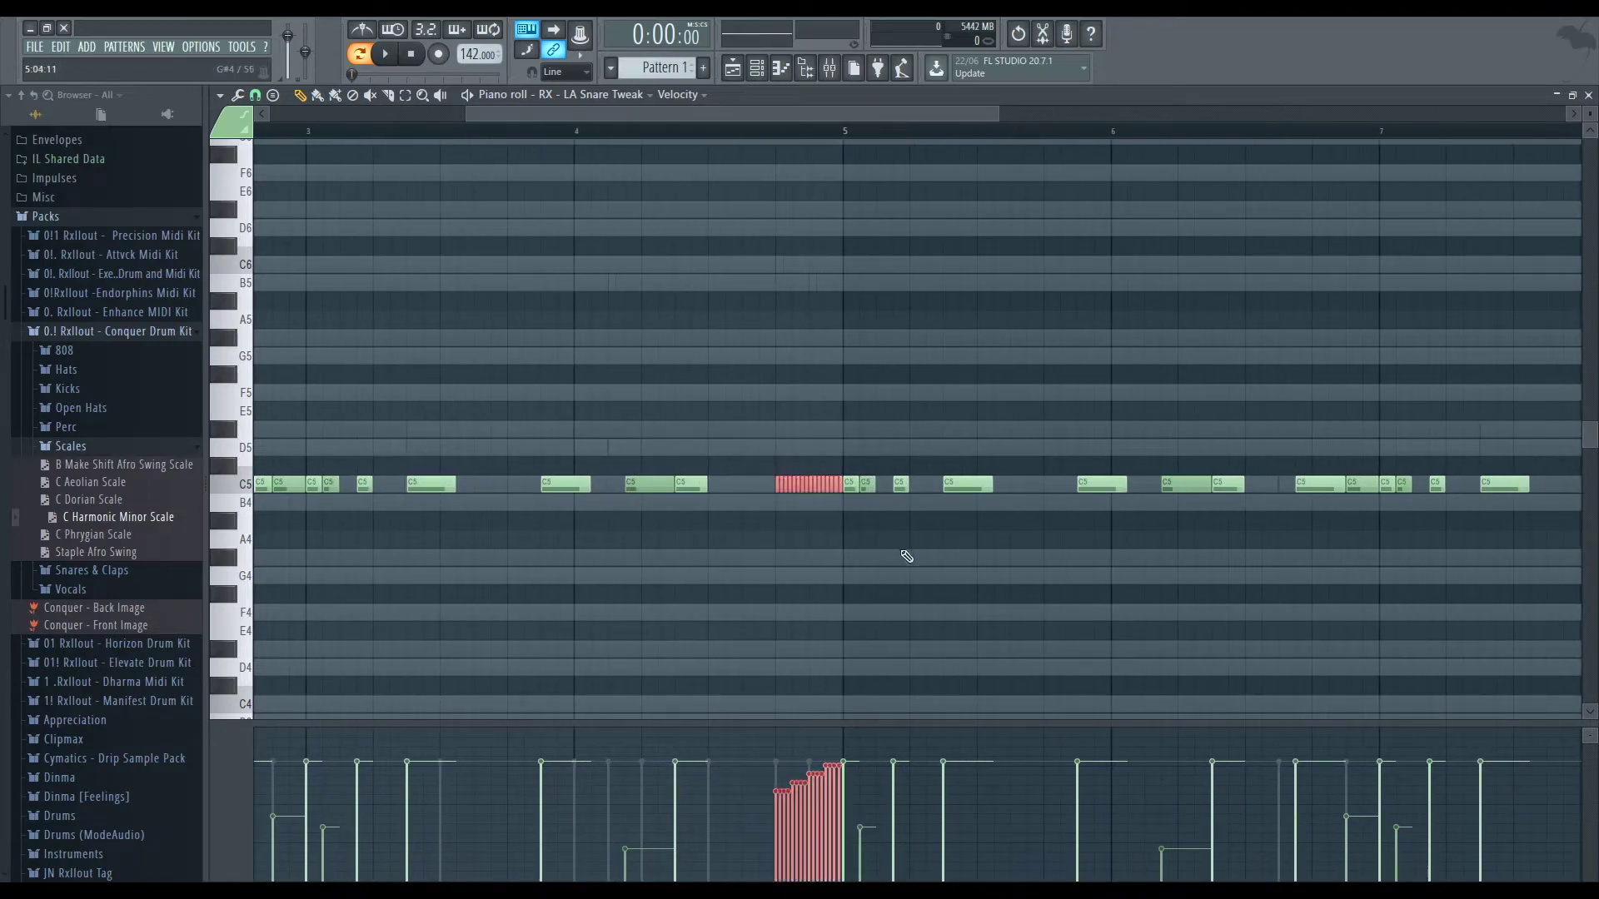
# Try finer chops on the four-hit snare roll at the end of bar 8
pyautogui.scroll(-3, 903, 556)
pyautogui.keyDown('ctrl'); pyautogui.click(1301, 502); pyautogui.keyUp('ctrl')
pyautogui.hotkey('ctrl', 'u')
pyautogui.press('space')
pyautogui.hotkey('ctrl', 'z')
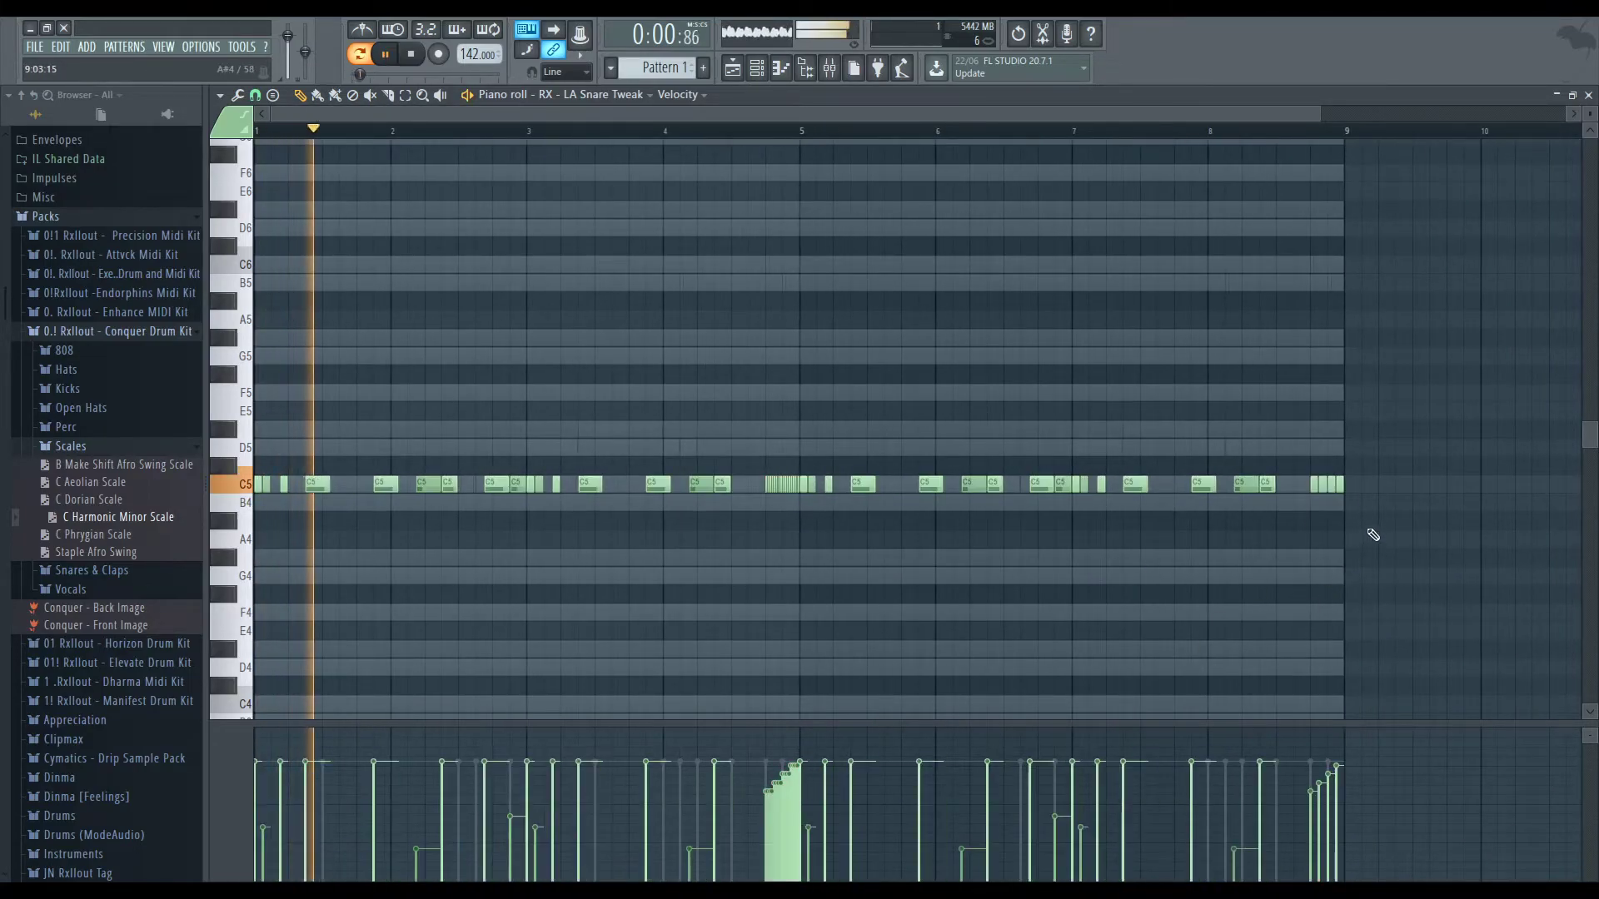
pyautogui.press('space')
pyautogui.moveTo(1357, 528); pyautogui.dragTo(1287, 461)
pyautogui.hotkey('alt', 'u')
pyautogui.press('space')
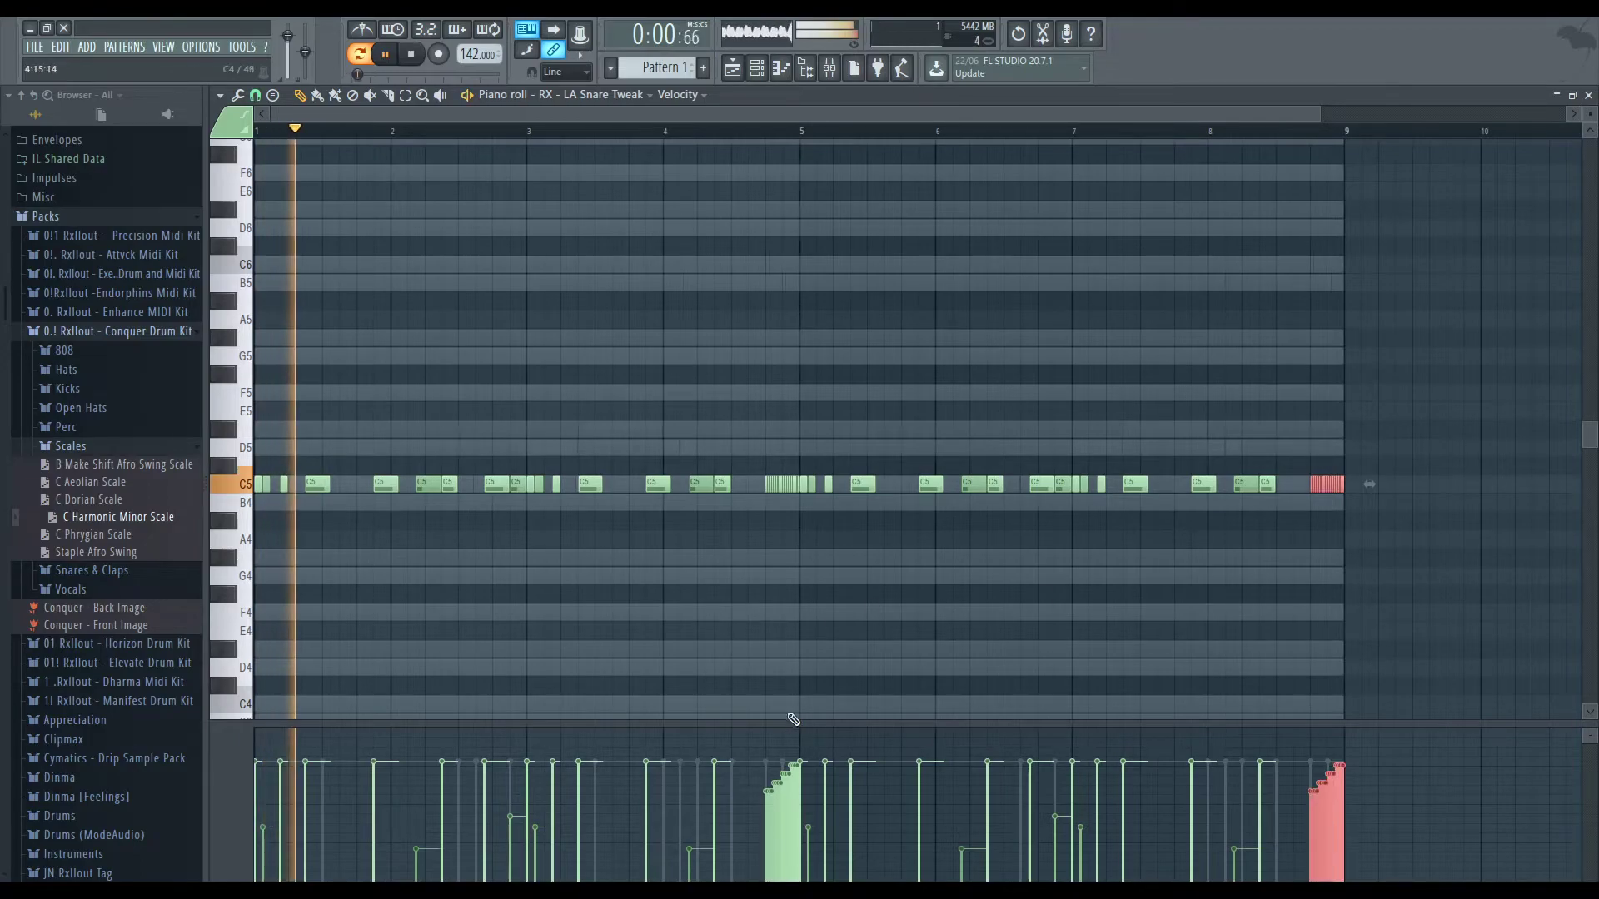
pyautogui.hotkey('ctrl', 'z')
pyautogui.hotkey('ctrl', 'z')
pyautogui.press('space')
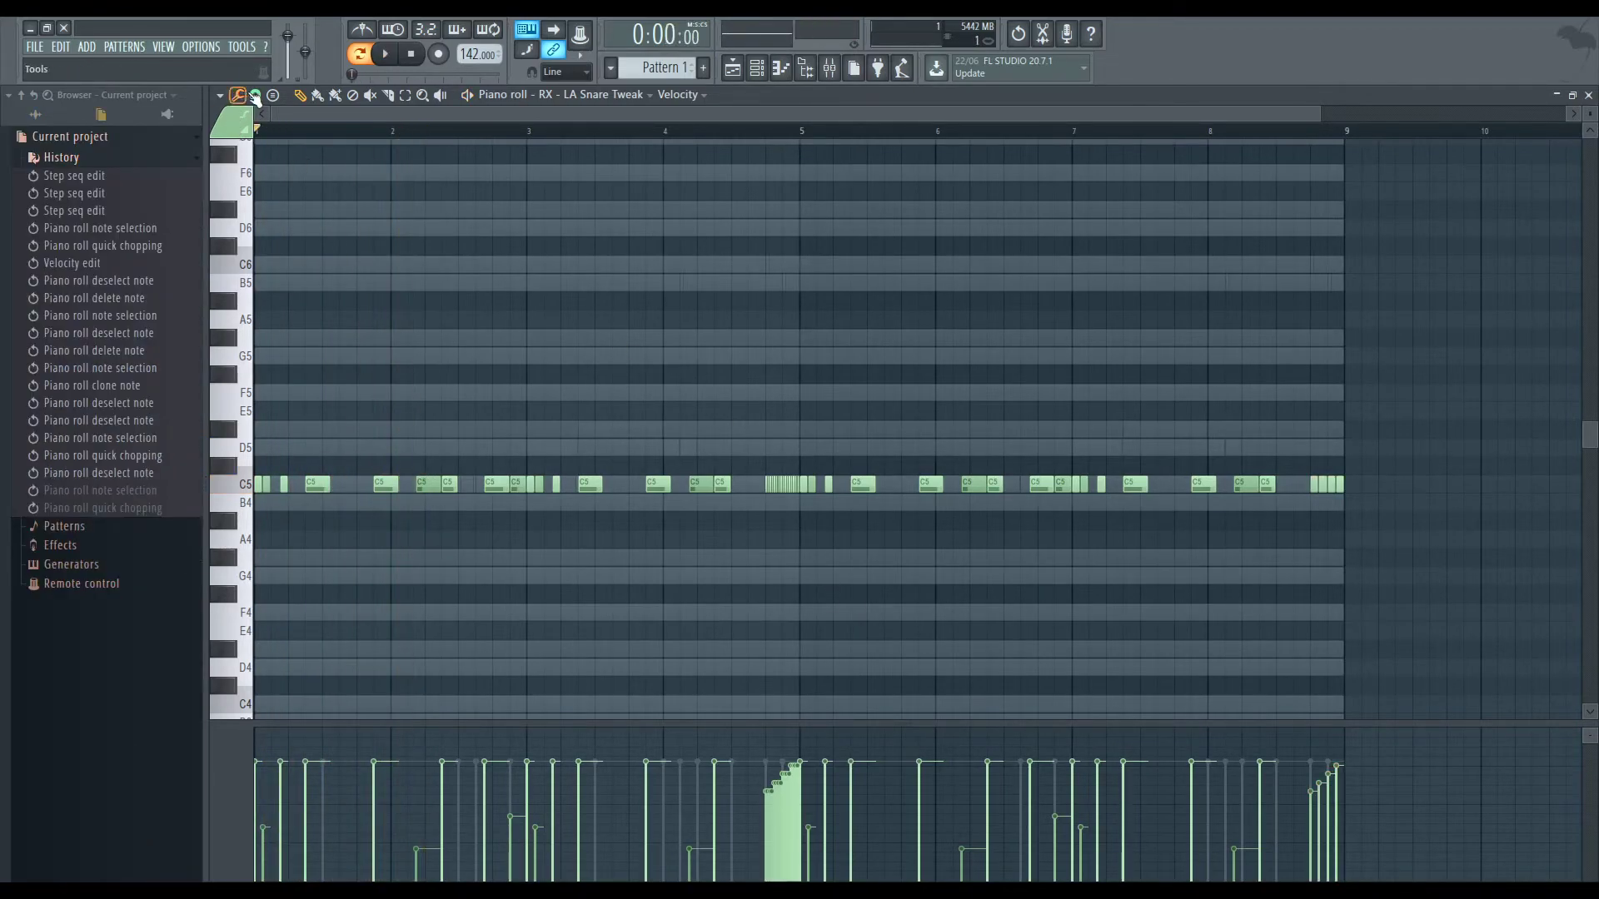
# Replace the finely chopped roll in bar 4 with a copy of the bar 8 roll and chop it into shorter hits
pyautogui.scroll(3, 806, 517)
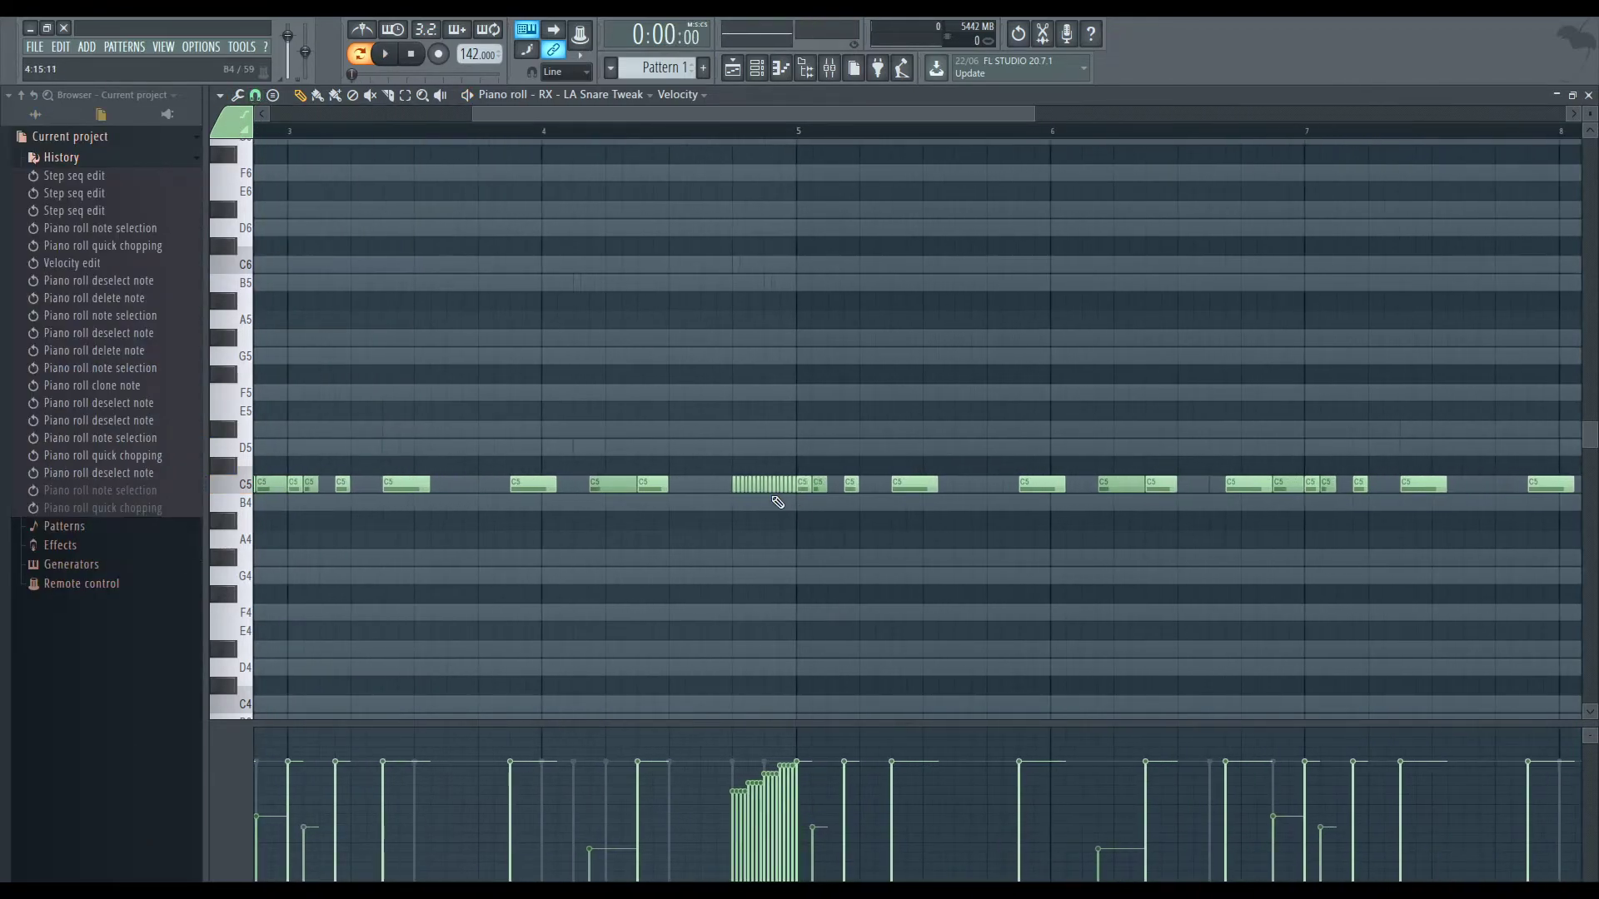
pyautogui.rightClick(732, 488)
pyautogui.scroll(-3, 797, 492)
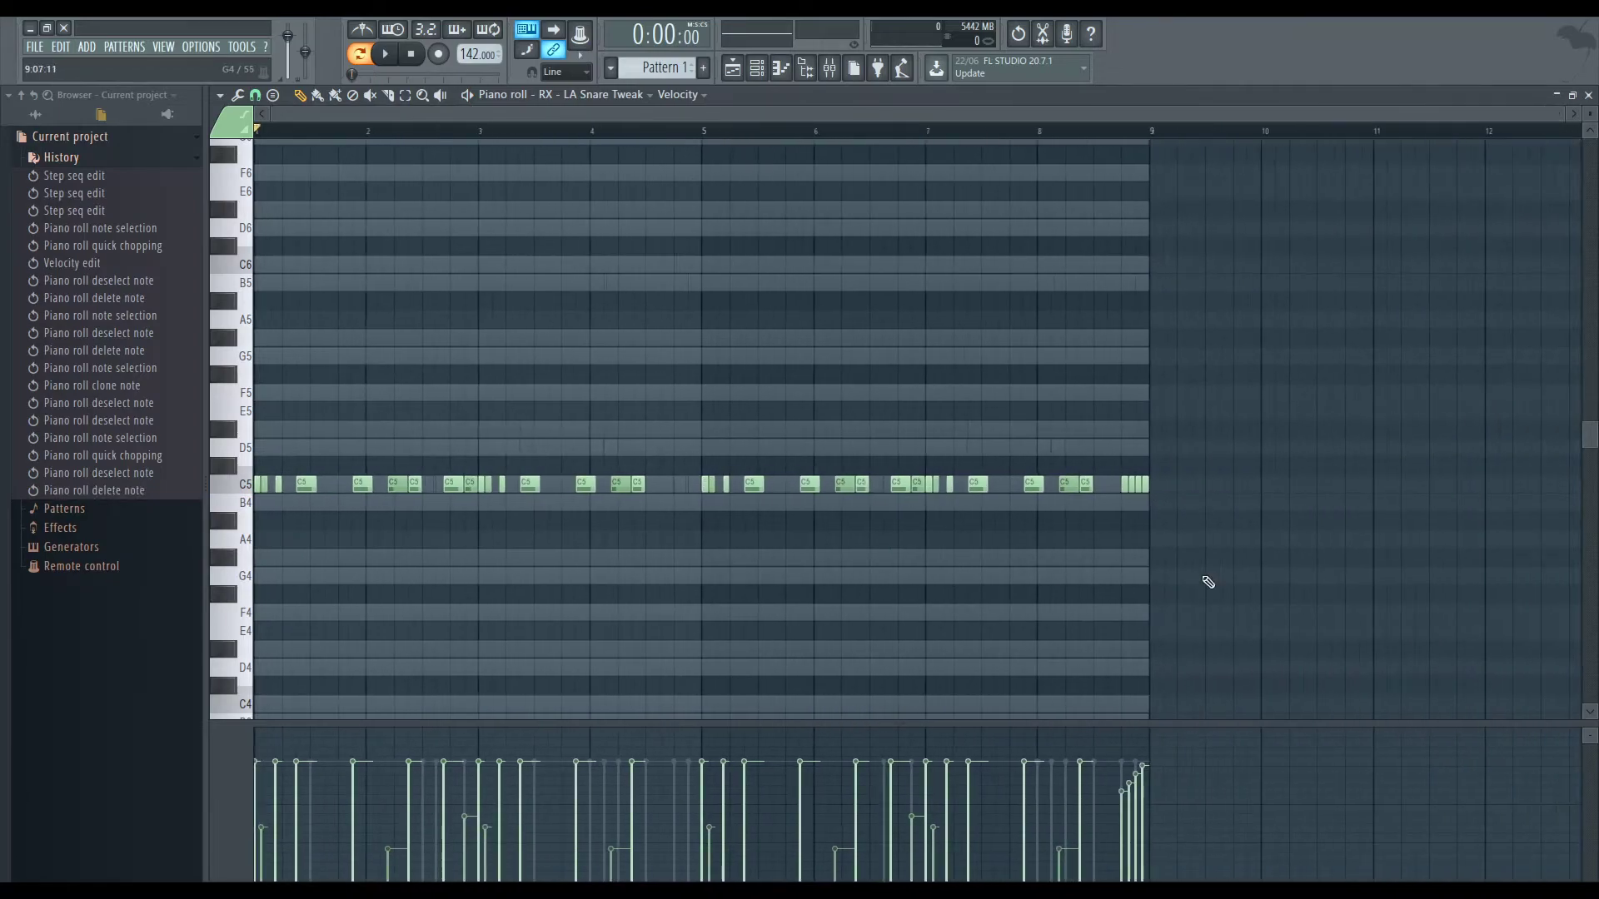
pyautogui.moveTo(1267, 530)
pyautogui.mouseDown()
pyautogui.moveTo(1103, 458)
pyautogui.moveTo(1163, 485)
pyautogui.moveTo(666, 501)
pyautogui.mouseUp()
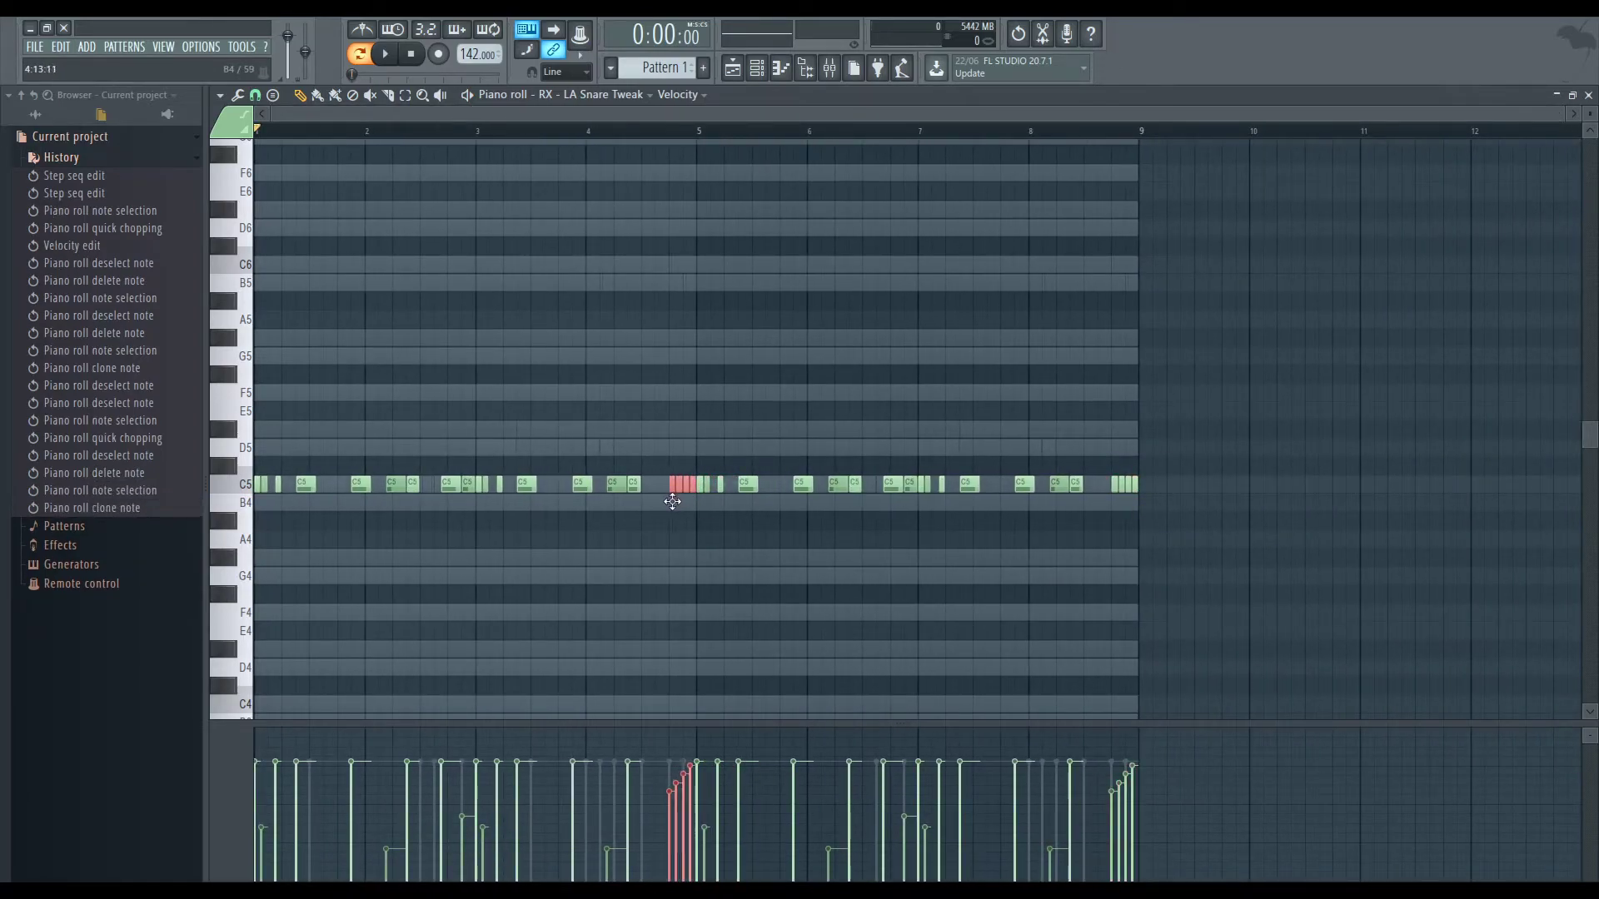
pyautogui.scroll(1, 676, 610)
pyautogui.hotkey('ctrl', 'u')
pyautogui.scroll(-1, 849, 614)
pyautogui.scroll(1, 1082, 578)
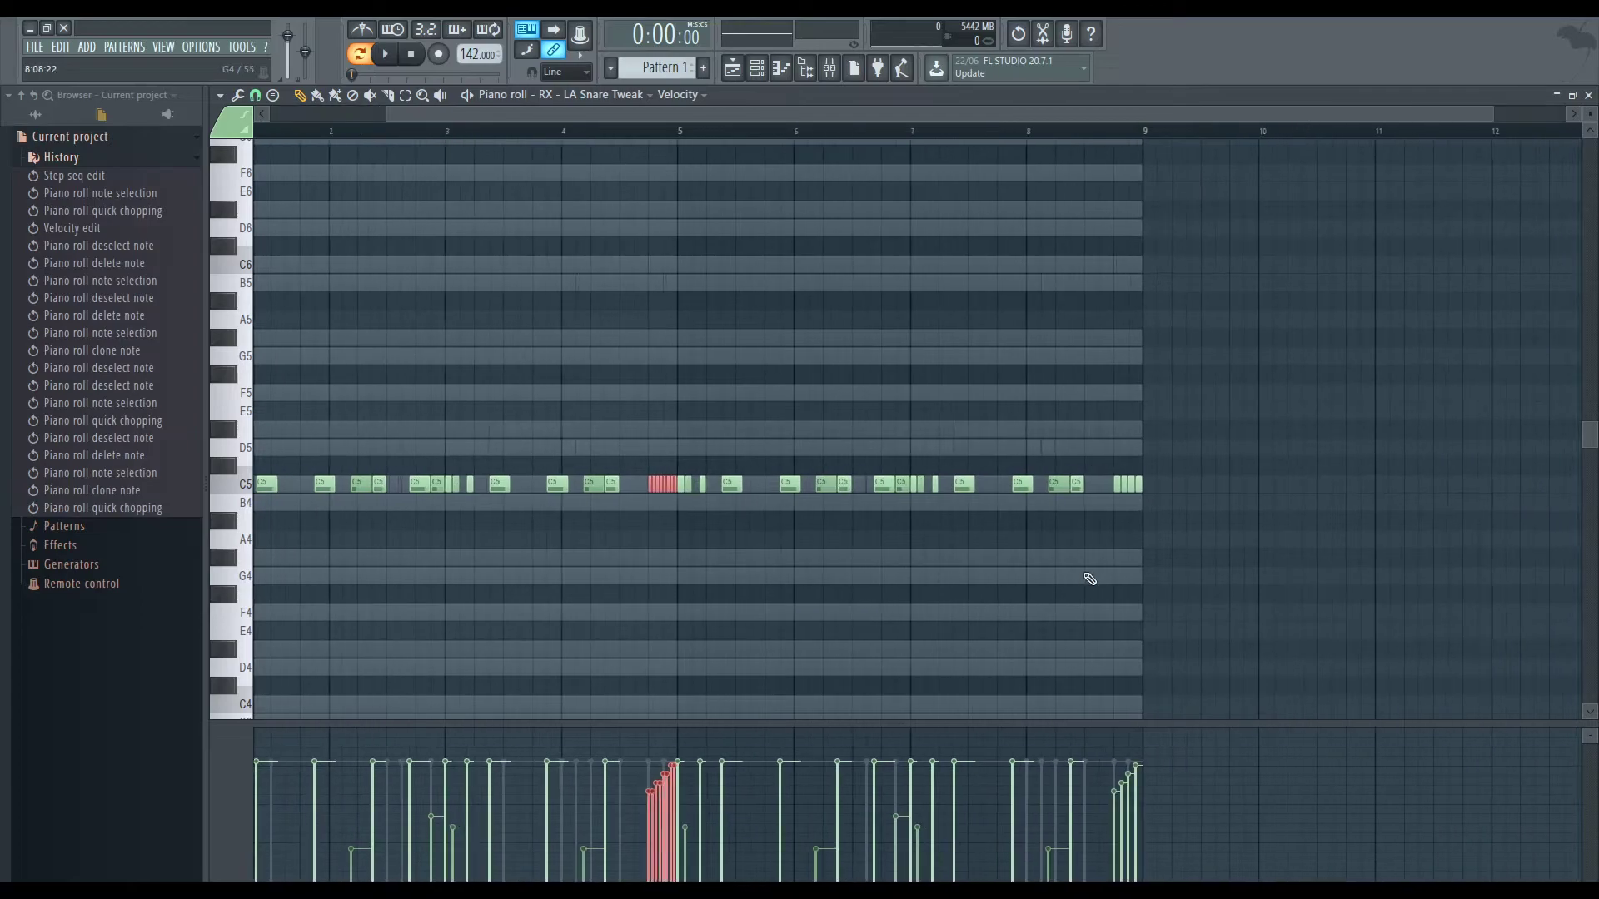
# Chop the snare roll at the end of bar 8 into the same shorter hits and close the piano roll
pyautogui.moveTo(1167, 509); pyautogui.dragTo(1124, 472)
pyautogui.press('space')
pyautogui.click(1588, 94)
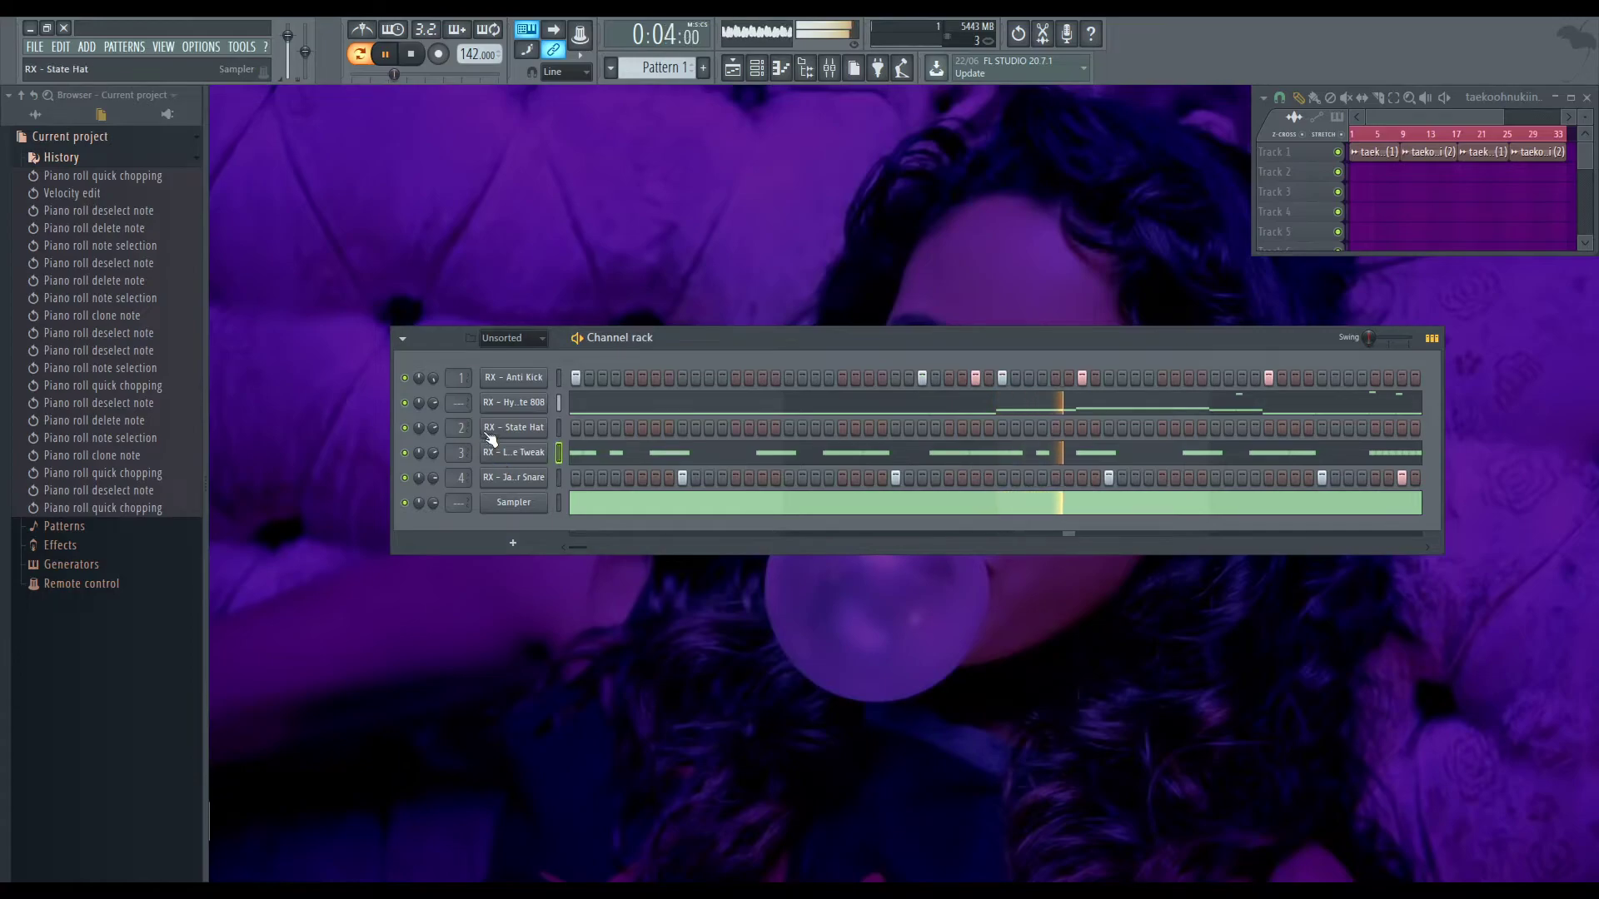
# Lower the Anti Kick channel's volume and place a Pattern 1 clip at bar 1 on Track 2 of the playlist
pyautogui.moveTo(432, 378); pyautogui.dragTo(432, 409)
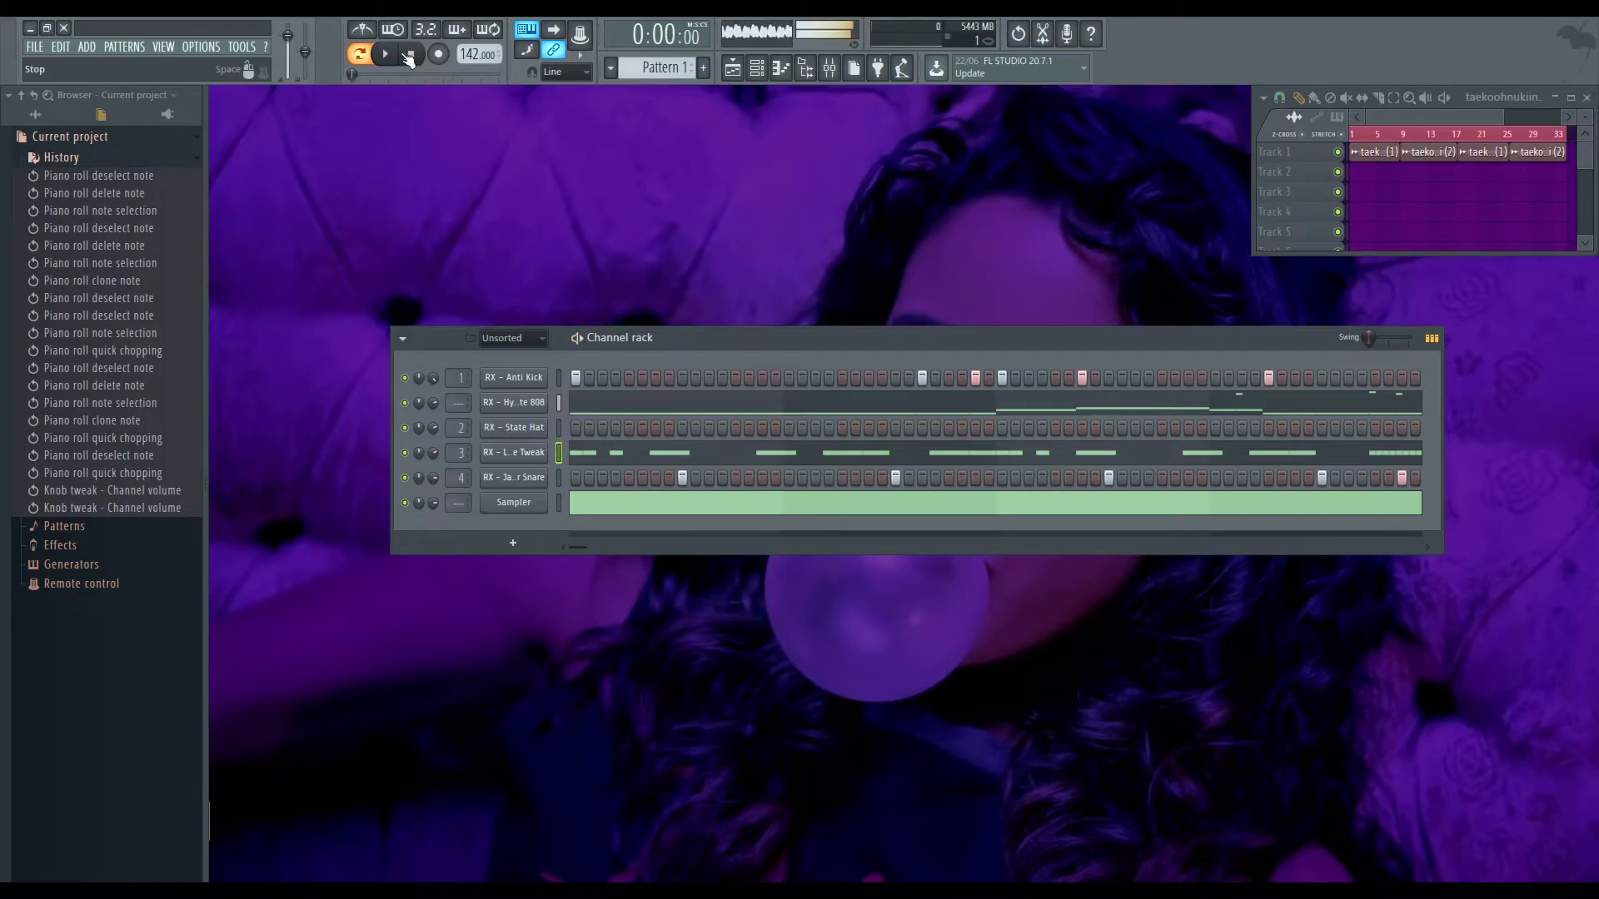
pyautogui.click(734, 70)
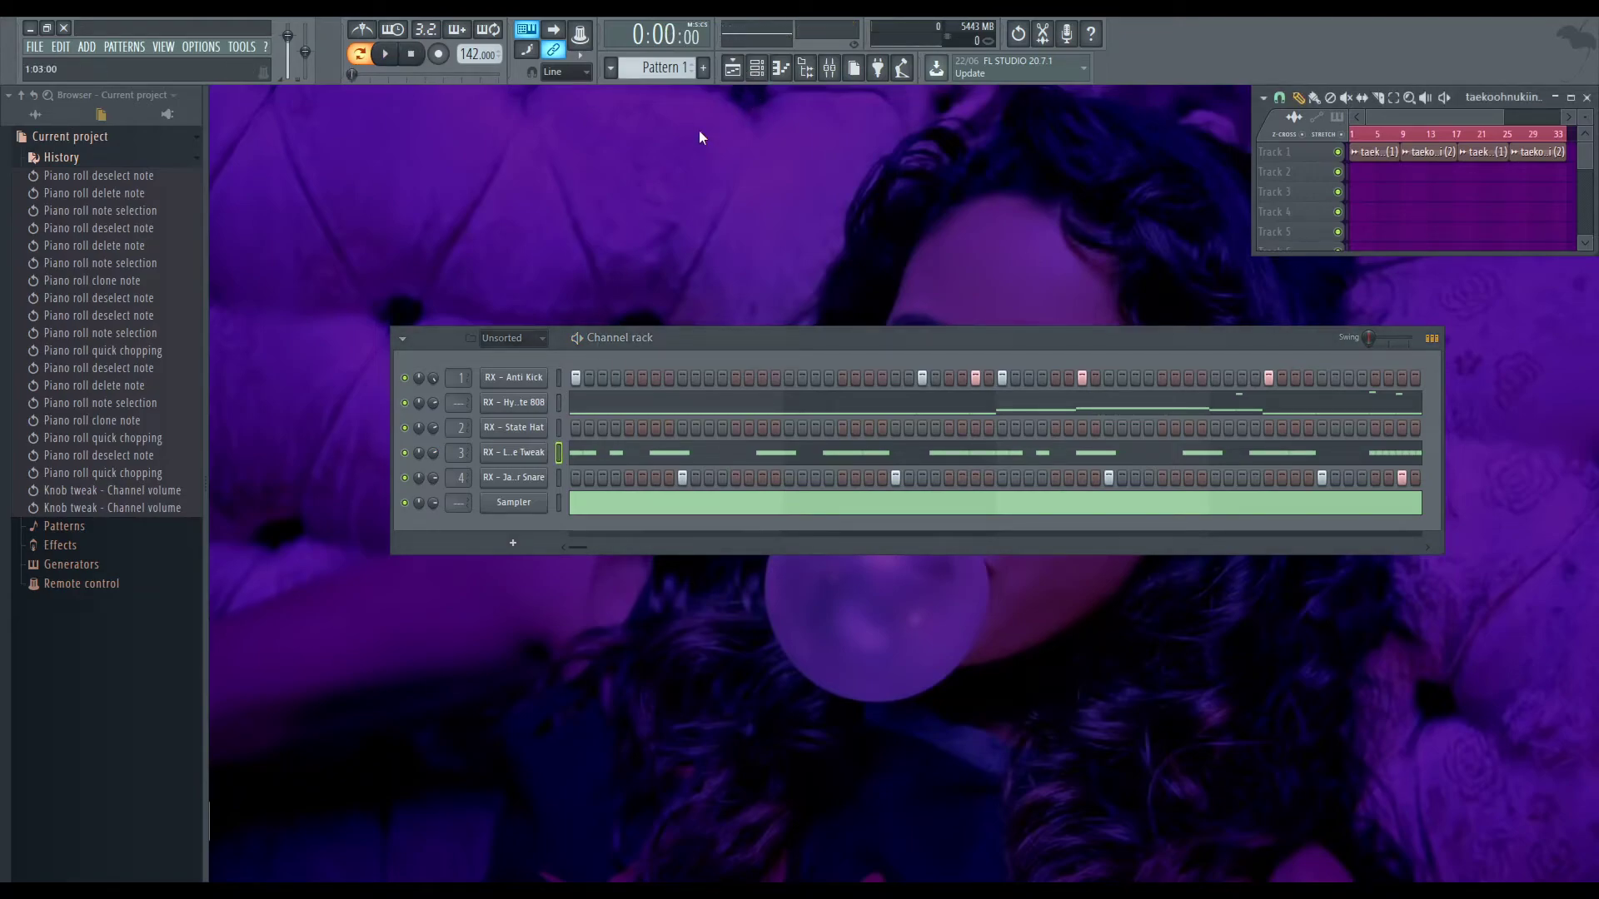
pyautogui.click(733, 70)
pyautogui.click(734, 72)
pyautogui.click(1371, 177)
pyautogui.rightClick(1371, 176)
pyautogui.click(1572, 95)
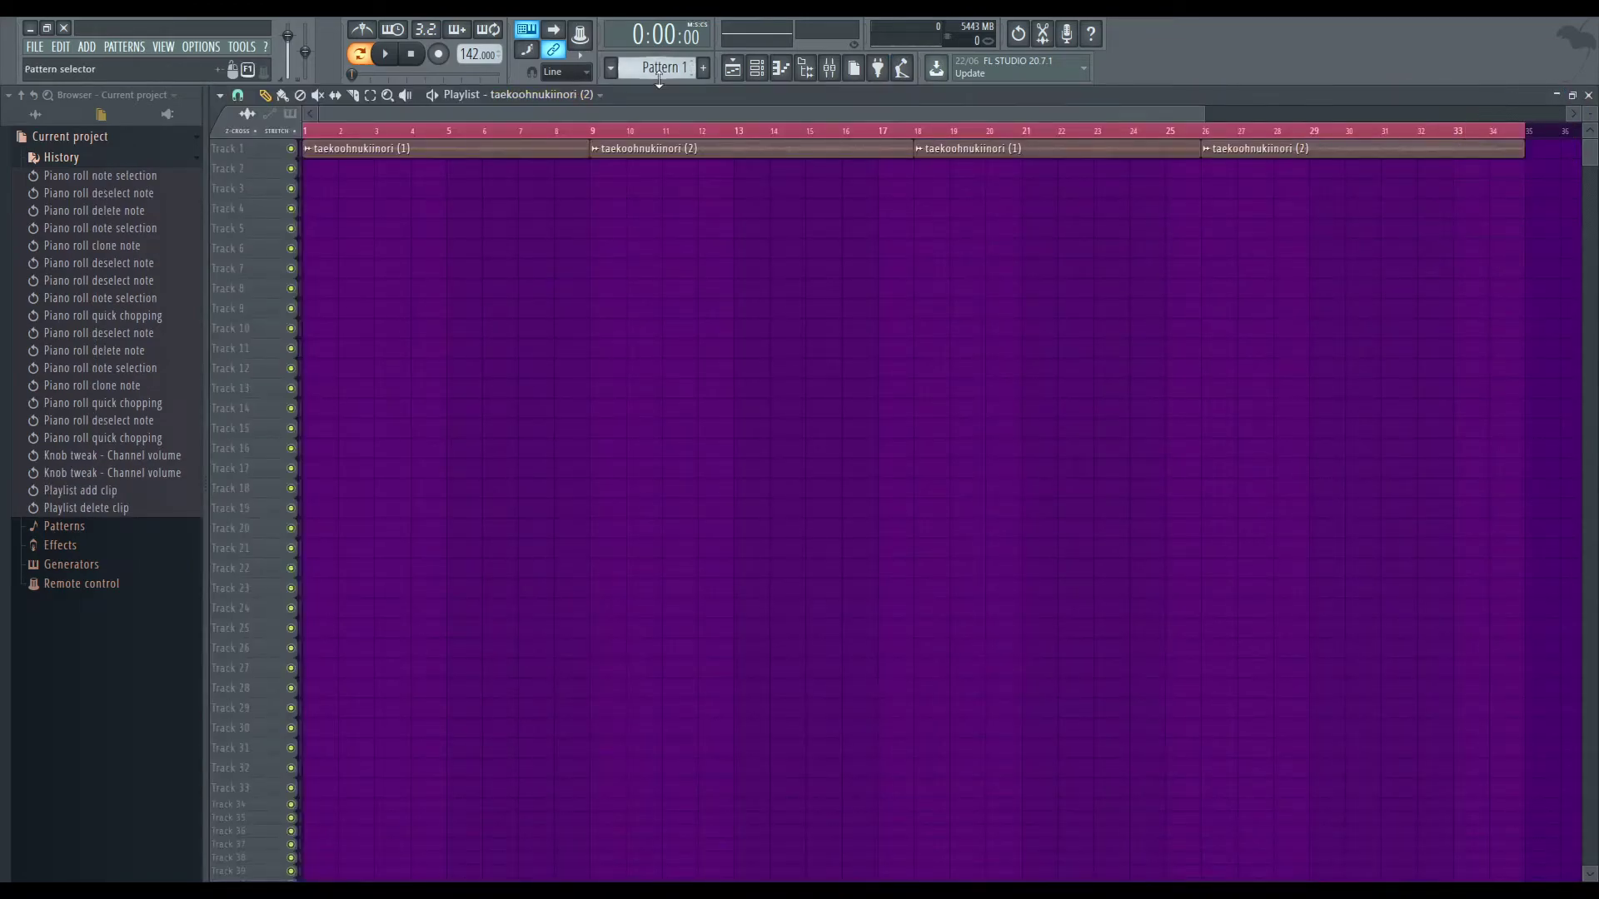
pyautogui.click(341, 174)
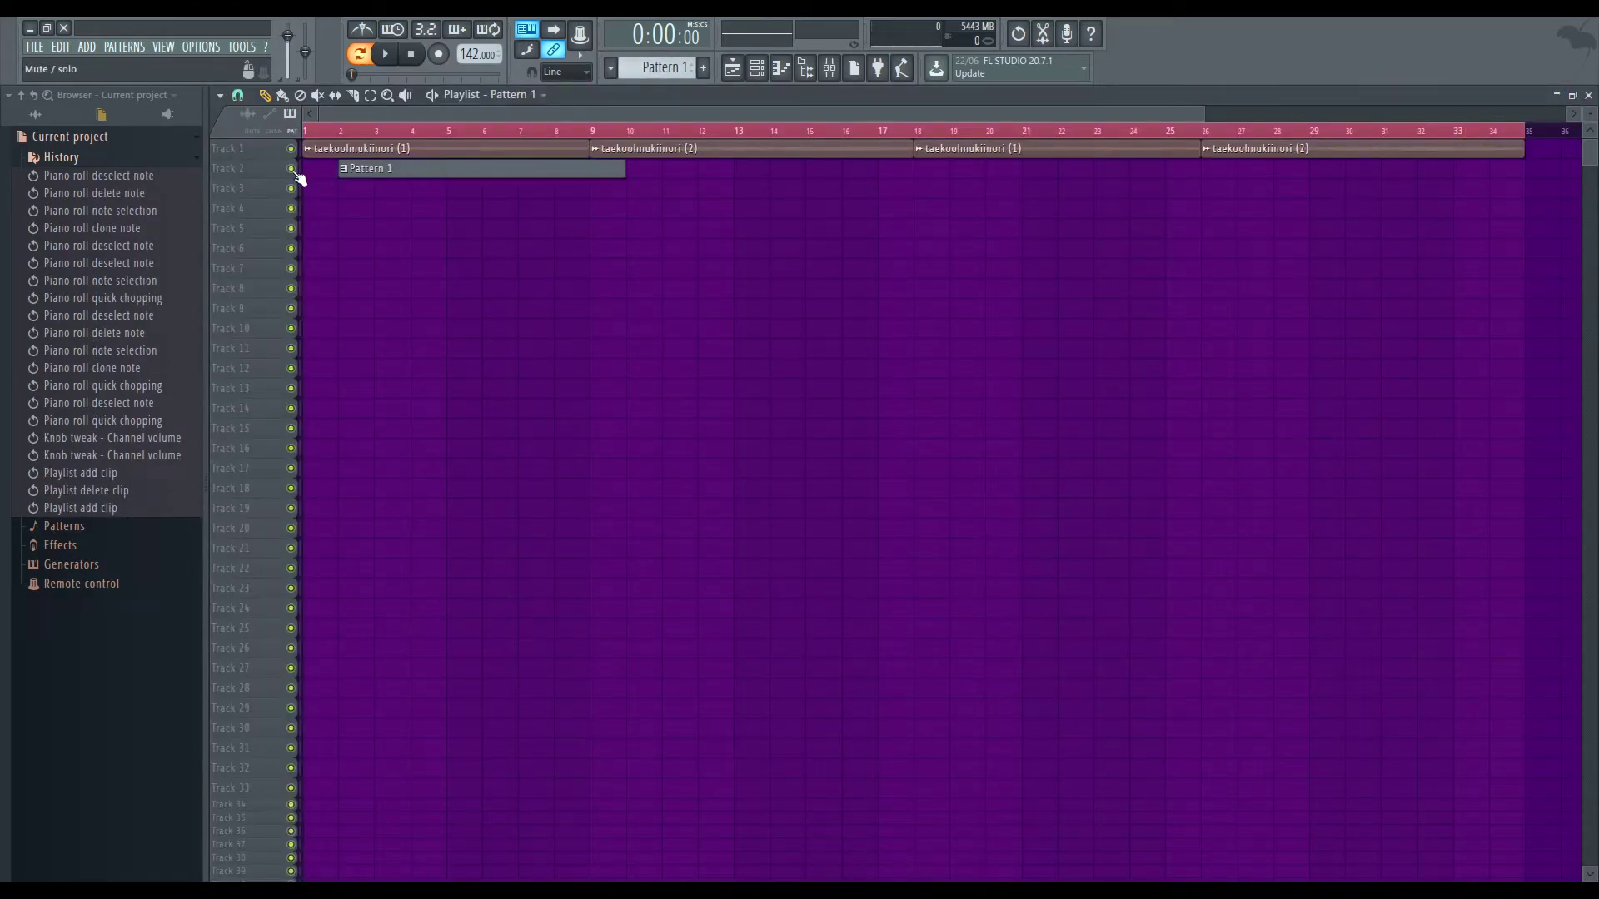
pyautogui.moveTo(363, 170); pyautogui.dragTo(327, 169)
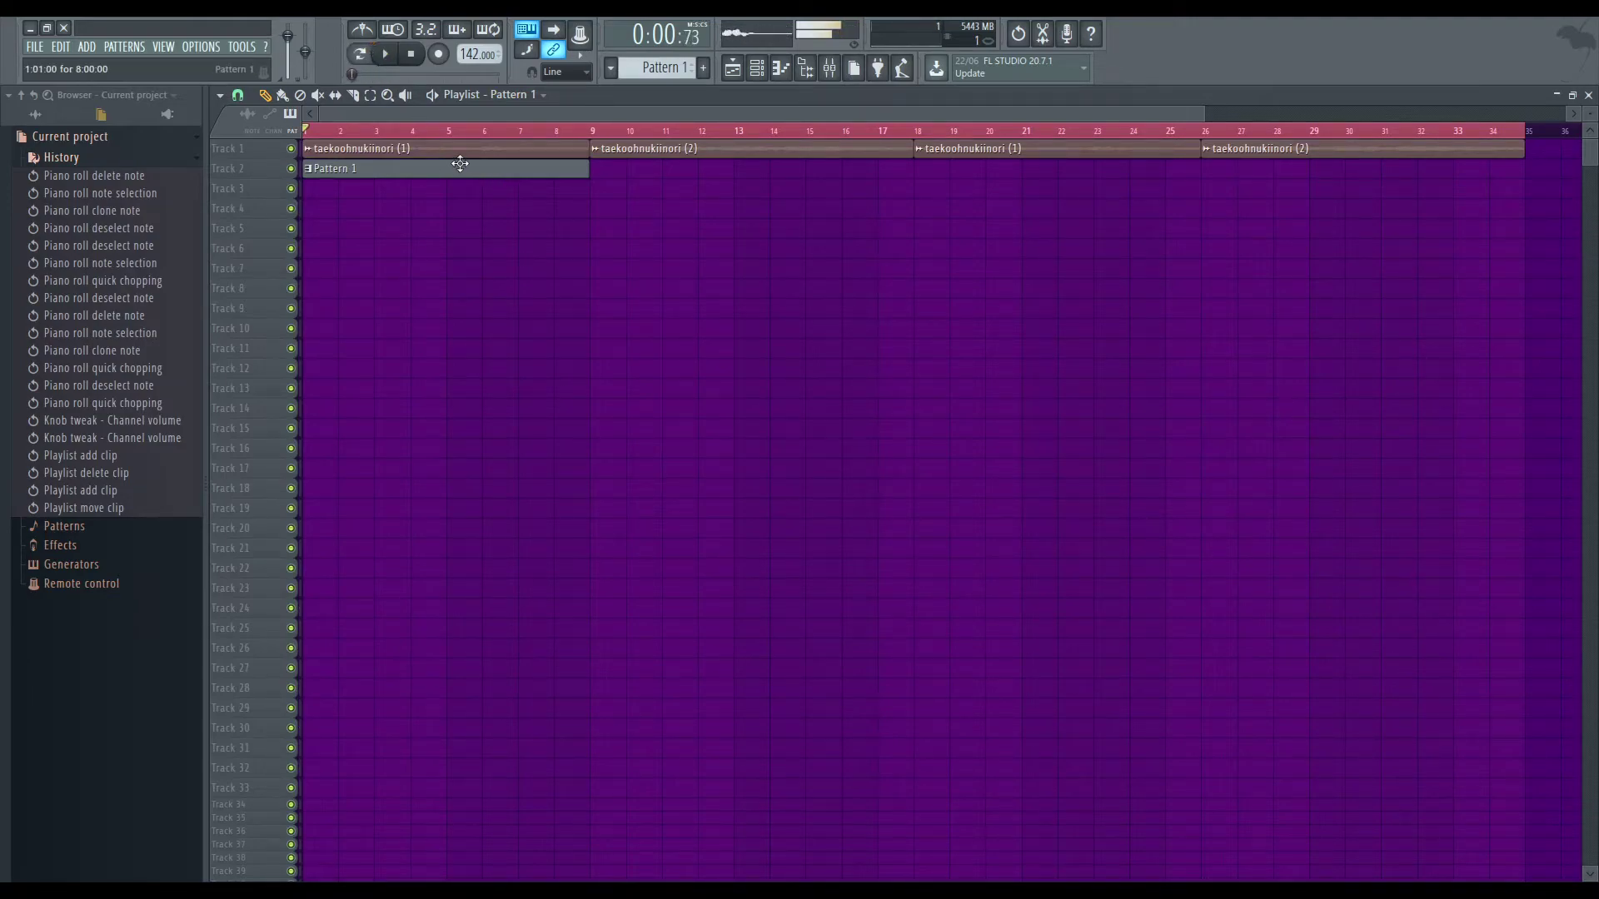
# Play the song, check the taekoohnukiinori (1) sample's settings and show the drum channels in the channel rack
pyautogui.doubleClick(459, 155)
pyautogui.click(778, 281)
pyautogui.press('space')
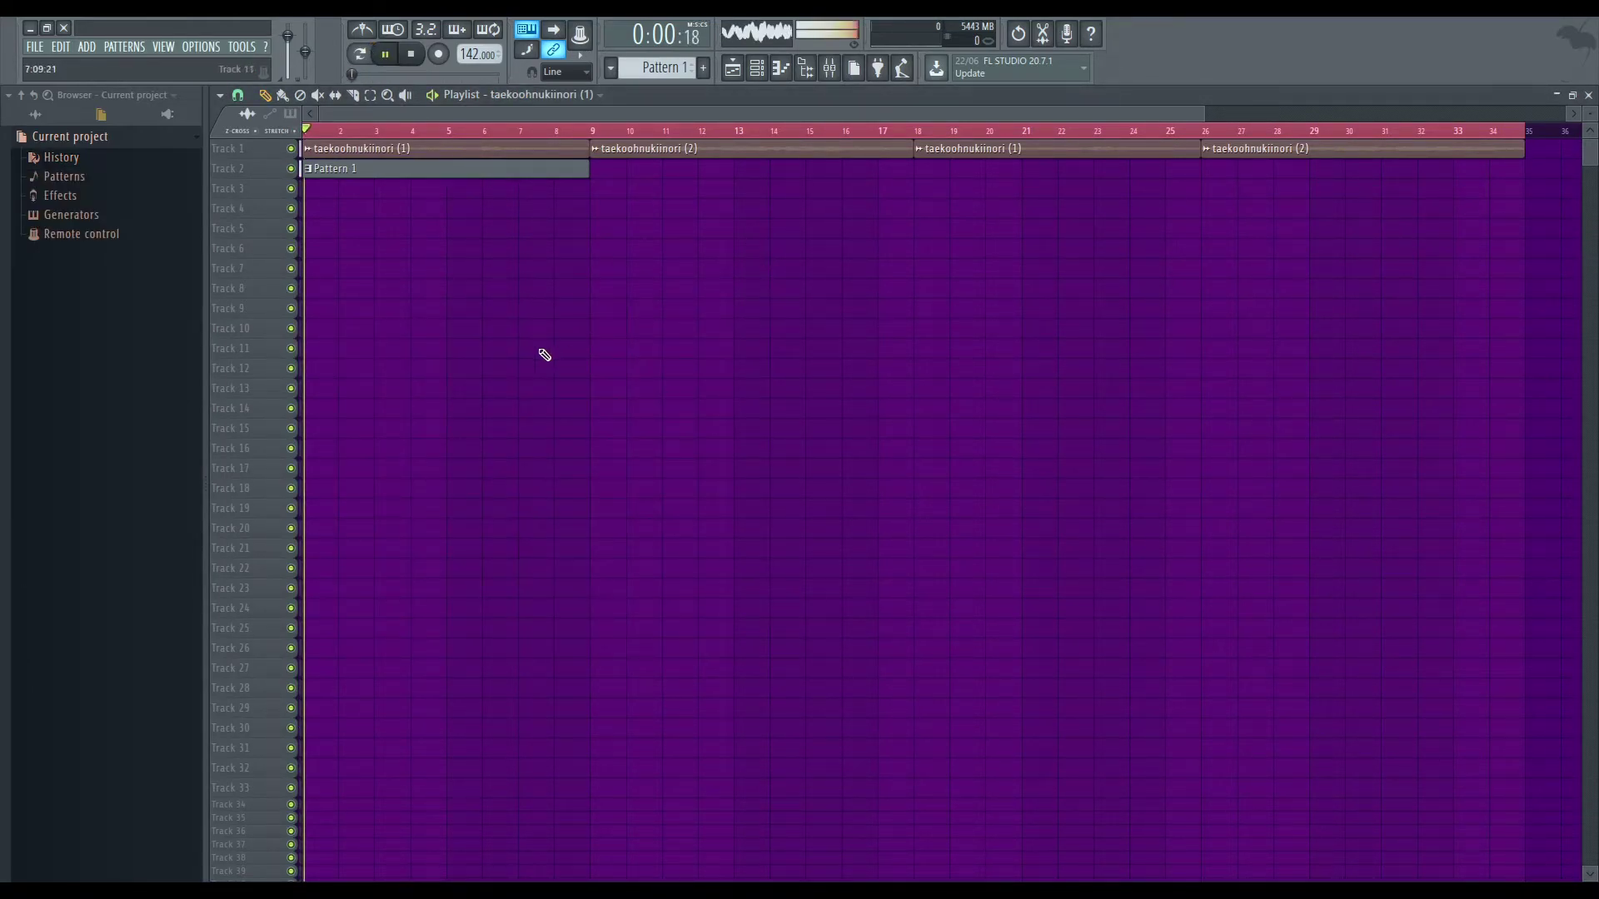
pyautogui.click(1587, 95)
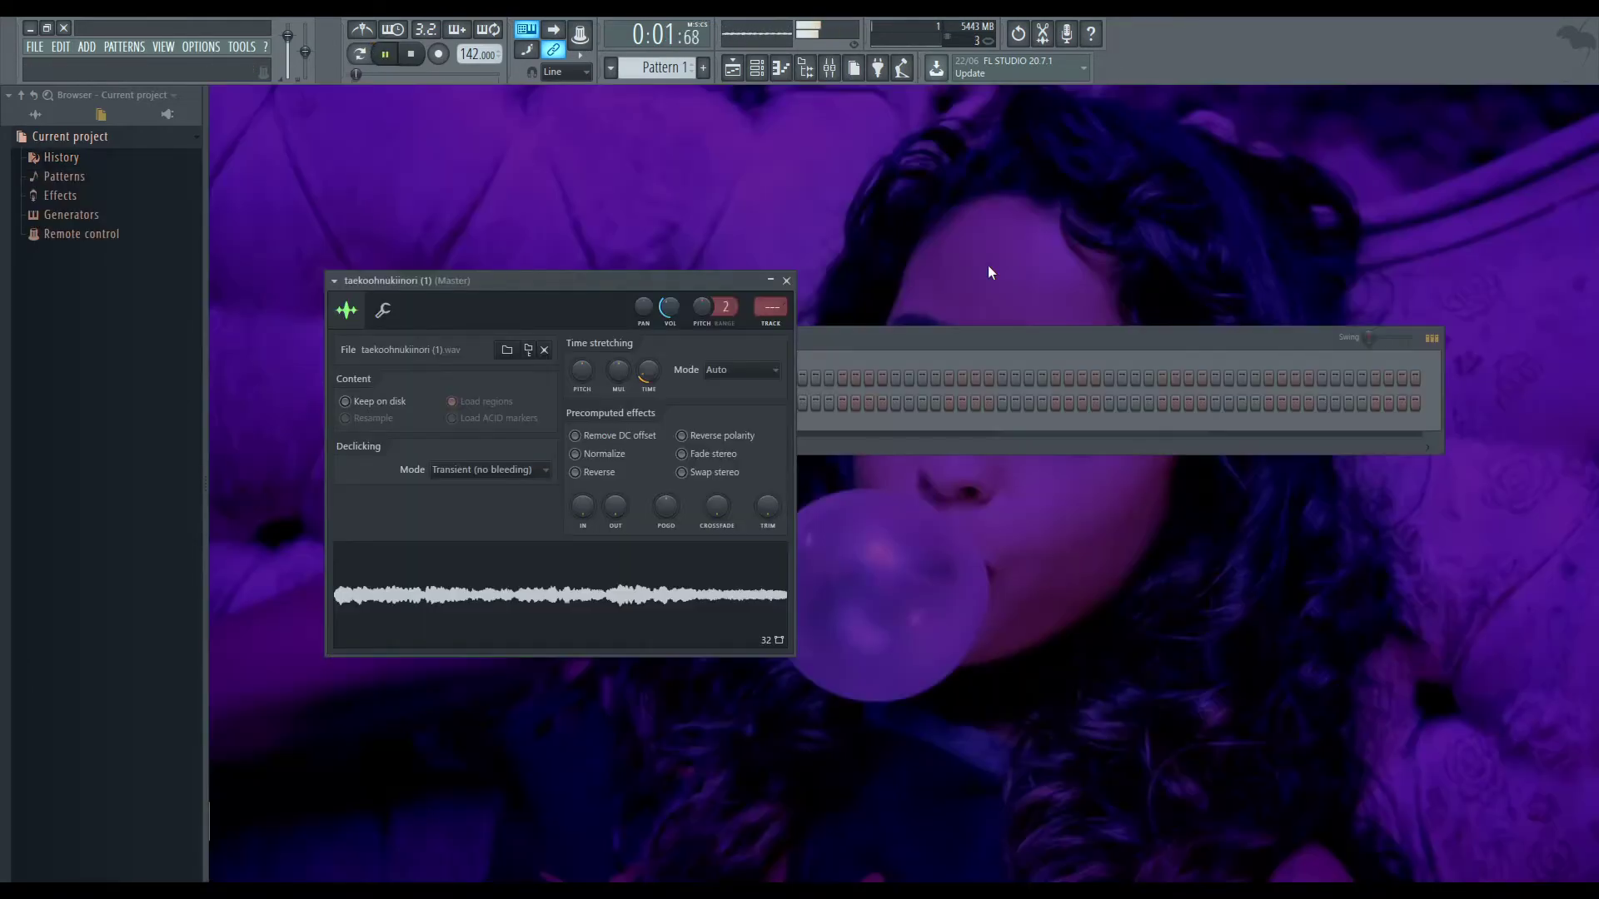
pyautogui.click(771, 283)
pyautogui.press('pagedown')
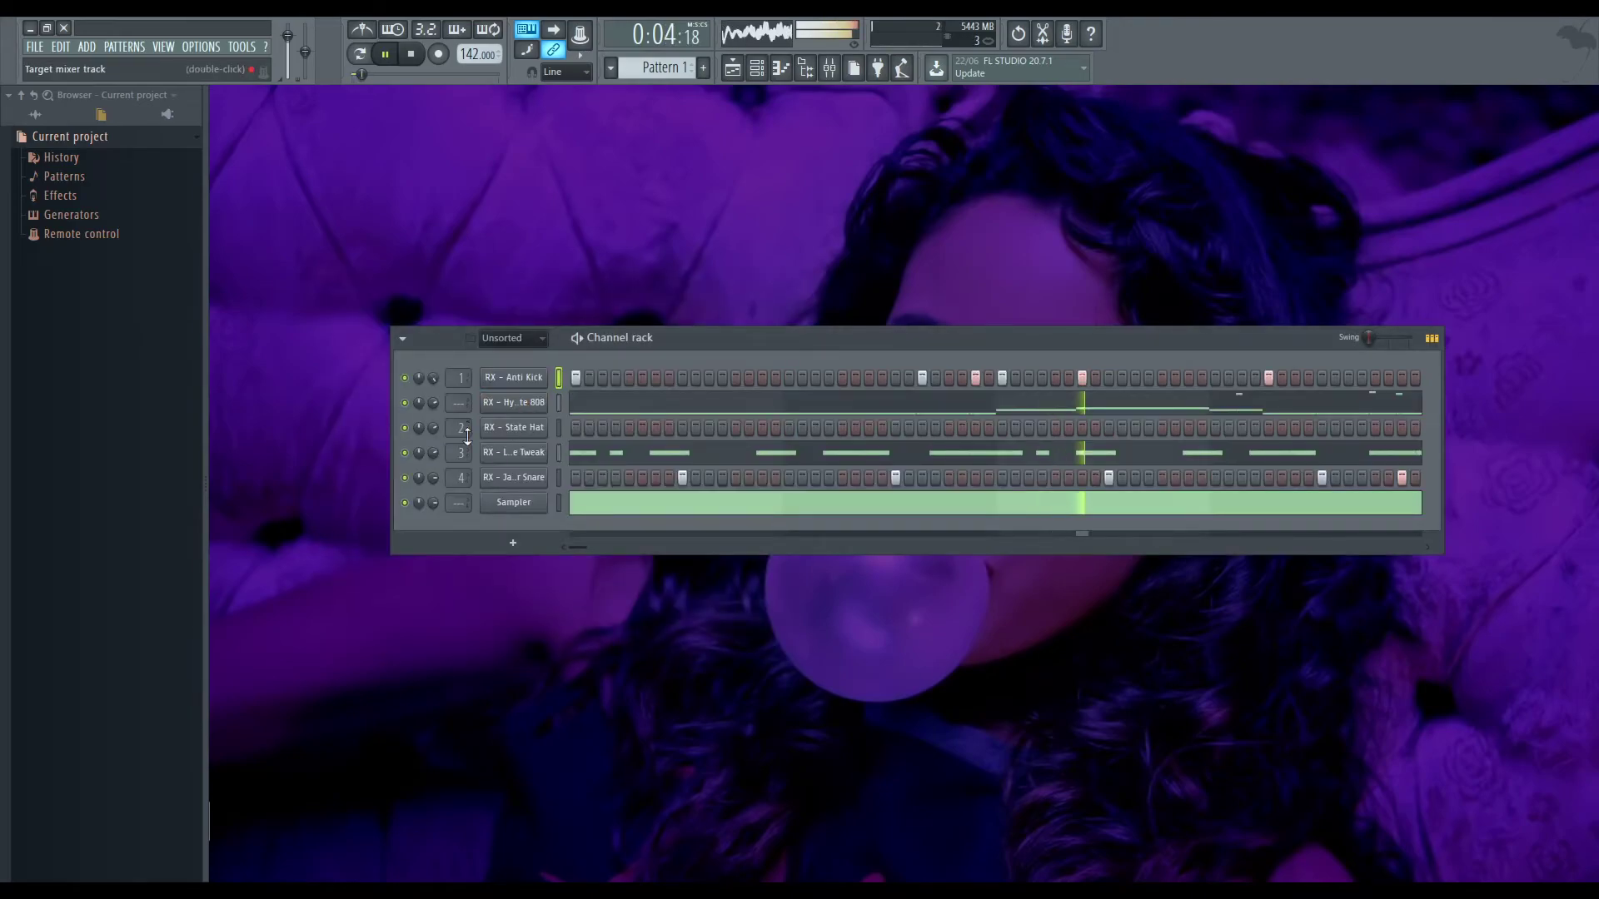
# Place a second Pattern 1 clip on Track 2 of the playlist, starting at bar 9
pyautogui.click(732, 68)
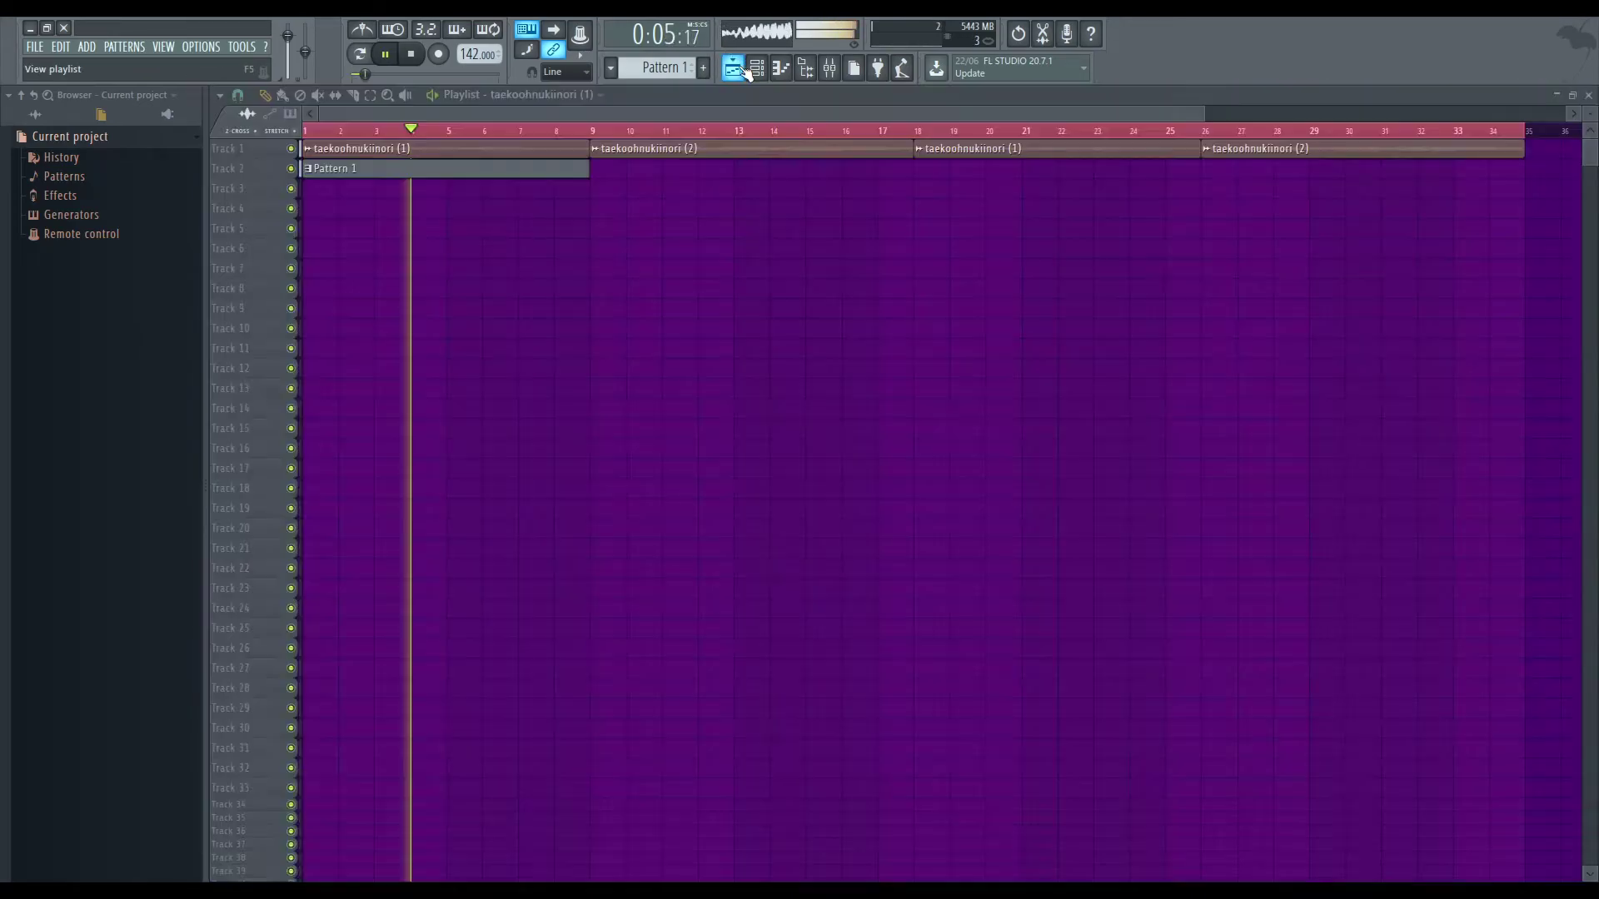
pyautogui.keyDown('ctrl'); pyautogui.rightClick(553, 268); pyautogui.keyUp('ctrl')
pyautogui.scroll(-1, 446, 399)
pyautogui.click(1572, 93)
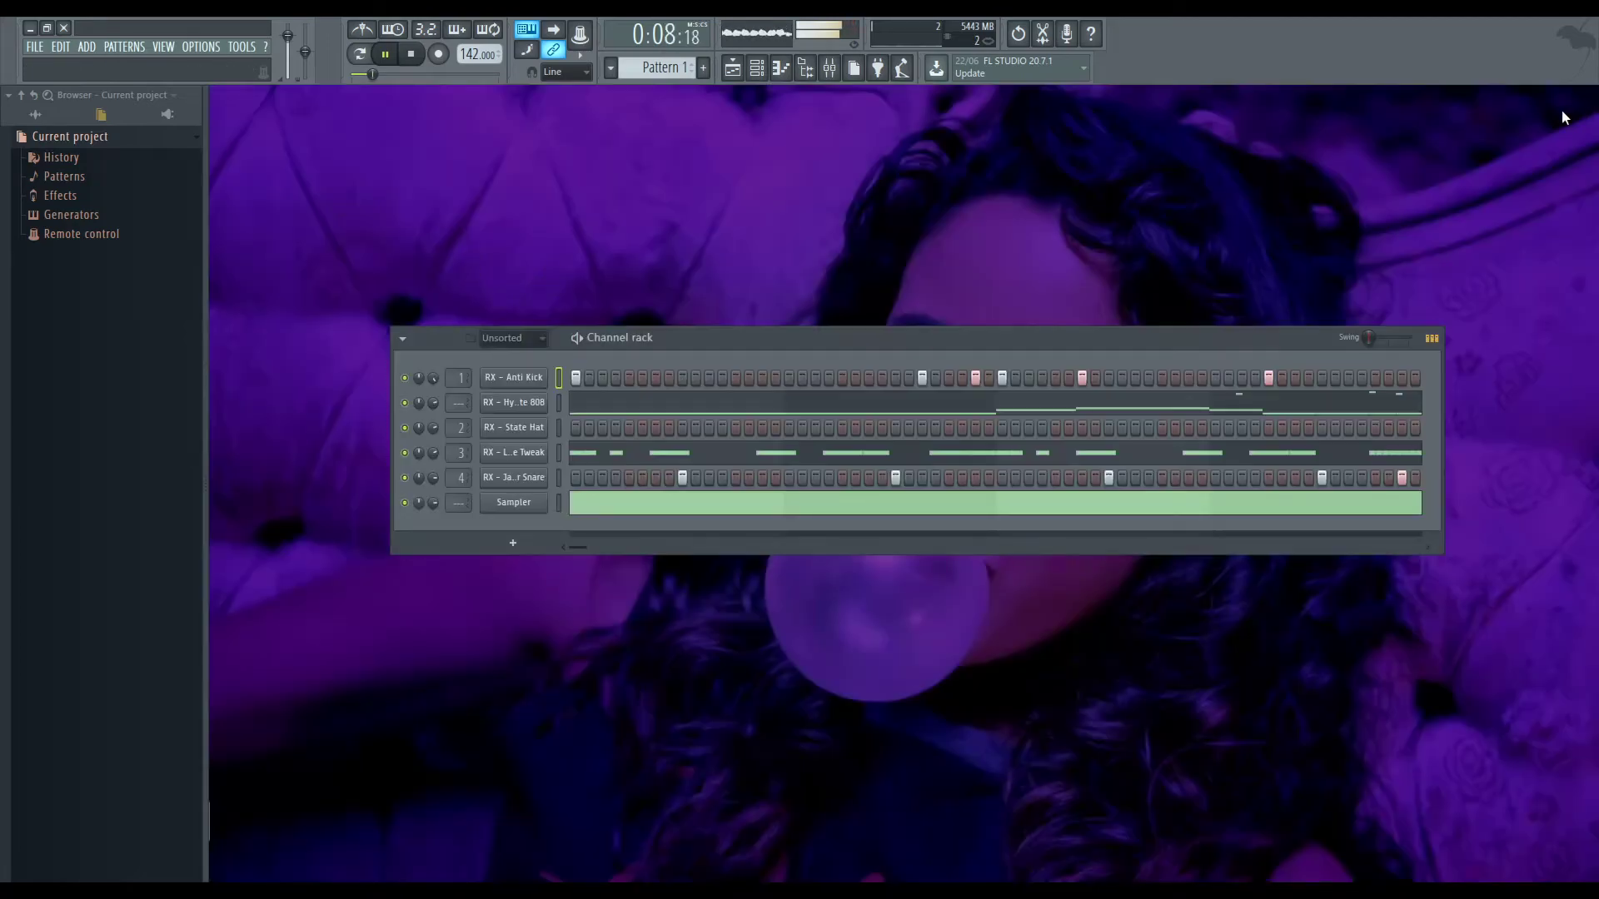
pyautogui.click(759, 68)
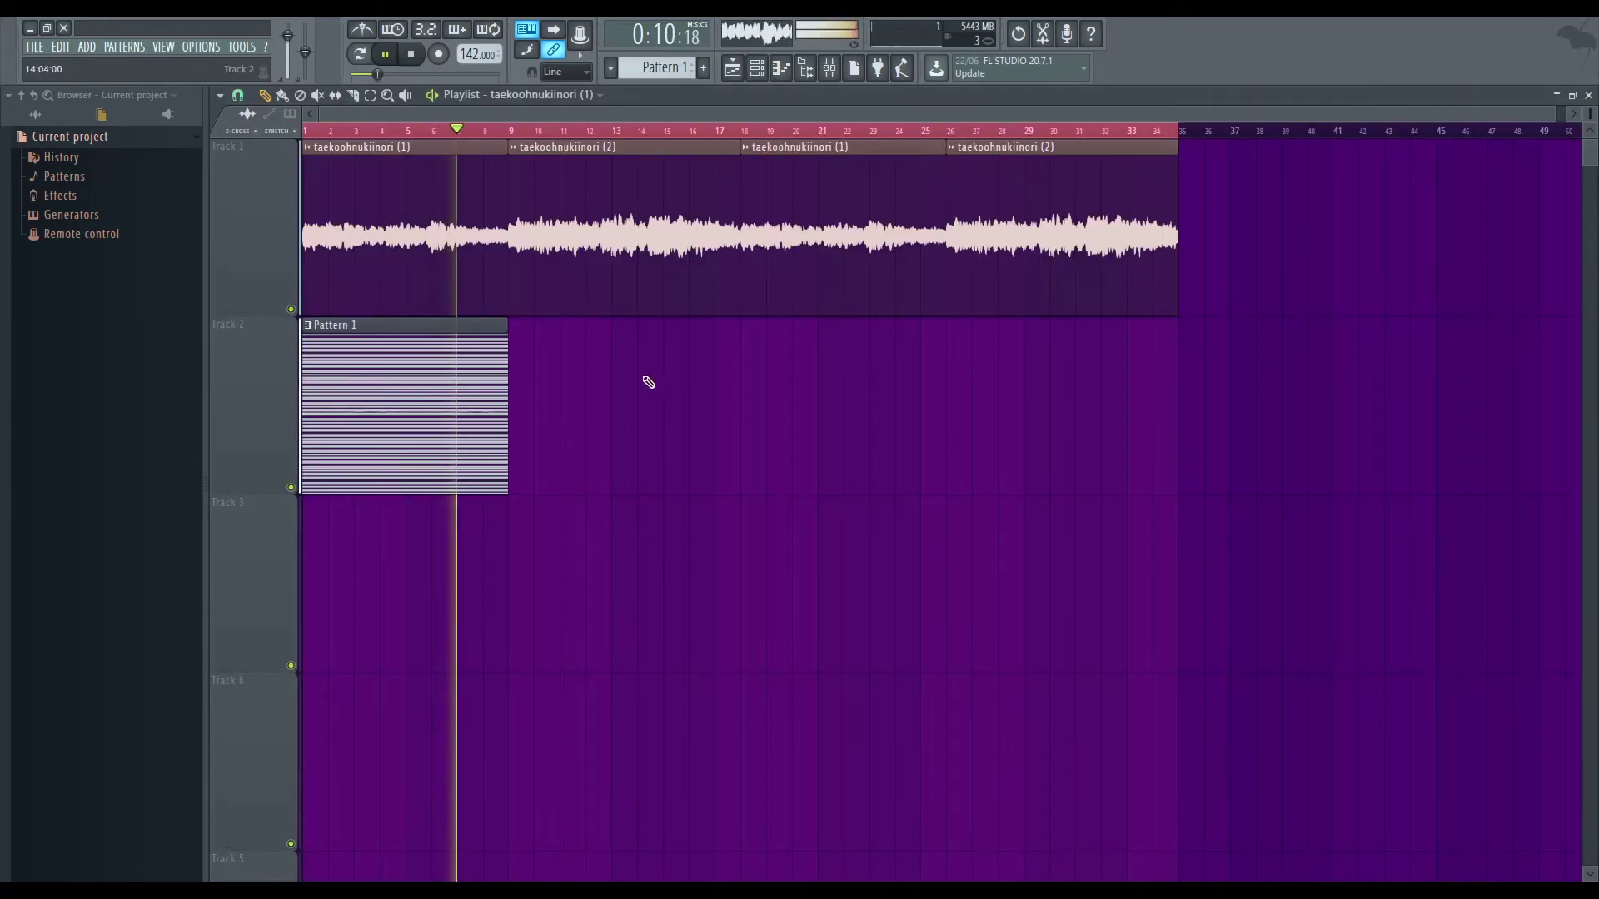
pyautogui.click(575, 403)
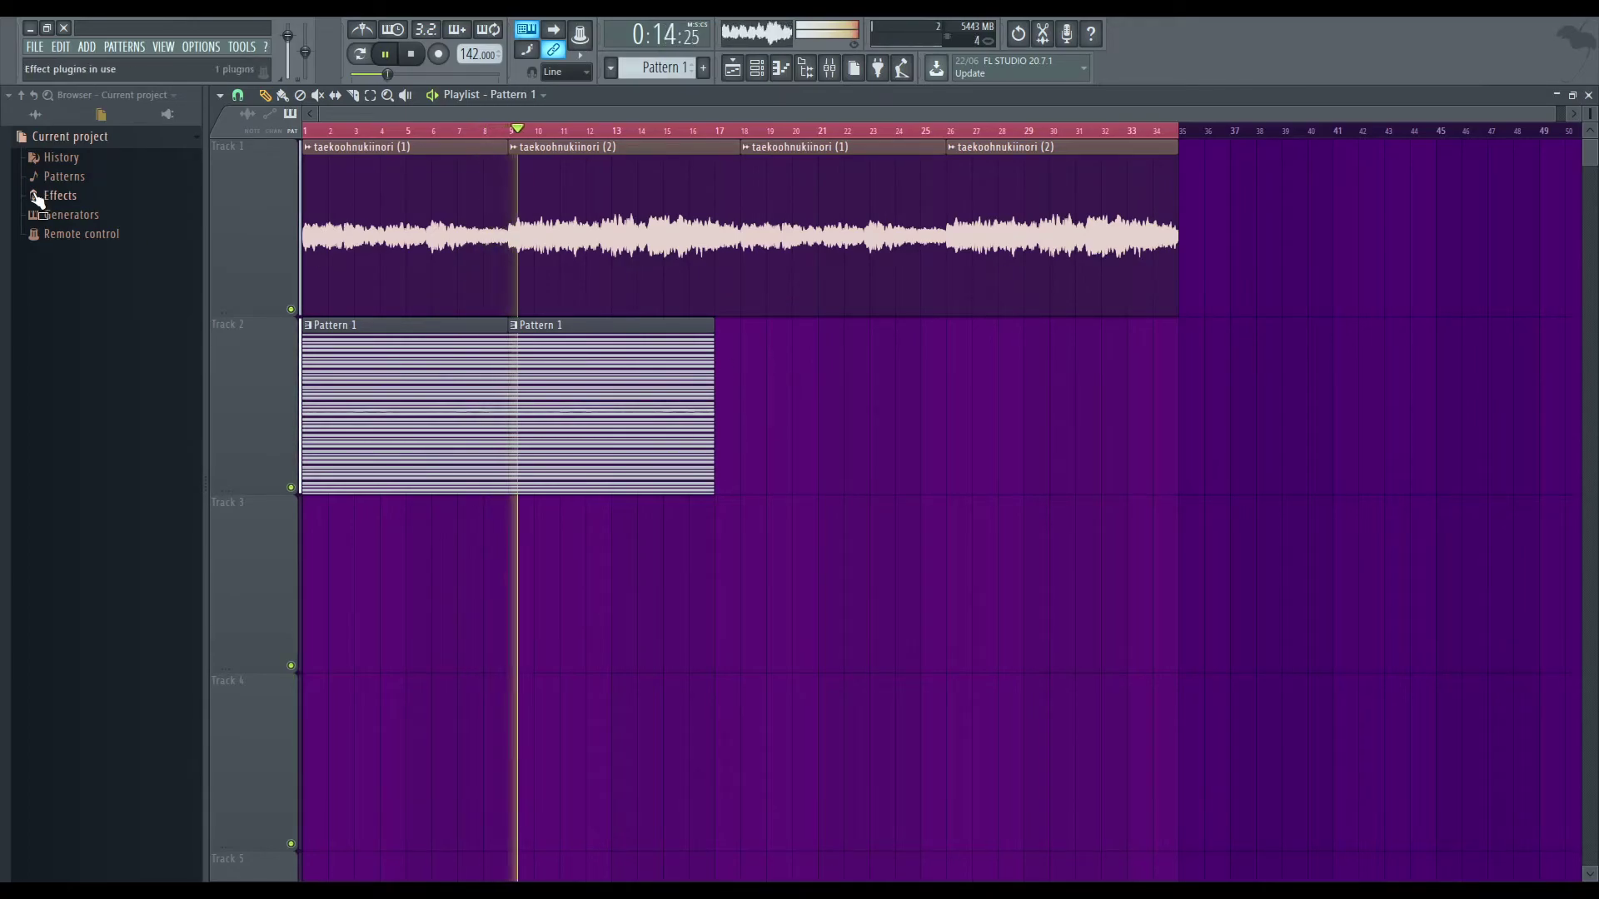
# List the sample packs in the browser, stop playback and delete the four taekoohnukiinori clips from Track 1
pyautogui.click(35, 115)
pyautogui.scroll(-5, 146, 612)
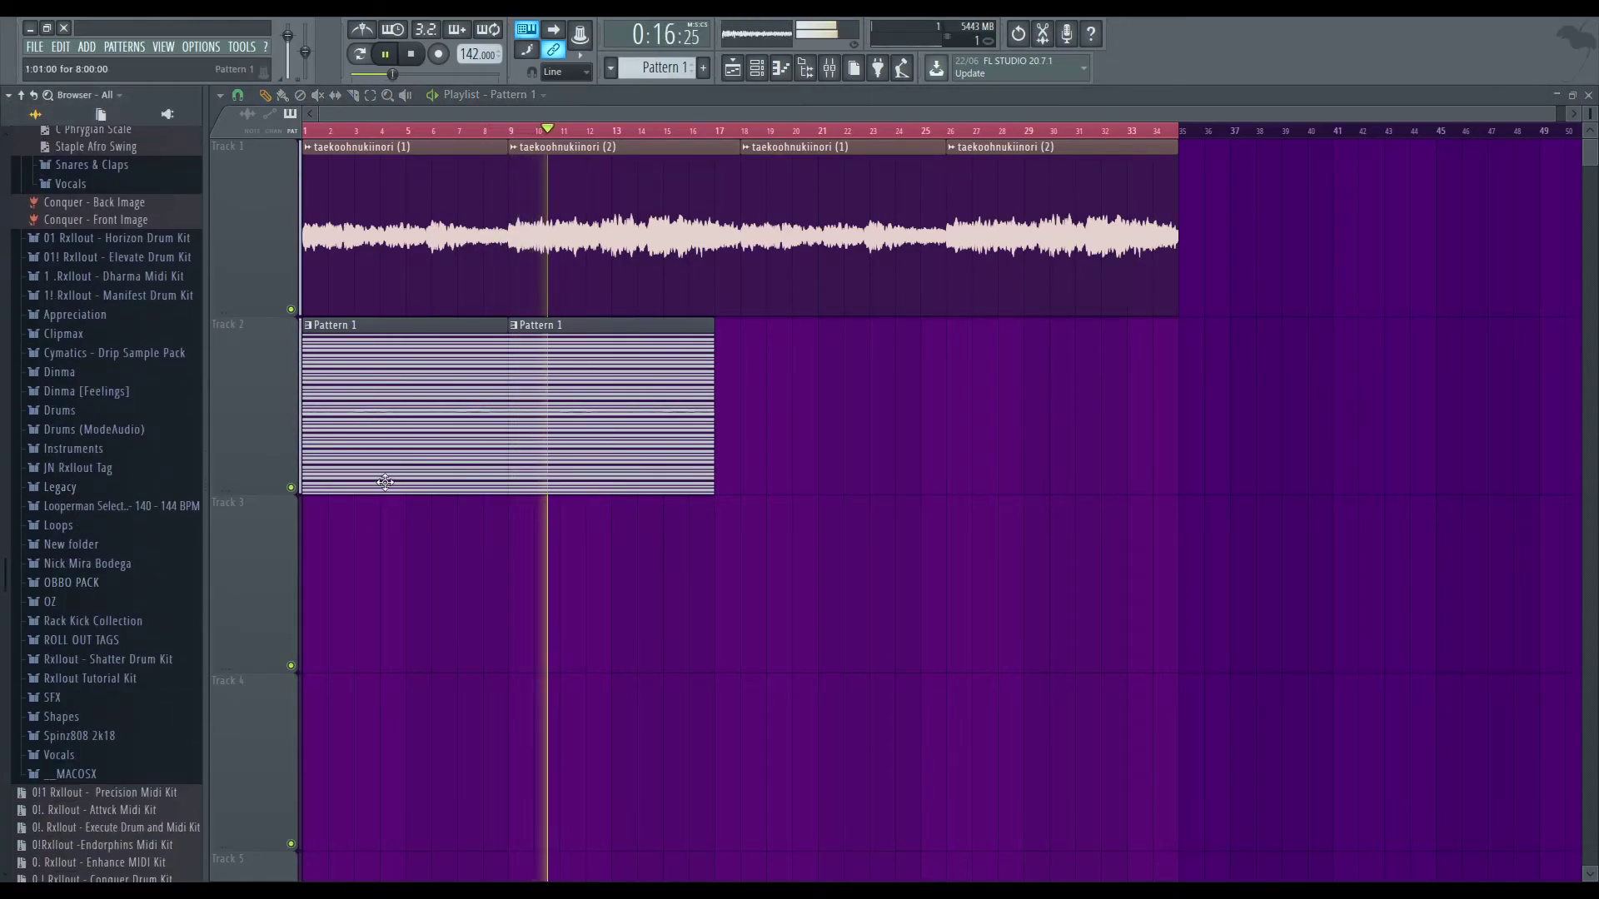
pyautogui.press('space')
pyautogui.rightClick(1062, 242)
pyautogui.rightClick(841, 241)
pyautogui.rightClick(572, 250)
pyautogui.rightClick(444, 212)
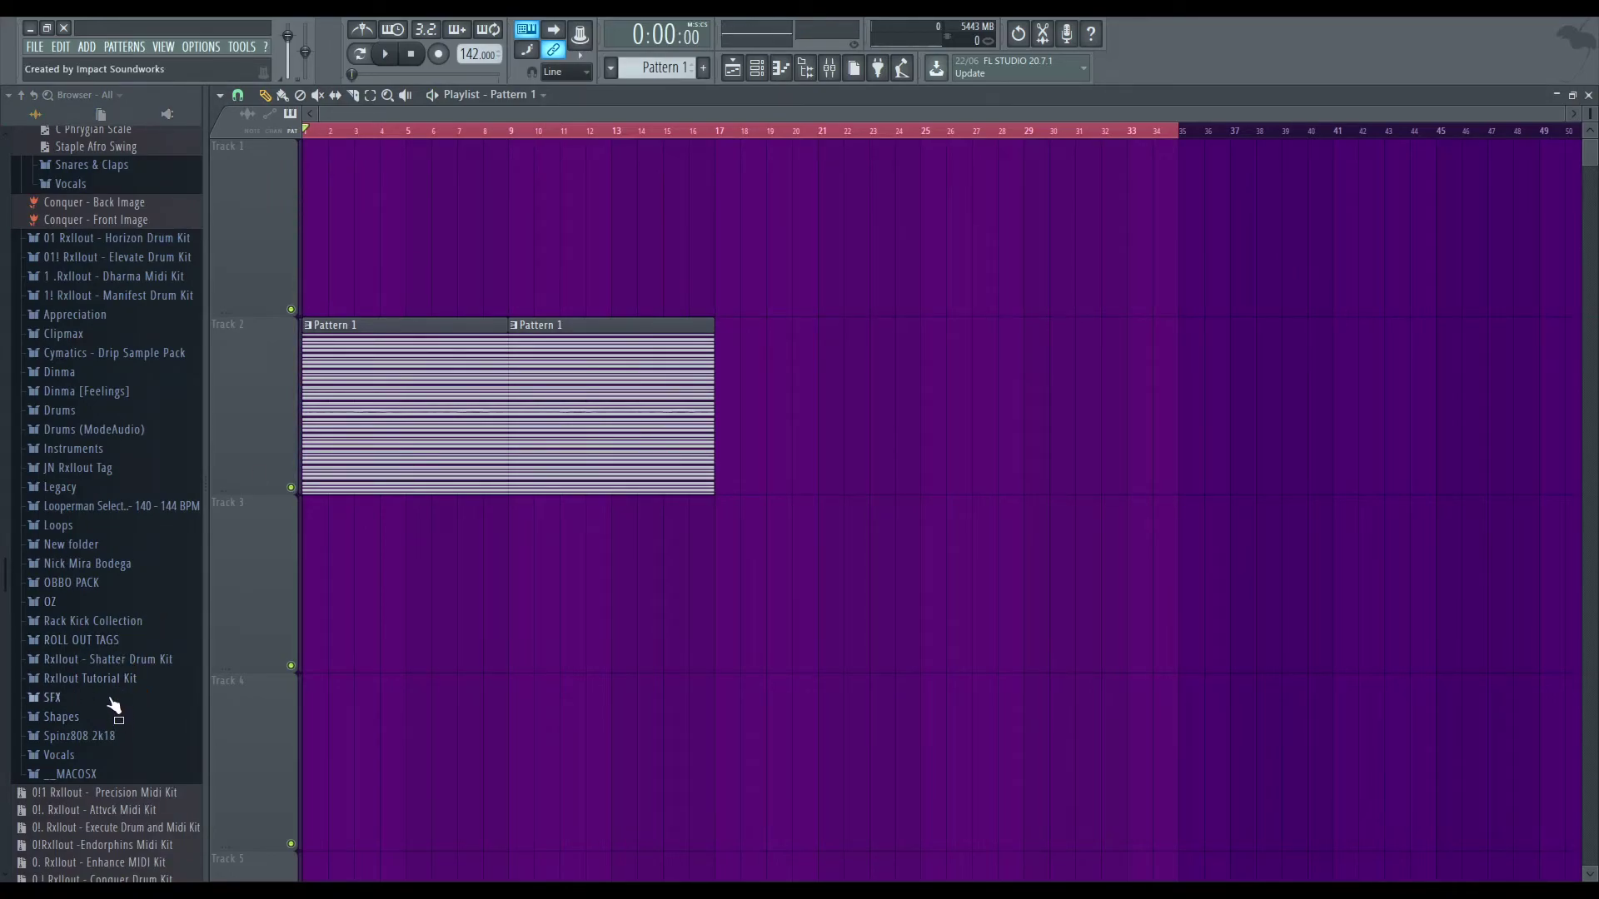
# Try the Freeway - 142 C# loop from the Looperman 140 - 144 BPM folder on Track 1, then remove it
pyautogui.click(116, 508)
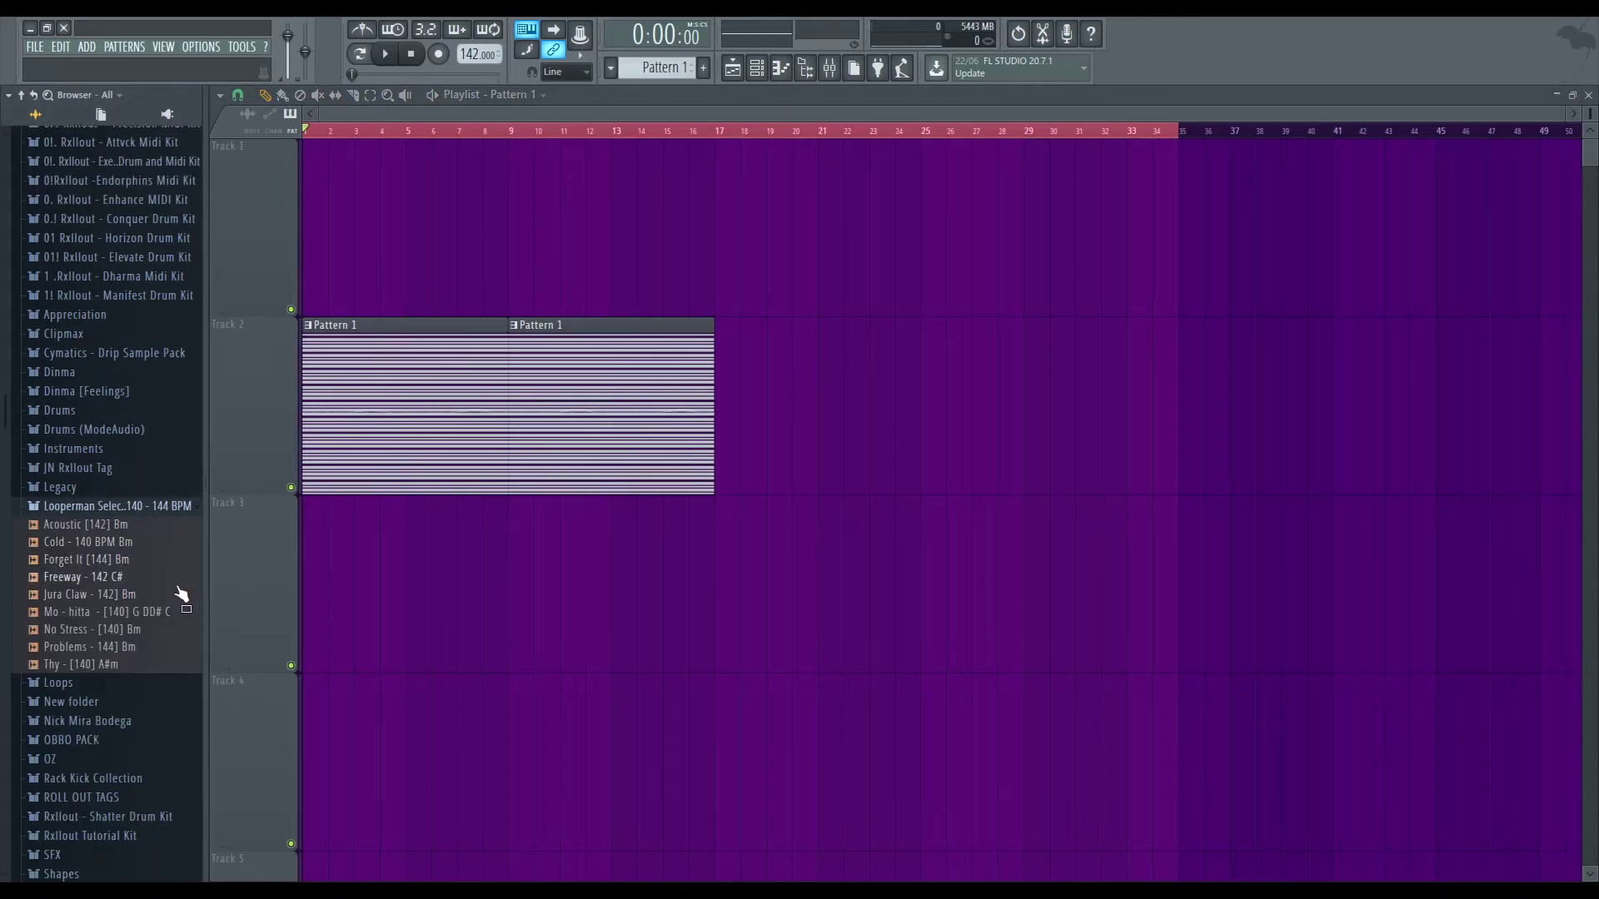
pyautogui.moveTo(141, 585); pyautogui.dragTo(316, 224)
pyautogui.click(381, 55)
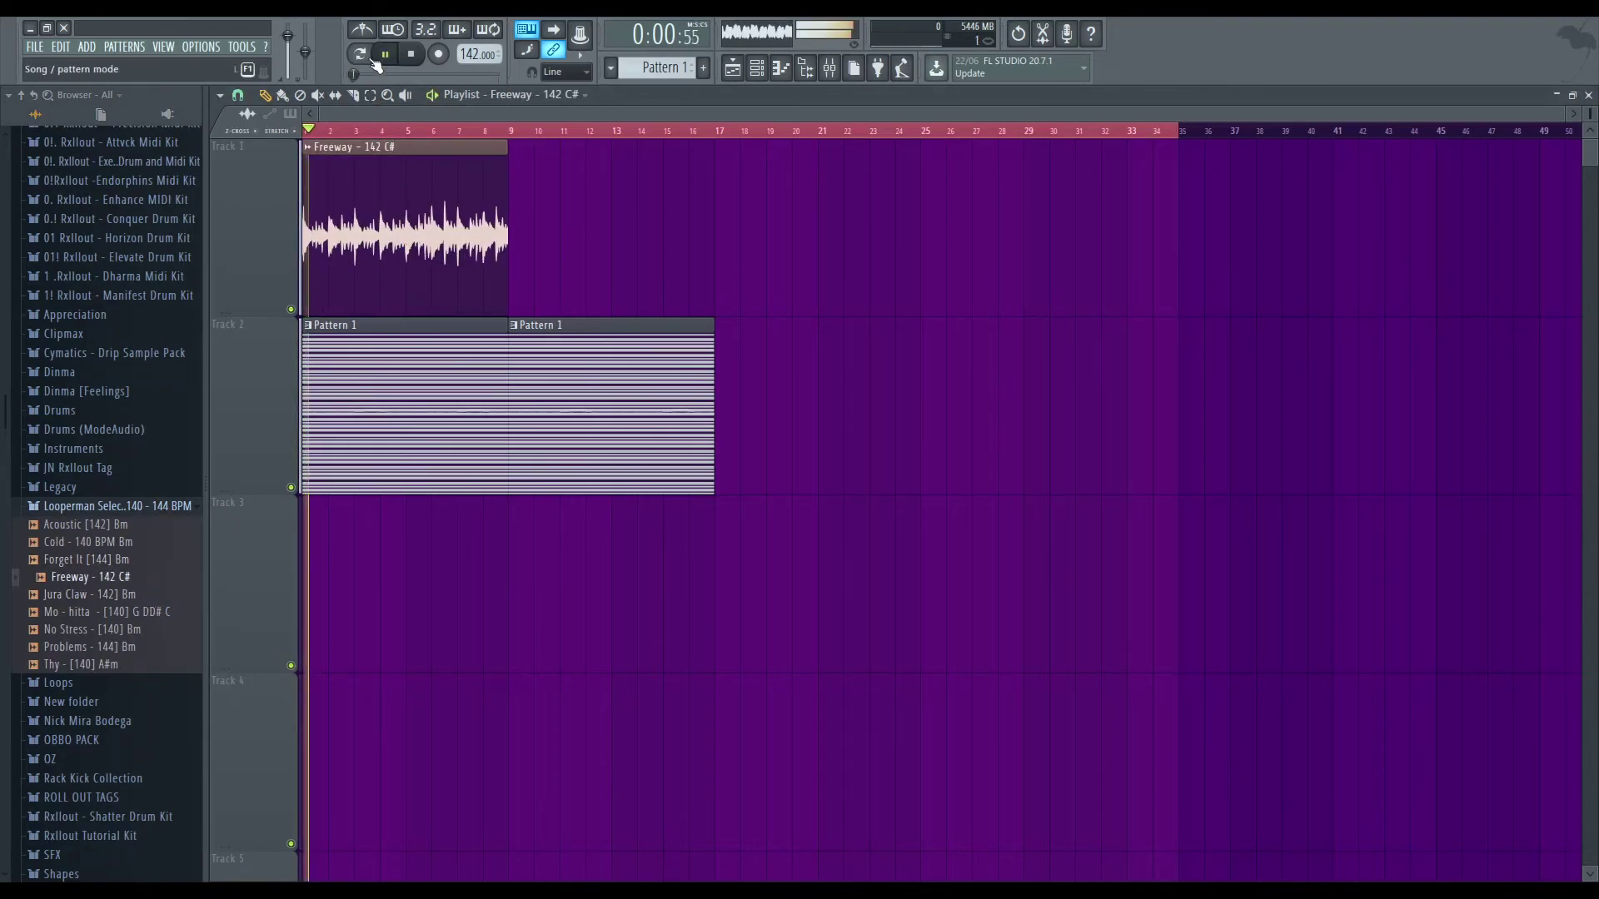
pyautogui.press('space')
pyautogui.doubleClick(430, 225)
pyautogui.click(699, 194)
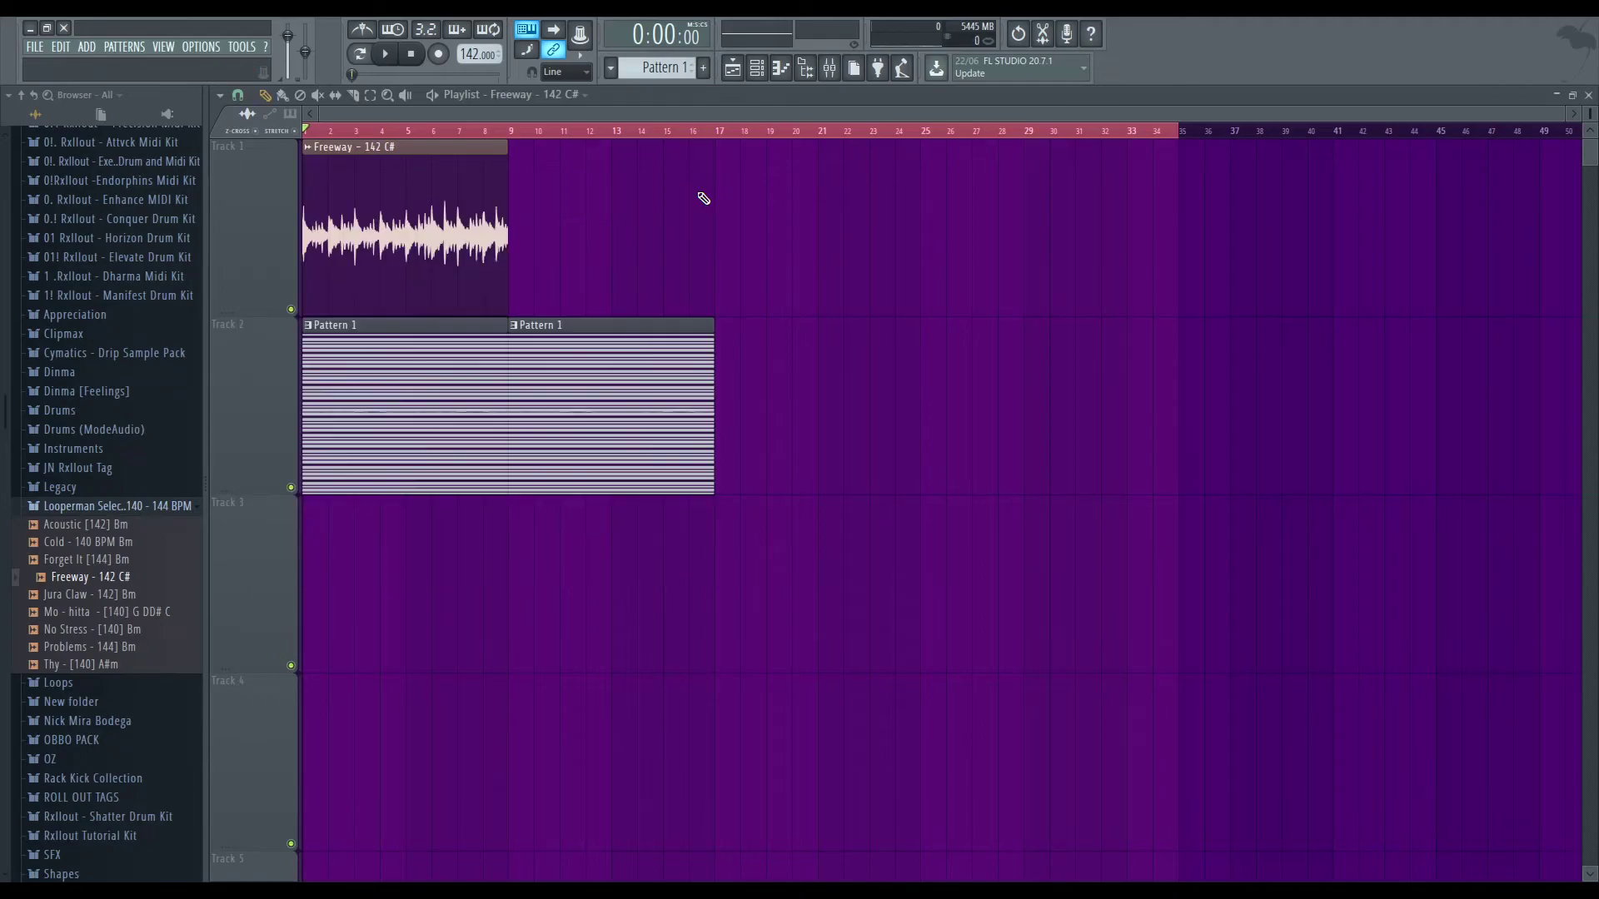
pyautogui.rightClick(415, 278)
# Place the Thy - [140] A#m loop at bar 1 on Track 1 and lower its volume to 30%
pyautogui.moveTo(83, 663); pyautogui.dragTo(437, 291)
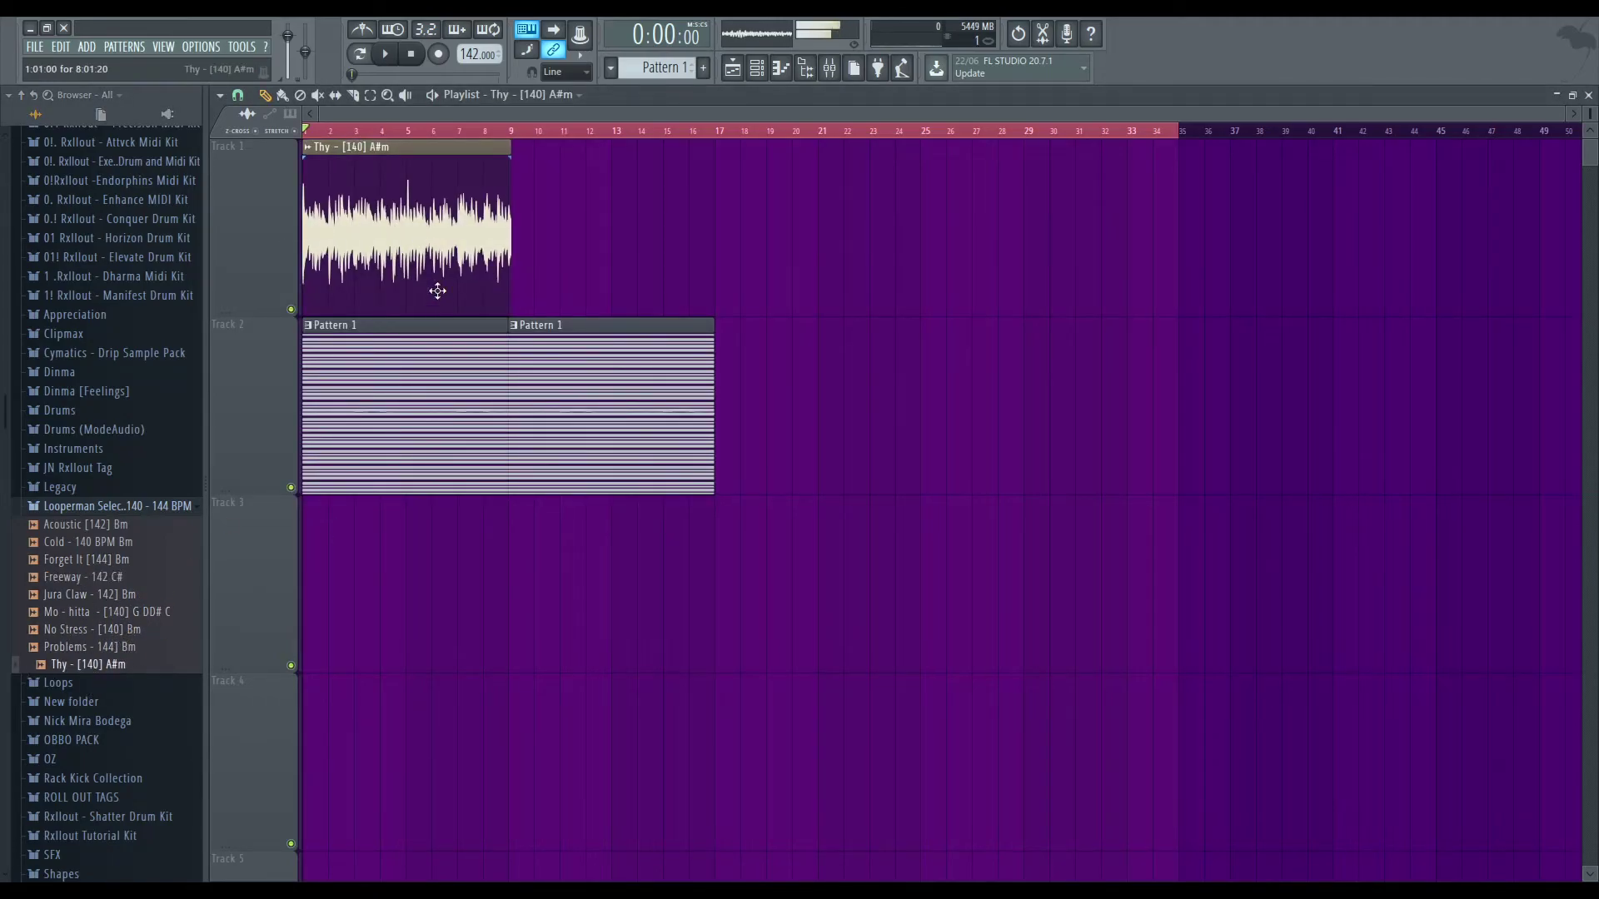
pyautogui.doubleClick(402, 219)
pyautogui.click(721, 216)
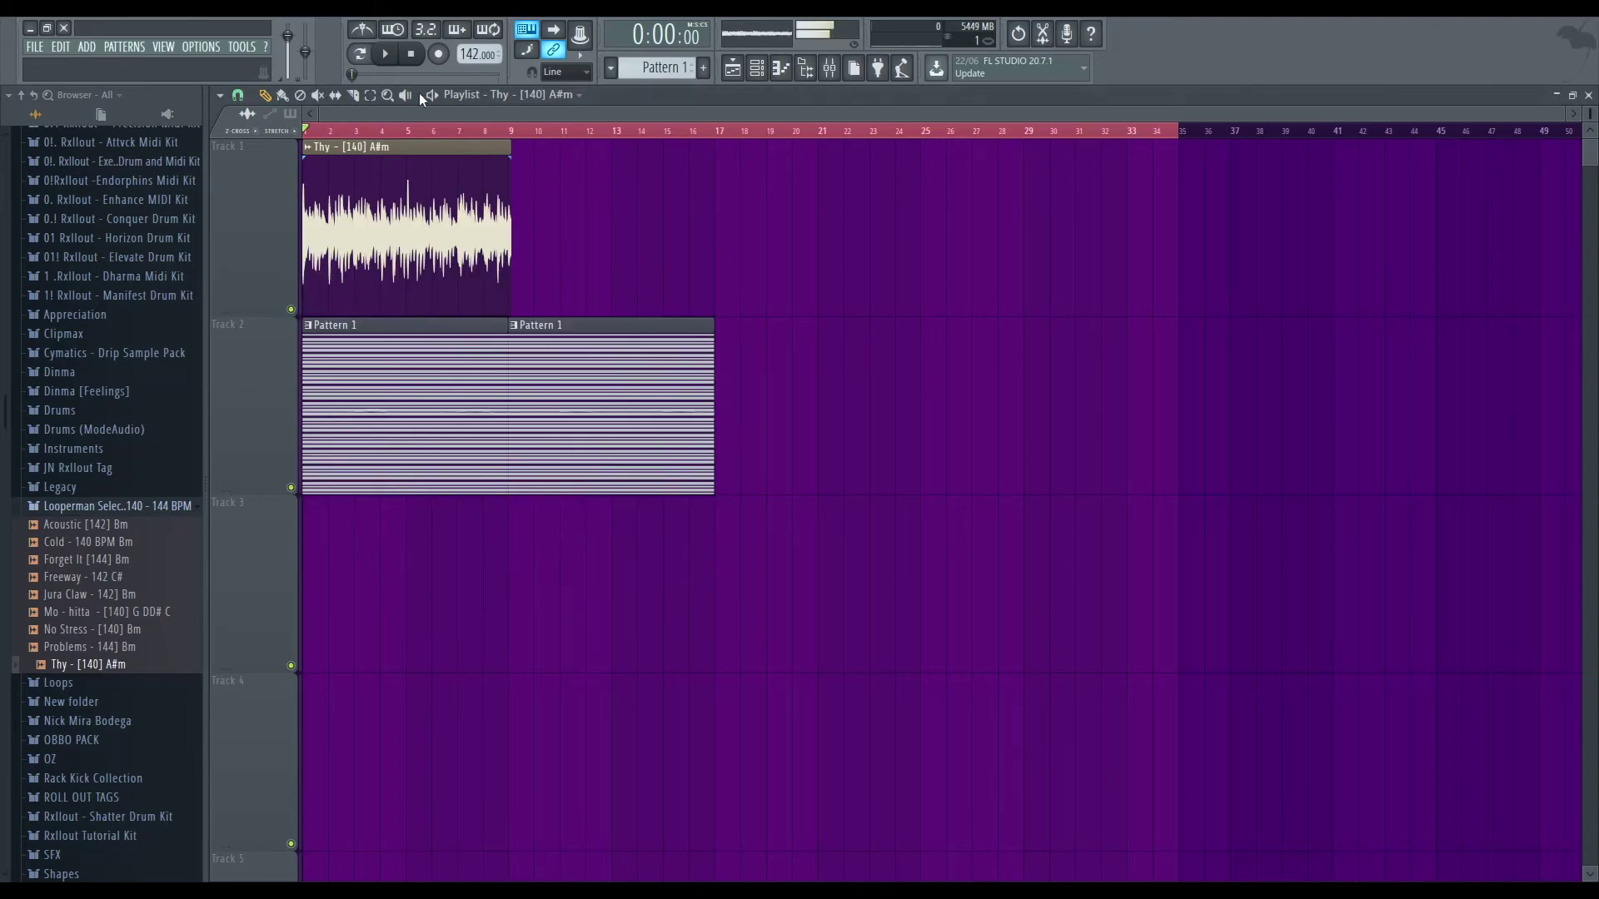
pyautogui.click(363, 55)
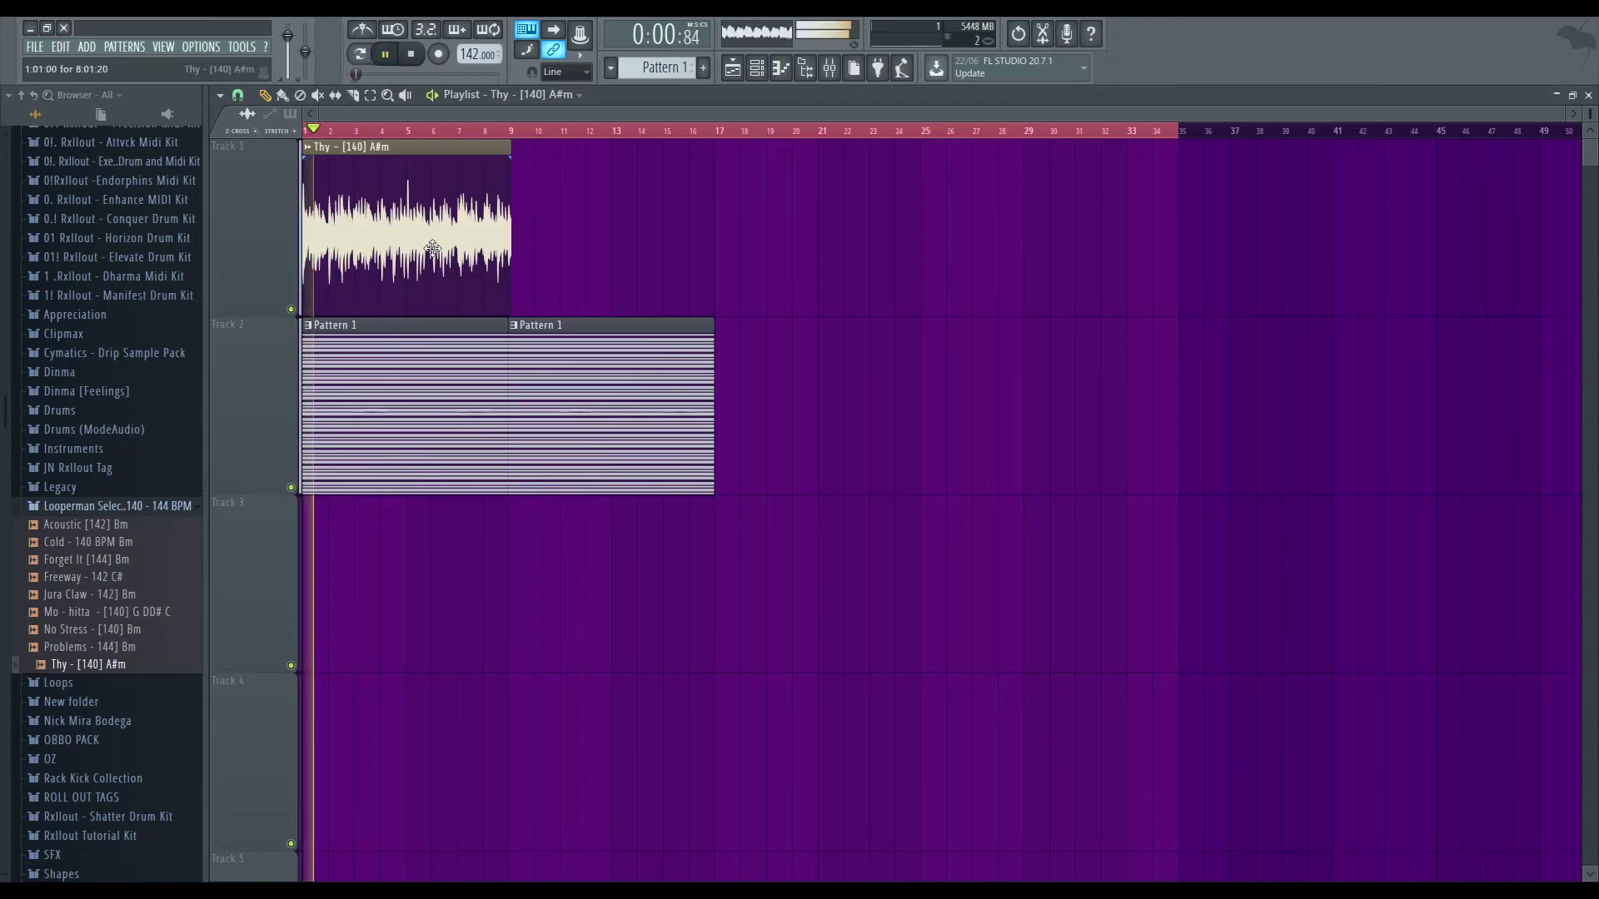
pyautogui.doubleClick(416, 225)
pyautogui.moveTo(604, 243); pyautogui.dragTo(604, 275)
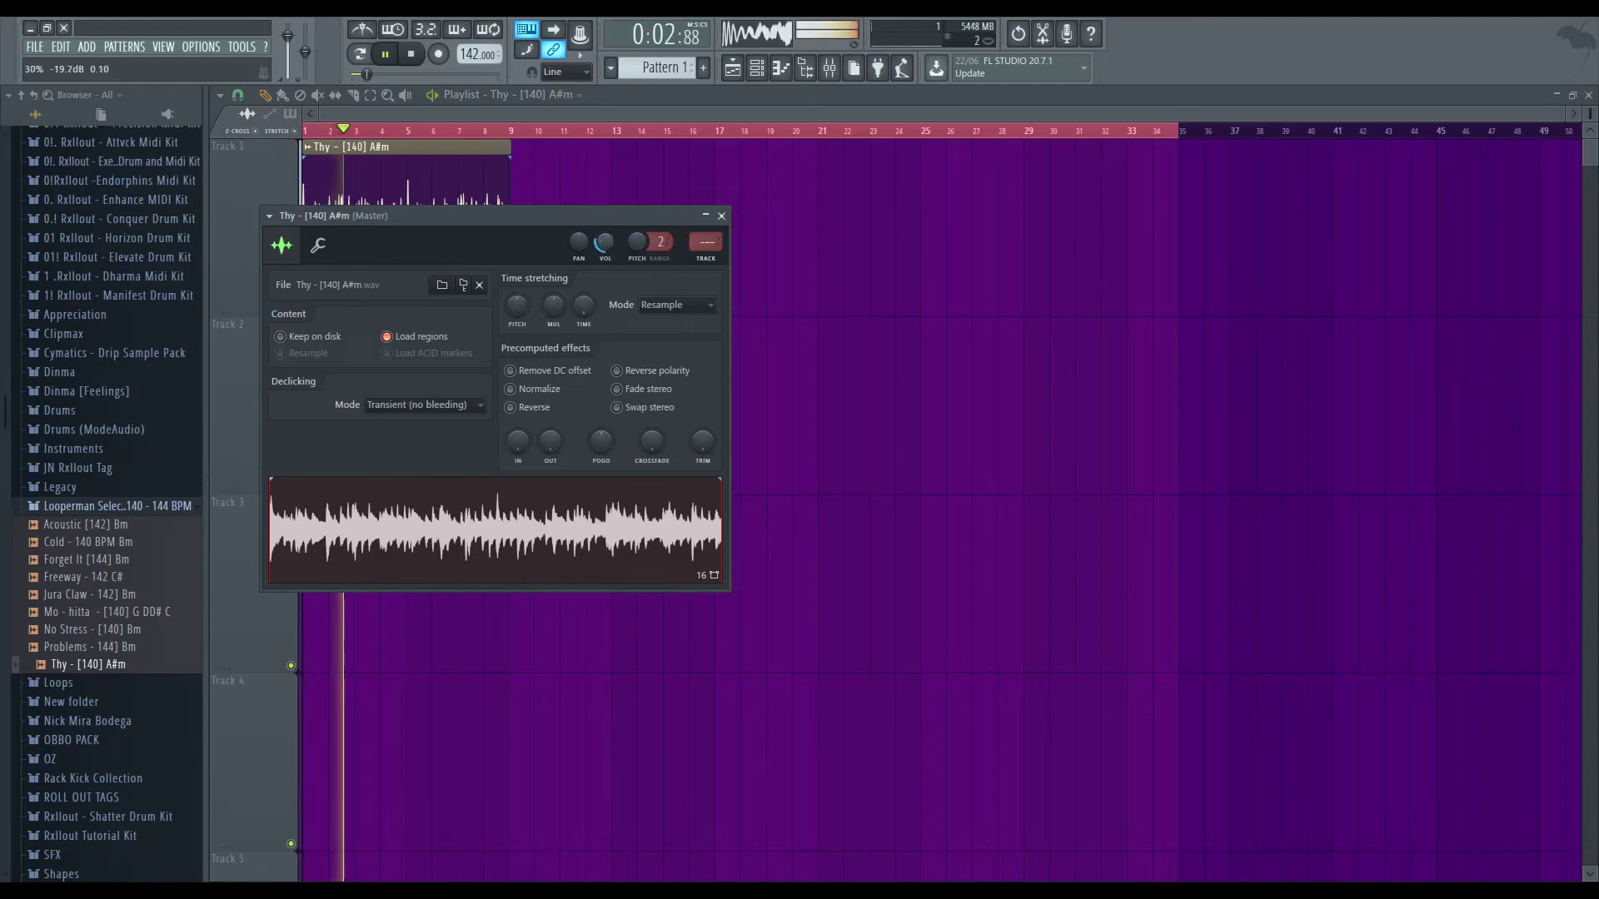
pyautogui.click(721, 216)
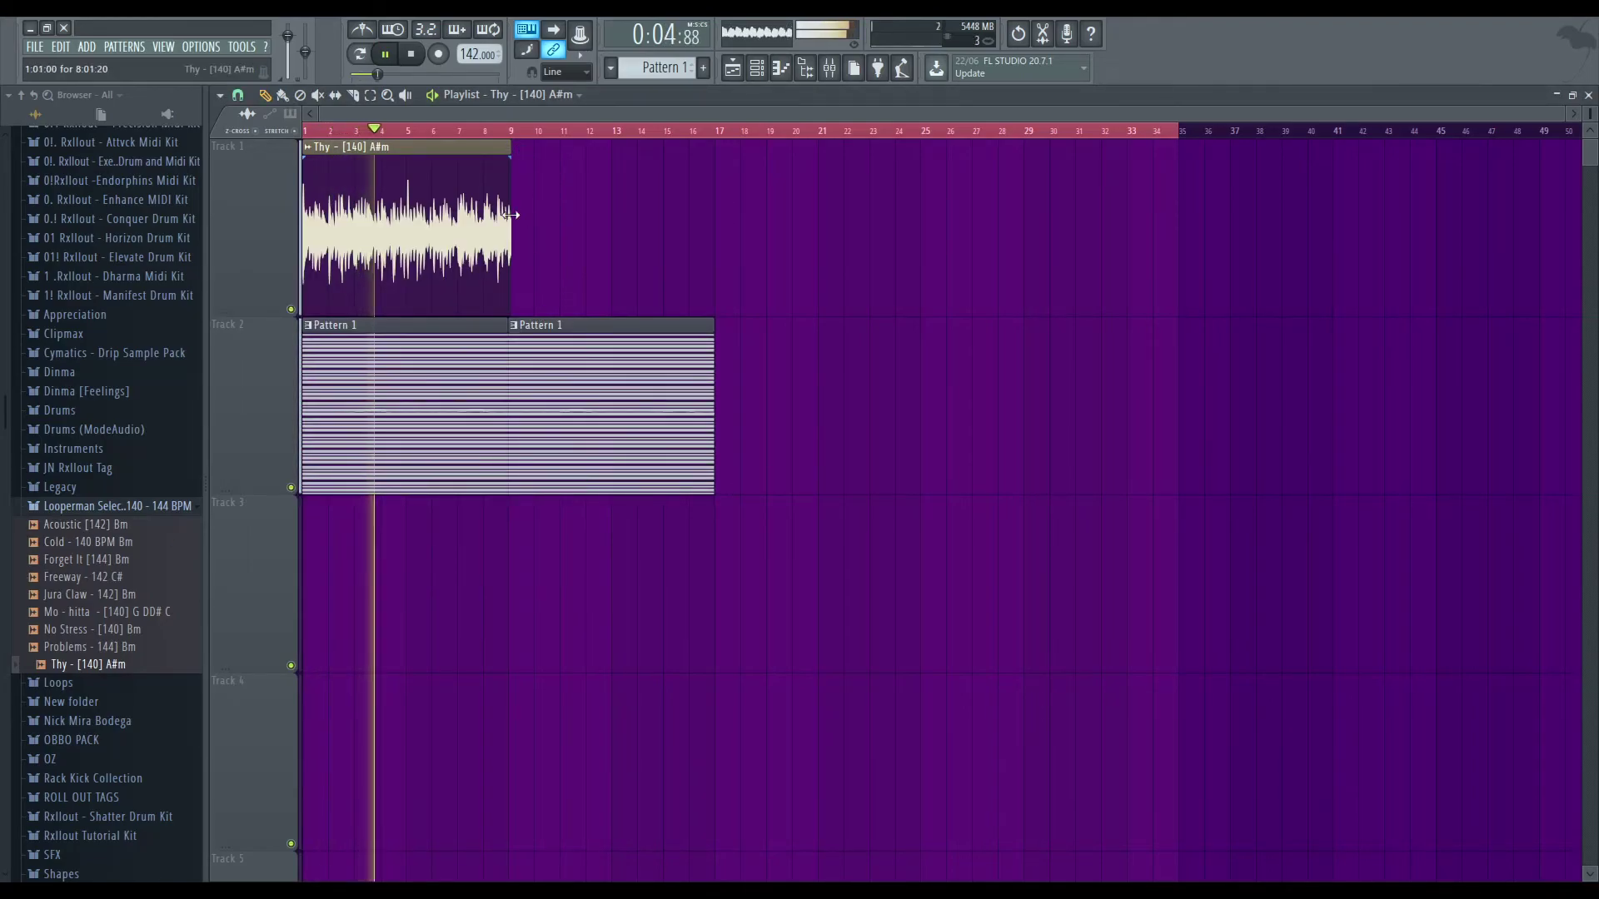
# Set the project tempo to 140 BPM and play the arrangement with the Thy loop
pyautogui.scroll(3, 461, 242)
pyautogui.press('space')
pyautogui.moveTo(471, 51); pyautogui.dragTo(502, 67)
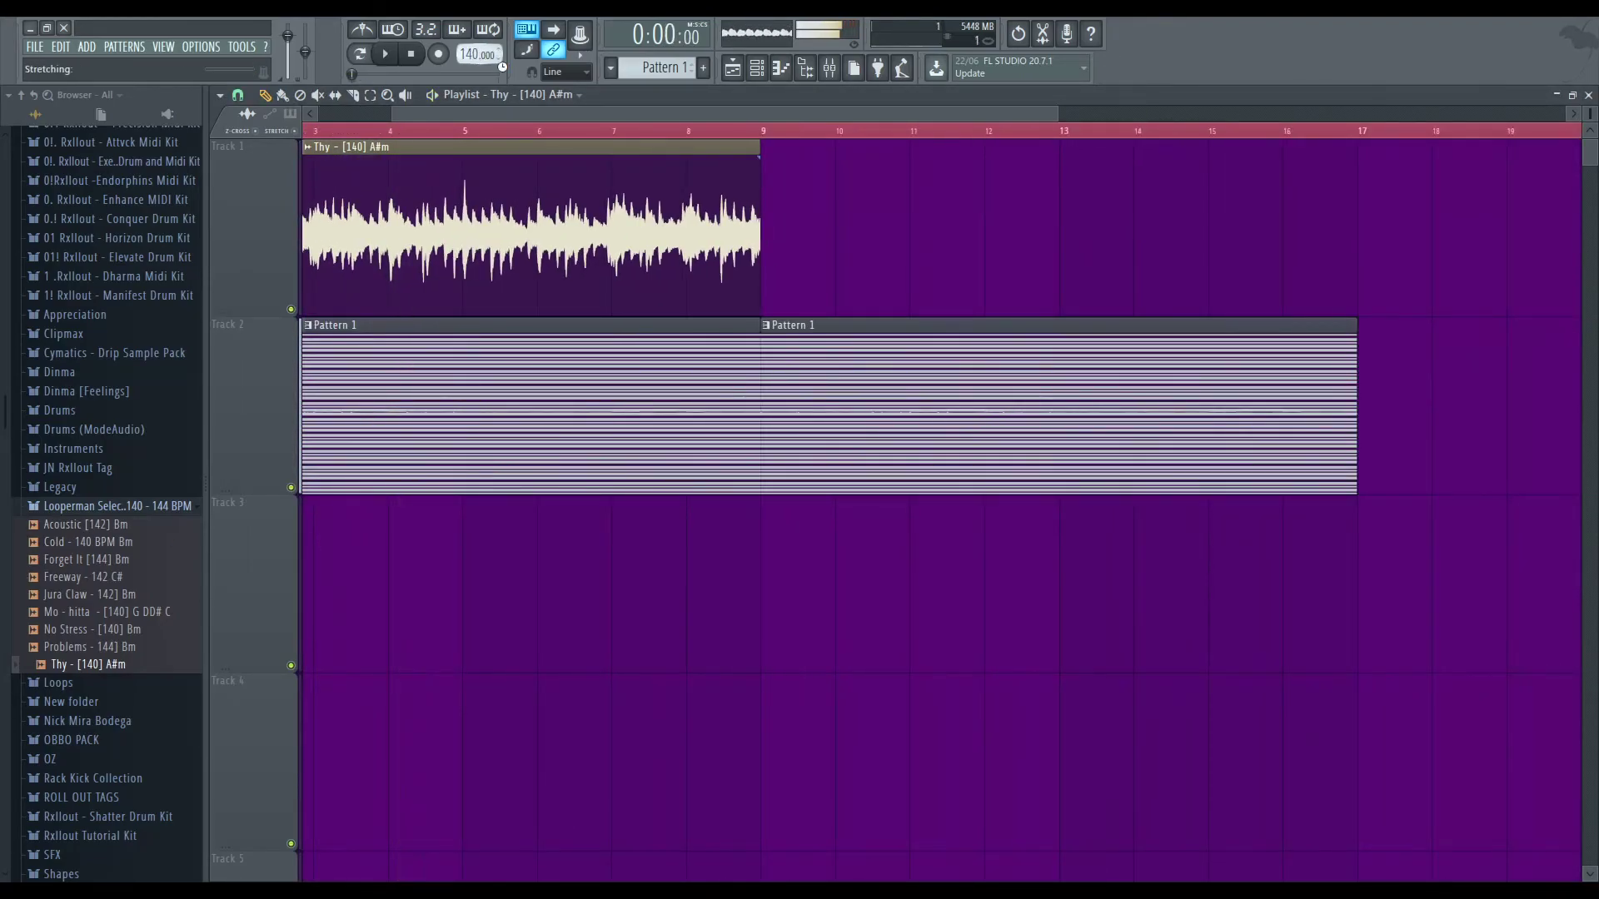
pyautogui.press('space')
pyautogui.scroll(-2, 775, 279)
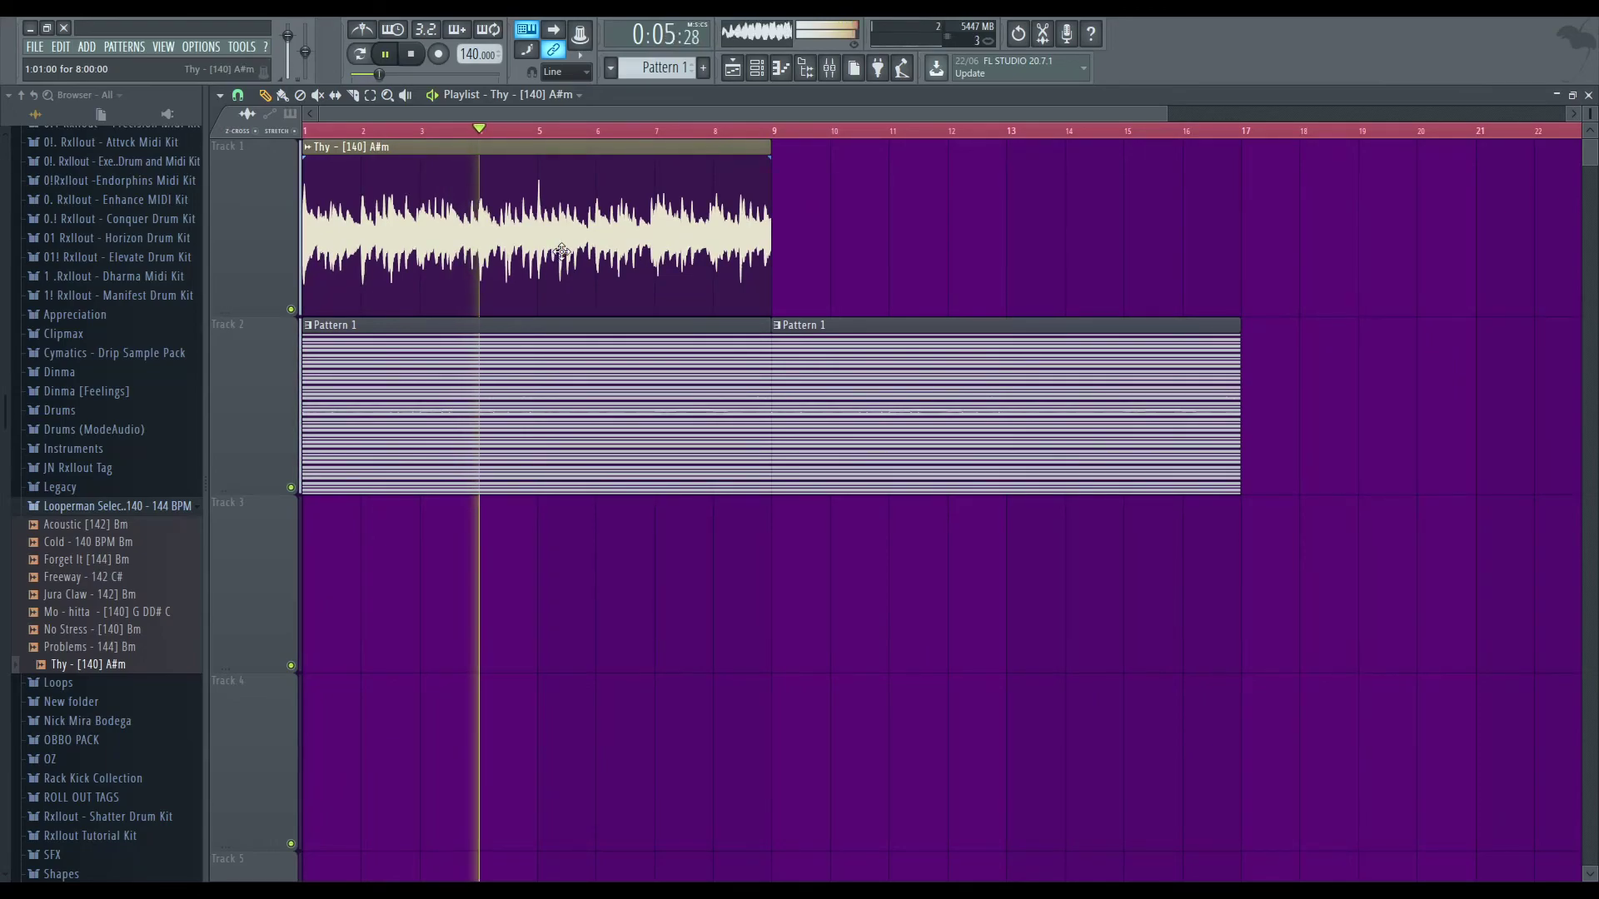
# Add a second Thy - [140] A#m clip at bar 9 on Track 1 and stop playback
pyautogui.click(791, 229)
pyautogui.scroll(2, 760, 503)
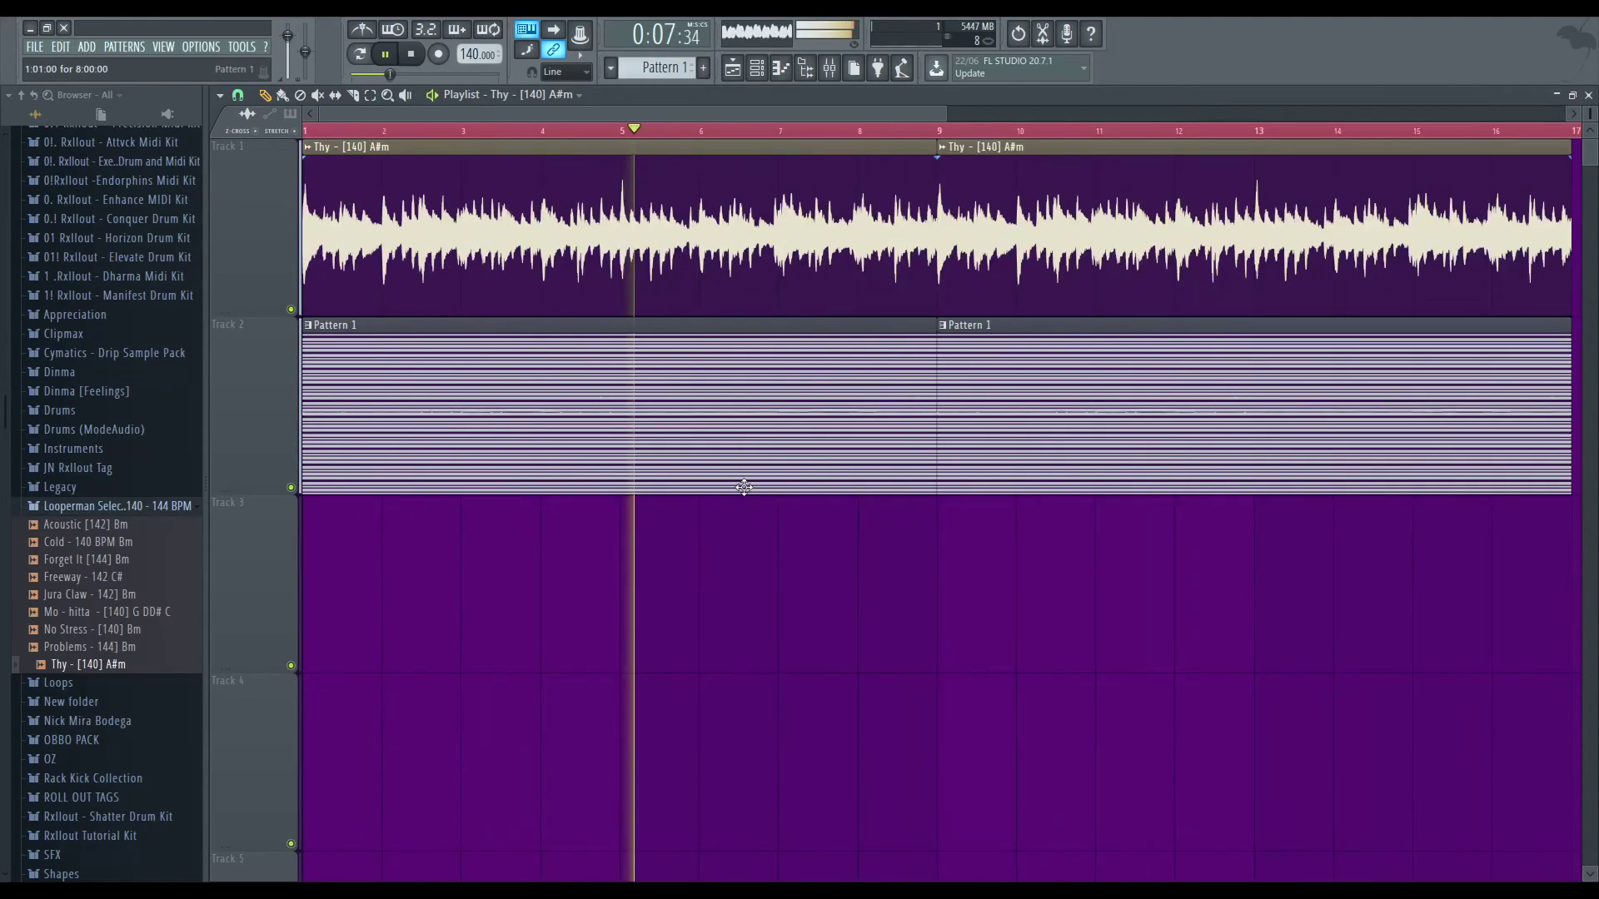
pyautogui.click(414, 55)
pyautogui.scroll(8, 598, 426)
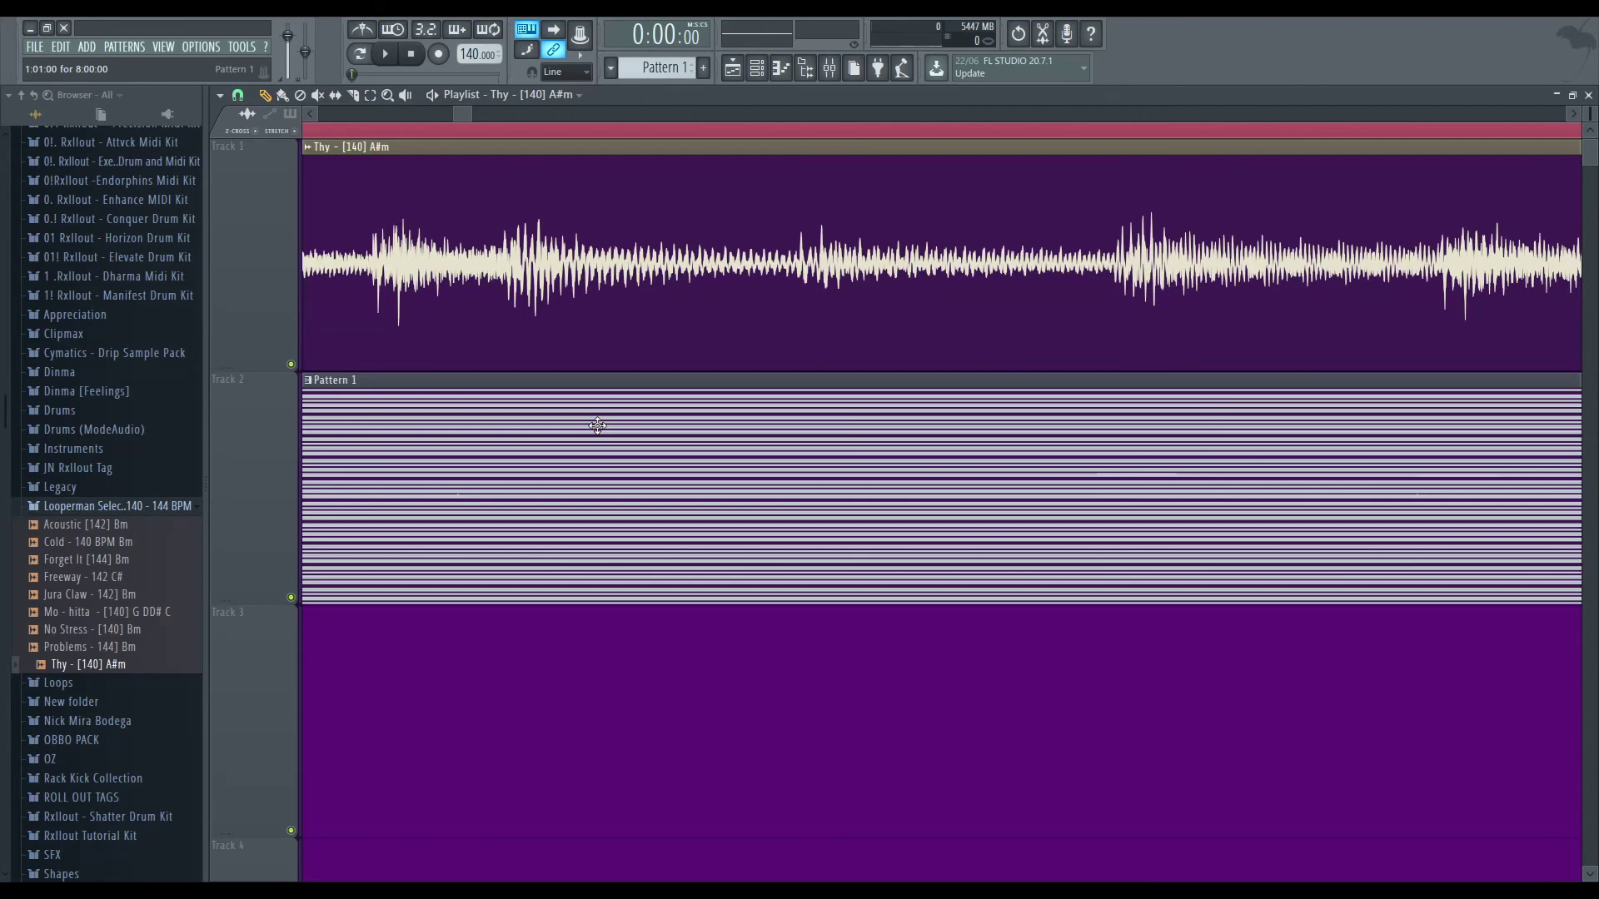
# Close the playlist, filter the channel rack to the Unsorted channels and move the rack higher in the workspace
pyautogui.click(1587, 96)
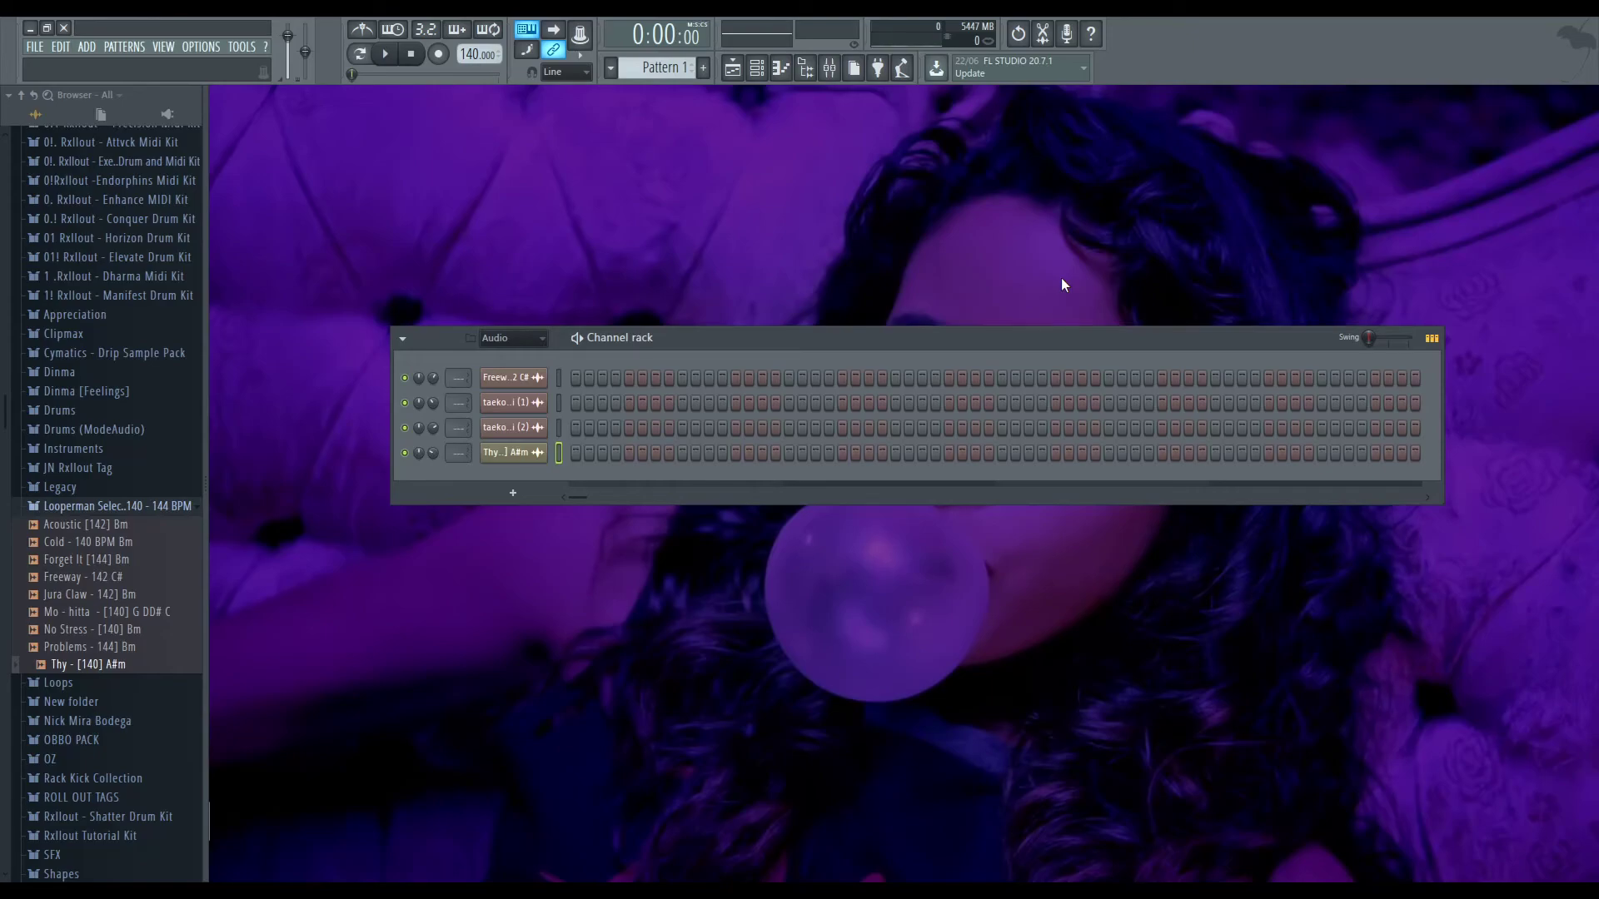
pyautogui.click(524, 338)
pyautogui.click(528, 402)
pyautogui.moveTo(732, 333); pyautogui.dragTo(613, 361)
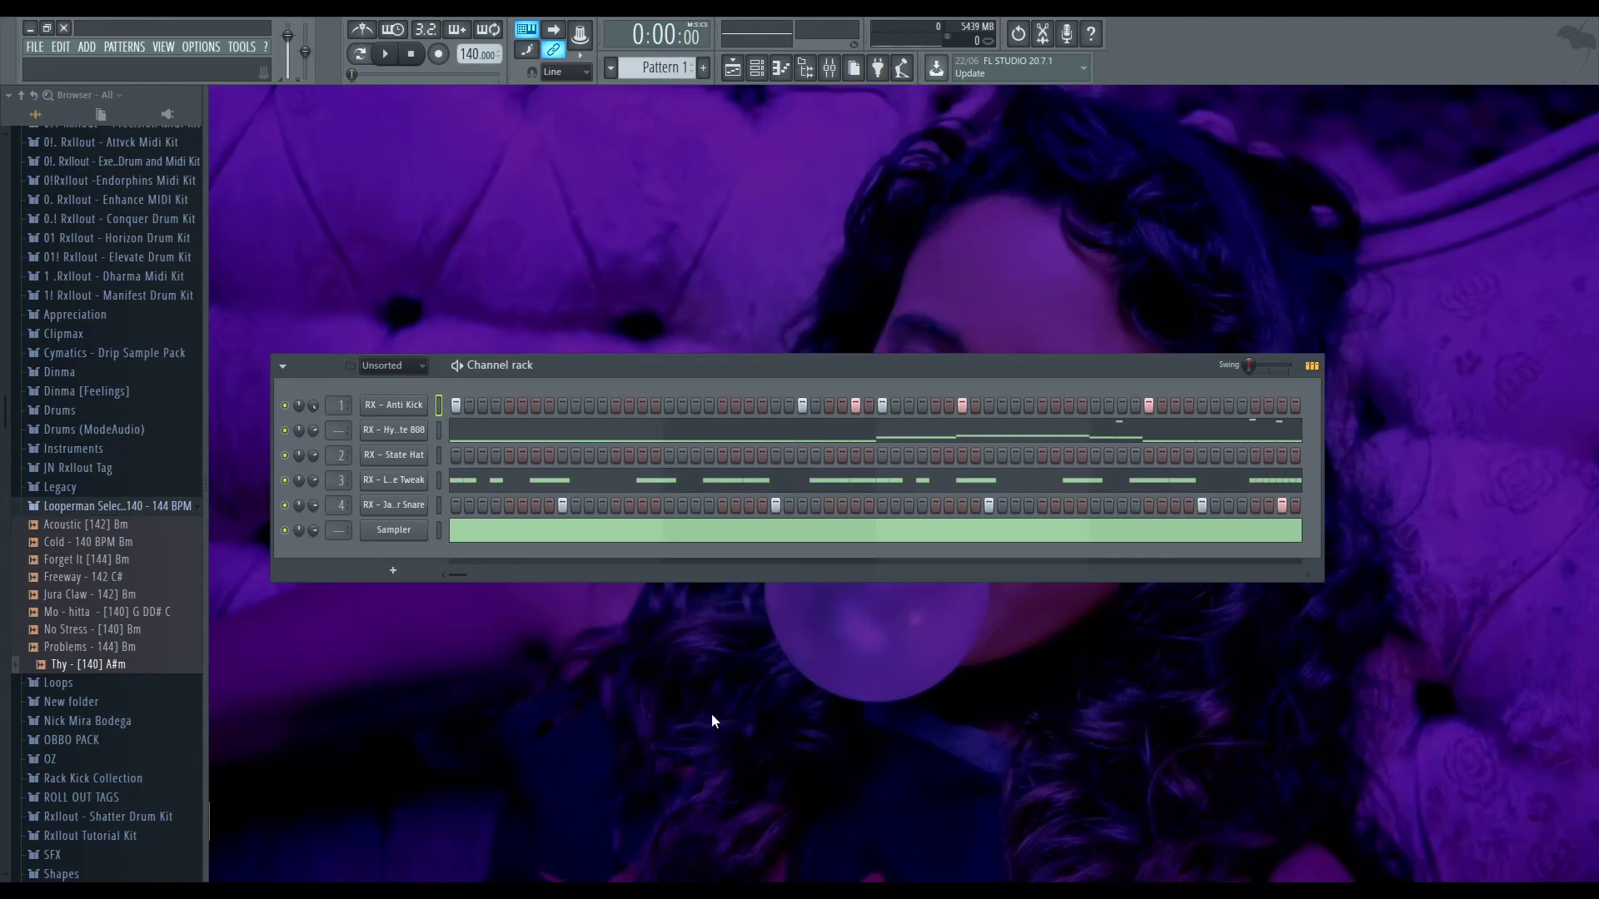
pyautogui.scroll(3, 115, 305)
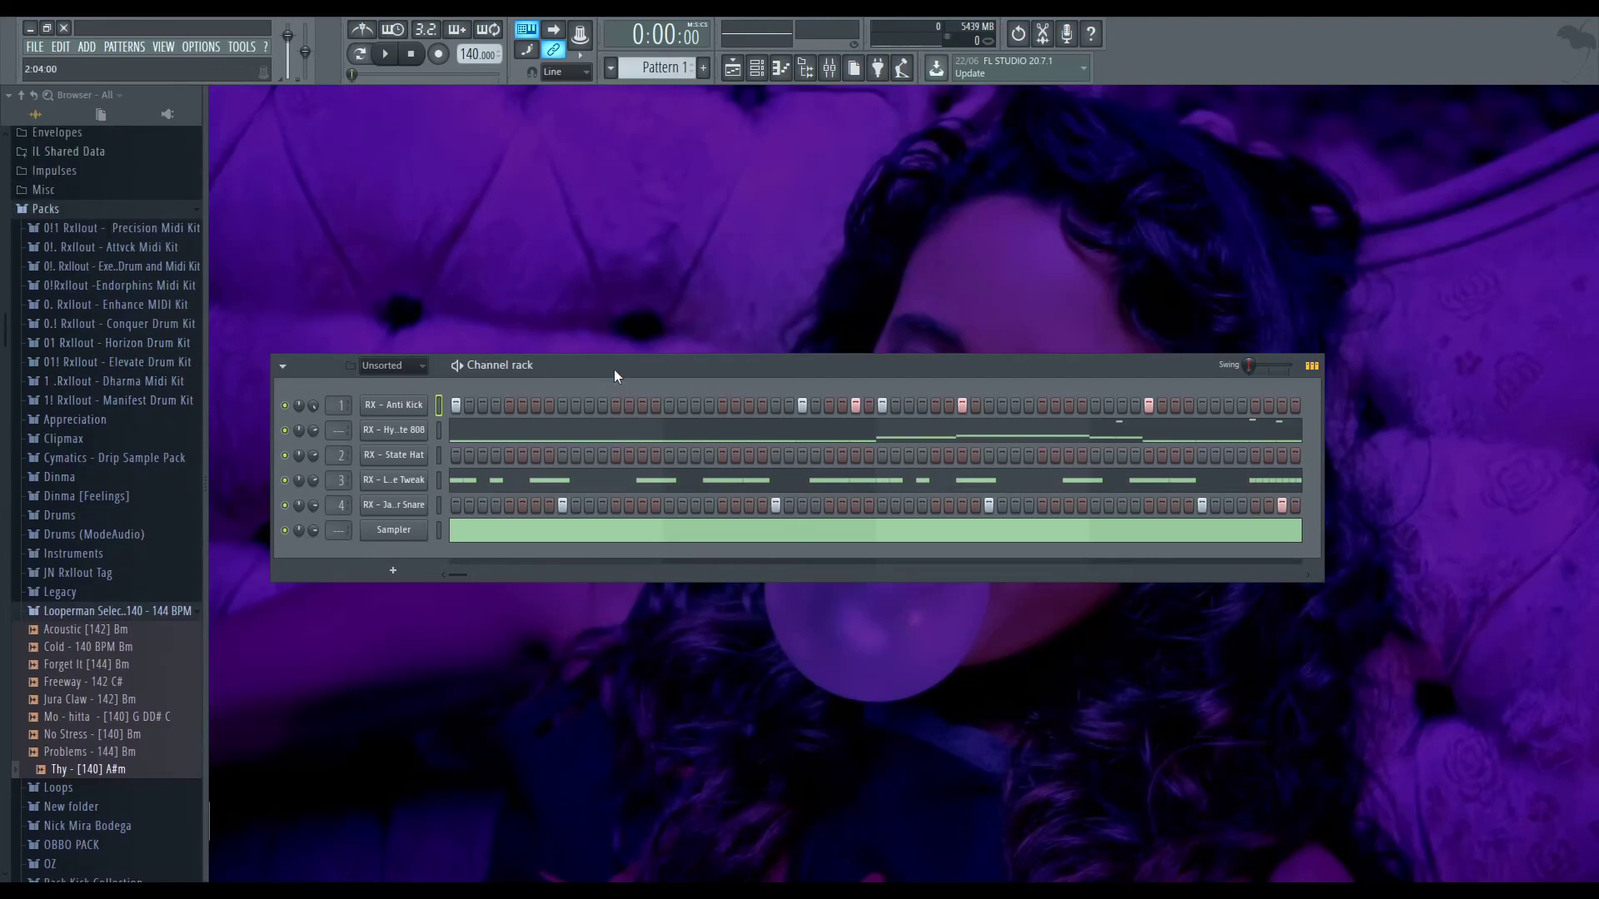
pyautogui.moveTo(616, 374); pyautogui.dragTo(720, 262)
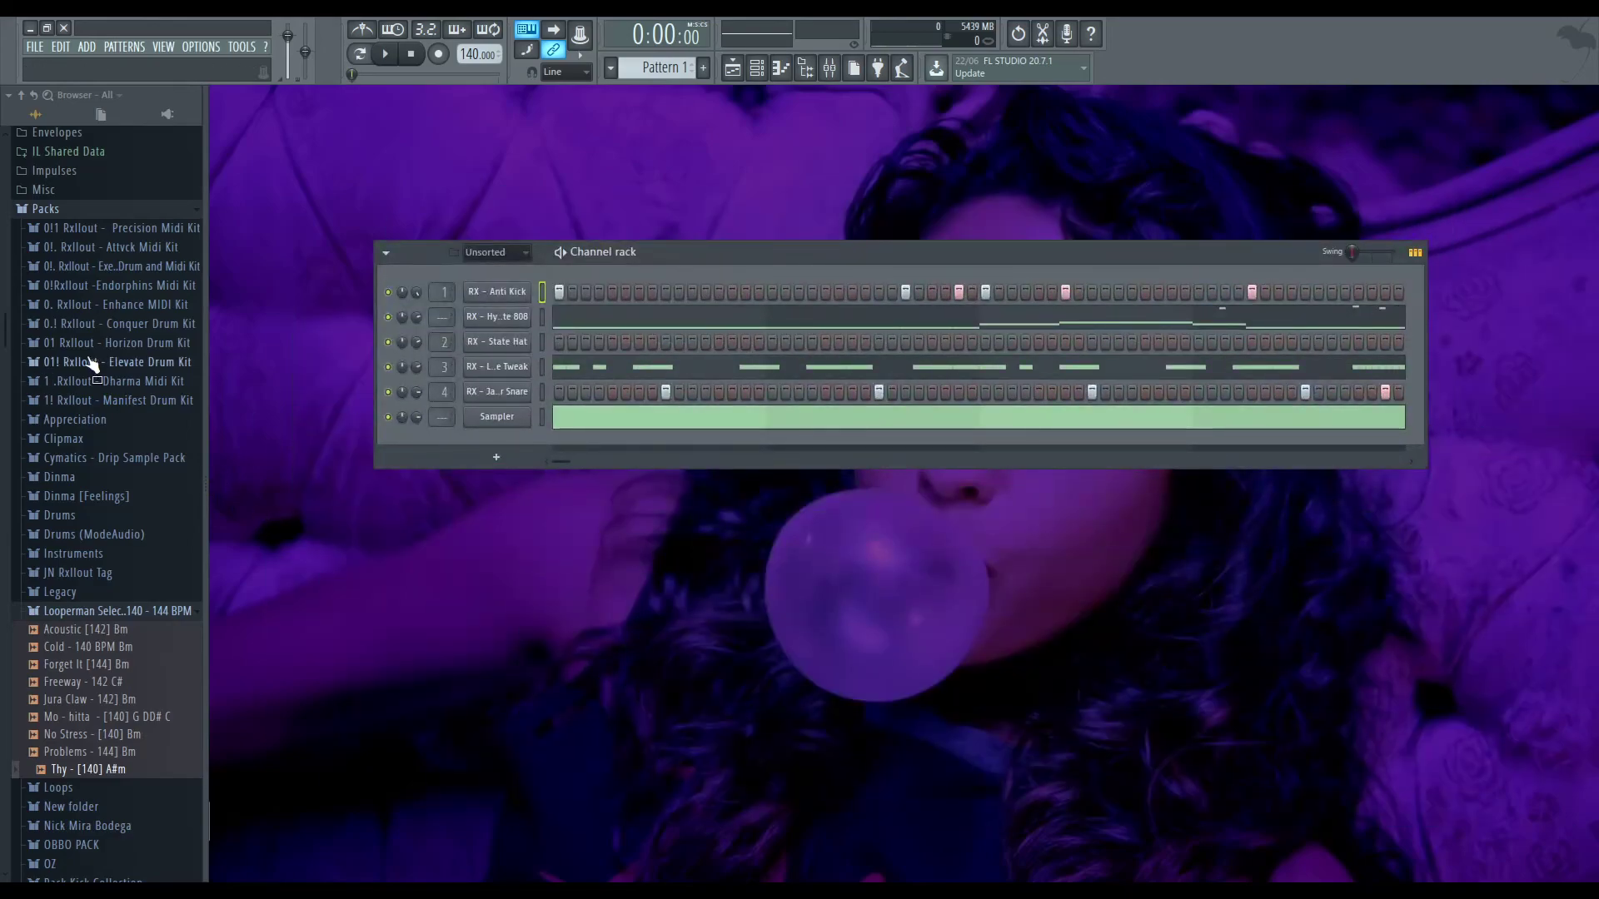